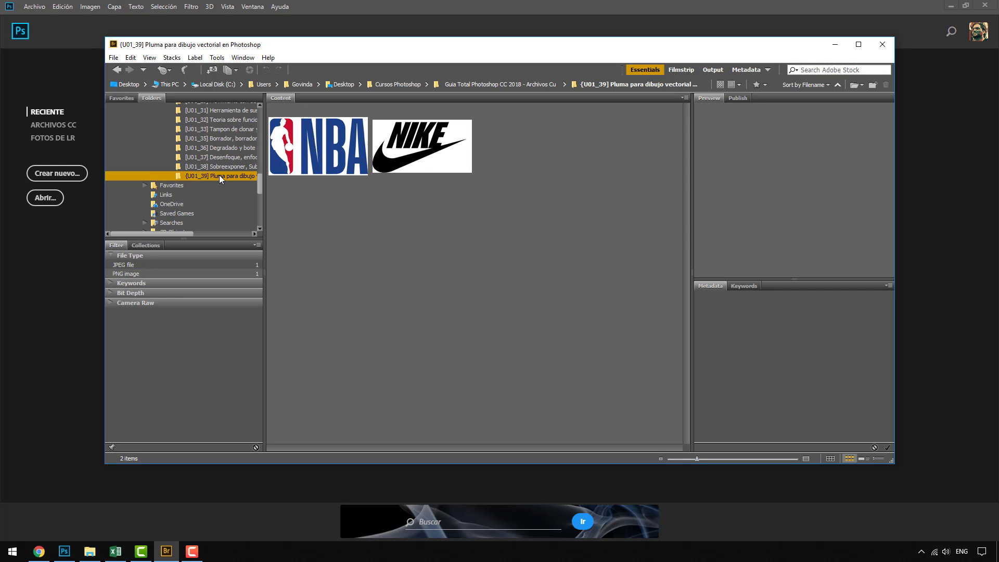
Open Logo NBA.jpg and Logo Nike.png from the Bridge folder in Photoshop
{"action": "left_click", "coordinate": [333, 159]}
{"action": "left_click", "coordinate": [418, 162], "text": "ctrl"}
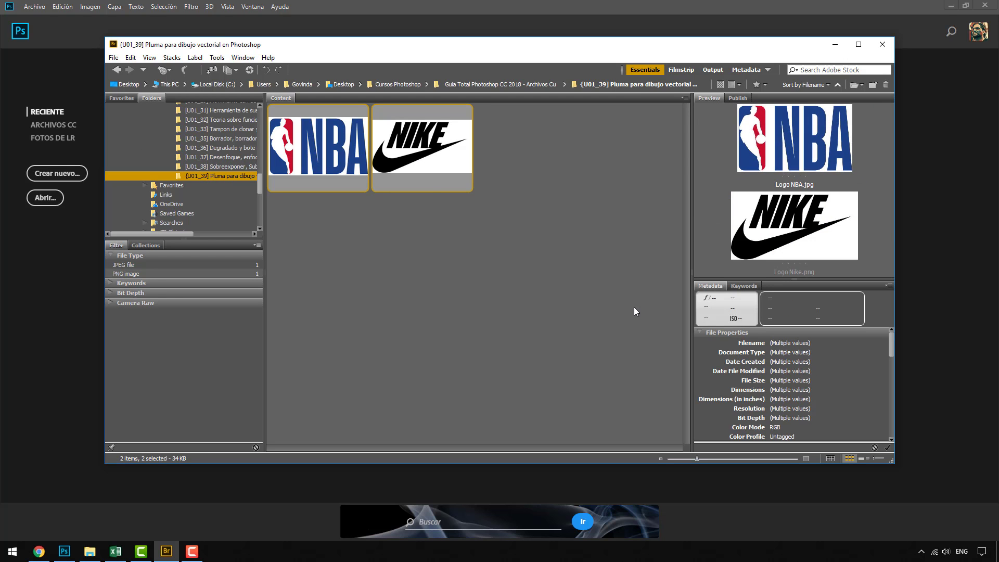
{"action": "double_click", "coordinate": [417, 172]}
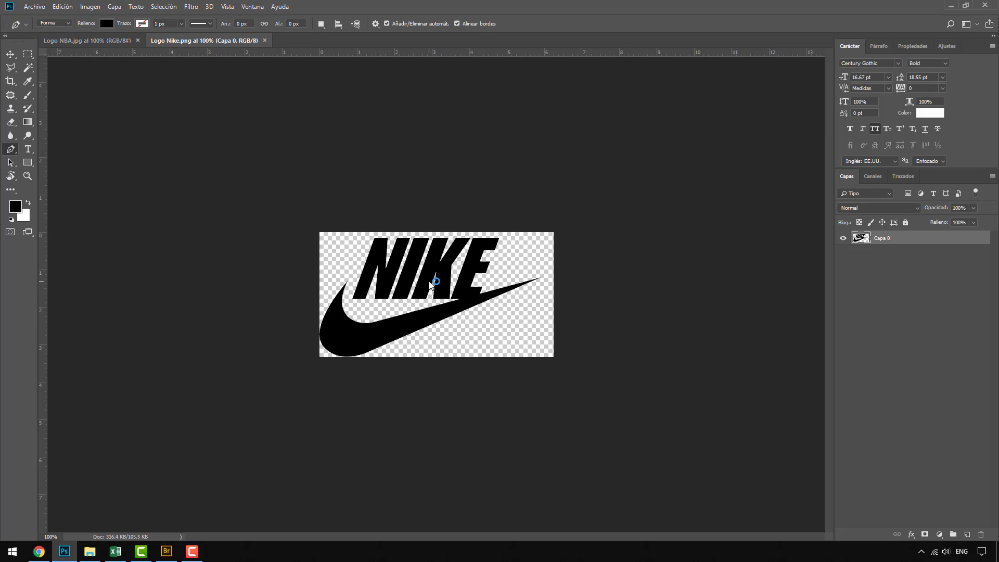
{"action": "scroll", "coordinate": [437, 303], "scroll_direction": "up", "scroll_amount": 2}
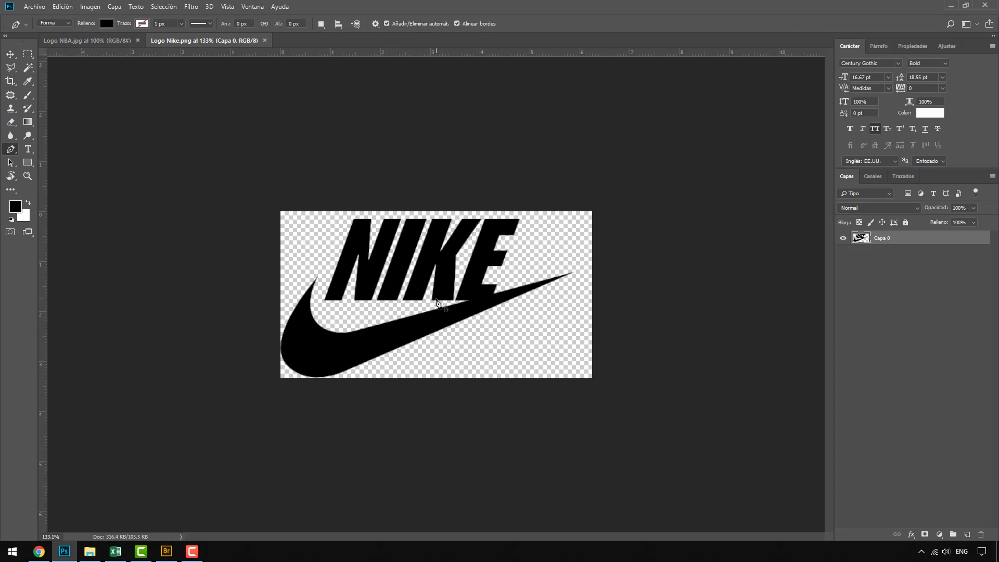
{"action": "scroll", "coordinate": [416, 295], "scroll_direction": "up", "scroll_amount": 2}
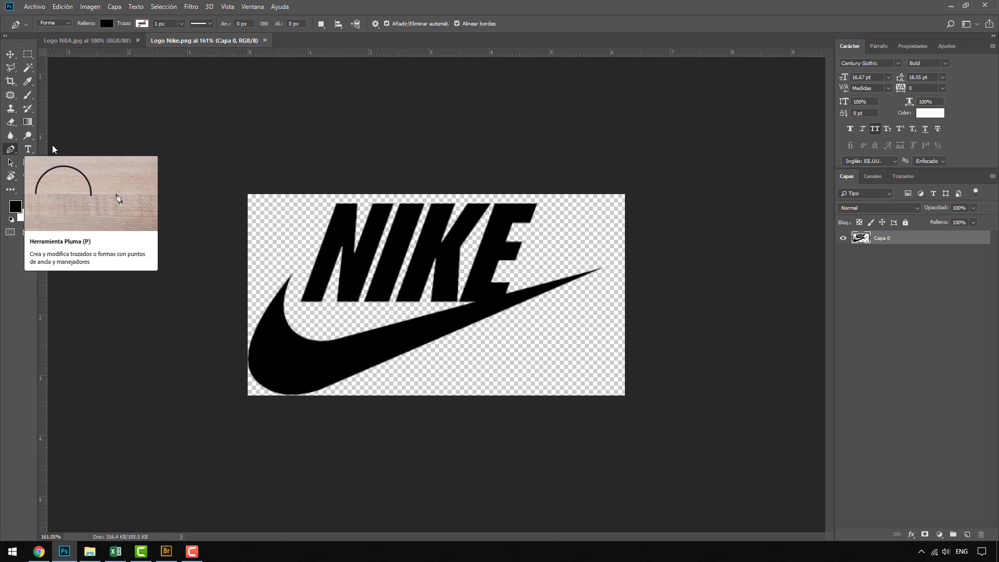
{"action": "scroll", "coordinate": [436, 376], "scroll_direction": "up", "scroll_amount": 2}
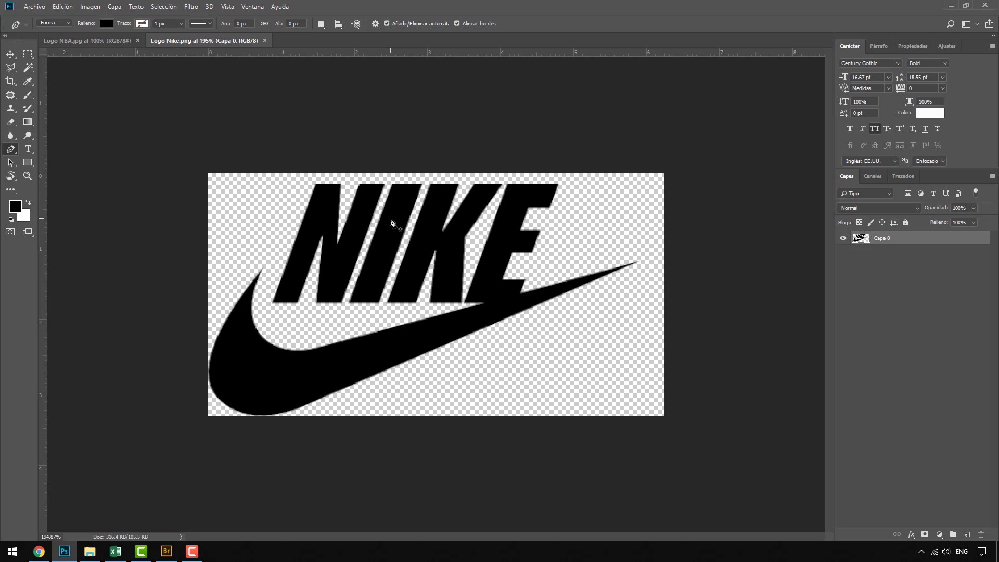
Create a new document from the saved Instagram Alta preset, 2000 x 2000 px at 72 ppp with a white background
{"action": "key", "text": "ctrl+n"}
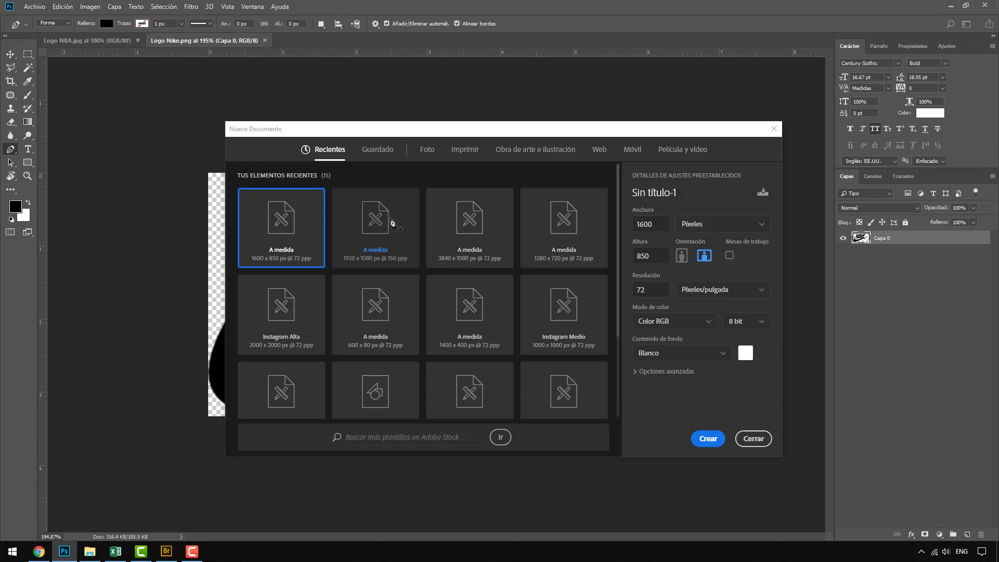
{"action": "left_click", "coordinate": [366, 151]}
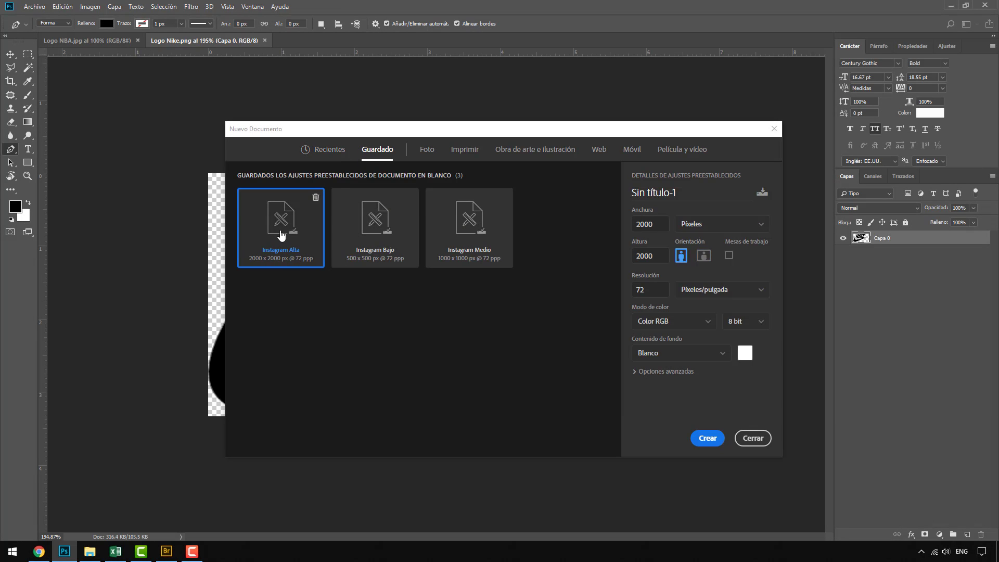
{"action": "left_click", "coordinate": [708, 438]}
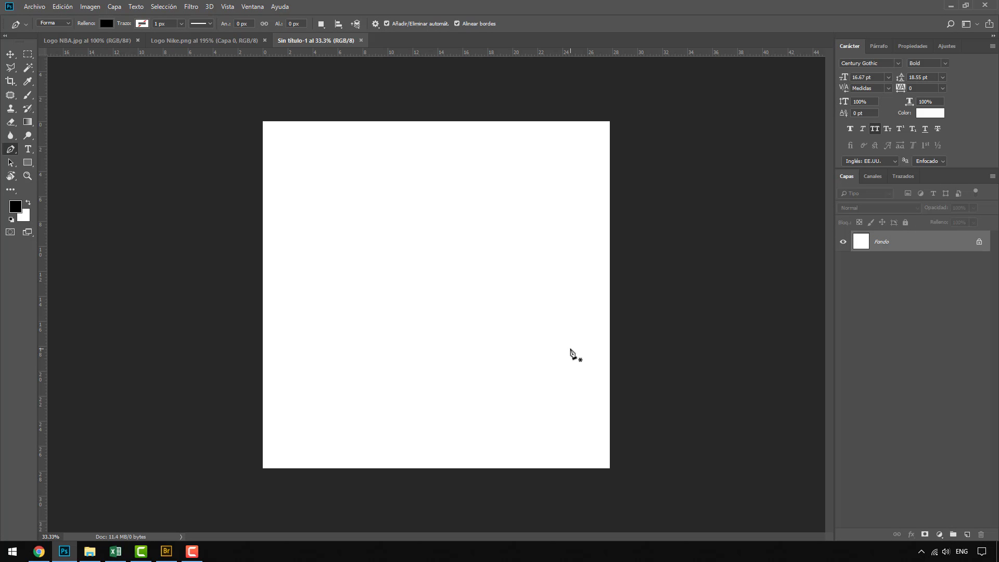
{"action": "scroll", "coordinate": [247, 241], "scroll_direction": "up", "scroll_amount": 1}
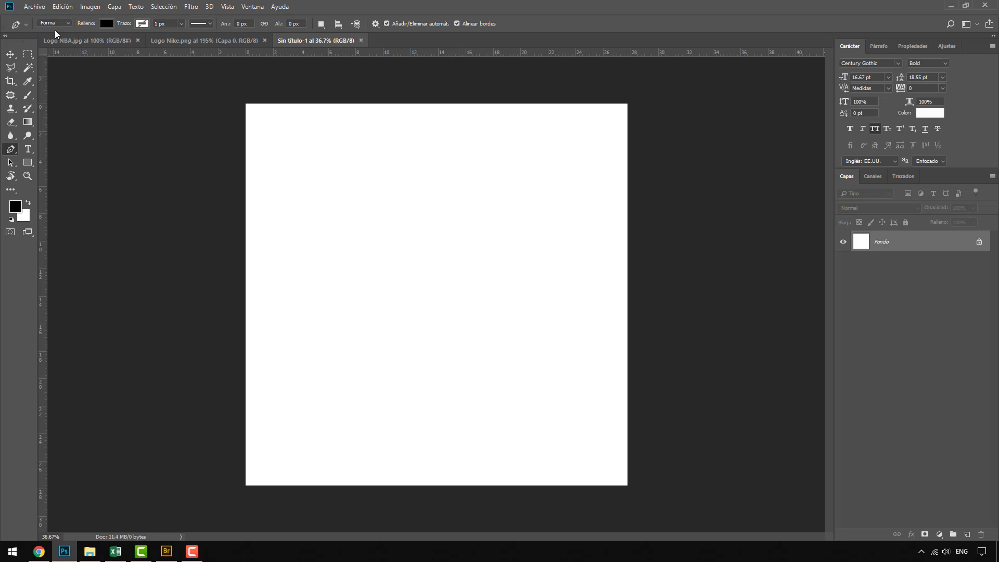
Set the foreground colour to a medium blue
{"action": "left_click", "coordinate": [15, 207]}
{"action": "type", "text": "00ccff"}
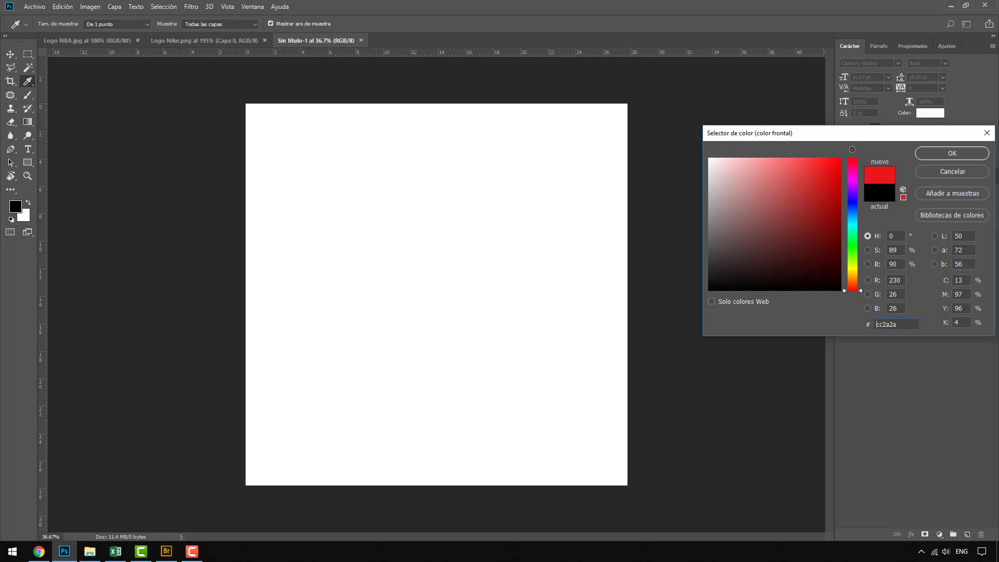
{"action": "type", "text": "1079ca"}
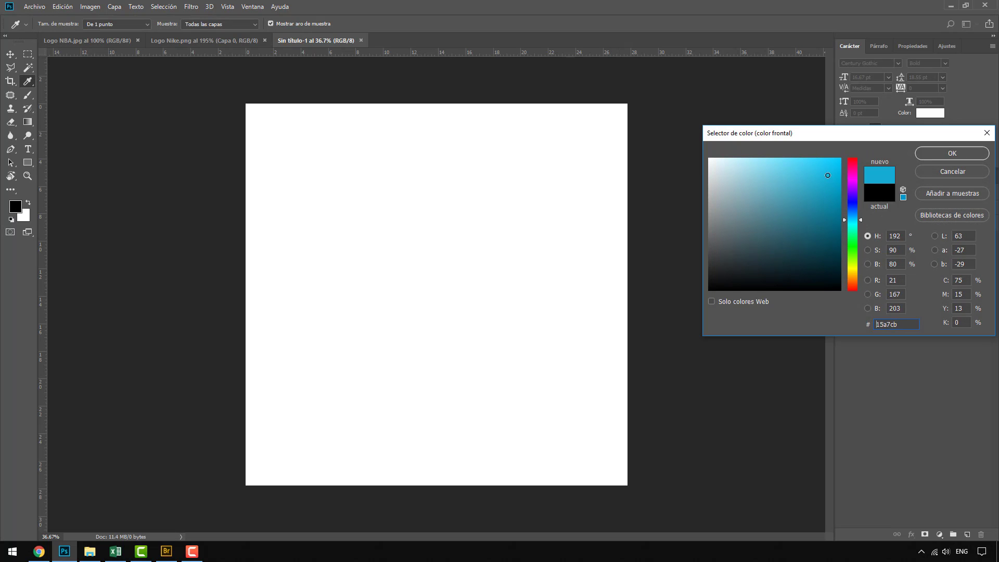
{"action": "left_click", "coordinate": [931, 151]}
Start a blue Pen tool shape in the canvas's upper part with seven straight-edged corner anchors forming two angular points
{"action": "key", "text": "p"}
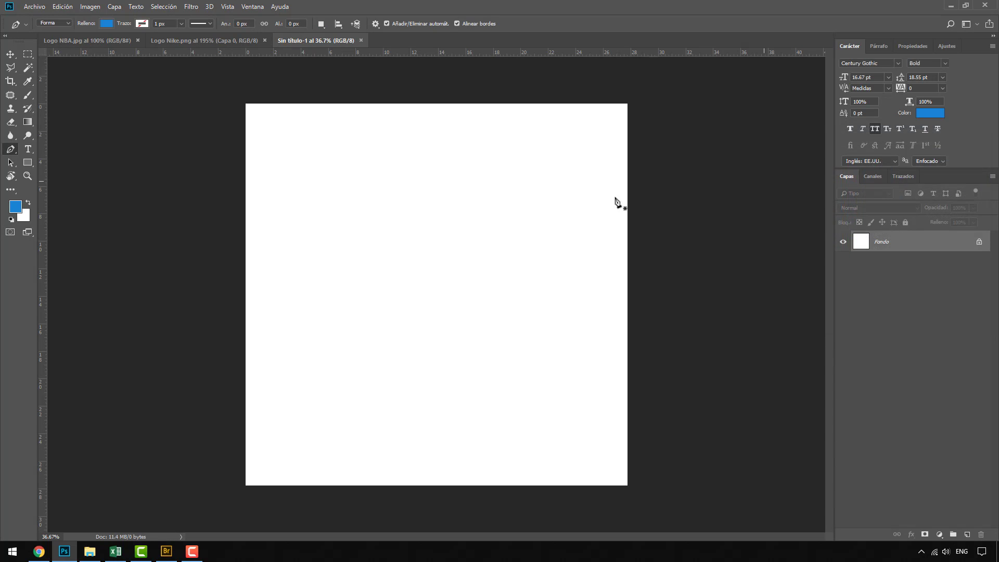
{"action": "left_click", "coordinate": [291, 181]}
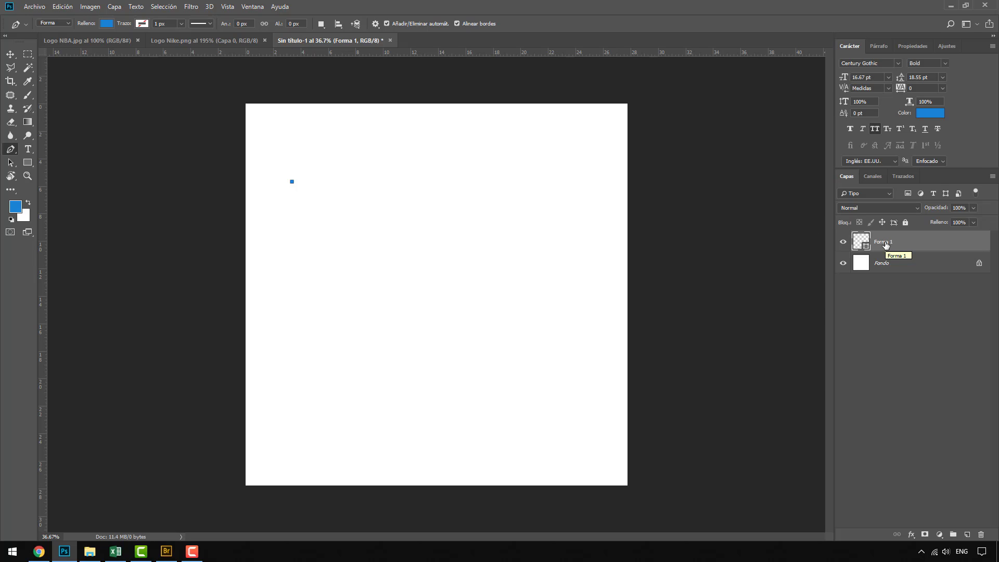
{"action": "left_click", "coordinate": [407, 134]}
{"action": "left_click", "coordinate": [548, 140]}
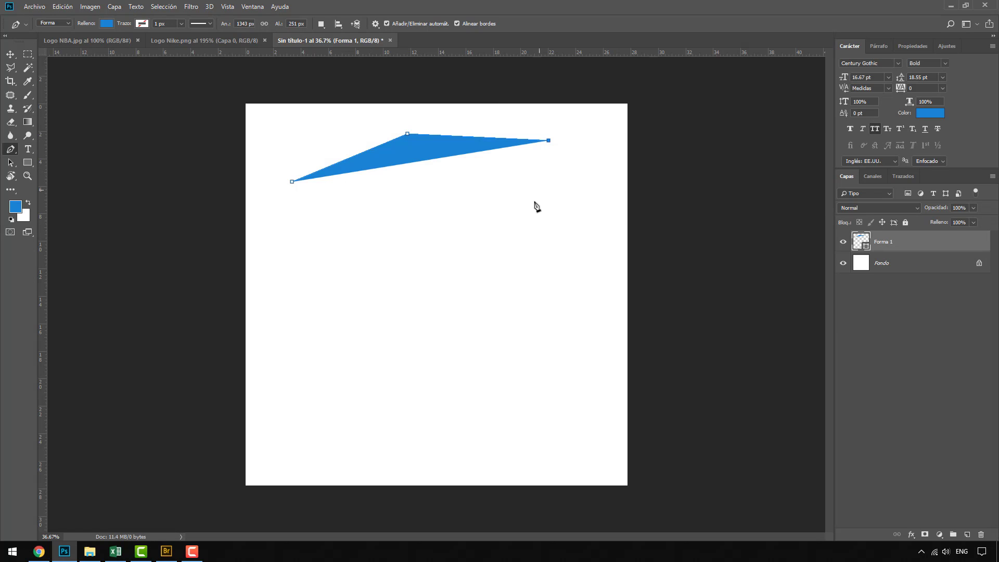
{"action": "left_click", "coordinate": [469, 191]}
{"action": "left_click", "coordinate": [583, 177]}
{"action": "left_click", "coordinate": [599, 226]}
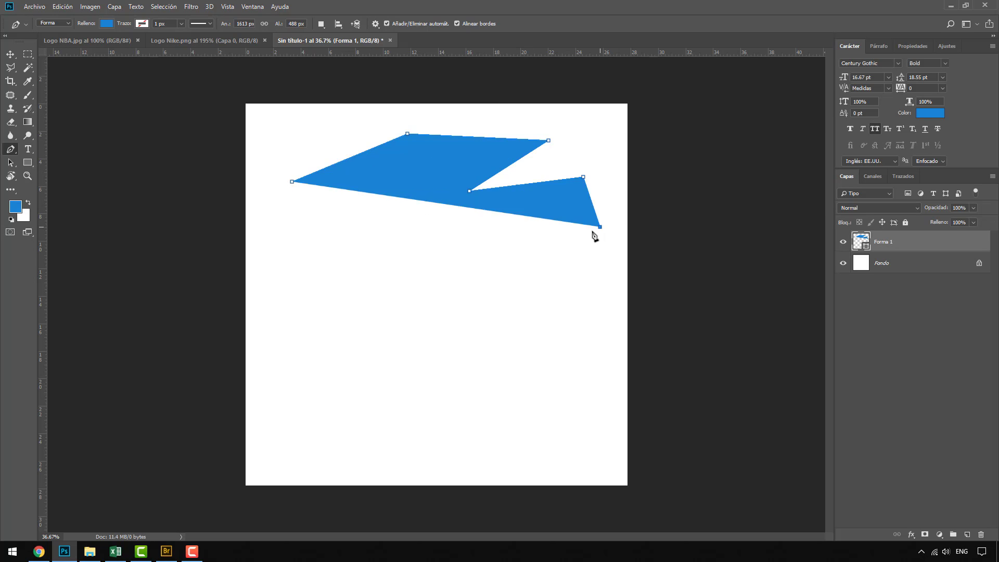
{"action": "left_click", "coordinate": [491, 221]}
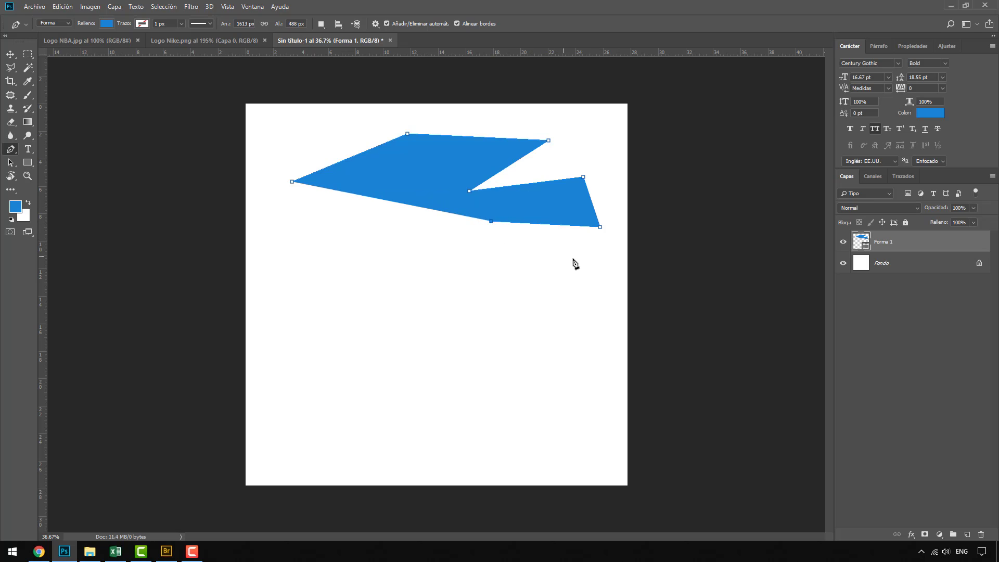
Continue the shape with curved segments forming a rounded lobe, a hollow inner bay and a rounded lower end
{"action": "left_click_drag", "start_coordinate": [567, 264], "coordinate": [551, 298]}
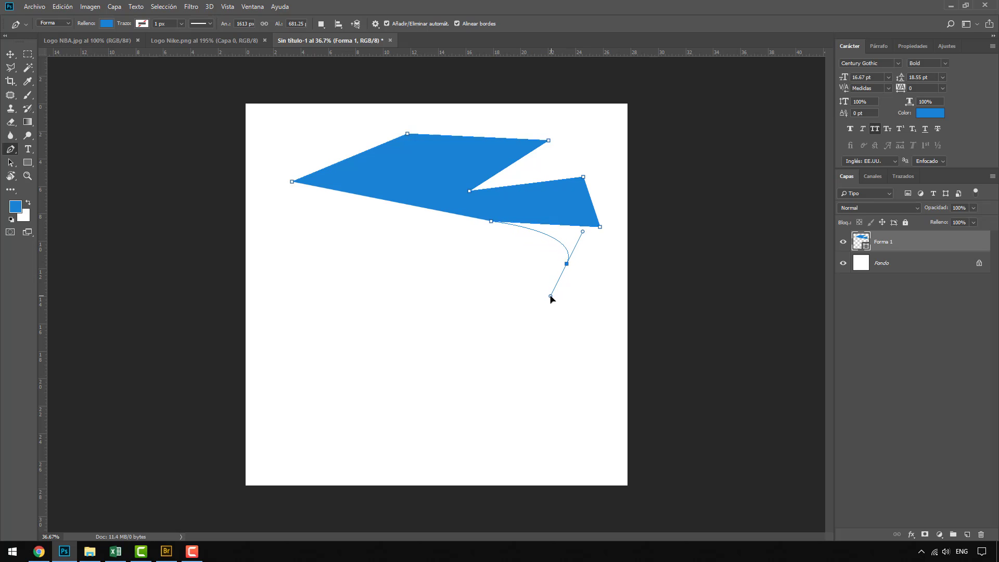
{"action": "left_click", "coordinate": [464, 280]}
{"action": "left_click_drag", "start_coordinate": [404, 252], "coordinate": [358, 258]}
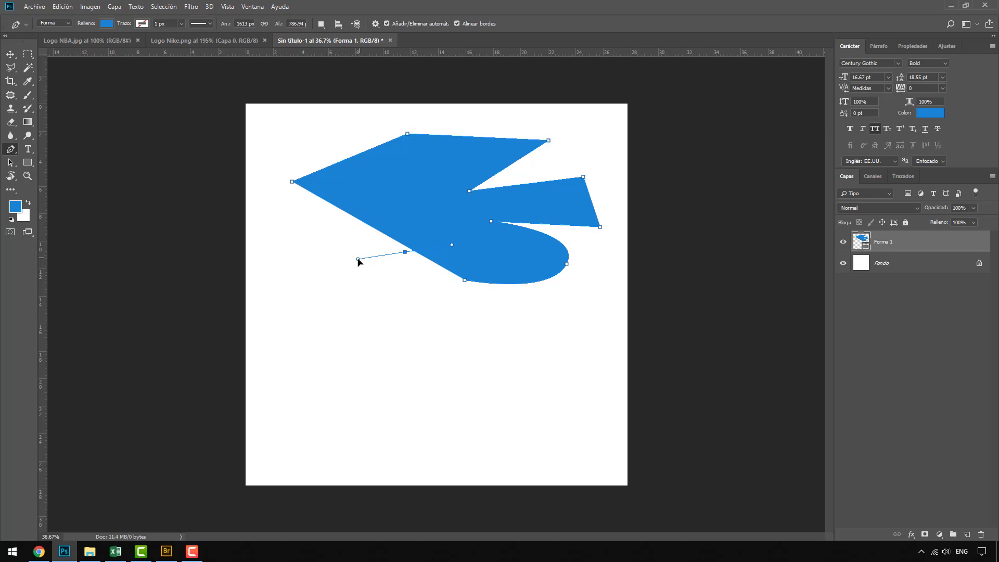
{"action": "left_click_drag", "start_coordinate": [326, 304], "coordinate": [330, 333]}
{"action": "left_click_drag", "start_coordinate": [438, 356], "coordinate": [485, 328]}
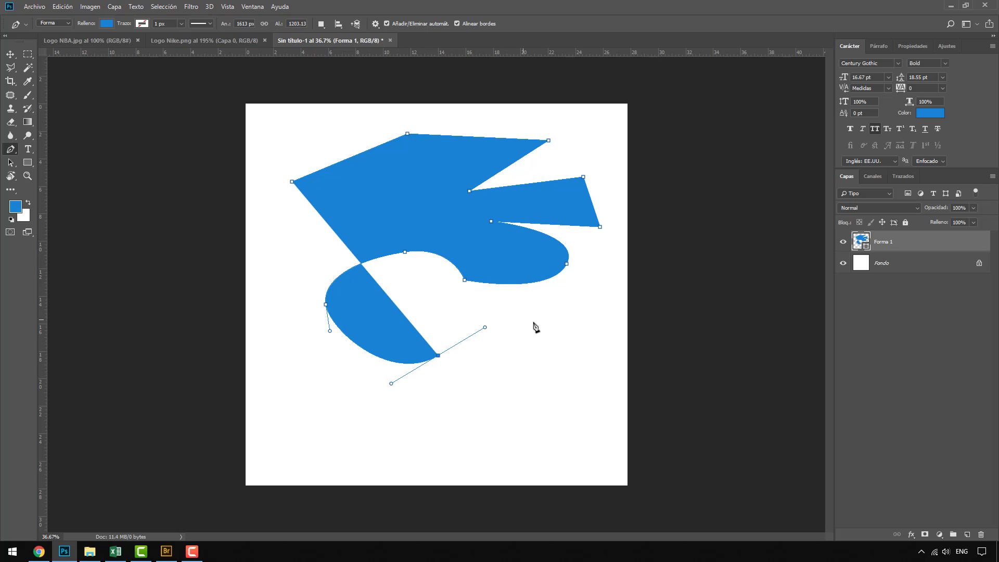
{"action": "left_click_drag", "start_coordinate": [546, 337], "coordinate": [553, 367]}
{"action": "left_click", "coordinate": [513, 425]}
Curve the outline up the shape's left side, close it at the first anchor, and move the shape slightly down and right
{"action": "left_click_drag", "start_coordinate": [341, 424], "coordinate": [320, 412]}
{"action": "left_click_drag", "start_coordinate": [281, 352], "coordinate": [276, 330]}
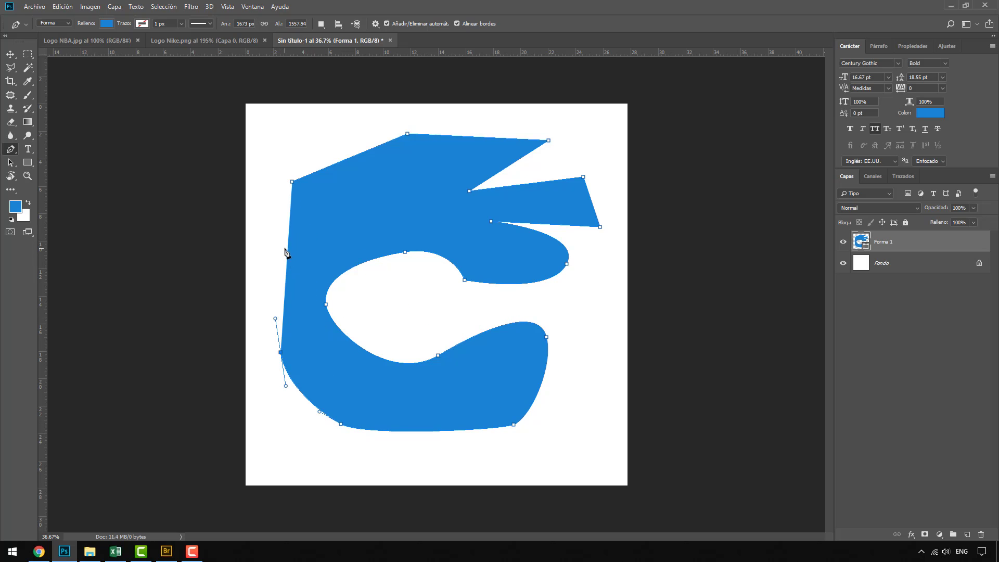
{"action": "left_click_drag", "start_coordinate": [286, 245], "coordinate": [327, 226]}
{"action": "left_click_drag", "start_coordinate": [380, 217], "coordinate": [377, 179]}
{"action": "left_click_drag", "start_coordinate": [335, 198], "coordinate": [301, 210]}
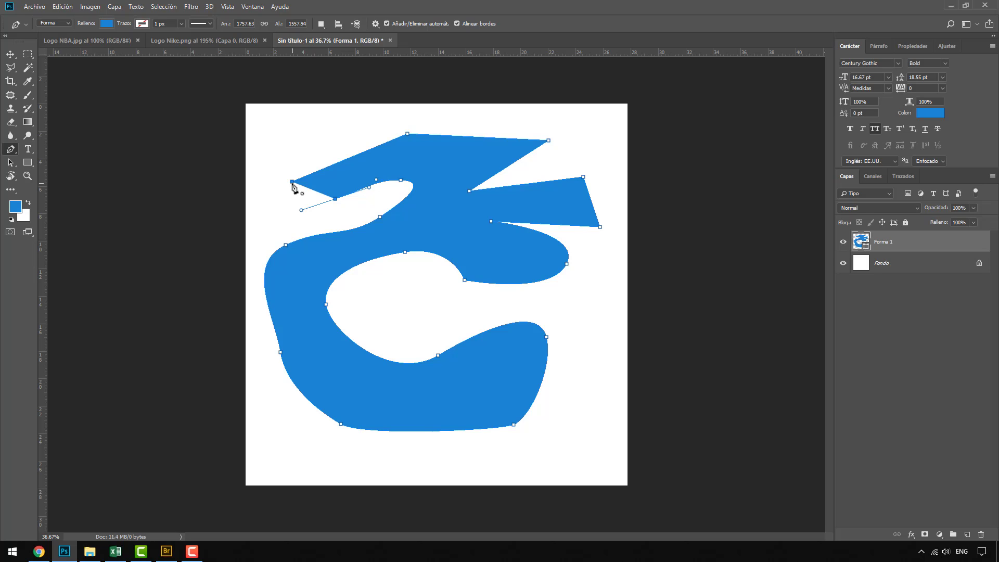
{"action": "left_click", "coordinate": [292, 182]}
{"action": "left_click", "coordinate": [14, 57]}
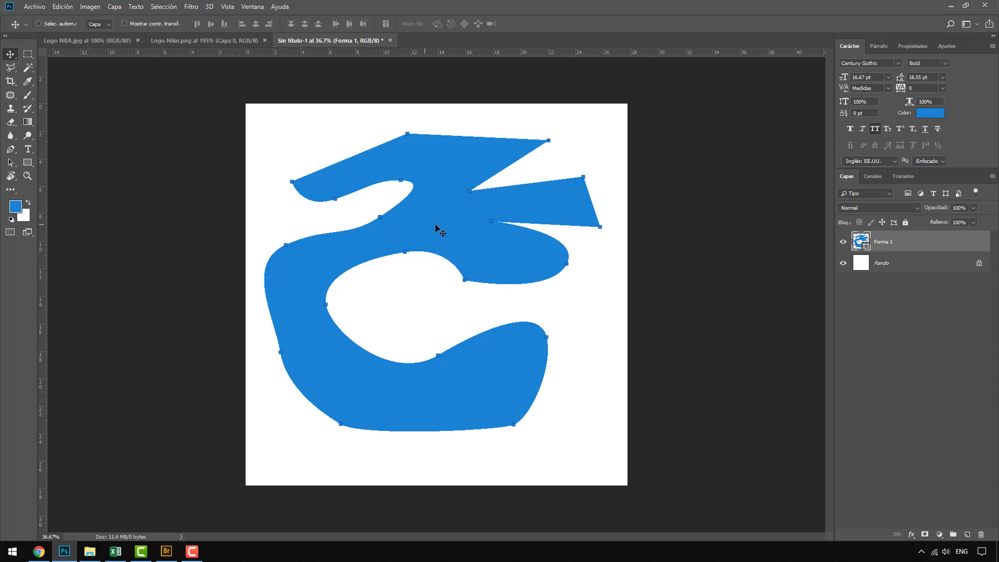
{"action": "left_click_drag", "start_coordinate": [432, 217], "coordinate": [451, 237]}
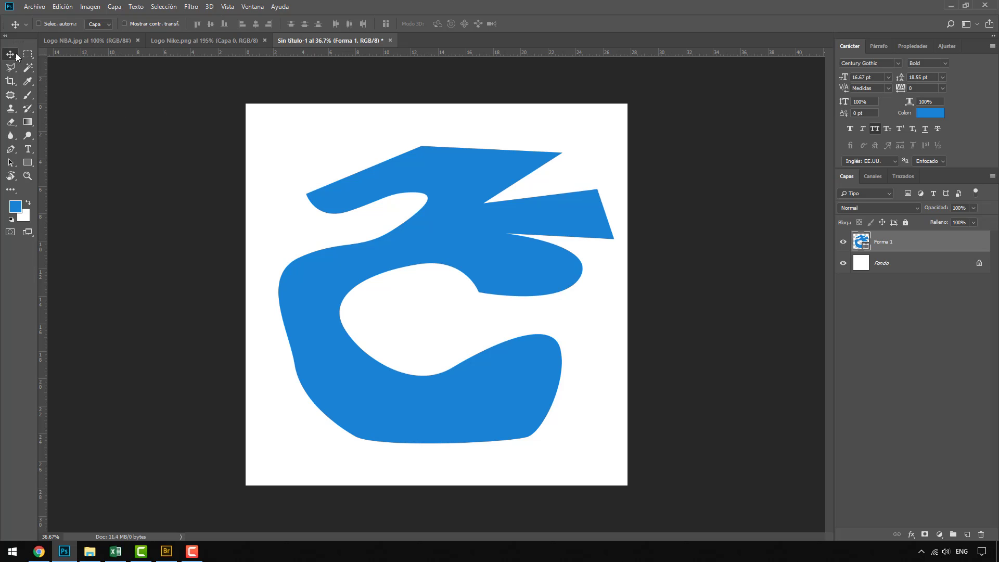
Copy the NBA logo from Logo NBA.jpg onto the blue shape in the Sin título-1 document
{"action": "left_click", "coordinate": [174, 43]}
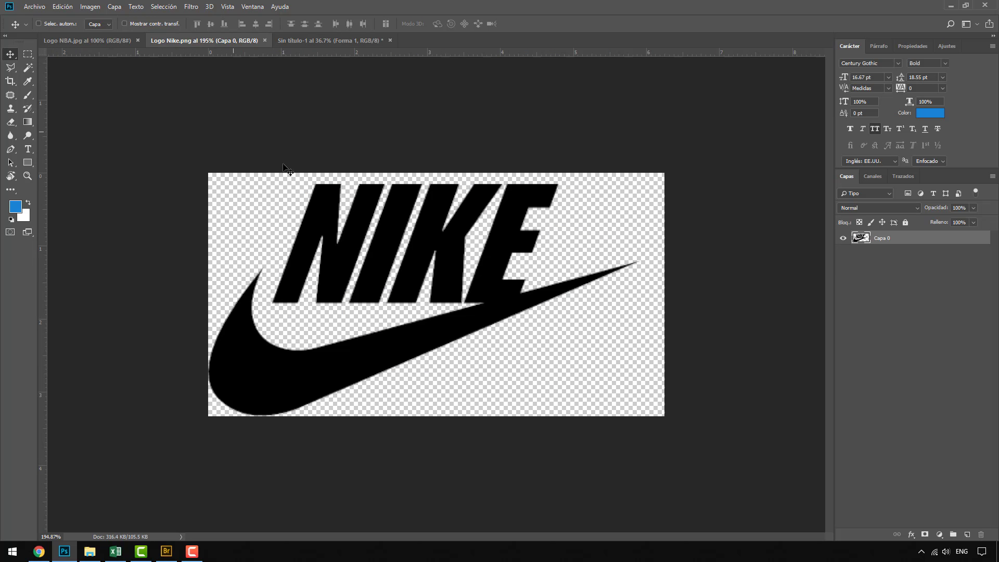
{"action": "left_click", "coordinate": [117, 42]}
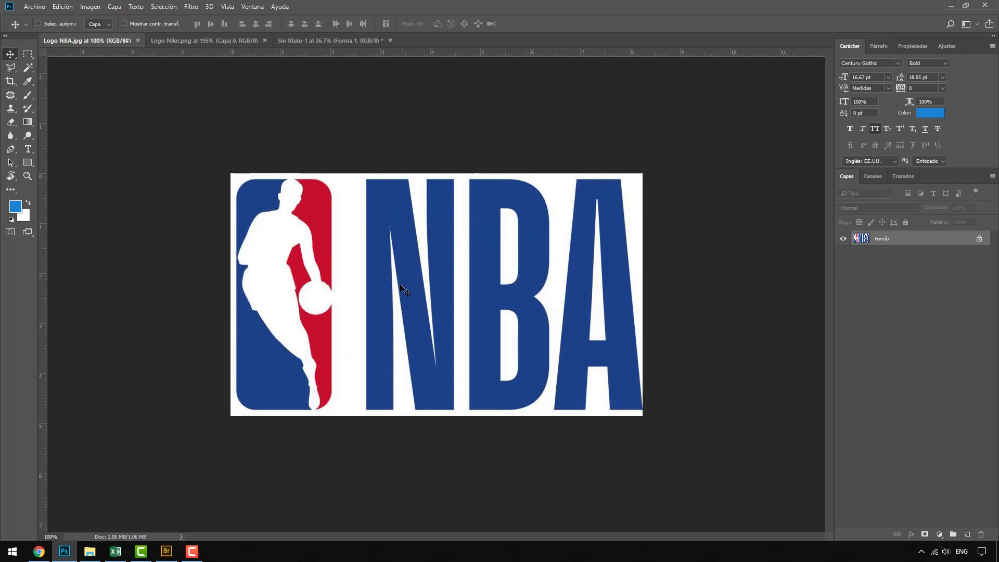
{"action": "left_click_drag", "start_coordinate": [394, 290], "coordinate": [352, 85]}
{"action": "left_click_drag", "start_coordinate": [332, 45], "coordinate": [439, 283]}
{"action": "scroll", "coordinate": [410, 271], "scroll_direction": "up", "scroll_amount": 5}
{"action": "scroll", "coordinate": [369, 259], "scroll_direction": "up", "scroll_amount": 4}
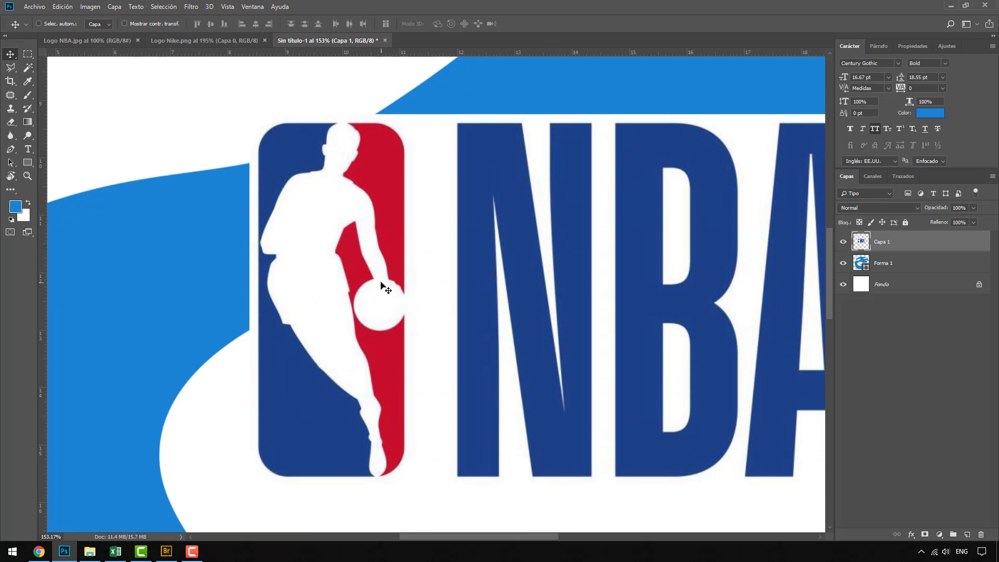
{"action": "scroll", "coordinate": [379, 284], "scroll_direction": "up", "scroll_amount": 2}
{"action": "scroll", "coordinate": [379, 284], "scroll_direction": "down", "scroll_amount": 1}
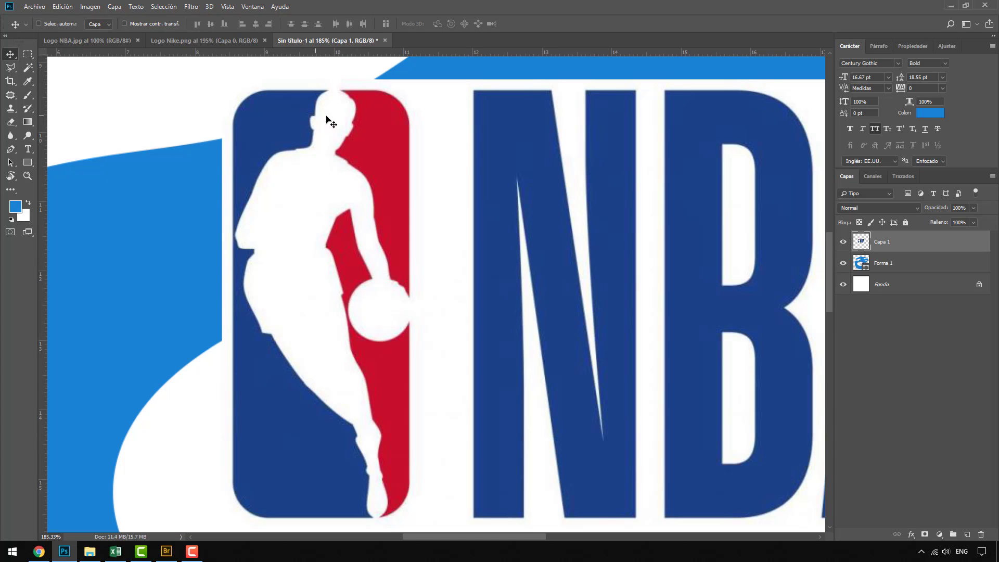
{"action": "scroll", "coordinate": [289, 214], "scroll_direction": "down", "scroll_amount": 2}
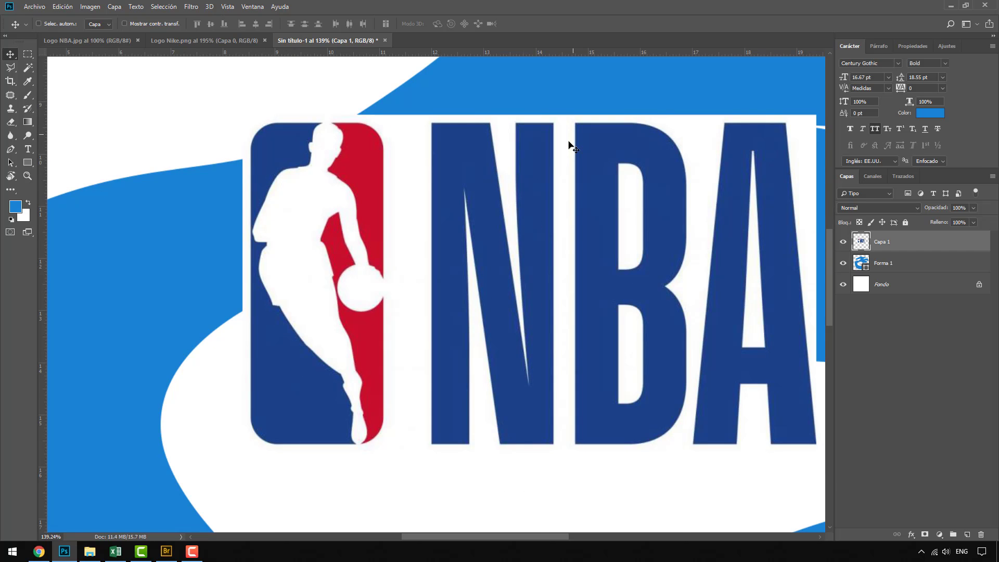
{"action": "scroll", "coordinate": [379, 198], "scroll_direction": "down", "scroll_amount": 4}
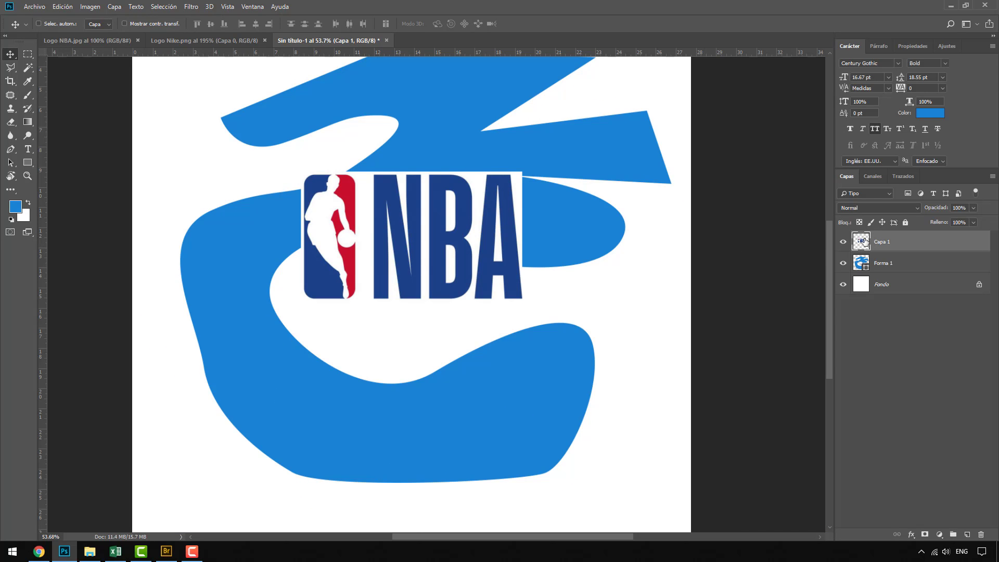
Scale the NBA logo layer down to about 12% with Free Transform and apply it
{"action": "key", "text": "ctrl"}
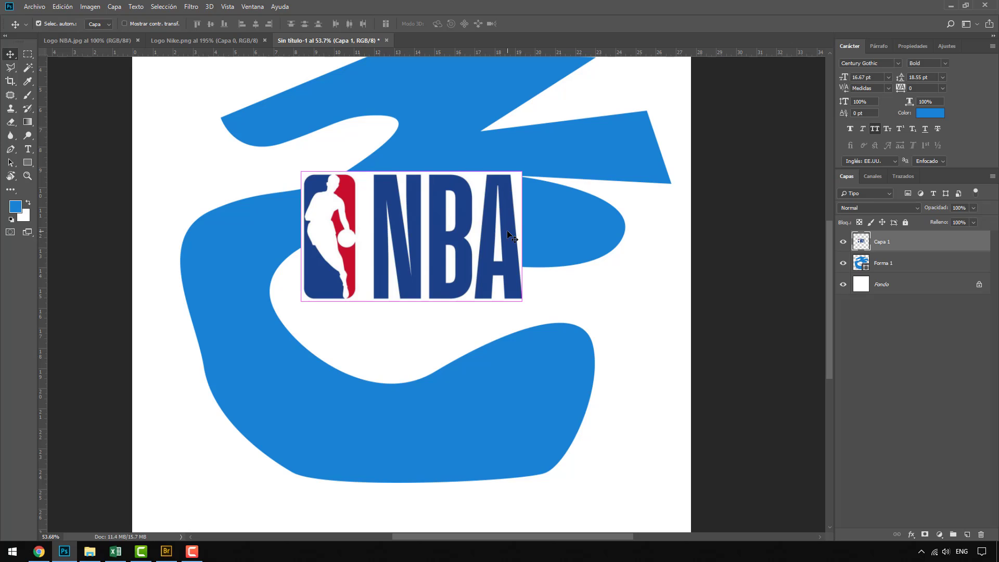
{"action": "key", "text": "ctrl+t"}
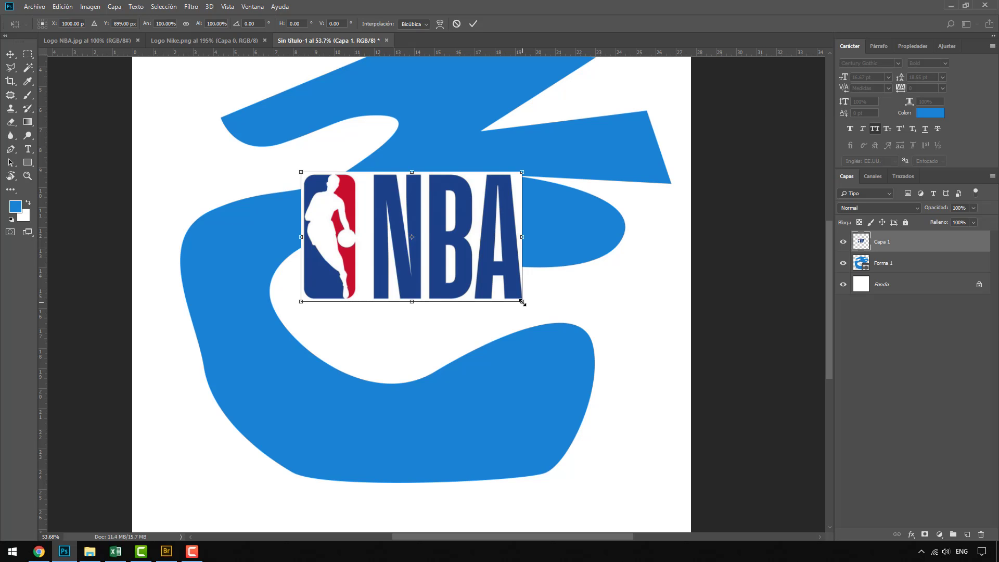
{"action": "left_click_drag", "start_coordinate": [522, 302], "coordinate": [328, 188]}
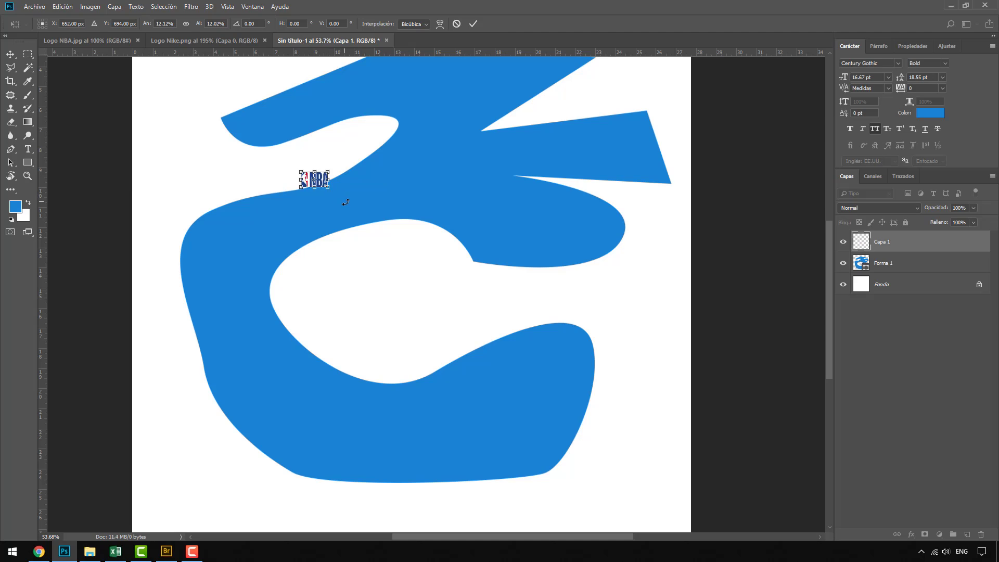
{"action": "key", "text": "Return"}
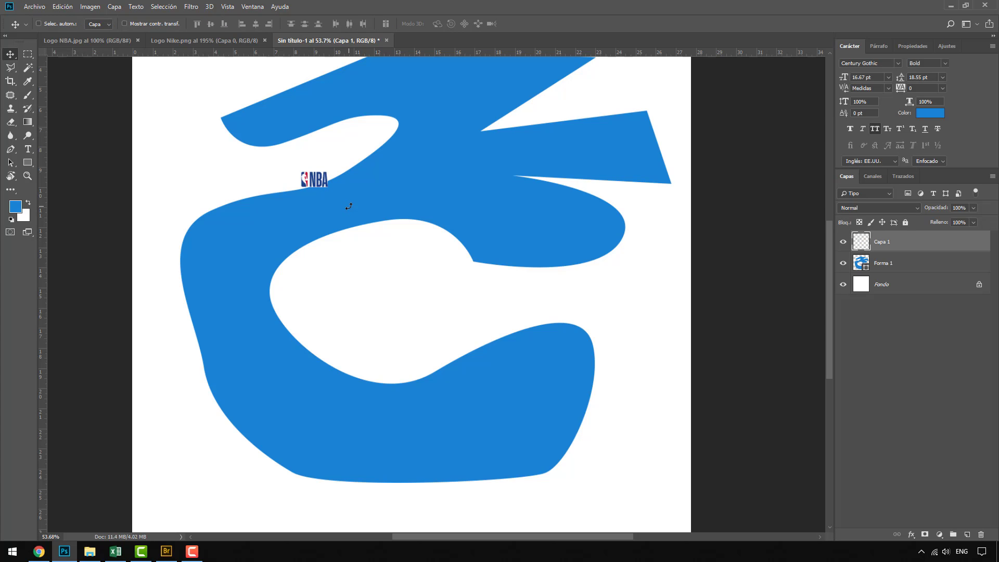
Enlarge the tiny NBA logo layer to about 1189% with Free Transform, apply it, and inspect its edges
{"action": "key", "text": "ctrl+t"}
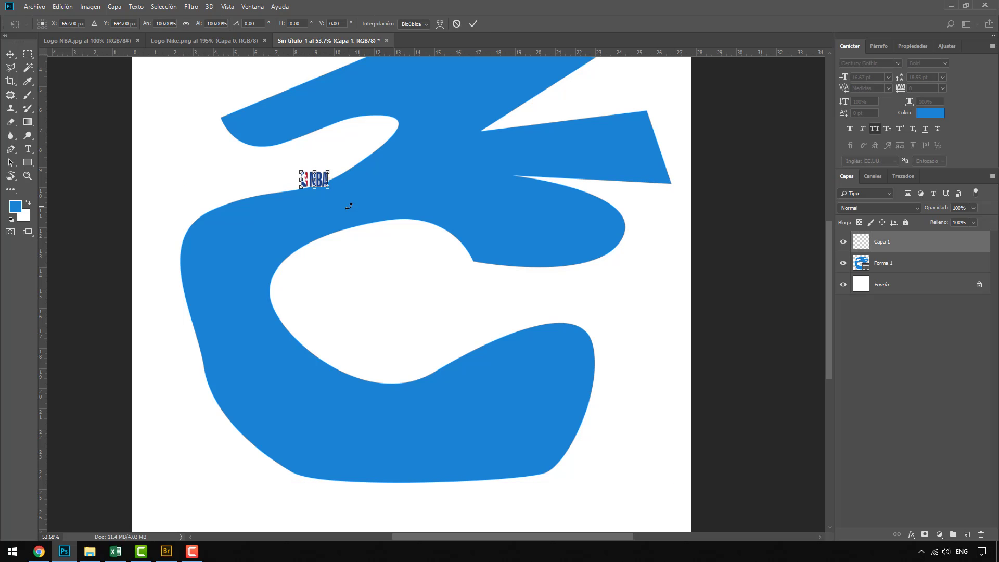
{"action": "left_click_drag", "start_coordinate": [328, 188], "coordinate": [588, 402]}
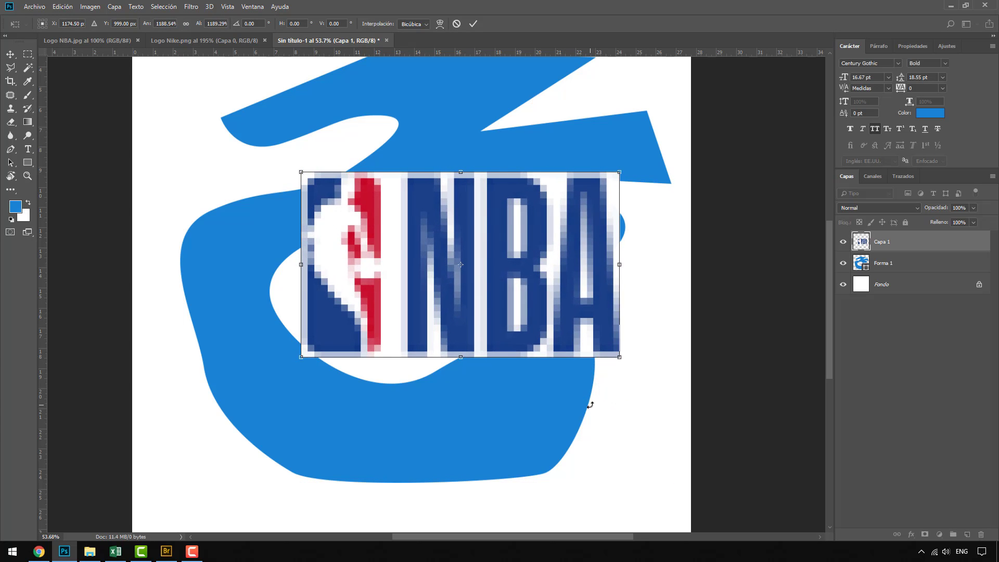
{"action": "key", "text": "Return"}
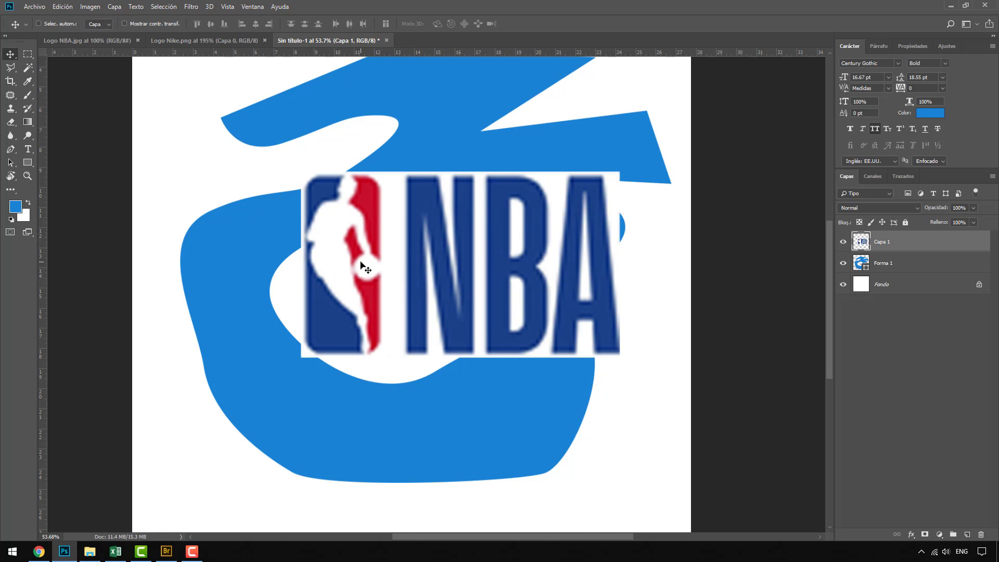
{"action": "scroll", "coordinate": [385, 268], "scroll_direction": "up", "scroll_amount": 8}
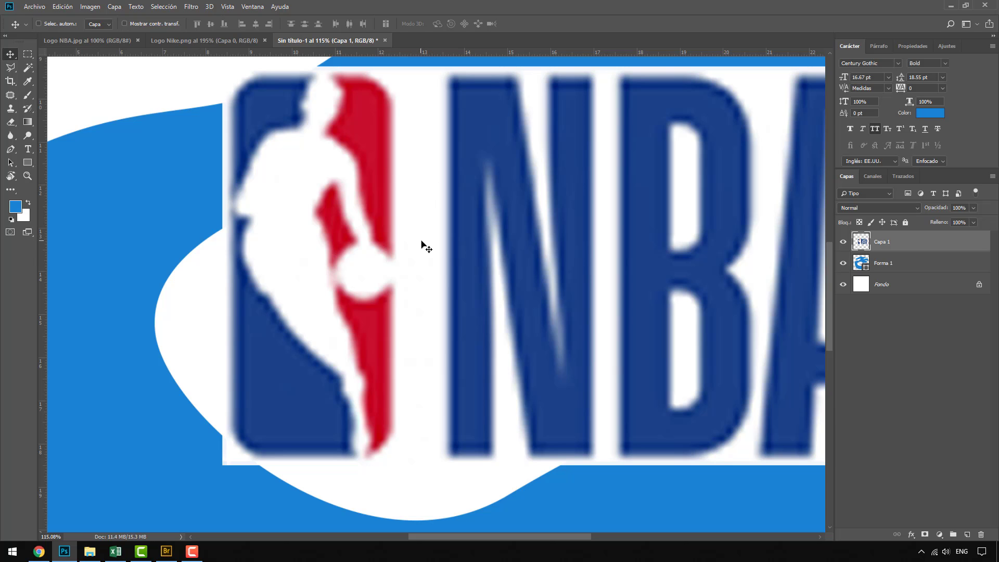
Delete the enlarged NBA logo layer from the Sin título-1 document
{"action": "key", "text": "Delete"}
{"action": "scroll", "coordinate": [446, 228], "scroll_direction": "down", "scroll_amount": 5}
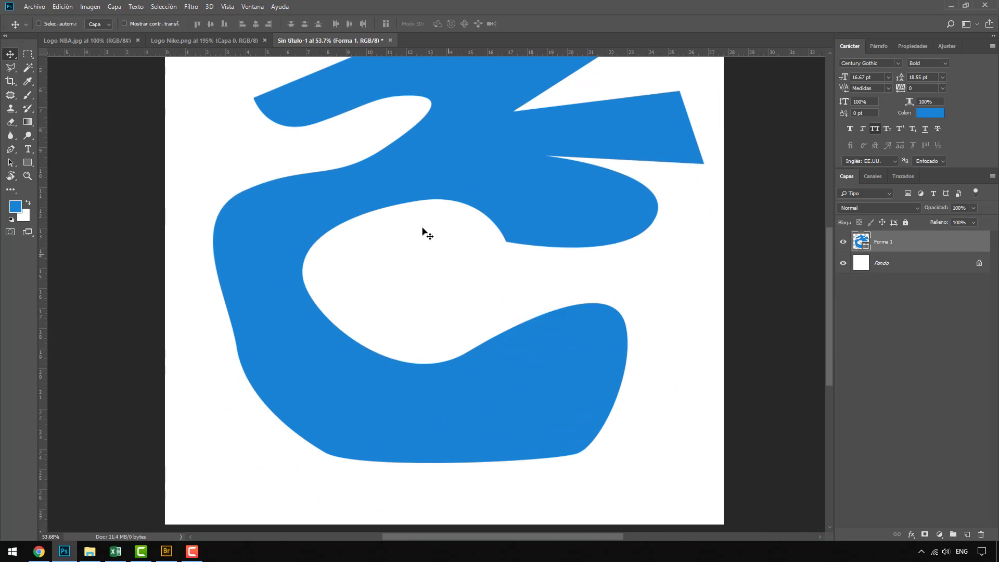
{"action": "scroll", "coordinate": [483, 223], "scroll_direction": "down", "scroll_amount": 1}
Shrink the blue vector shape to a tiny size near its upper-left corner with Free Transform and apply it
{"action": "key", "text": "ctrl+t"}
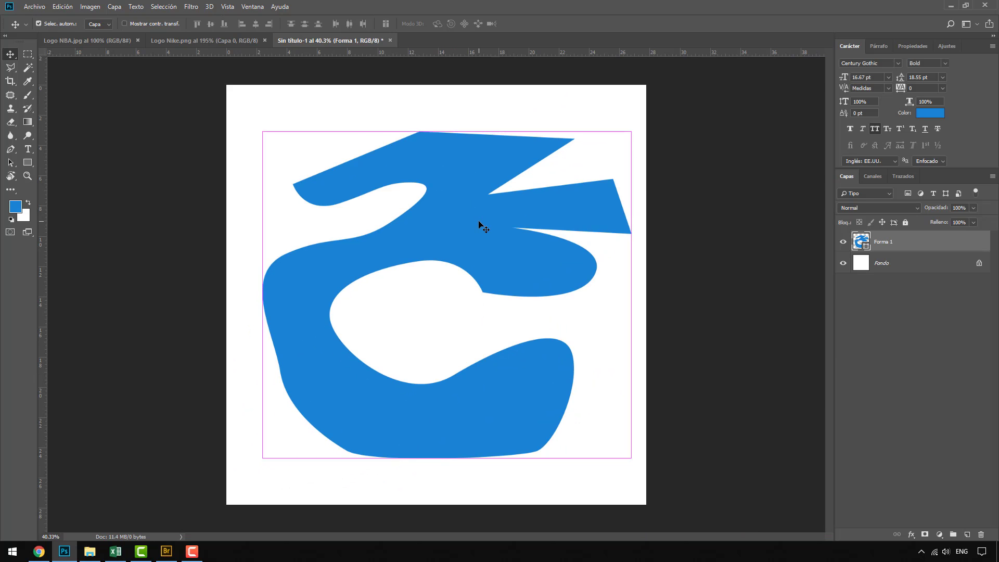
{"action": "left_click_drag", "start_coordinate": [630, 457], "coordinate": [268, 152]}
{"action": "key", "text": "Return"}
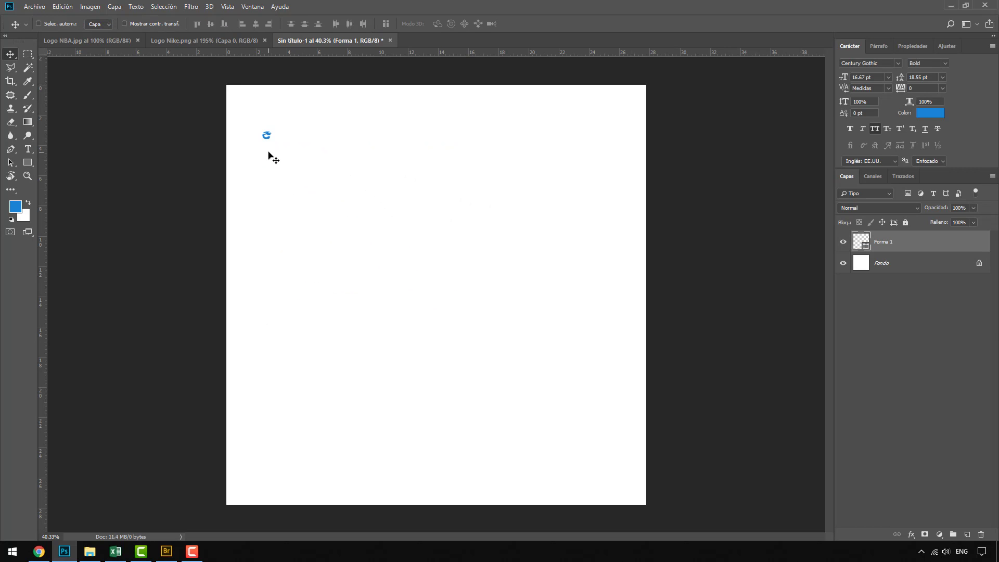
Enlarge the tiny blue shape back to nearly its original size with Free Transform and inspect its curved edges up close
{"action": "key", "text": "ctrl+t"}
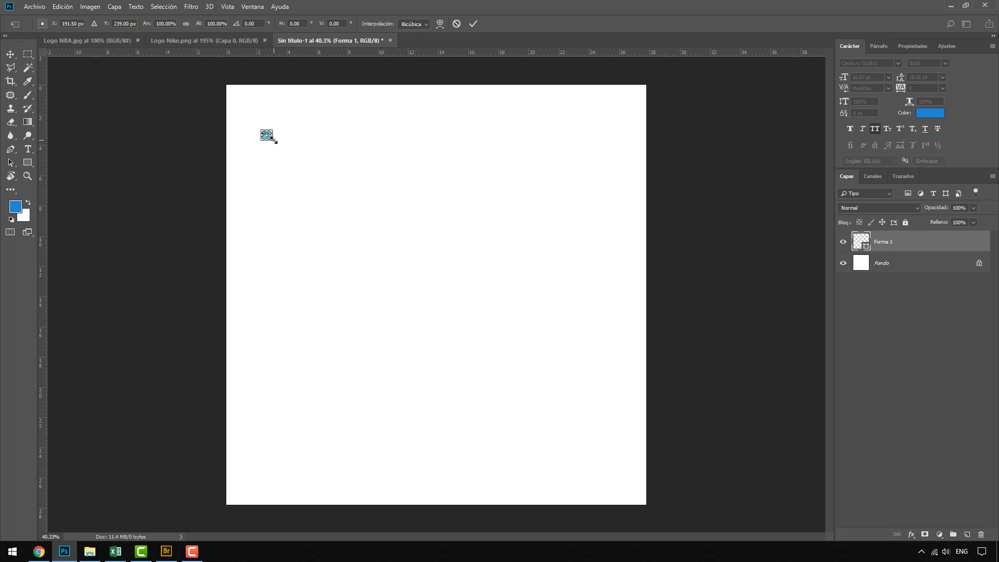
{"action": "left_click_drag", "start_coordinate": [274, 139], "coordinate": [628, 451]}
{"action": "key", "text": "Return"}
{"action": "scroll", "coordinate": [473, 268], "scroll_direction": "up", "scroll_amount": 5}
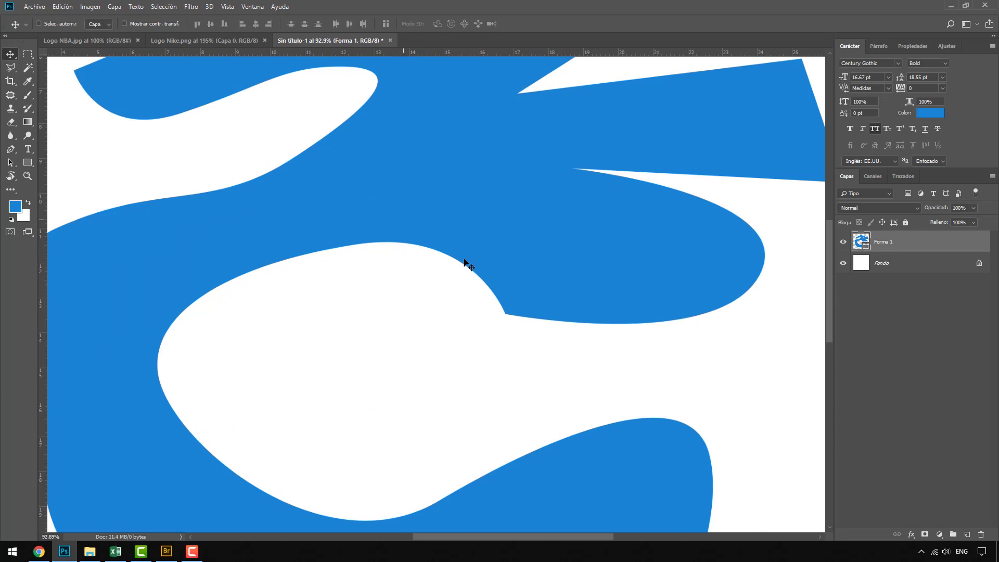
{"action": "scroll", "coordinate": [469, 265], "scroll_direction": "up", "scroll_amount": 3}
{"action": "scroll", "coordinate": [492, 313], "scroll_direction": "down", "scroll_amount": 2}
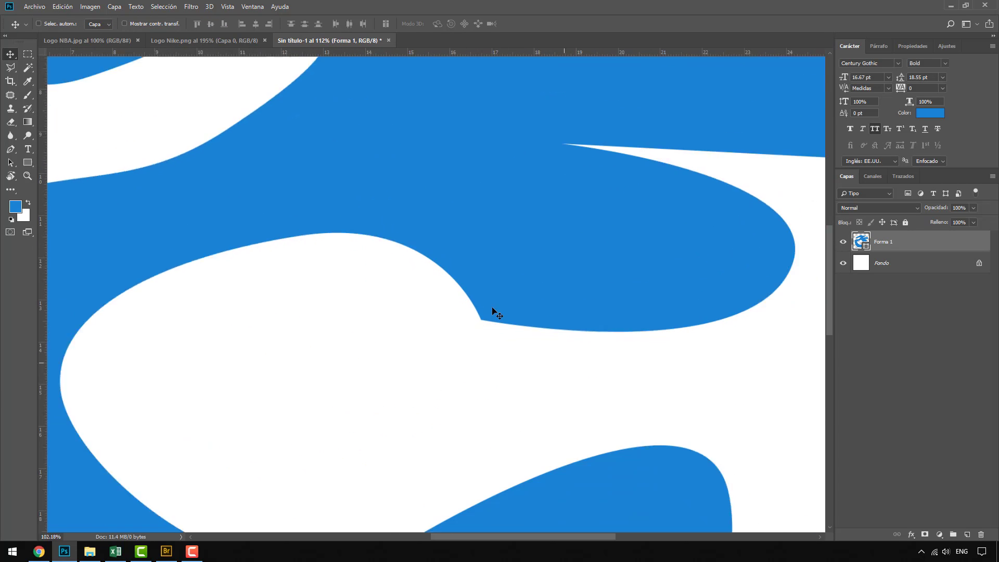
{"action": "scroll", "coordinate": [619, 194], "scroll_direction": "down", "scroll_amount": 4}
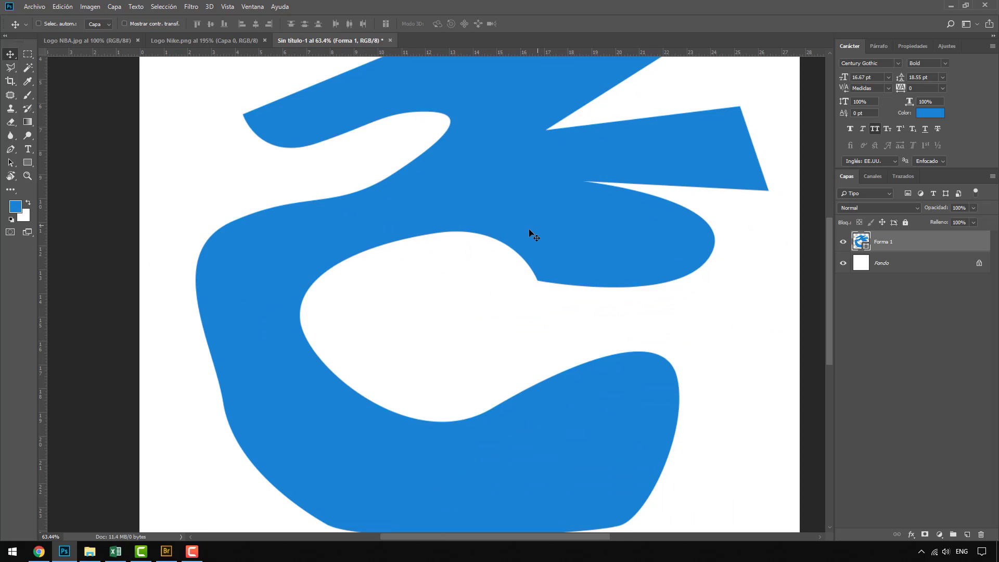
{"action": "scroll", "coordinate": [529, 232], "scroll_direction": "down", "scroll_amount": 3}
{"action": "scroll", "coordinate": [440, 253], "scroll_direction": "down", "scroll_amount": 1}
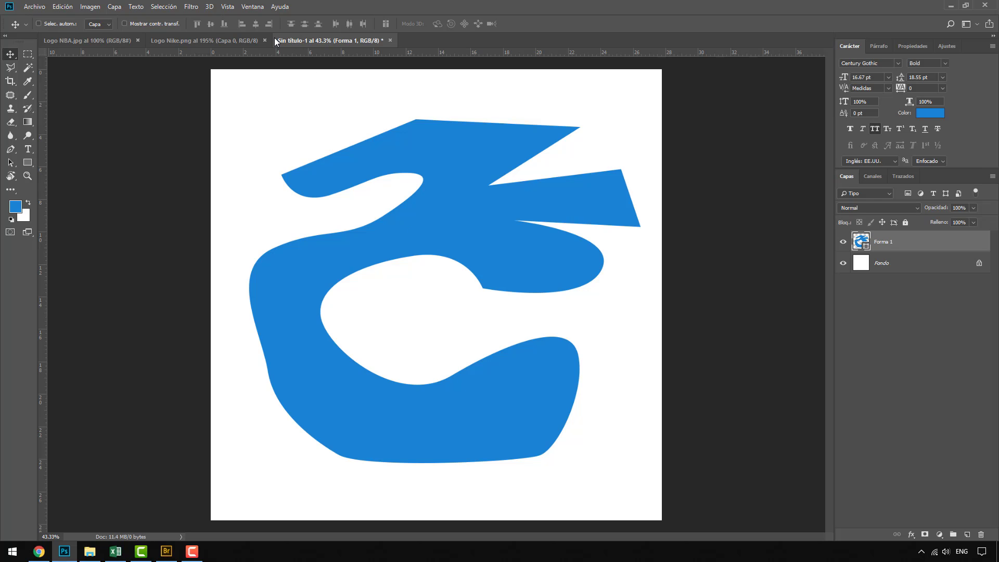
Switch to the Logo Nike.png document and rename its Capa 0 layer as Original
{"action": "left_click", "coordinate": [247, 42]}
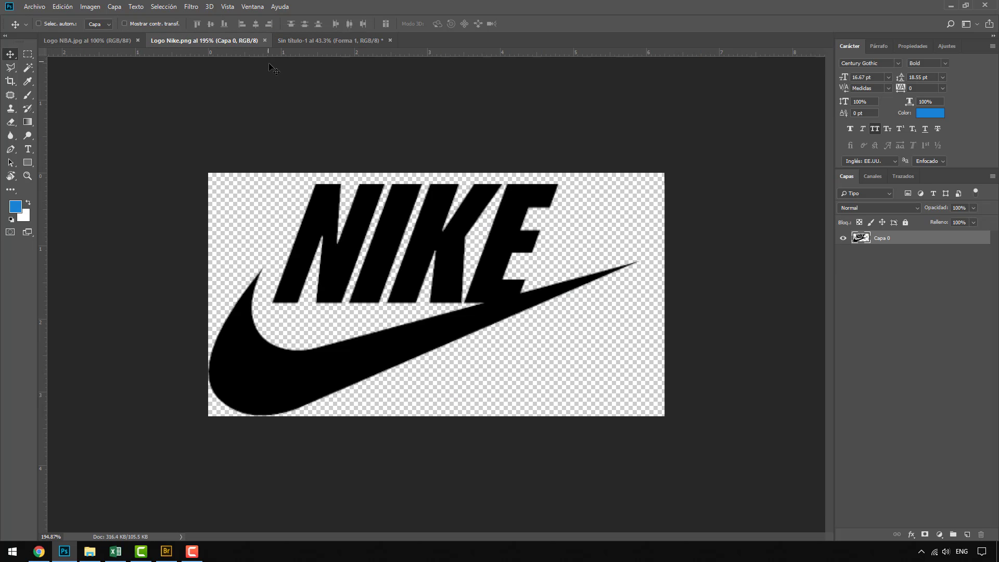
{"action": "left_click", "coordinate": [104, 43]}
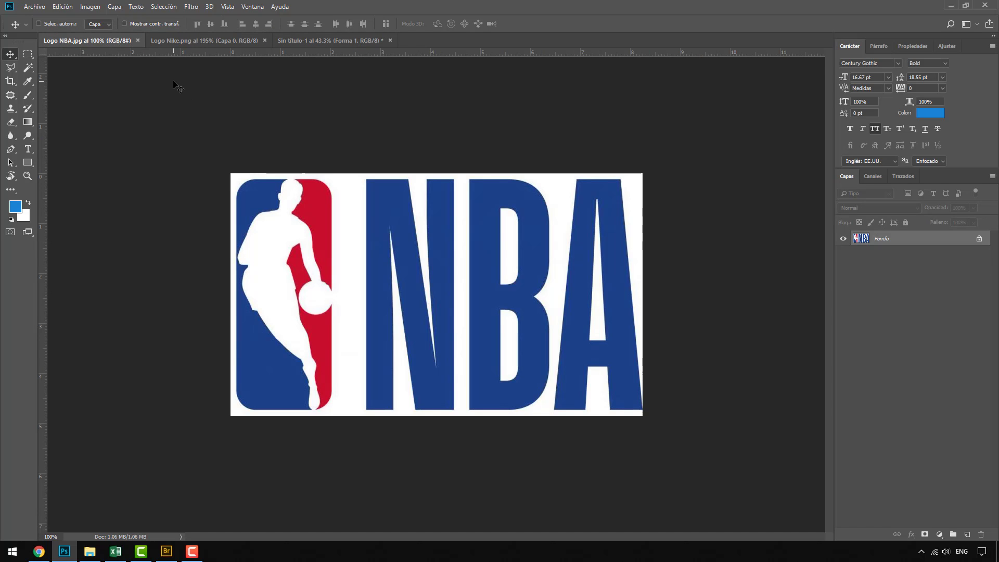
{"action": "left_click", "coordinate": [183, 41]}
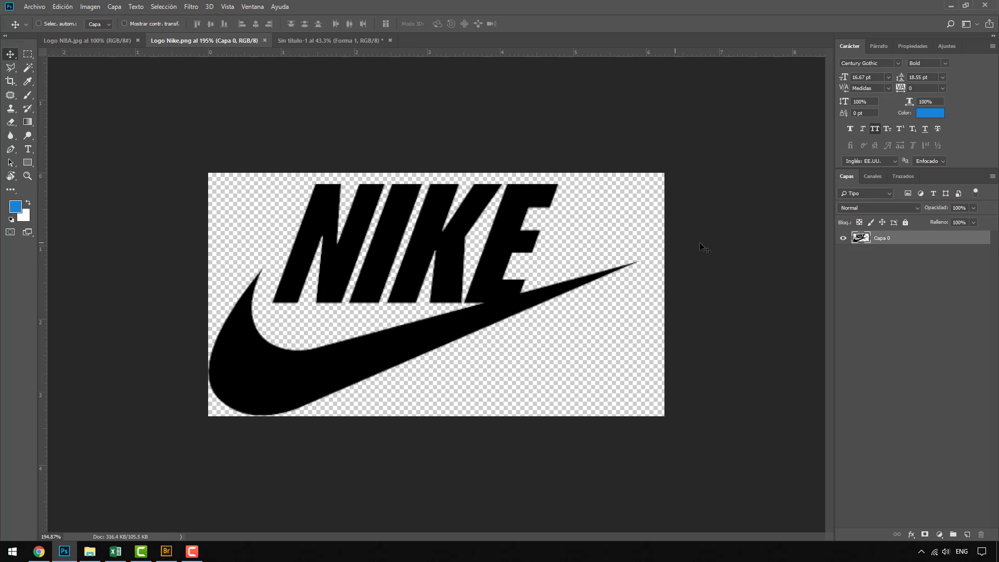
{"action": "double_click", "coordinate": [893, 239]}
{"action": "type", "text": "Original"}
{"action": "key", "text": "Return"}
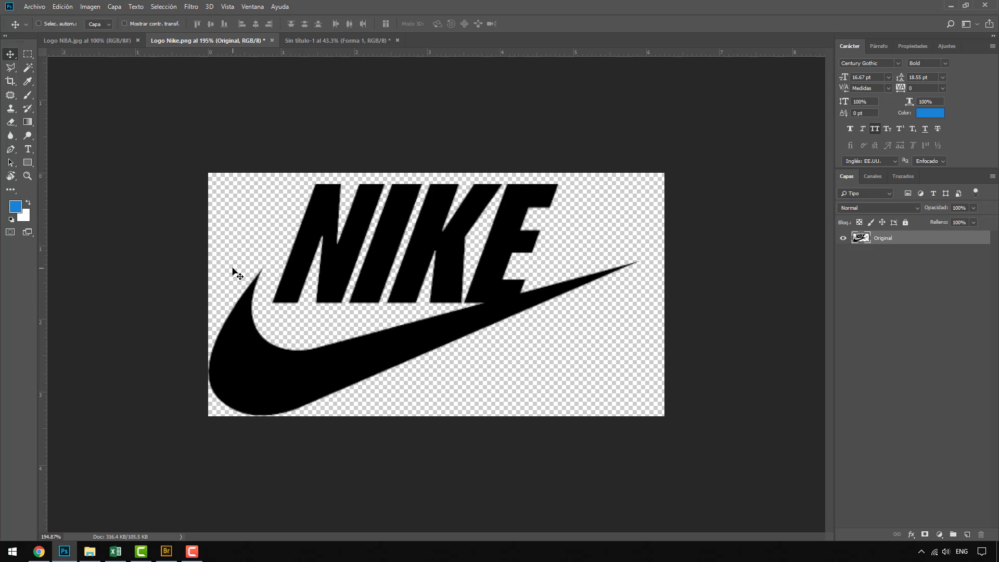
Activate the Pen tool and examine the pixel edges of the Nike lettering up close
{"action": "scroll", "coordinate": [237, 273], "scroll_direction": "up", "scroll_amount": 4}
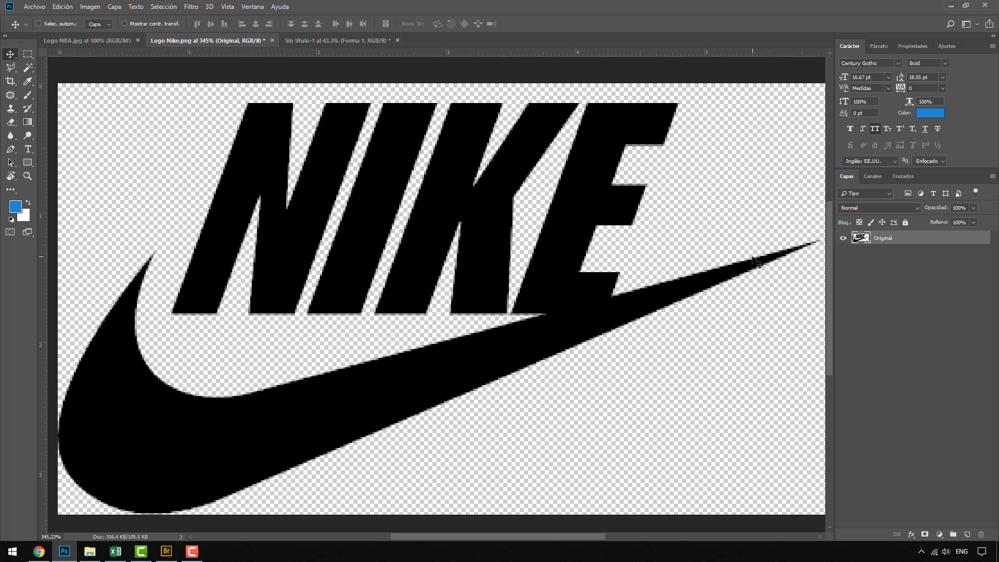
{"action": "left_click", "coordinate": [10, 149]}
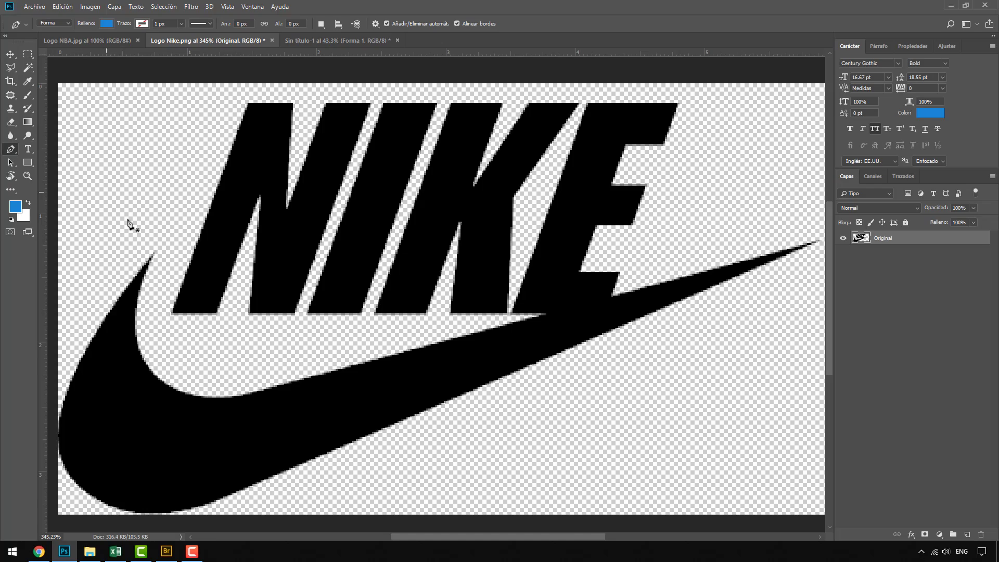
{"action": "scroll", "coordinate": [137, 281], "scroll_direction": "up", "scroll_amount": 5}
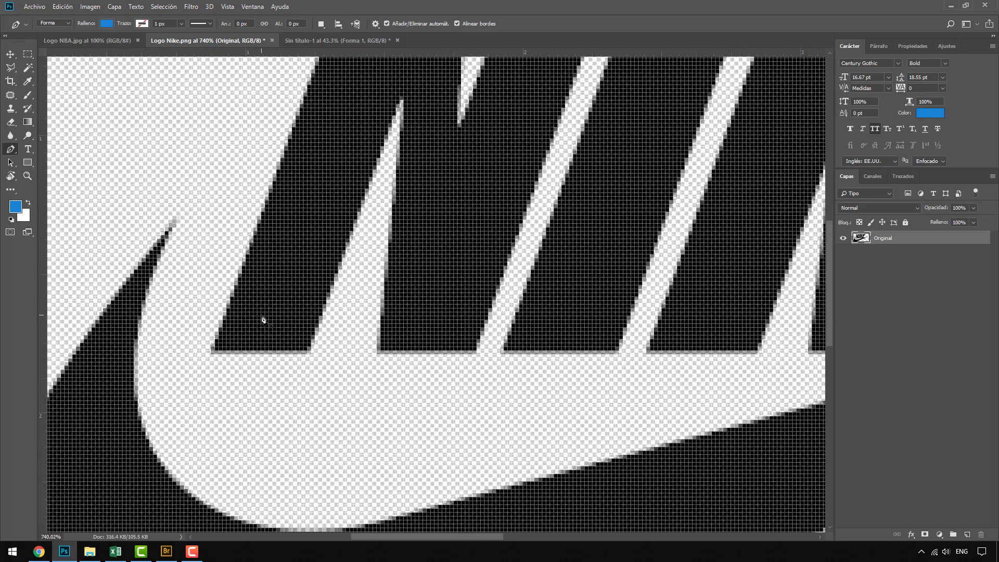
{"action": "scroll", "coordinate": [263, 361], "scroll_direction": "up", "scroll_amount": 3}
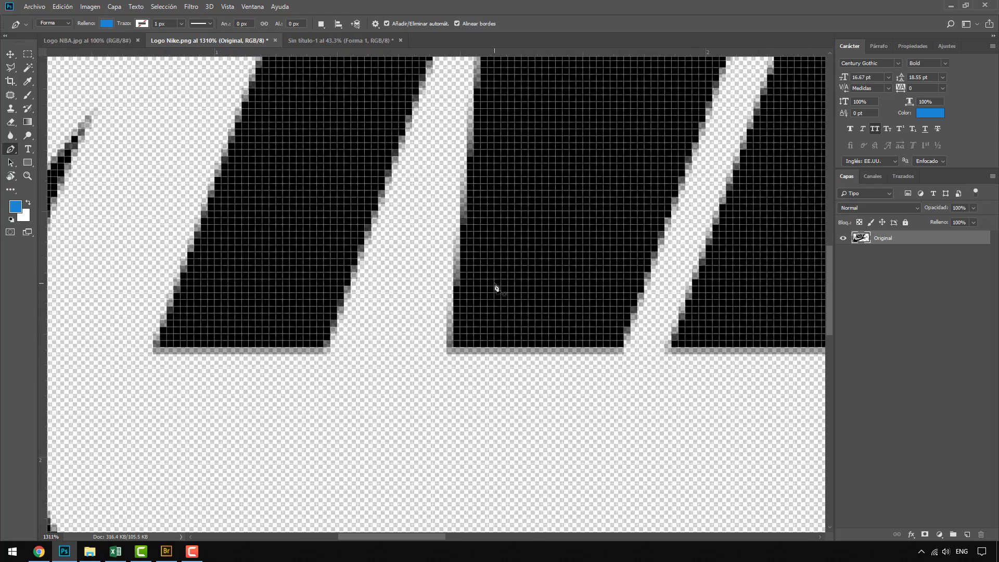
{"action": "scroll", "coordinate": [495, 286], "scroll_direction": "down", "scroll_amount": 8}
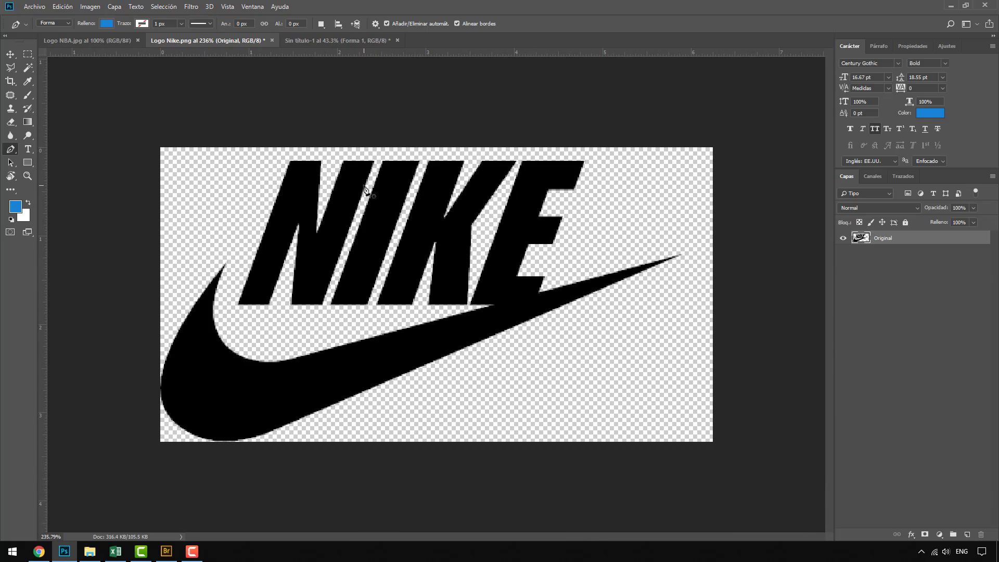
Check the Nike image's width and height in the Image Size settings and leave without changing them
{"action": "key", "text": "ctrl+alt+i"}
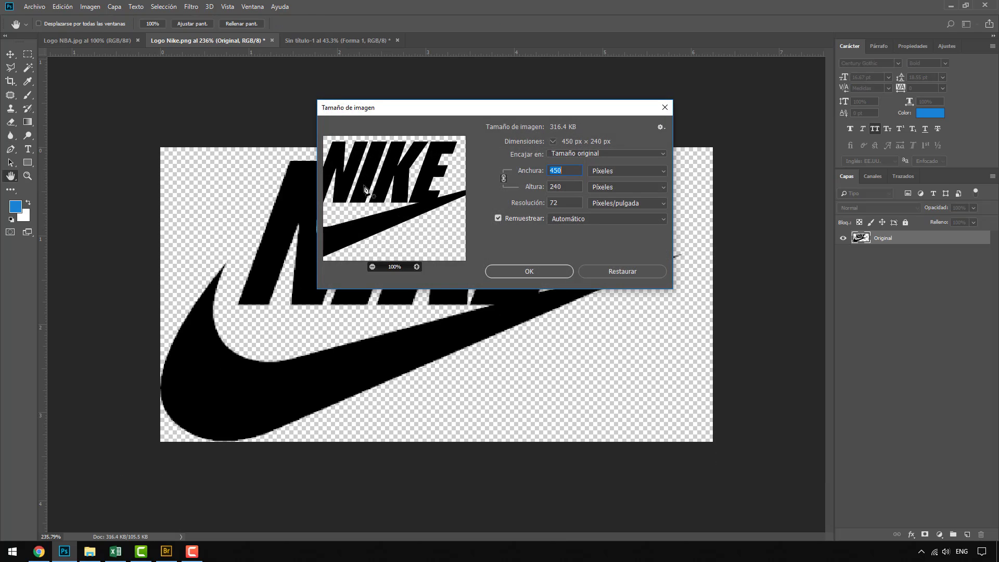
{"action": "left_click_drag", "start_coordinate": [570, 171], "coordinate": [473, 179]}
{"action": "left_click_drag", "start_coordinate": [568, 187], "coordinate": [461, 215]}
{"action": "left_click", "coordinate": [606, 272]}
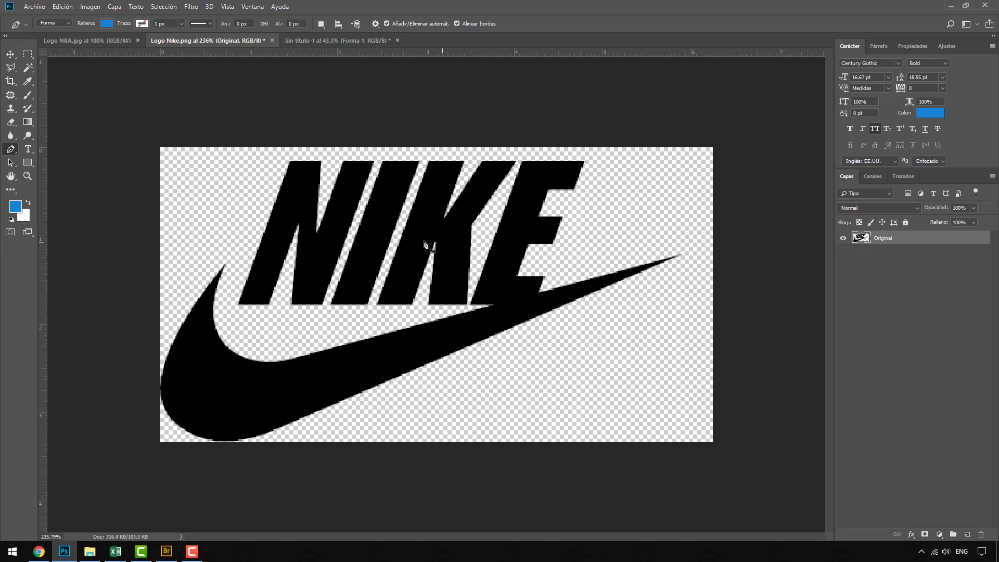
Start tracing the N as a Pen shape with anchors at the two bottom corners of its left leg
{"action": "scroll", "coordinate": [230, 235], "scroll_direction": "up", "scroll_amount": 2}
{"action": "scroll", "coordinate": [199, 152], "scroll_direction": "up", "scroll_amount": 3}
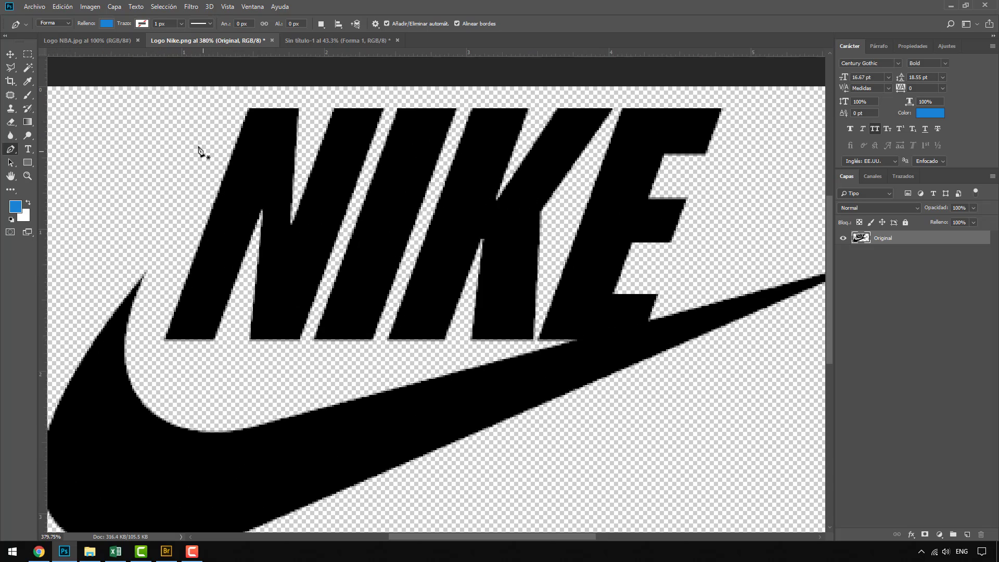
{"action": "scroll", "coordinate": [131, 398], "scroll_direction": "up", "scroll_amount": 2}
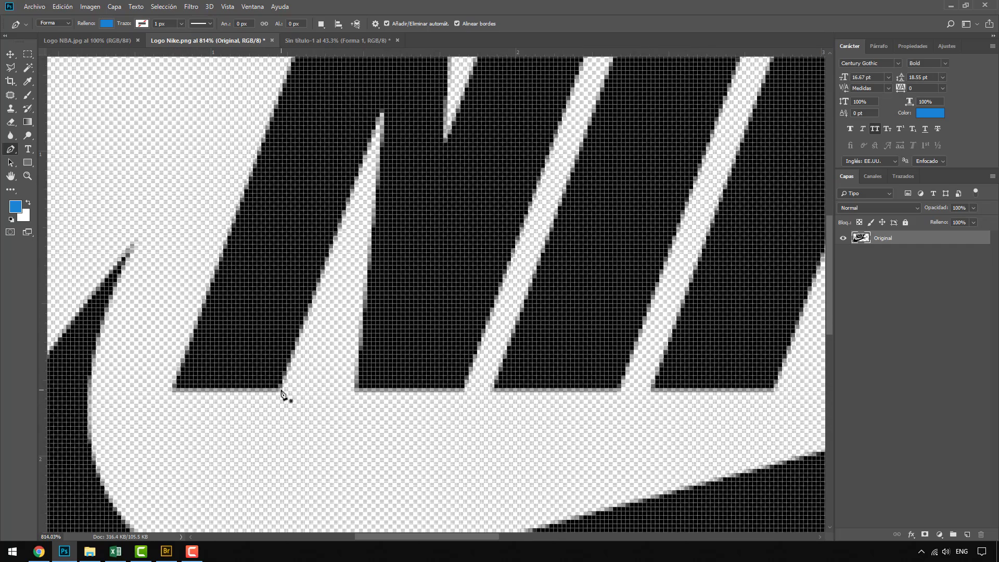
{"action": "left_click", "coordinate": [281, 389]}
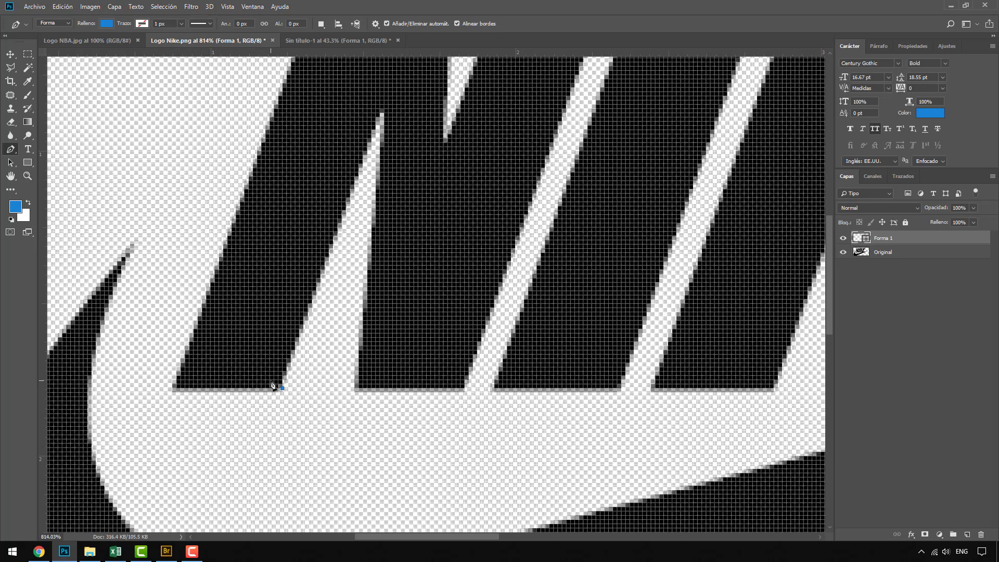
{"action": "left_click", "coordinate": [174, 389]}
Continue the N outline with straight segments to the left leg's two top corners and down to the tip of the upper notch
{"action": "scroll", "coordinate": [335, 502], "scroll_direction": "down", "scroll_amount": 1}
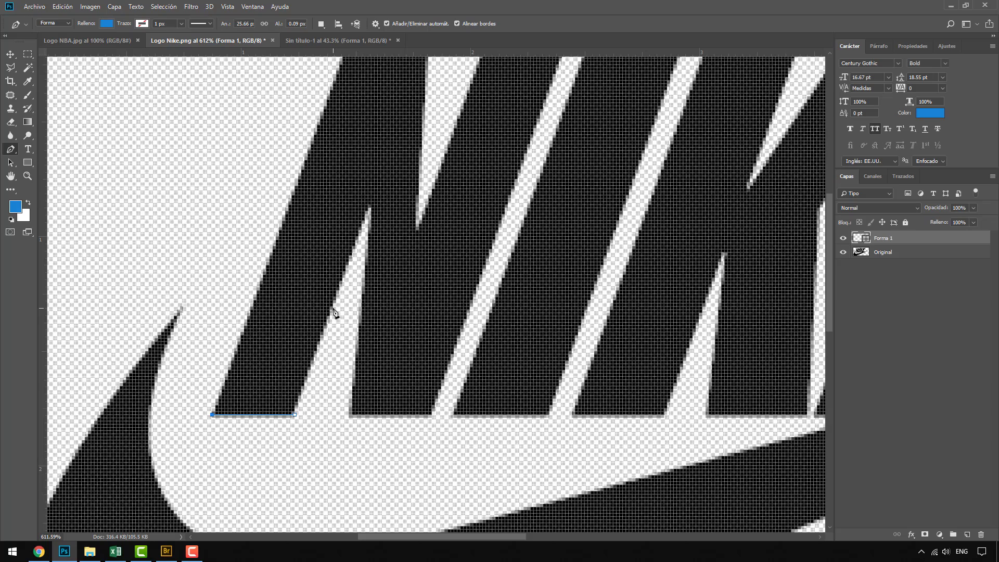
{"action": "scroll", "coordinate": [333, 318], "scroll_direction": "down", "scroll_amount": 1}
{"action": "scroll", "coordinate": [336, 346], "scroll_direction": "down", "scroll_amount": 1}
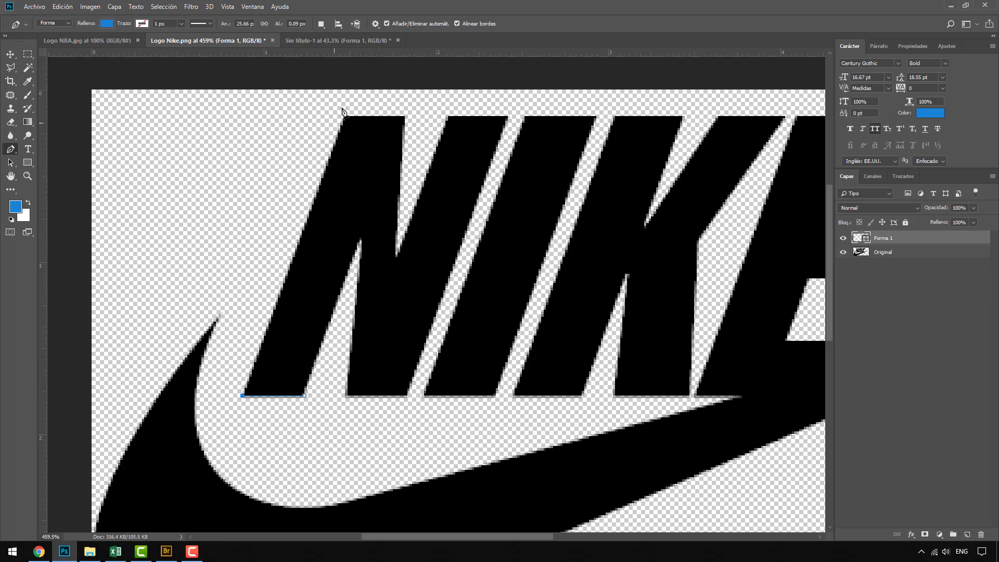
{"action": "scroll", "coordinate": [346, 106], "scroll_direction": "up", "scroll_amount": 4}
{"action": "scroll", "coordinate": [347, 131], "scroll_direction": "up", "scroll_amount": 1}
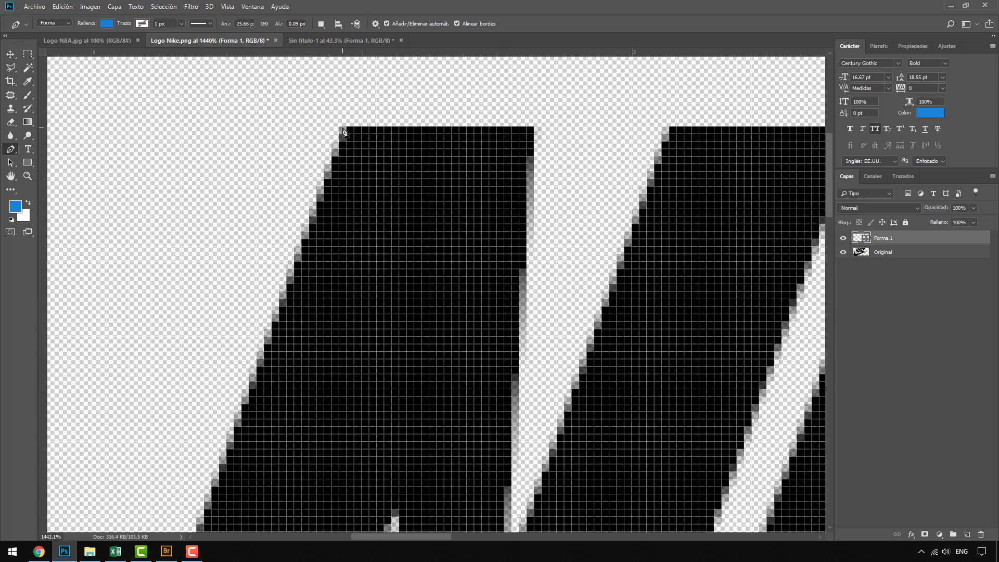
{"action": "left_click", "coordinate": [340, 127]}
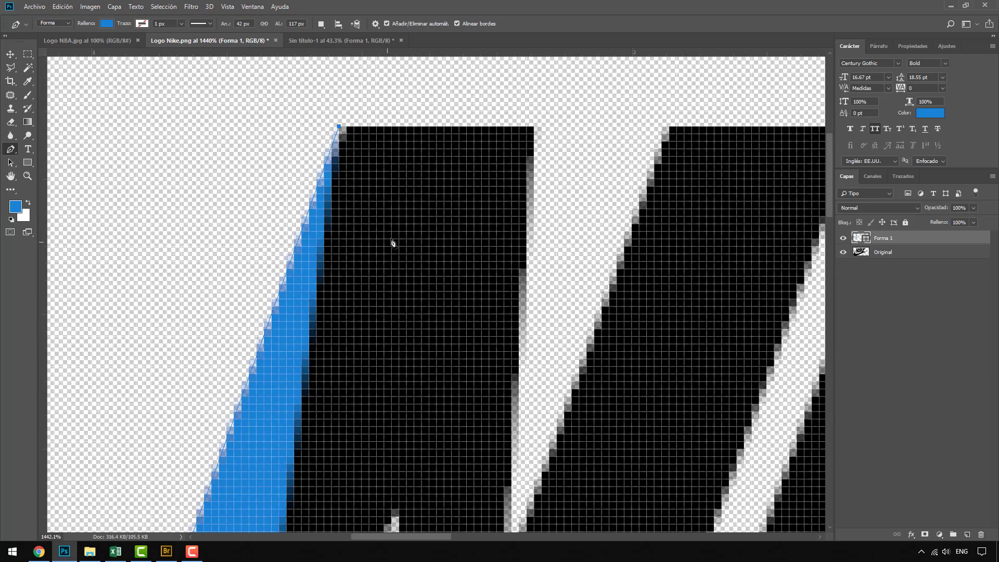
{"action": "left_click", "coordinate": [534, 128]}
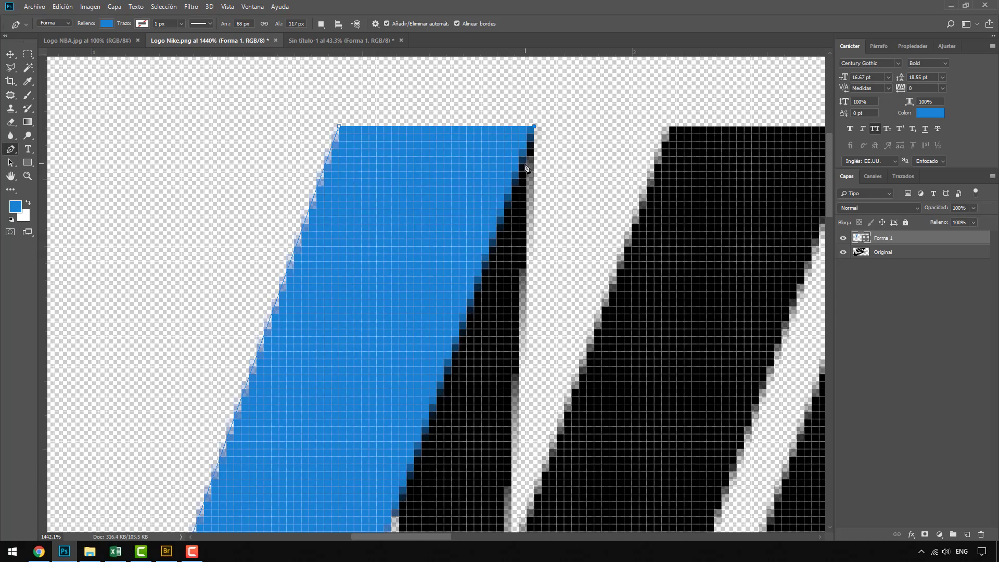
{"action": "scroll", "coordinate": [493, 127], "scroll_direction": "down", "scroll_amount": 9}
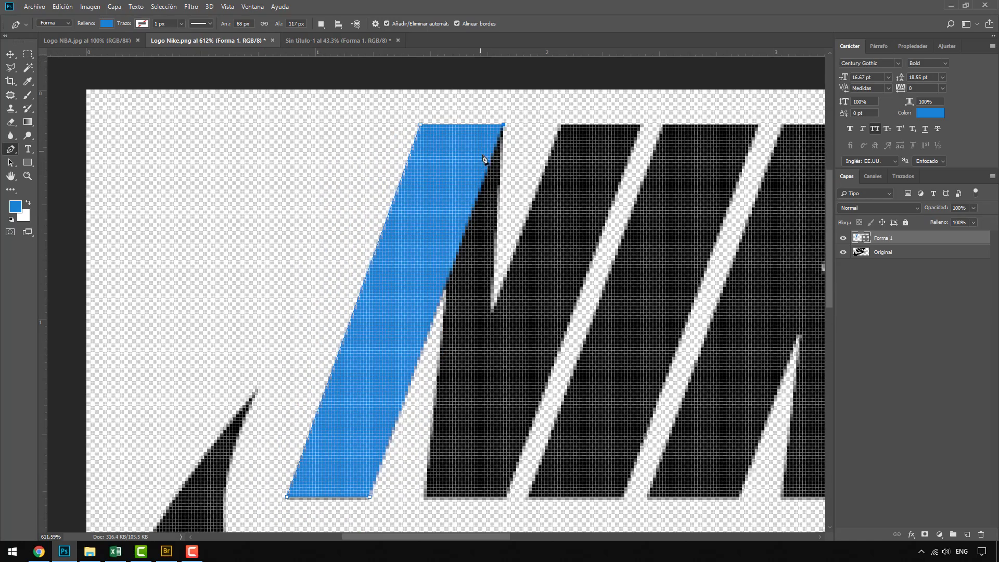
{"action": "scroll", "coordinate": [496, 299], "scroll_direction": "up", "scroll_amount": 4}
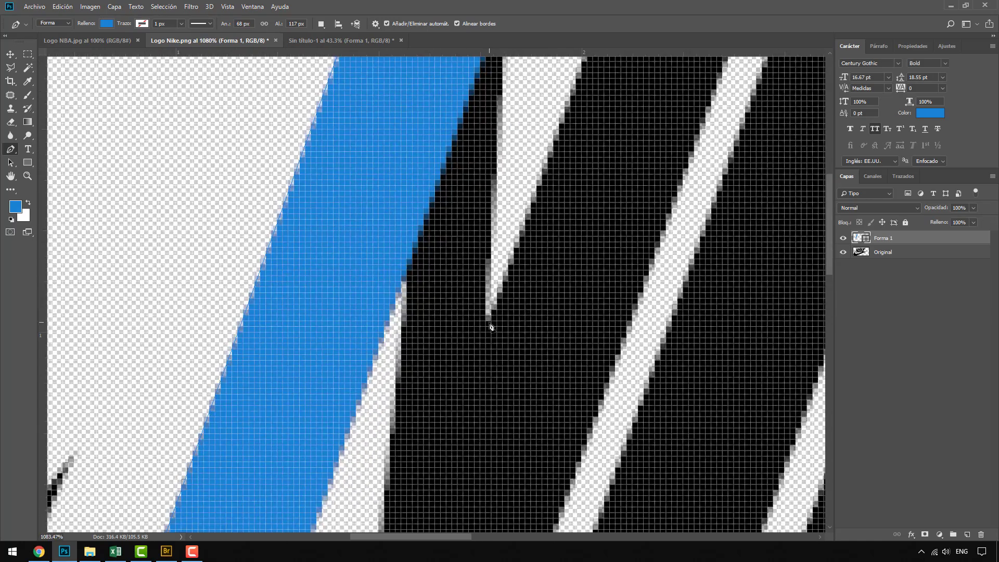
{"action": "left_click", "coordinate": [489, 324]}
Lower the opacity of the Forma 1 tracing layer to 51%
{"action": "scroll", "coordinate": [435, 216], "scroll_direction": "down", "scroll_amount": 9}
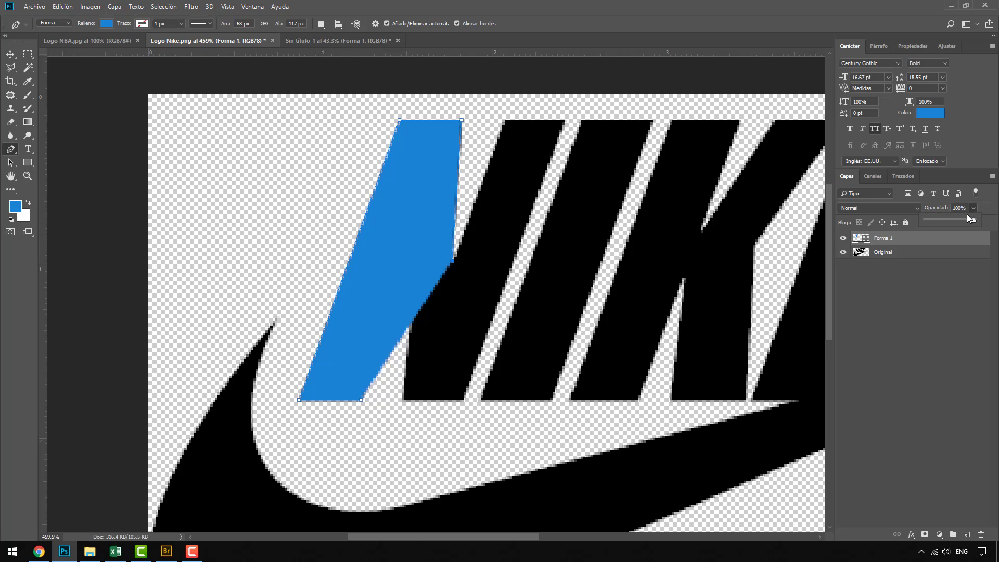
{"action": "left_click_drag", "start_coordinate": [946, 219], "coordinate": [944, 219]}
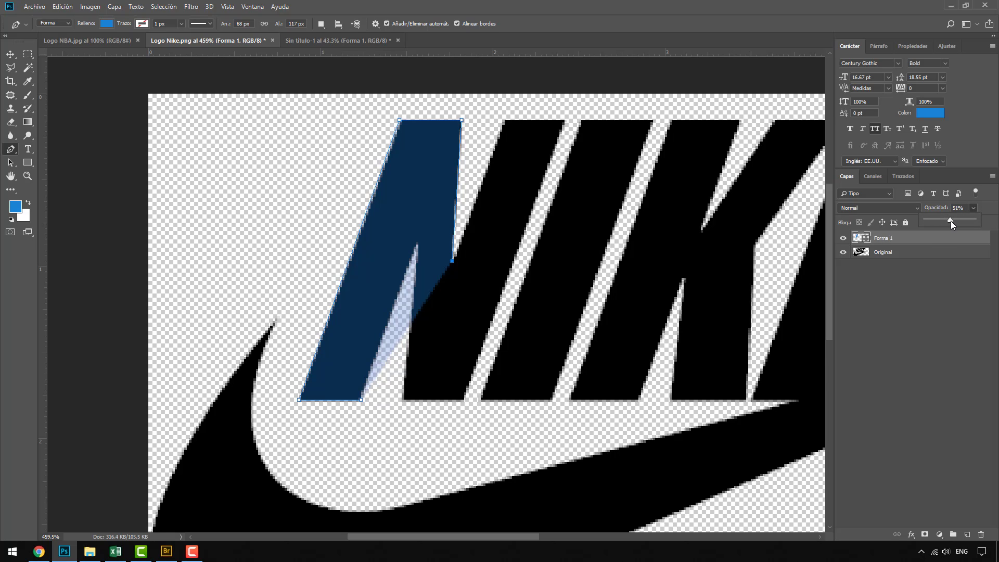
Set the Forma 1 layer's opacity to 63% and extend the N outline to the right leg's two top corners
{"action": "left_click_drag", "start_coordinate": [951, 221], "coordinate": [956, 221]}
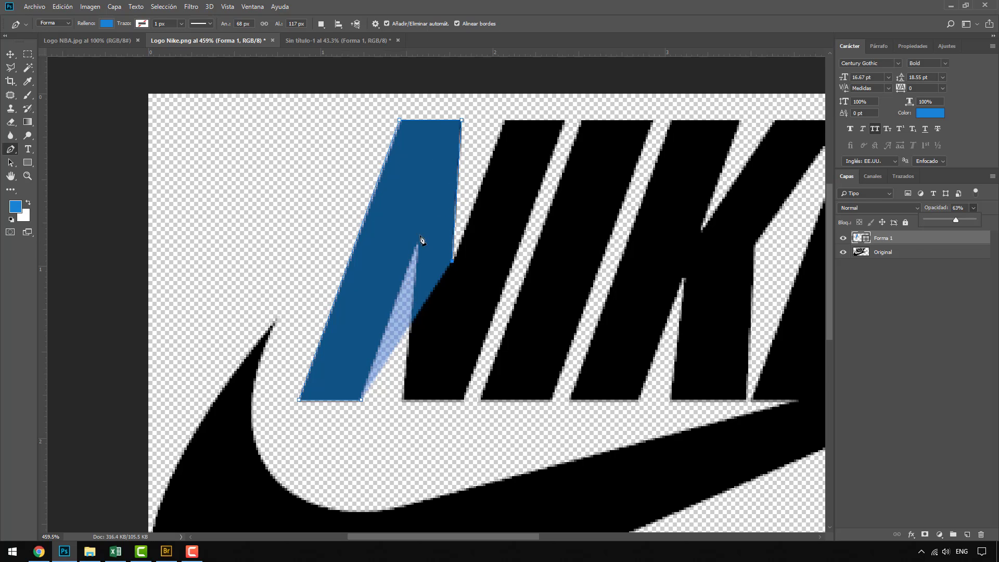
{"action": "scroll", "coordinate": [516, 98], "scroll_direction": "up", "scroll_amount": 1}
{"action": "scroll", "coordinate": [516, 97], "scroll_direction": "up", "scroll_amount": 4}
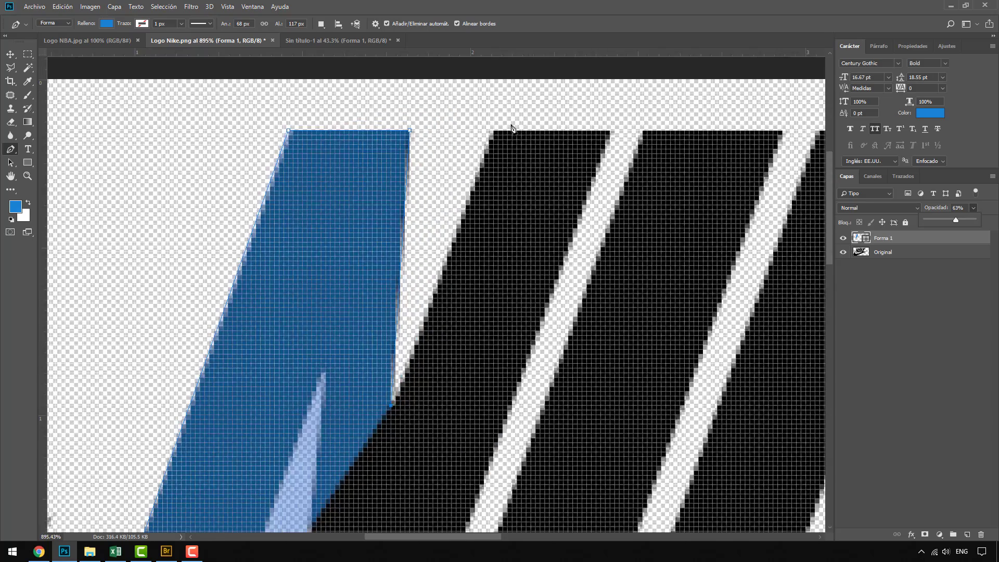
{"action": "left_click", "coordinate": [490, 132]}
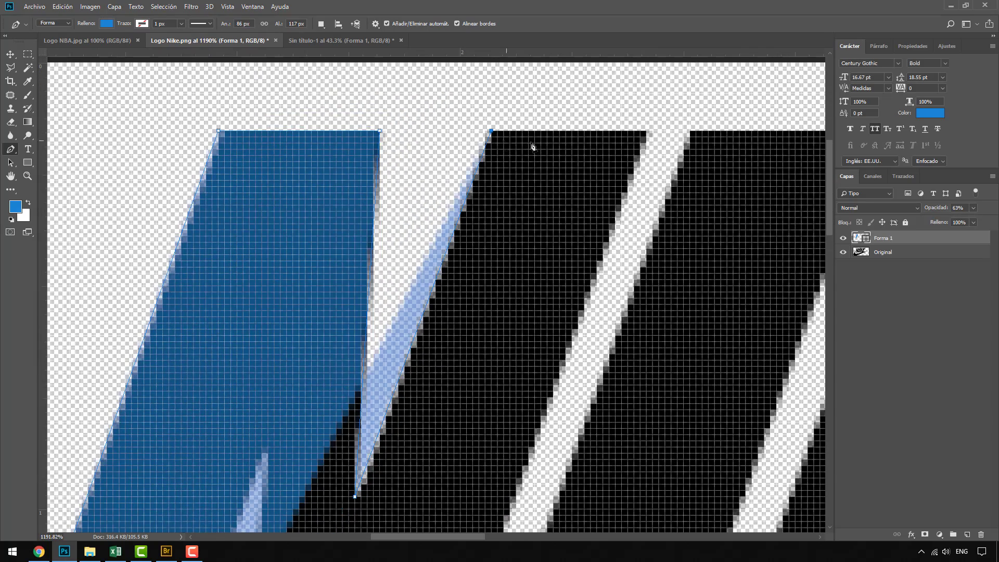
{"action": "left_click", "coordinate": [648, 133]}
{"action": "scroll", "coordinate": [650, 135], "scroll_direction": "down", "scroll_amount": 4}
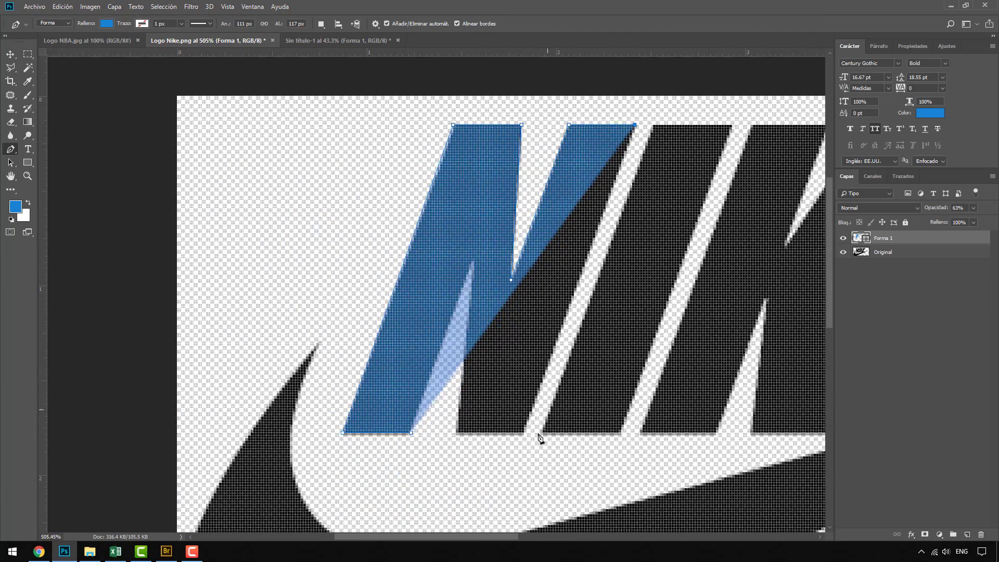
Finish the N outline through the right leg's bottom corners and the lower notch's tip, closing it at the left leg's inner bottom corner
{"action": "scroll", "coordinate": [535, 438], "scroll_direction": "up", "scroll_amount": 3}
{"action": "left_click", "coordinate": [525, 433]}
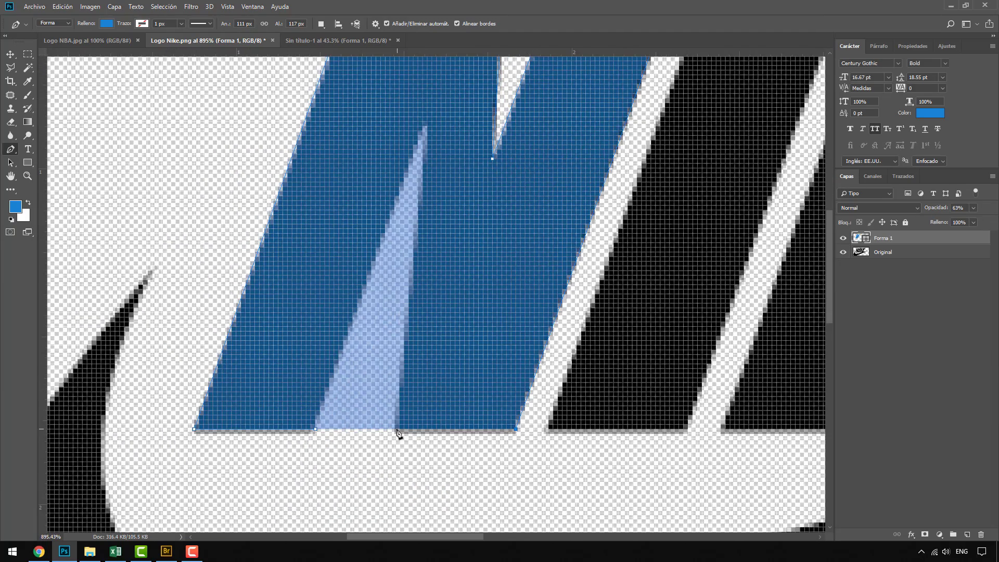
{"action": "left_click", "coordinate": [395, 429]}
{"action": "left_click", "coordinate": [422, 127]}
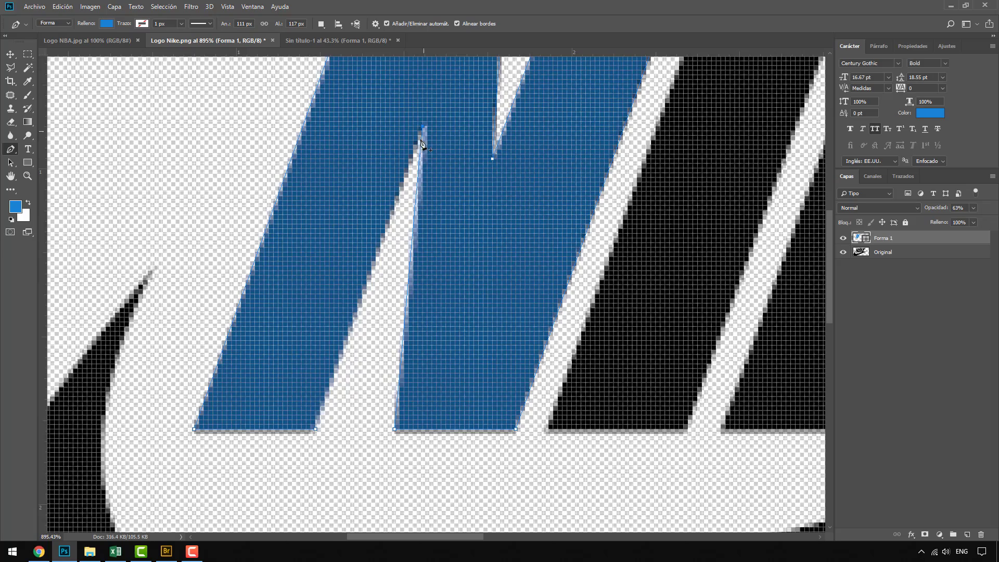
{"action": "left_click", "coordinate": [316, 430]}
{"action": "scroll", "coordinate": [337, 319], "scroll_direction": "down", "scroll_amount": 5}
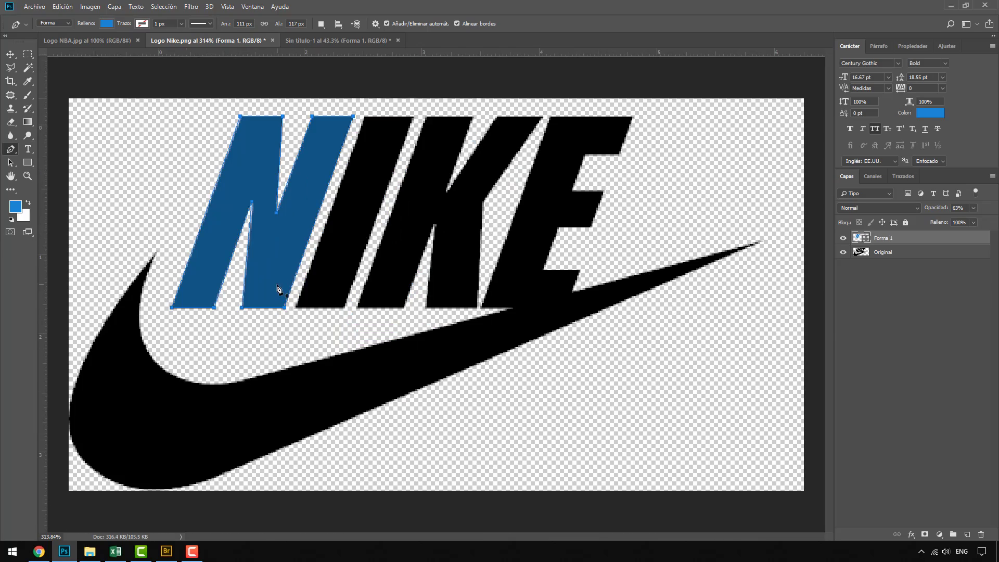
Trace the letter I as a separate closed Pen shape with straight segments between its four corners
{"action": "scroll", "coordinate": [117, 123], "scroll_direction": "up", "scroll_amount": 2}
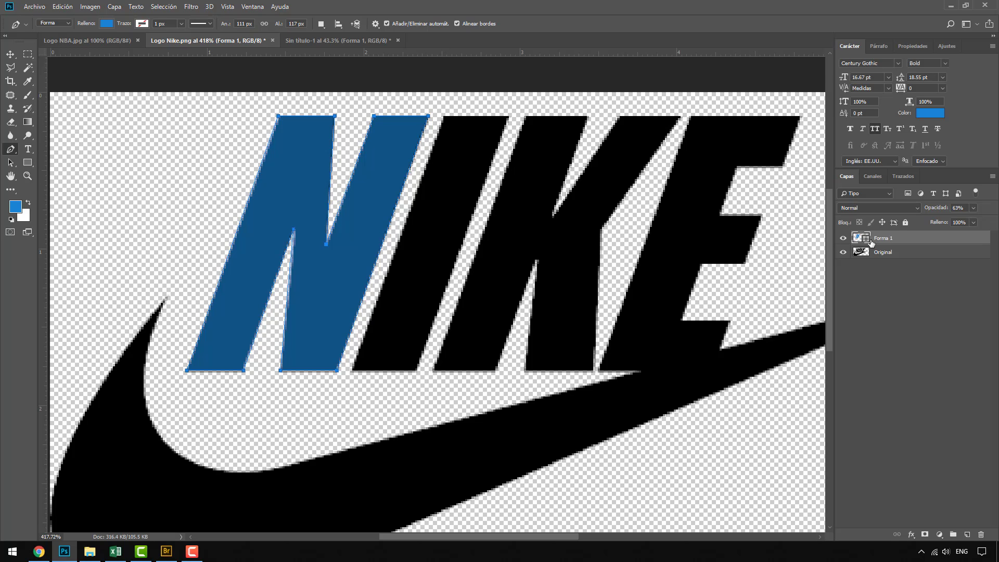
{"action": "left_click", "coordinate": [443, 118]}
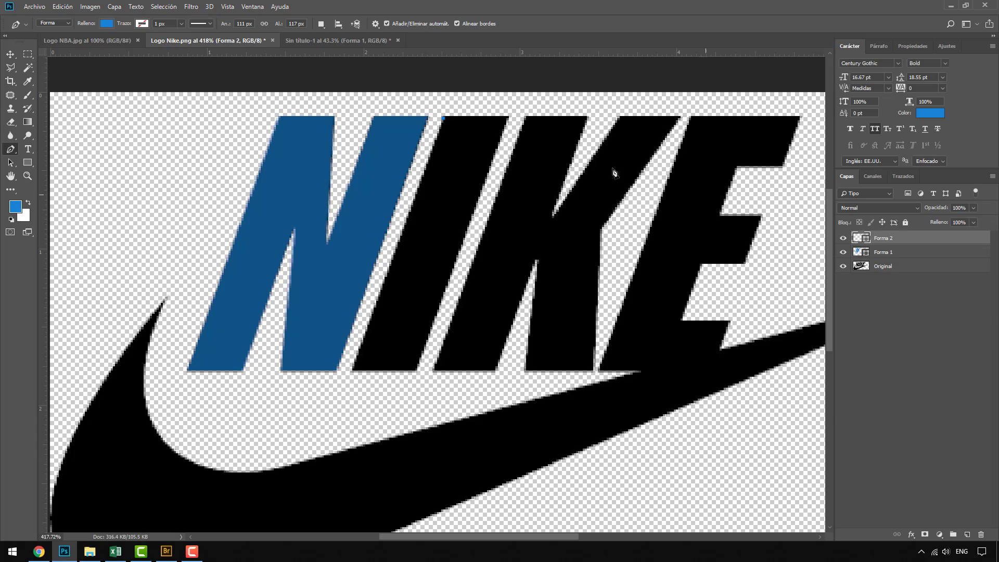
{"action": "scroll", "coordinate": [470, 131], "scroll_direction": "up", "scroll_amount": 3}
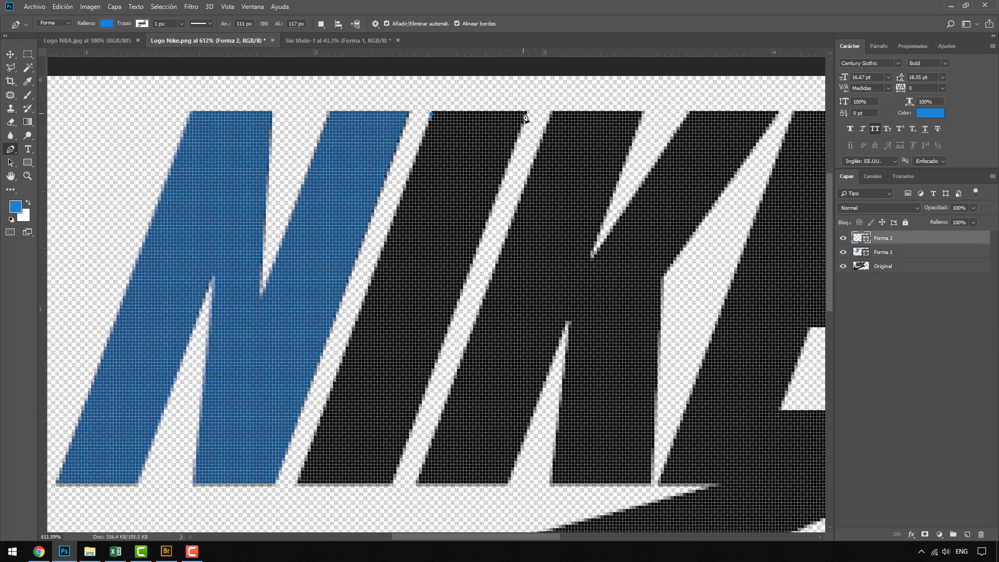
{"action": "left_click", "coordinate": [526, 114]}
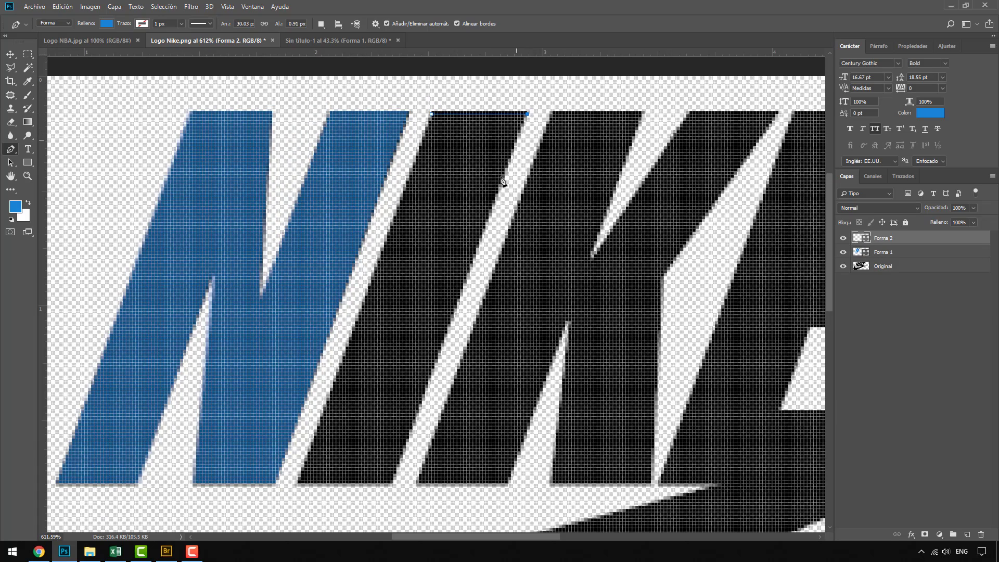
{"action": "left_click", "coordinate": [393, 483]}
{"action": "left_click", "coordinate": [295, 483]}
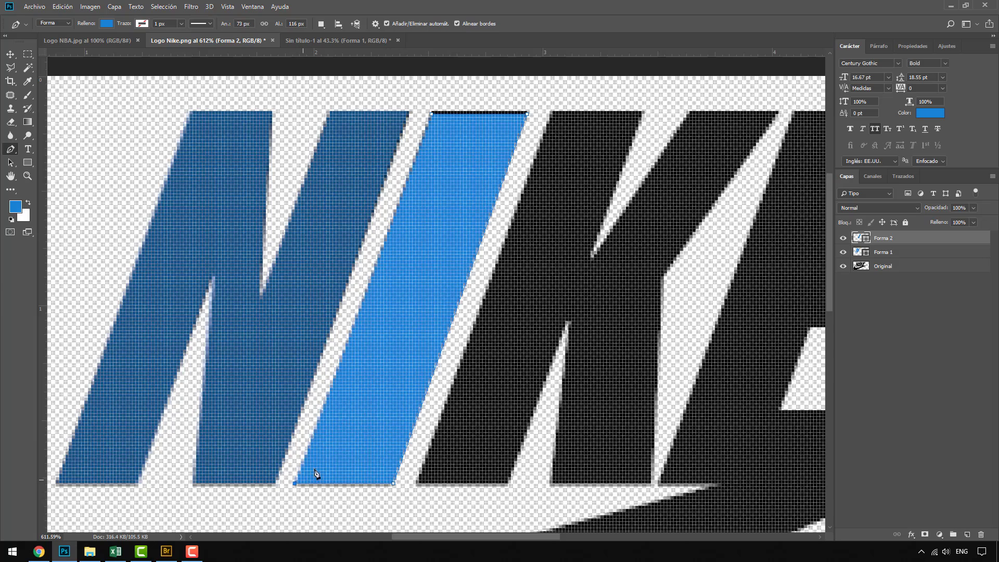
{"action": "left_click", "coordinate": [431, 116]}
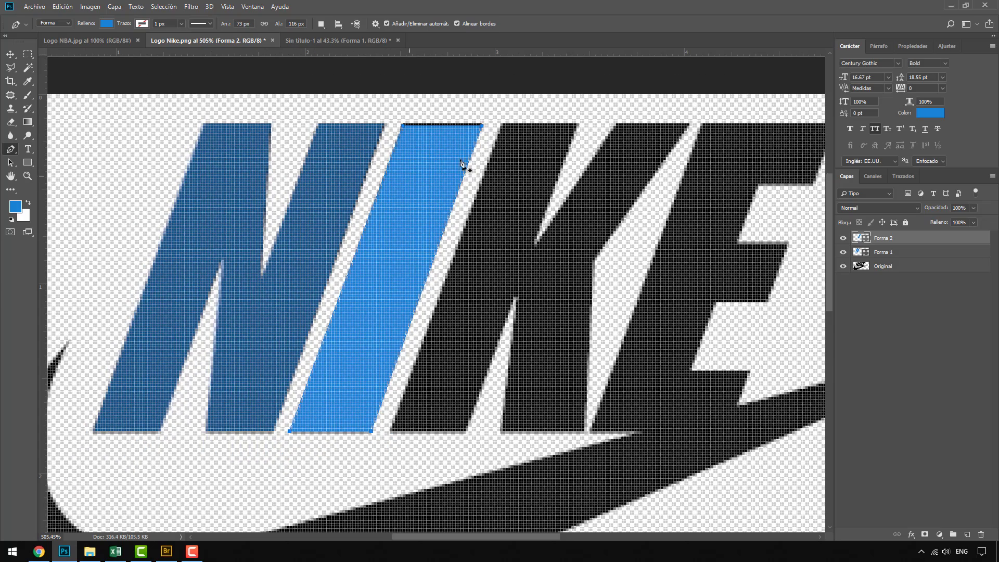
Start the K as a new Pen shape from its top-left corner, down around both legs and the lower notch, to the right-side inner corner
{"action": "scroll", "coordinate": [464, 167], "scroll_direction": "down", "scroll_amount": 1}
{"action": "left_click", "coordinate": [502, 125]}
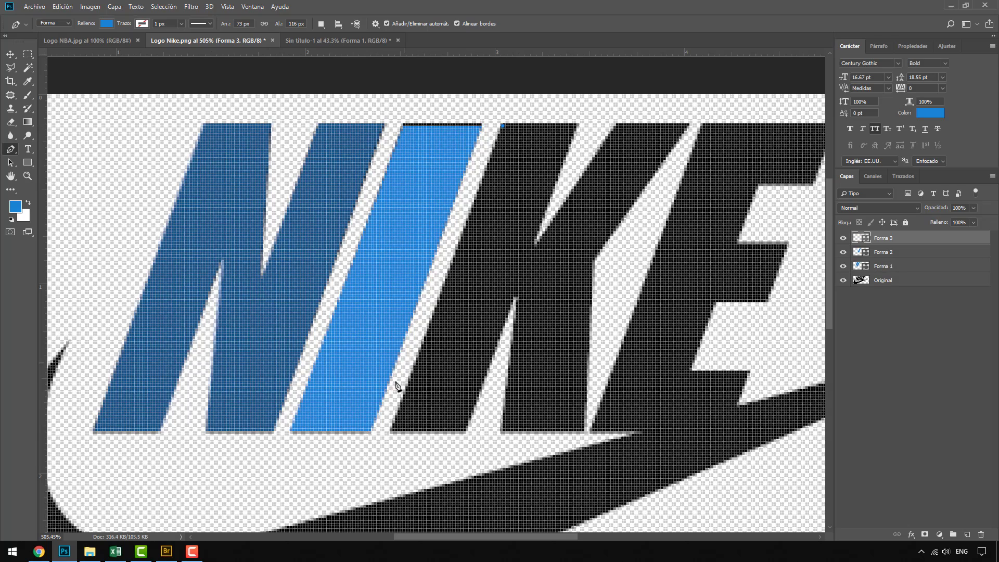
{"action": "left_click", "coordinate": [392, 430]}
{"action": "left_click", "coordinate": [466, 431]}
{"action": "left_click", "coordinate": [516, 300]}
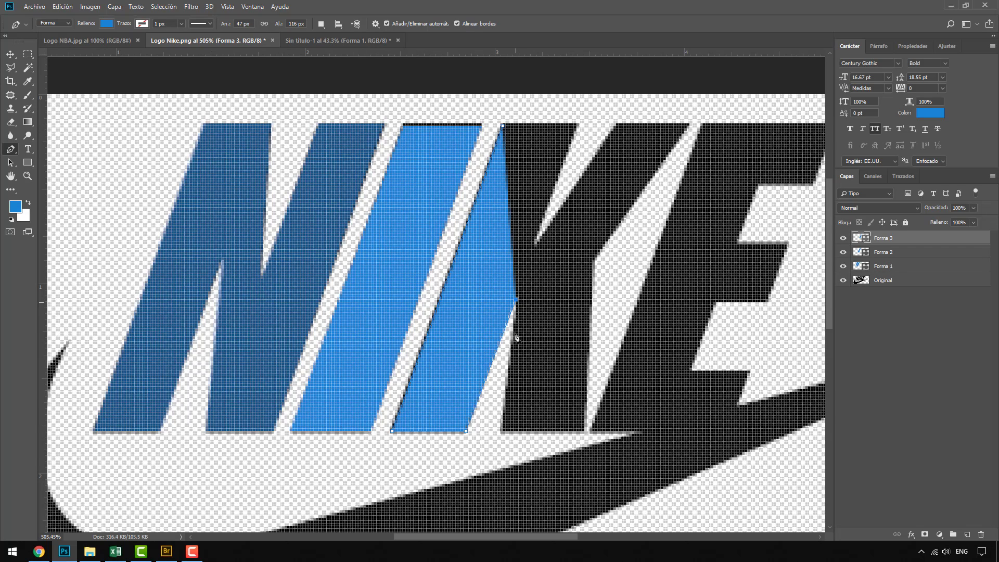
{"action": "left_click", "coordinate": [500, 431]}
{"action": "left_click", "coordinate": [585, 431]}
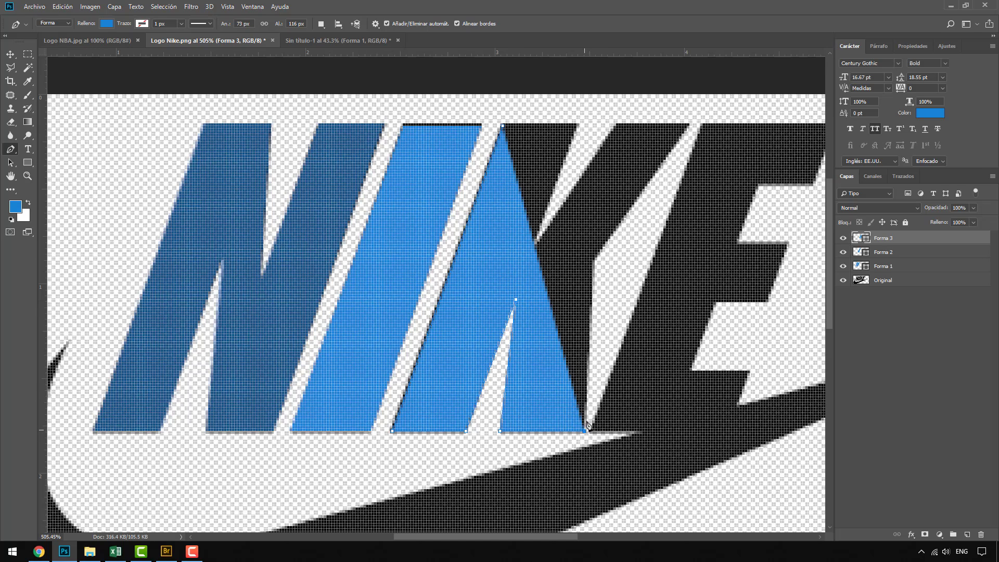
{"action": "left_click", "coordinate": [593, 261]}
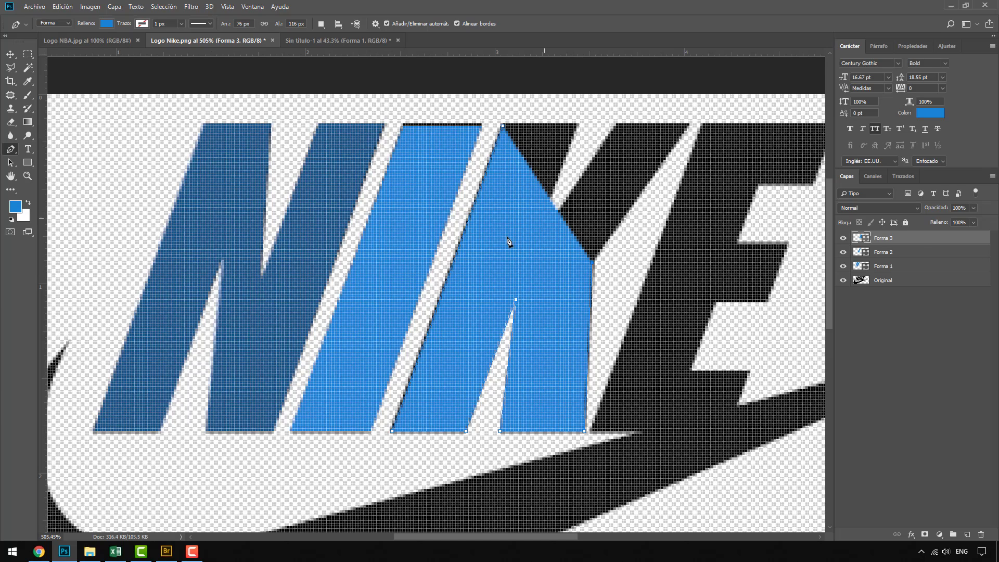
Lower the K shape's opacity to 43% and complete its outline around the upper arm and upper notch, closing it at the starting anchor
{"action": "left_click_drag", "start_coordinate": [953, 222], "coordinate": [945, 222]}
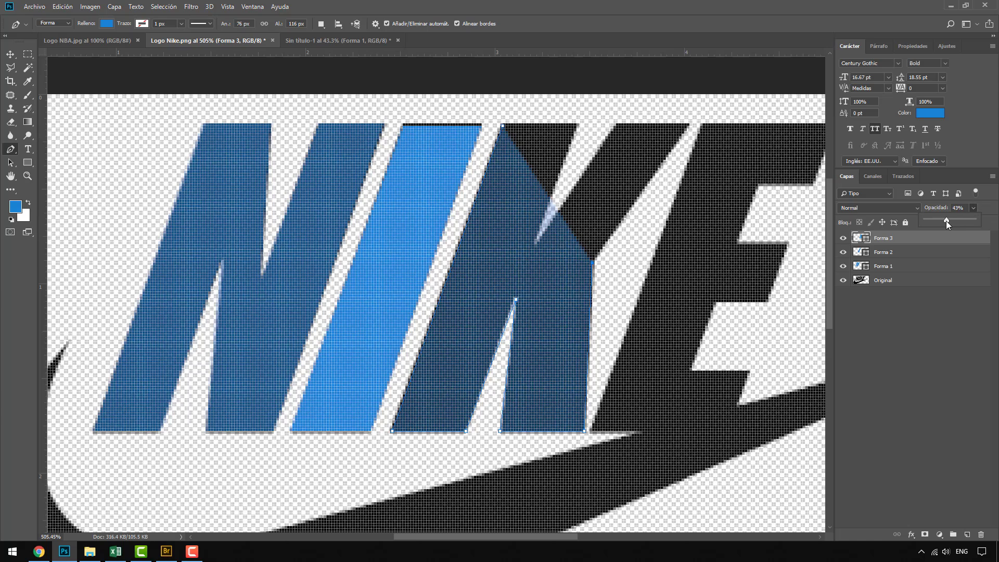
{"action": "left_click", "coordinate": [690, 123]}
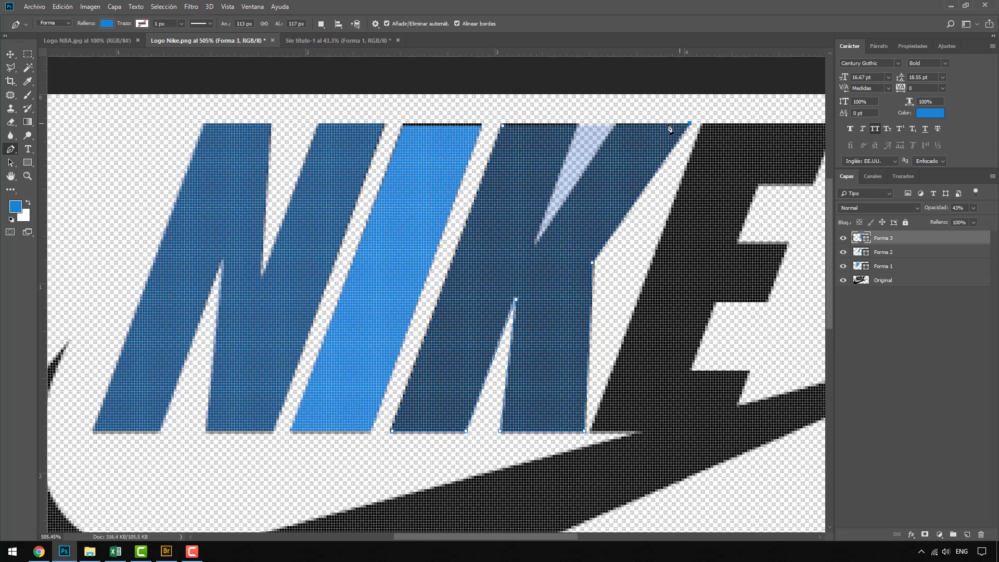
{"action": "left_click", "coordinate": [615, 123]}
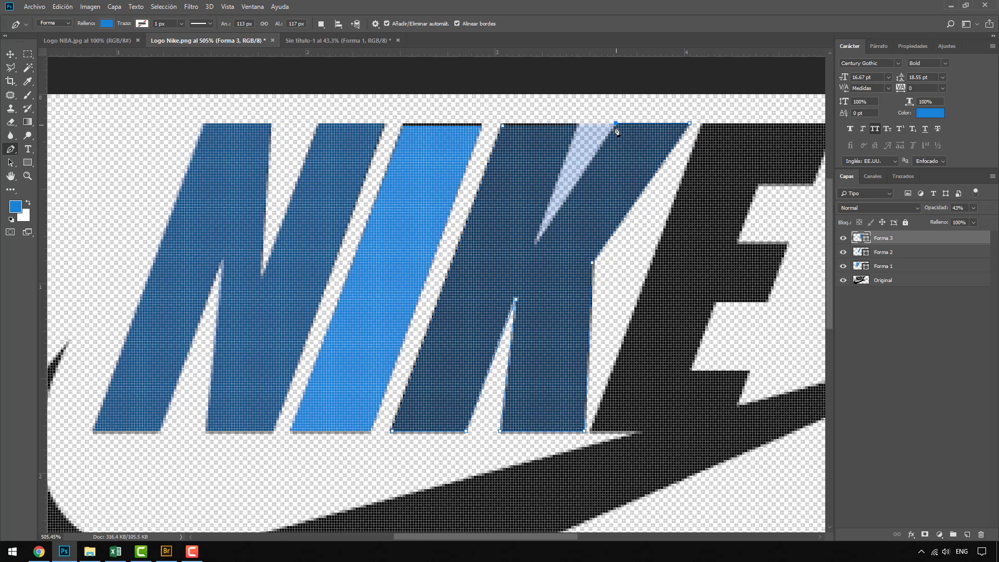
{"action": "left_click", "coordinate": [537, 242]}
{"action": "left_click", "coordinate": [577, 126]}
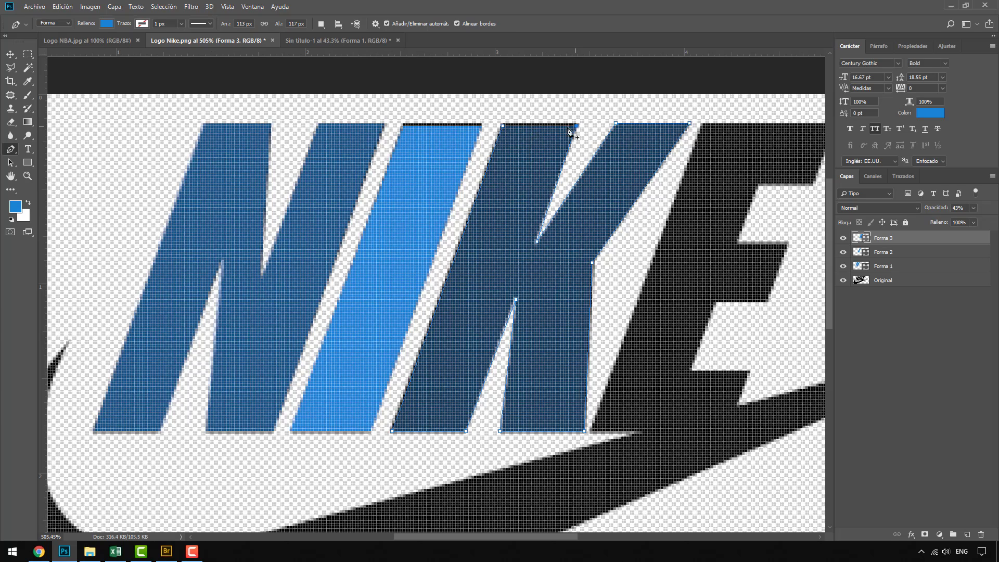
{"action": "left_click", "coordinate": [503, 126]}
{"action": "scroll", "coordinate": [366, 196], "scroll_direction": "down", "scroll_amount": 2}
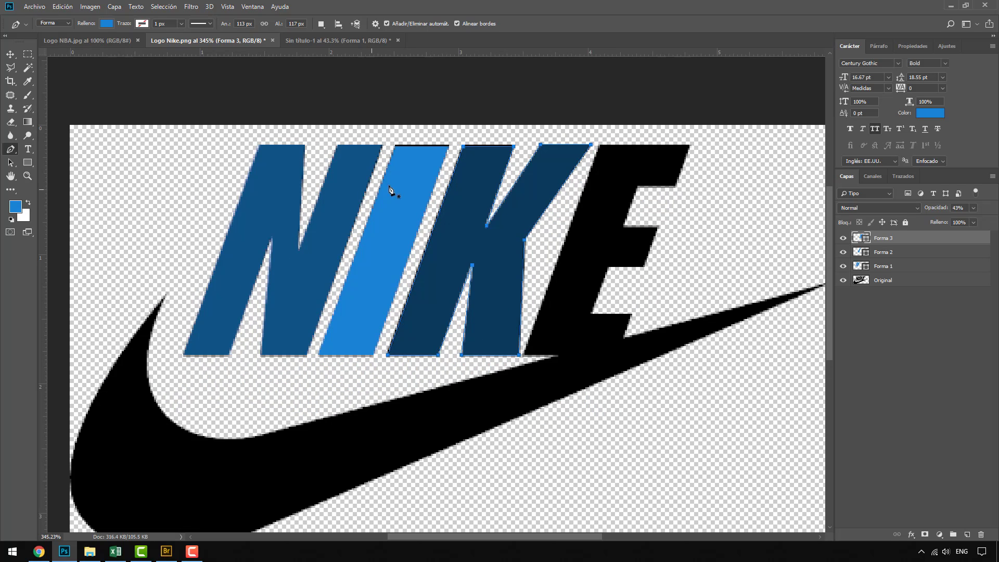
Start the E as a new Pen shape with anchors at its top-left corner, two bottom corners and the lower arm's upper outer corner
{"action": "scroll", "coordinate": [629, 217], "scroll_direction": "up", "scroll_amount": 1}
{"action": "scroll", "coordinate": [574, 305], "scroll_direction": "down", "scroll_amount": 1}
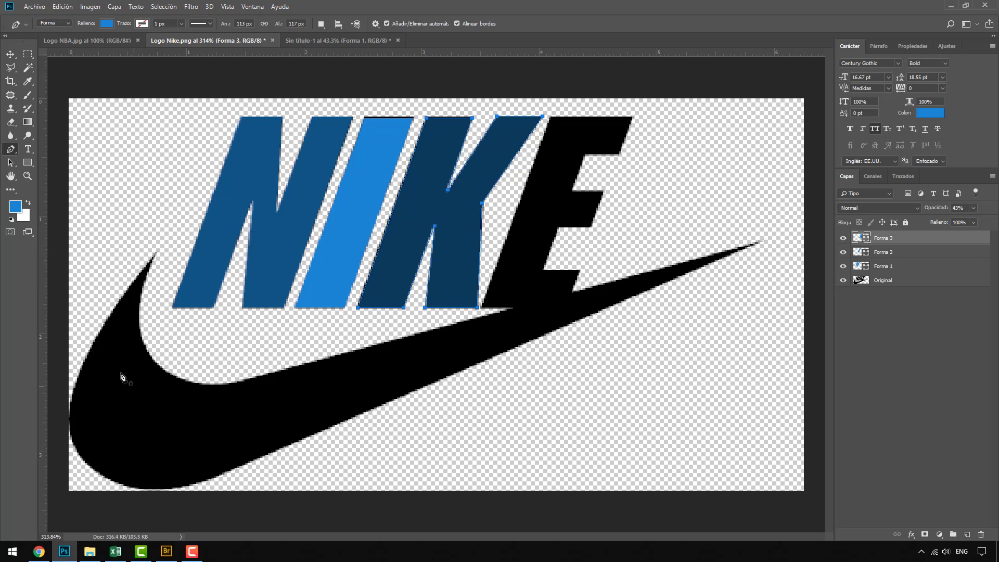
{"action": "scroll", "coordinate": [512, 126], "scroll_direction": "up", "scroll_amount": 1}
{"action": "scroll", "coordinate": [575, 133], "scroll_direction": "up", "scroll_amount": 1}
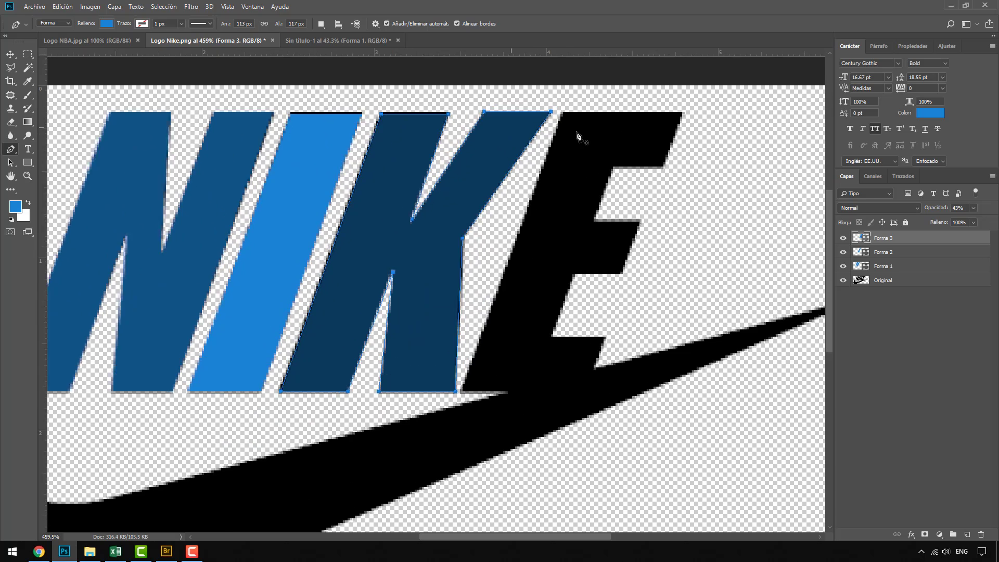
{"action": "left_click", "coordinate": [558, 113]}
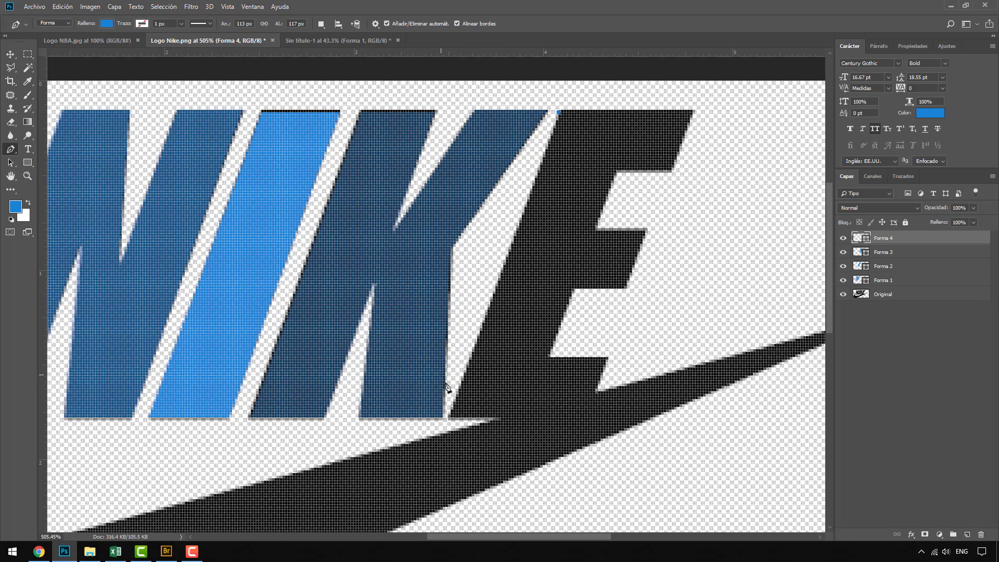
{"action": "left_click", "coordinate": [448, 417]}
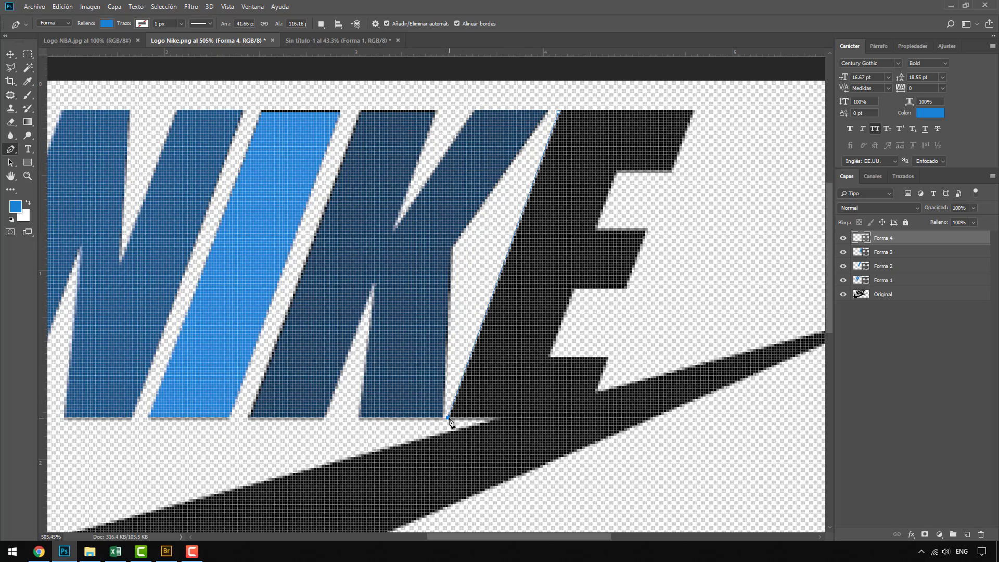
{"action": "left_click", "coordinate": [582, 418]}
{"action": "left_click", "coordinate": [608, 358]}
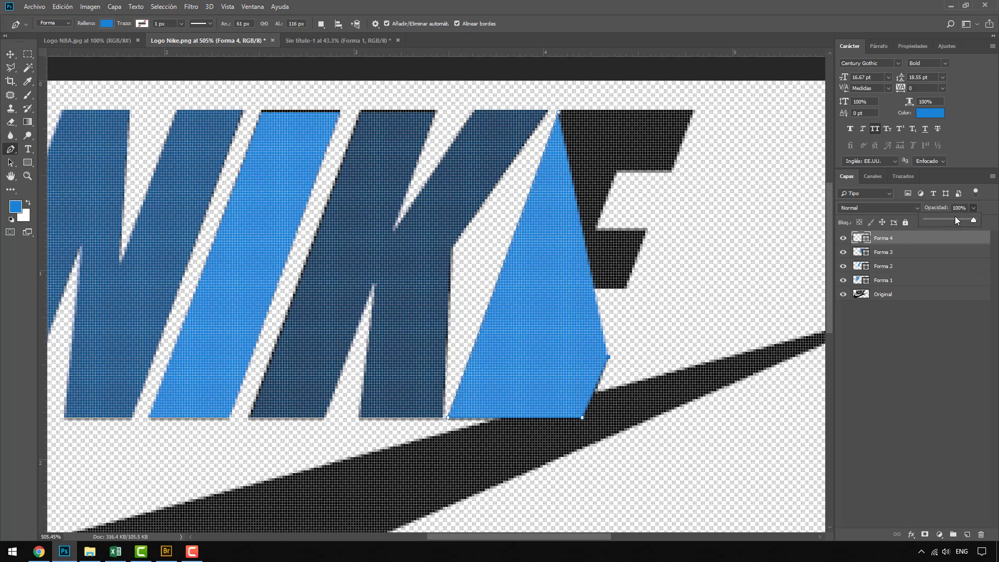
Lower the E shape's opacity to 55% and continue its outline along the lower arm's top edge and around the middle arm
{"action": "left_click", "coordinate": [950, 218]}
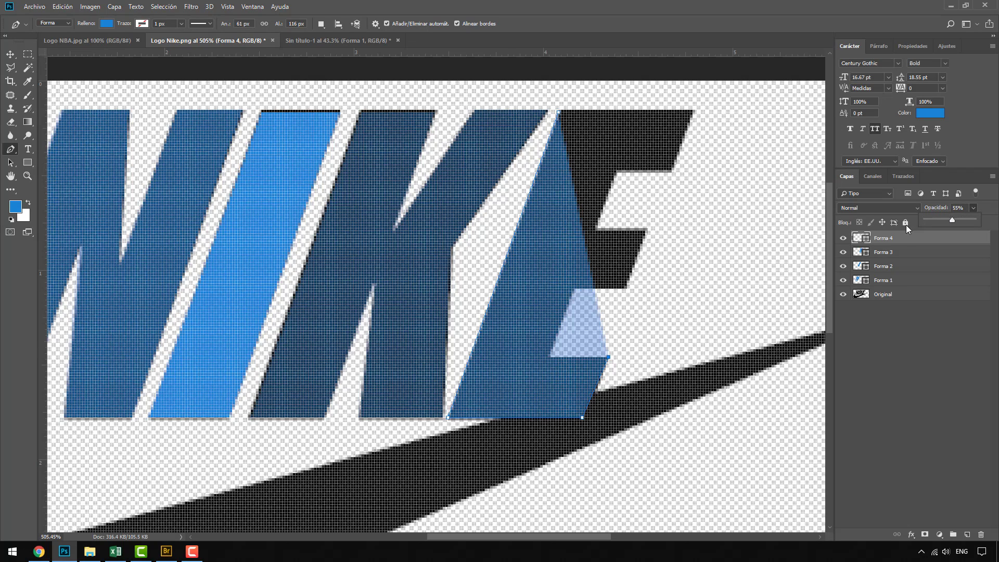
{"action": "left_click", "coordinate": [548, 357]}
{"action": "left_click", "coordinate": [575, 288]}
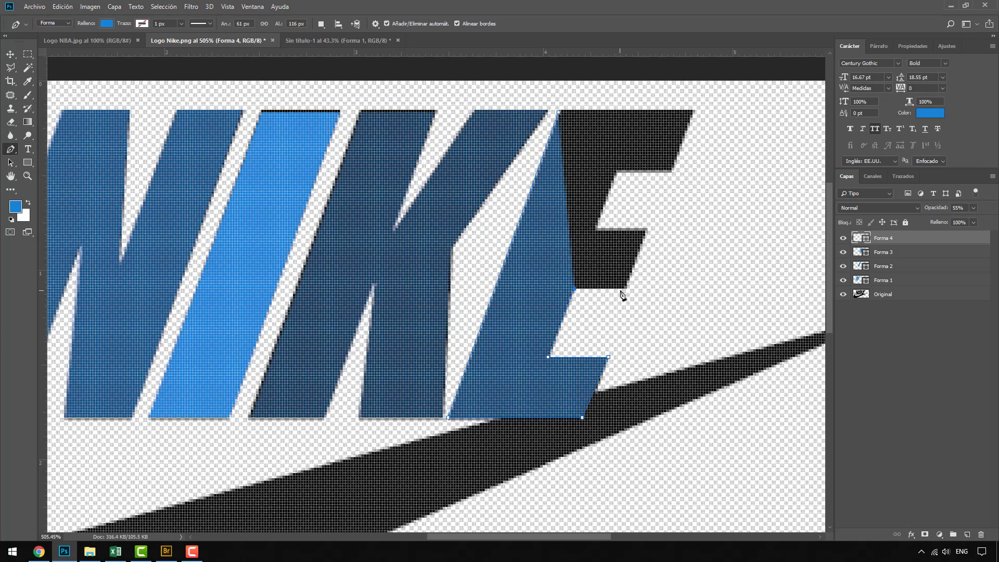
{"action": "left_click", "coordinate": [627, 288]}
{"action": "left_click", "coordinate": [648, 230]}
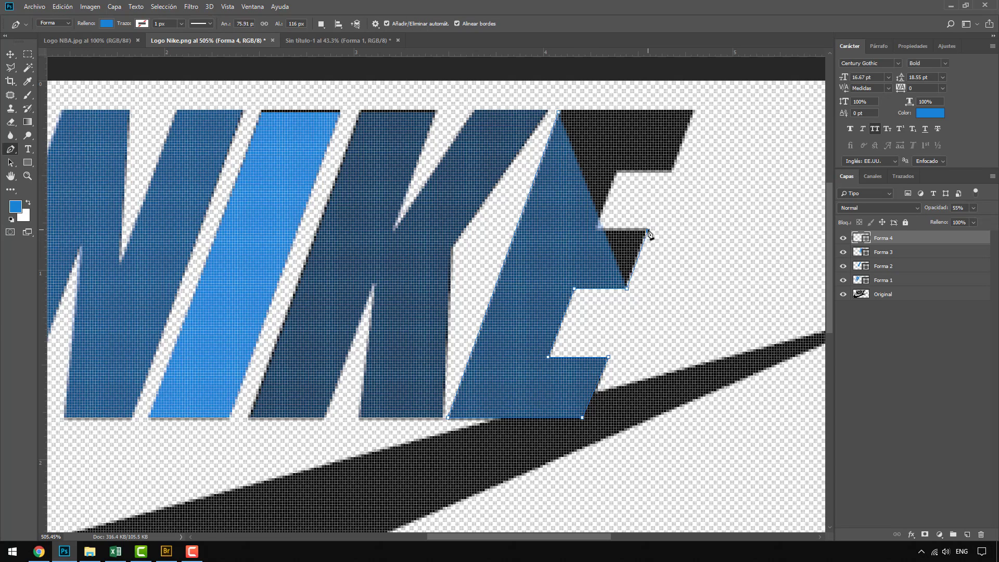
{"action": "left_click", "coordinate": [595, 231]}
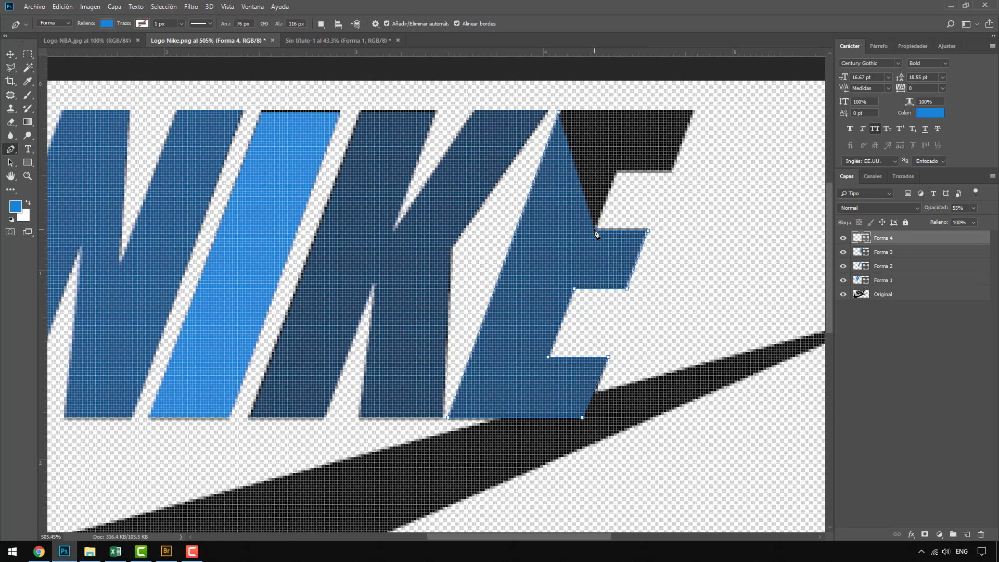
Trace the E's upper arm with straight segments and close the outline at its top-left starting anchor
{"action": "left_click", "coordinate": [617, 174]}
{"action": "left_click", "coordinate": [672, 173]}
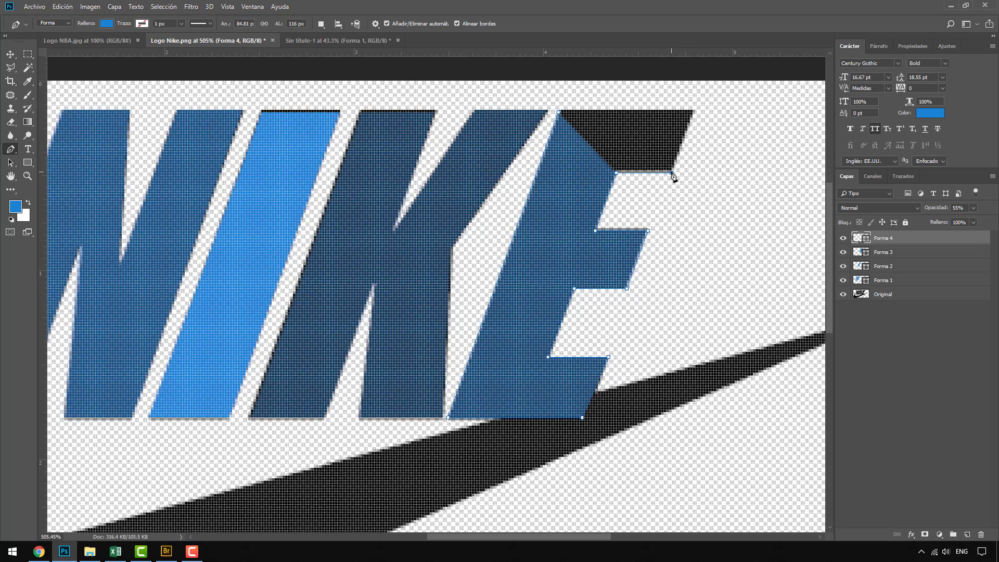
{"action": "left_click", "coordinate": [694, 112], "text": "shift"}
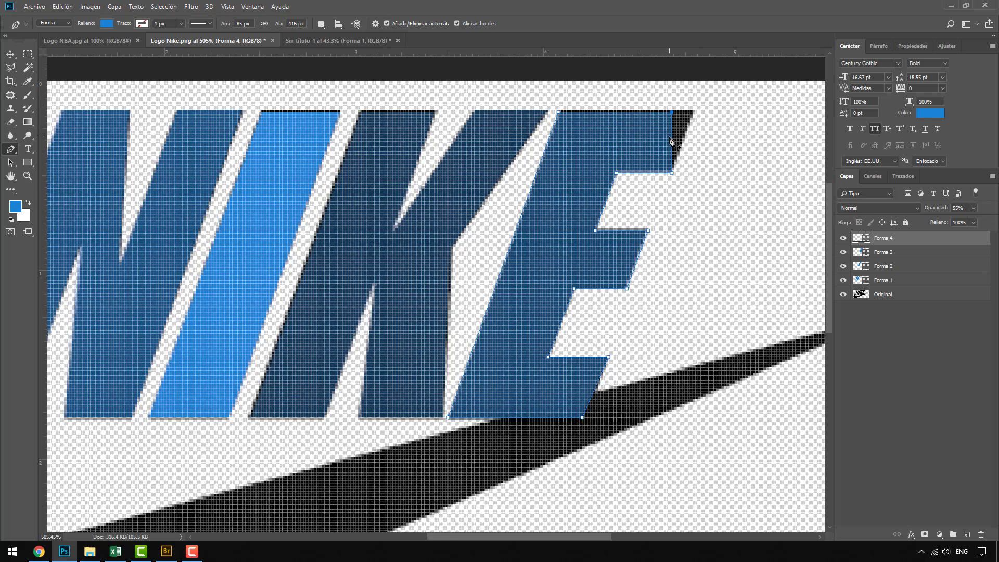
{"action": "left_click", "coordinate": [693, 110]}
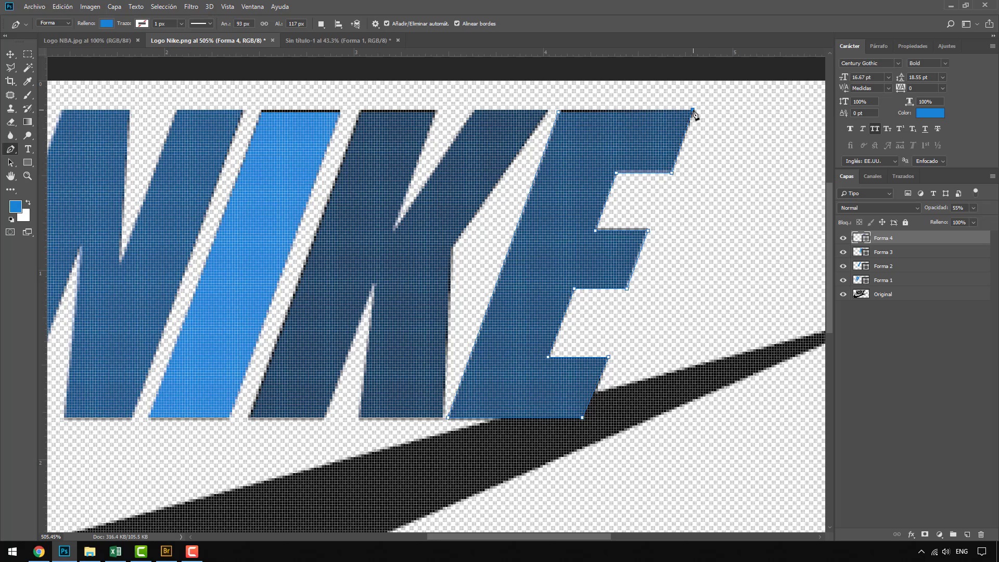
{"action": "left_click", "coordinate": [559, 112]}
{"action": "scroll", "coordinate": [579, 223], "scroll_direction": "down", "scroll_amount": 2}
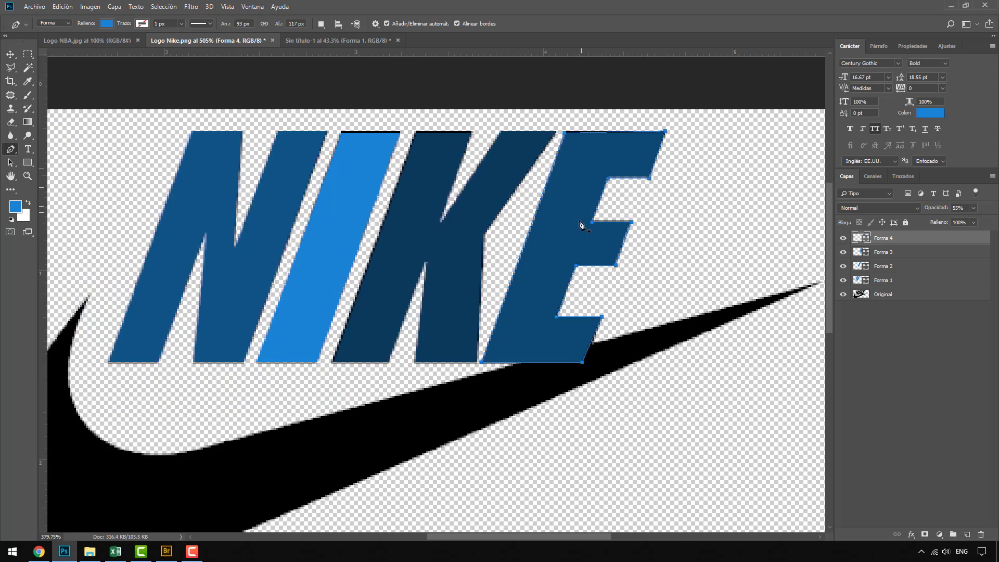
Restore the E, K and N shape layers to 100% opacity
{"action": "left_click", "coordinate": [973, 208]}
{"action": "left_click", "coordinate": [947, 252]}
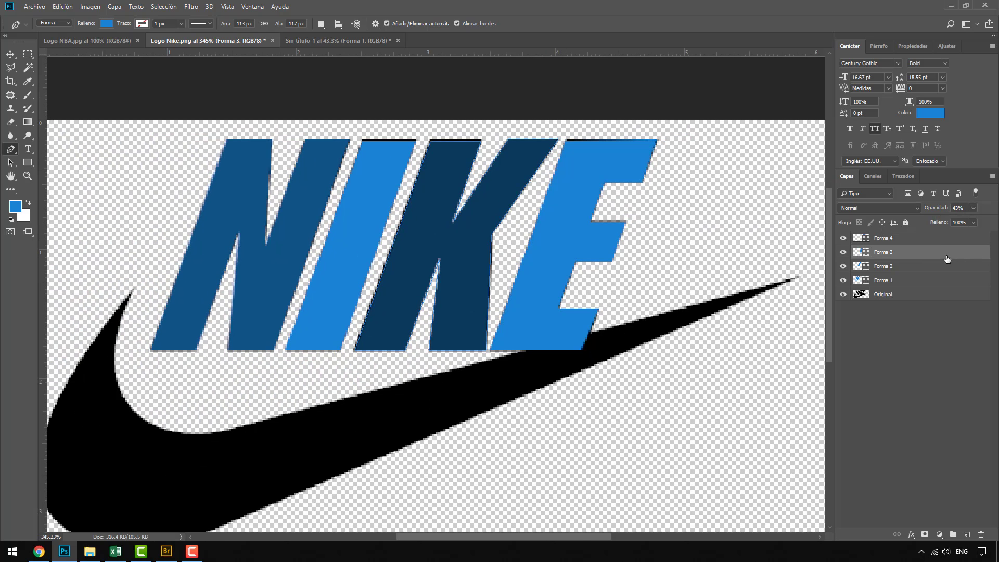
{"action": "left_click_drag", "start_coordinate": [966, 219], "coordinate": [976, 233]}
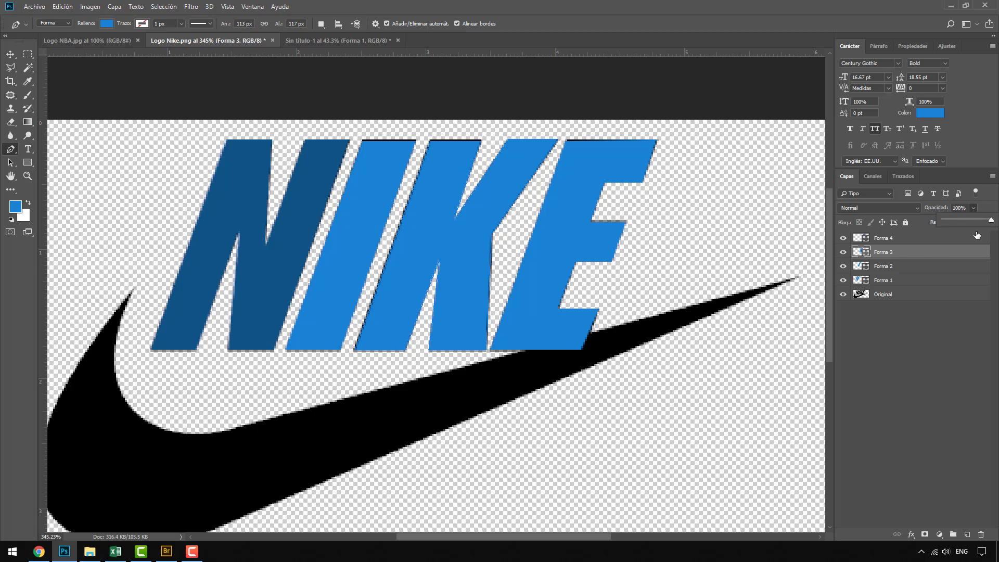
{"action": "left_click", "coordinate": [912, 280]}
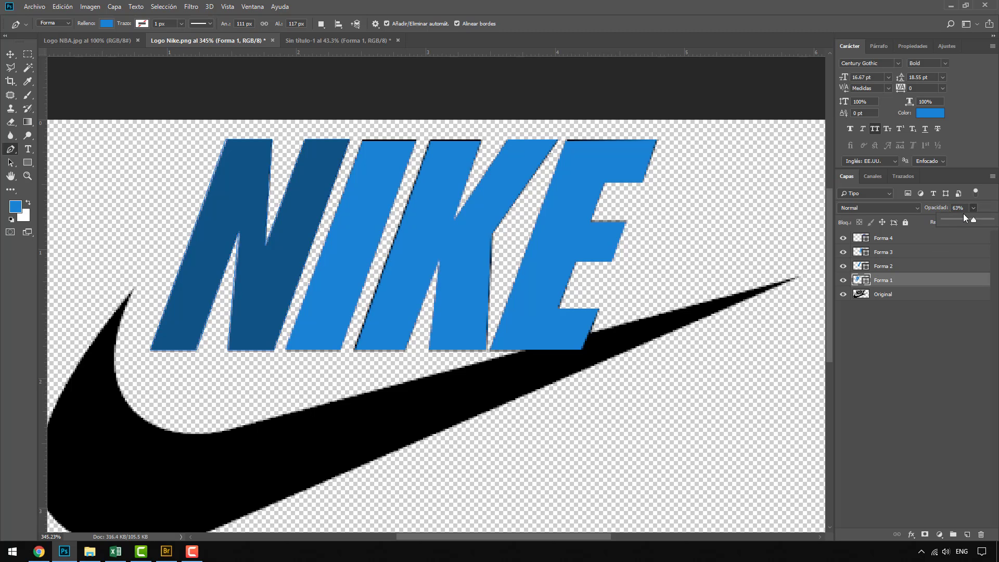
{"action": "left_click_drag", "start_coordinate": [996, 225], "coordinate": [997, 224]}
Start the swoosh as a new Pen shape at its upper-left tip and curve the outline down the inner edge
{"action": "scroll", "coordinate": [502, 224], "scroll_direction": "down", "scroll_amount": 3}
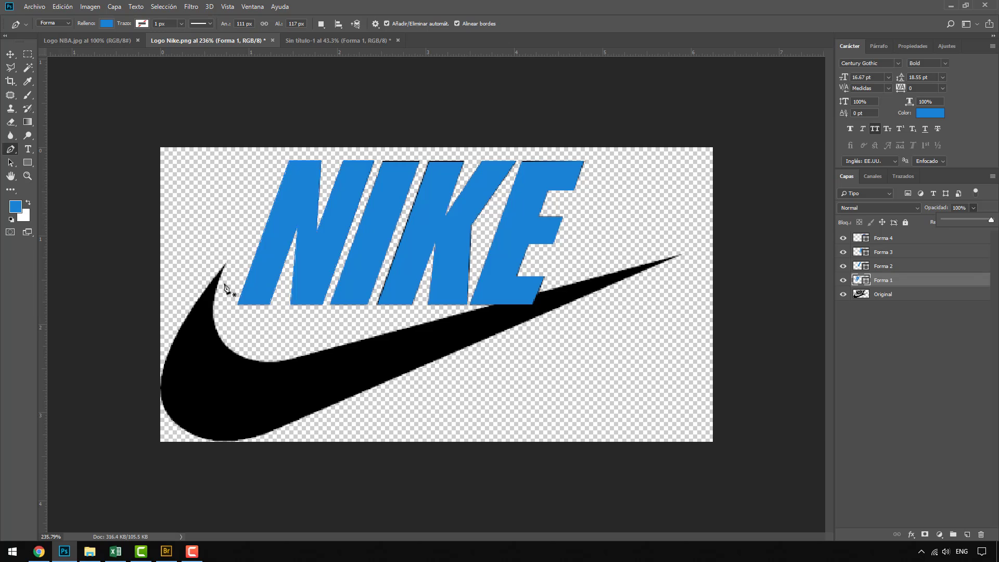
{"action": "scroll", "coordinate": [173, 379], "scroll_direction": "up", "scroll_amount": 3}
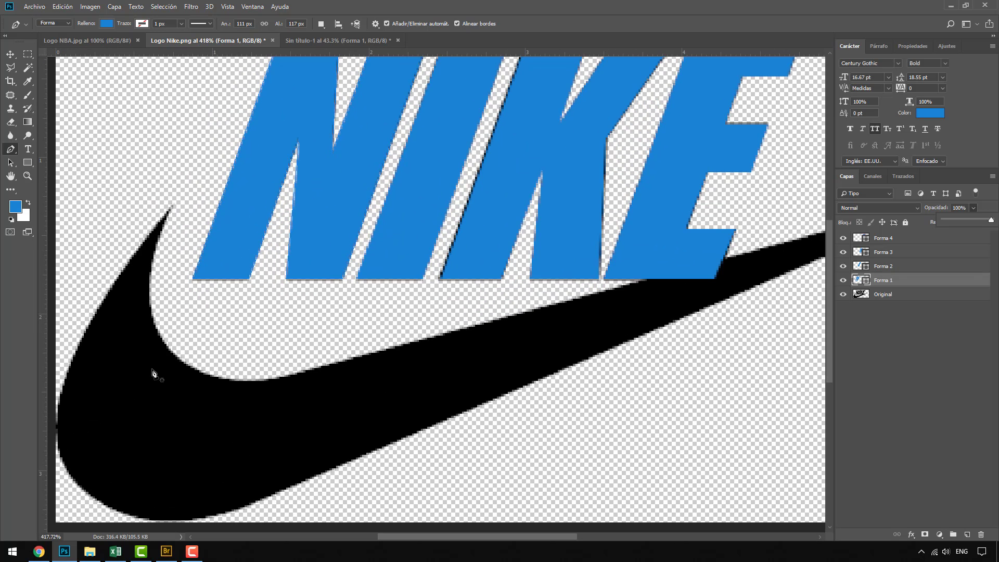
{"action": "scroll", "coordinate": [110, 410], "scroll_direction": "up", "scroll_amount": 2}
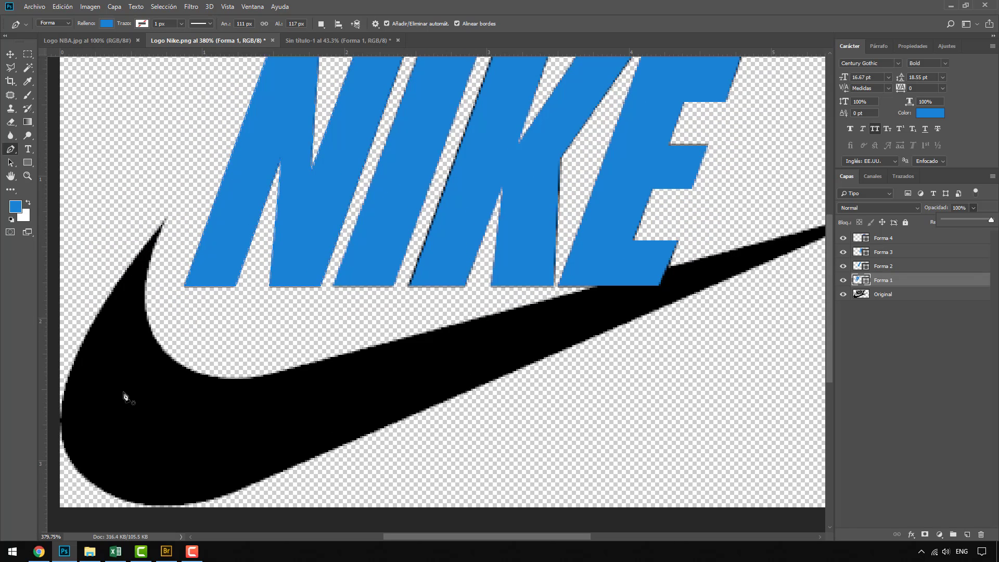
{"action": "scroll", "coordinate": [86, 431], "scroll_direction": "up", "scroll_amount": 2}
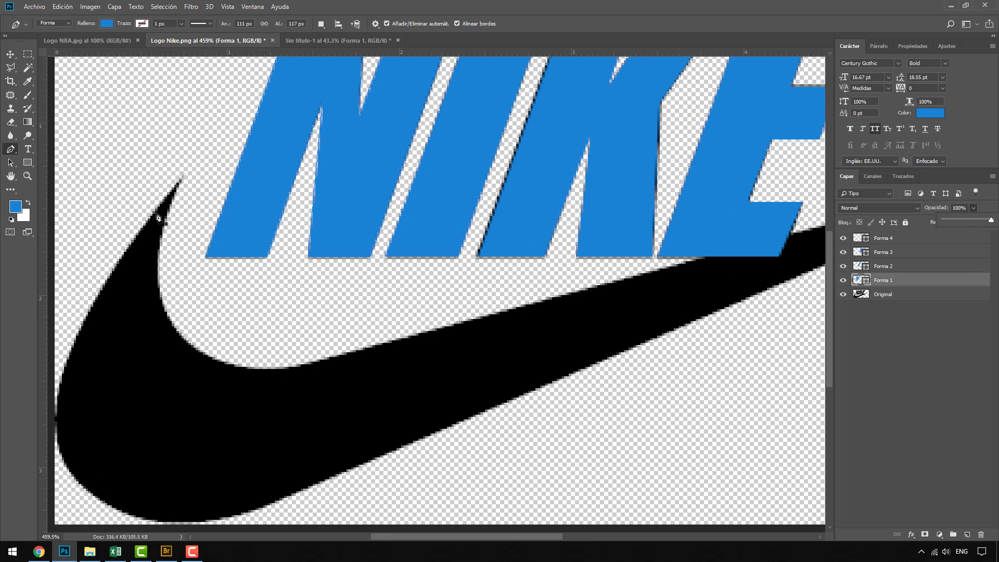
{"action": "left_click", "coordinate": [181, 176]}
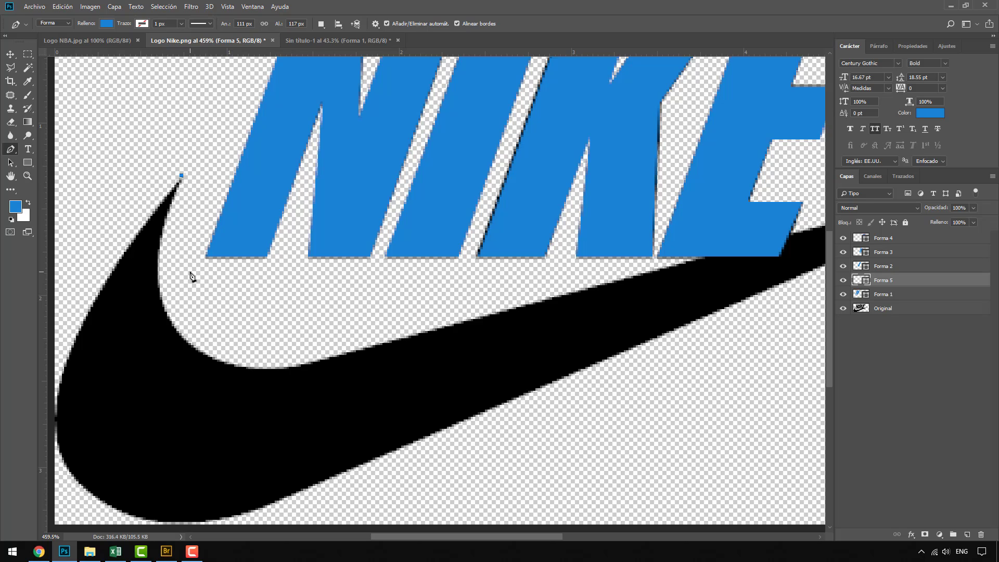
{"action": "scroll", "coordinate": [191, 276], "scroll_direction": "down", "scroll_amount": 4}
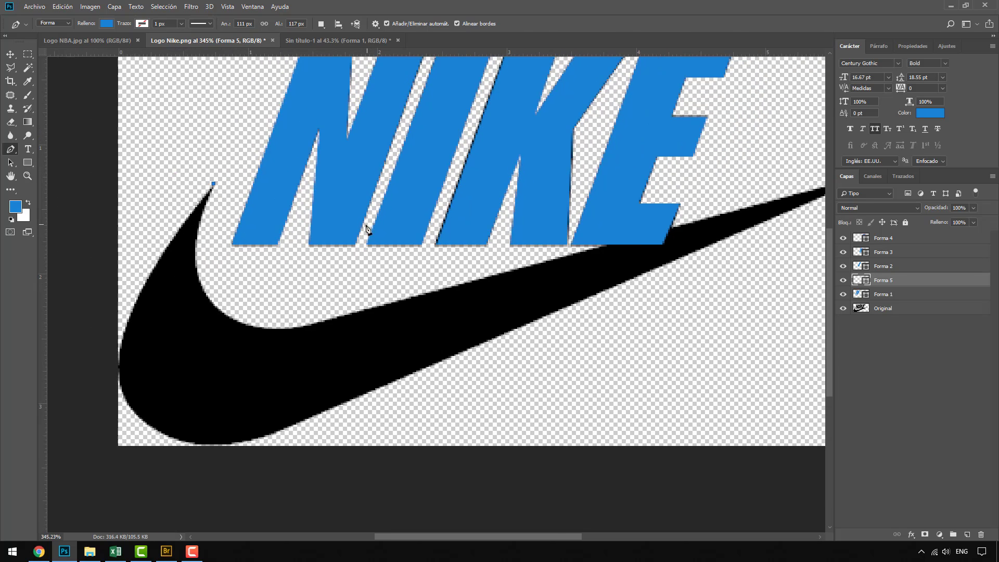
{"action": "scroll", "coordinate": [524, 207], "scroll_direction": "down", "scroll_amount": 4}
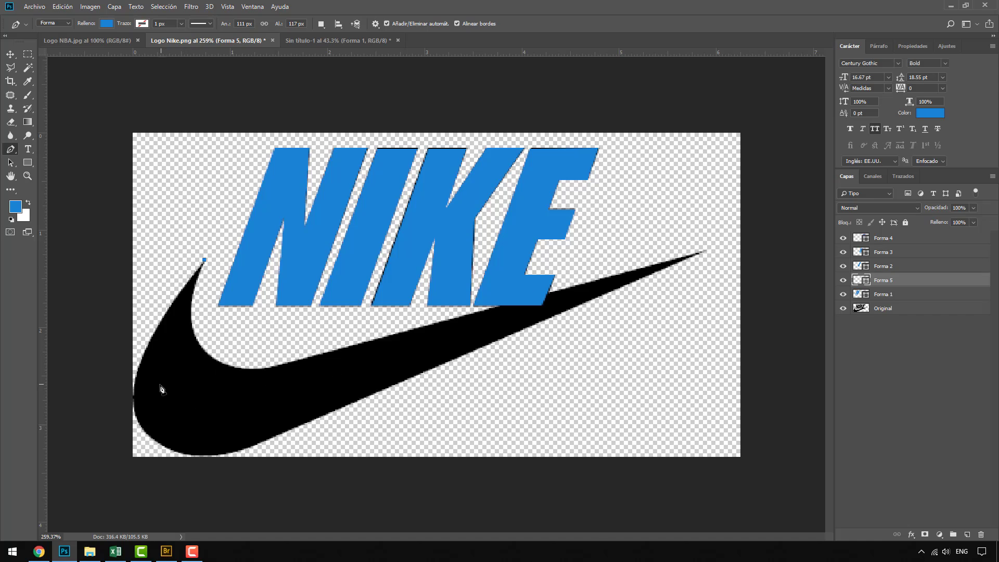
{"action": "scroll", "coordinate": [145, 398], "scroll_direction": "up", "scroll_amount": 3}
{"action": "scroll", "coordinate": [138, 374], "scroll_direction": "up", "scroll_amount": 2}
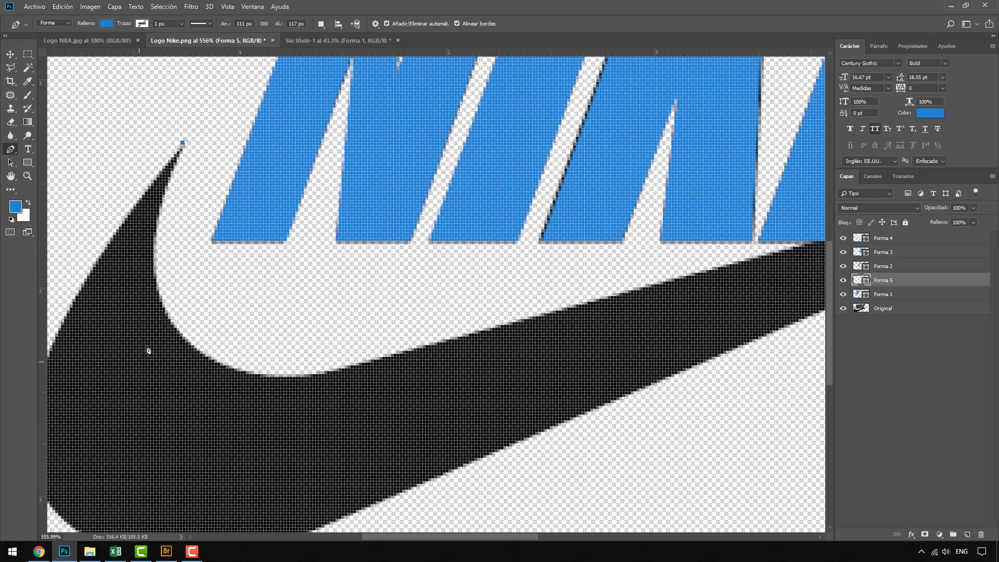
{"action": "left_click", "coordinate": [168, 316]}
{"action": "left_click_drag", "start_coordinate": [208, 369], "coordinate": [206, 389]}
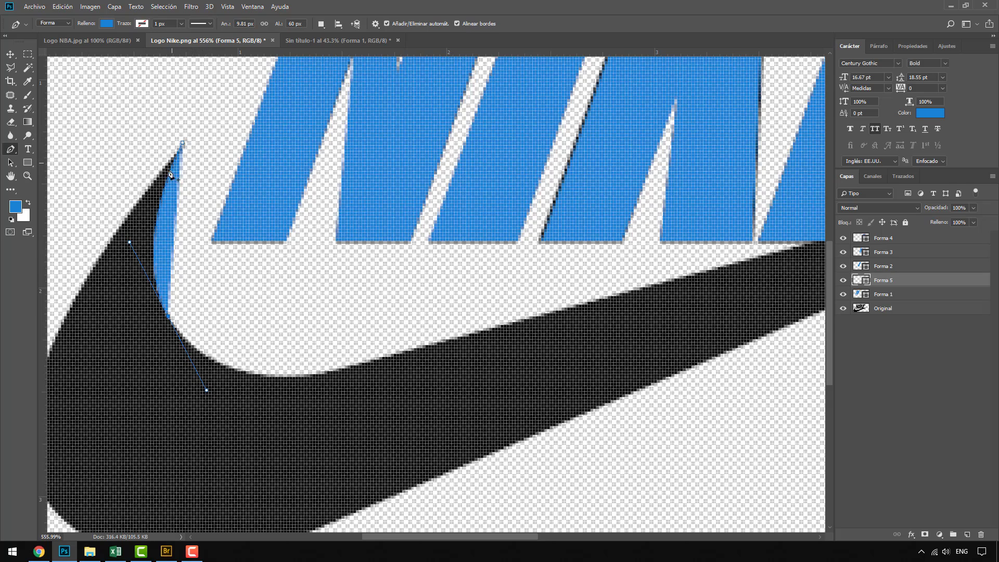
Continue the swoosh outline with a curve around the inner bend to the start of its straight upper edge
{"action": "scroll", "coordinate": [191, 252], "scroll_direction": "down", "scroll_amount": 2}
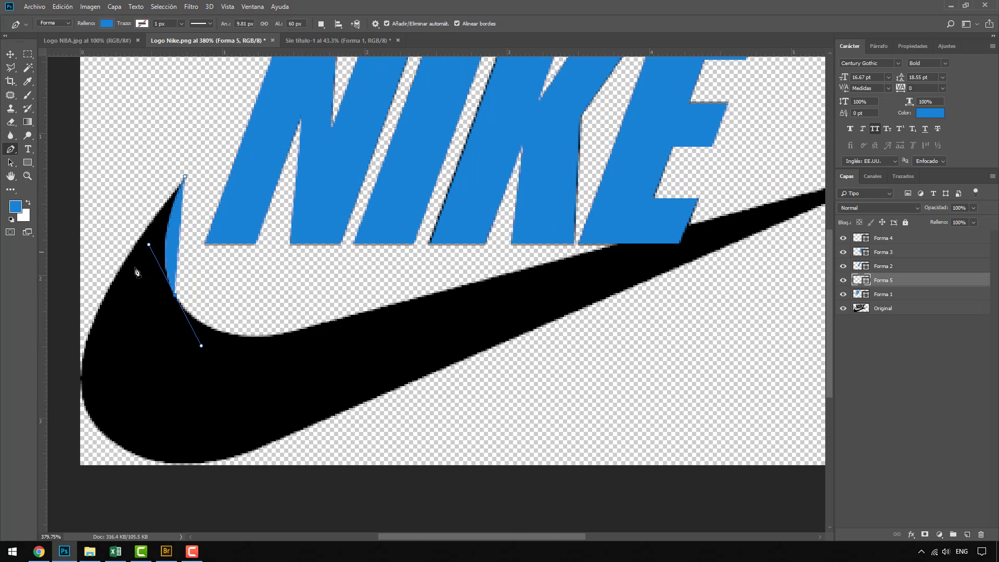
{"action": "scroll", "coordinate": [153, 274], "scroll_direction": "up", "scroll_amount": 1}
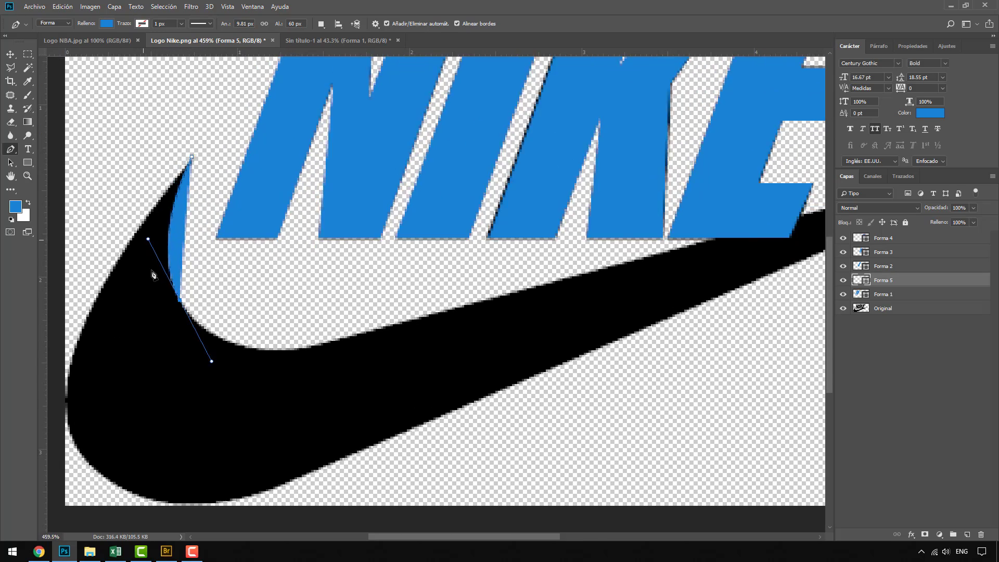
{"action": "scroll", "coordinate": [188, 160], "scroll_direction": "up", "scroll_amount": 3}
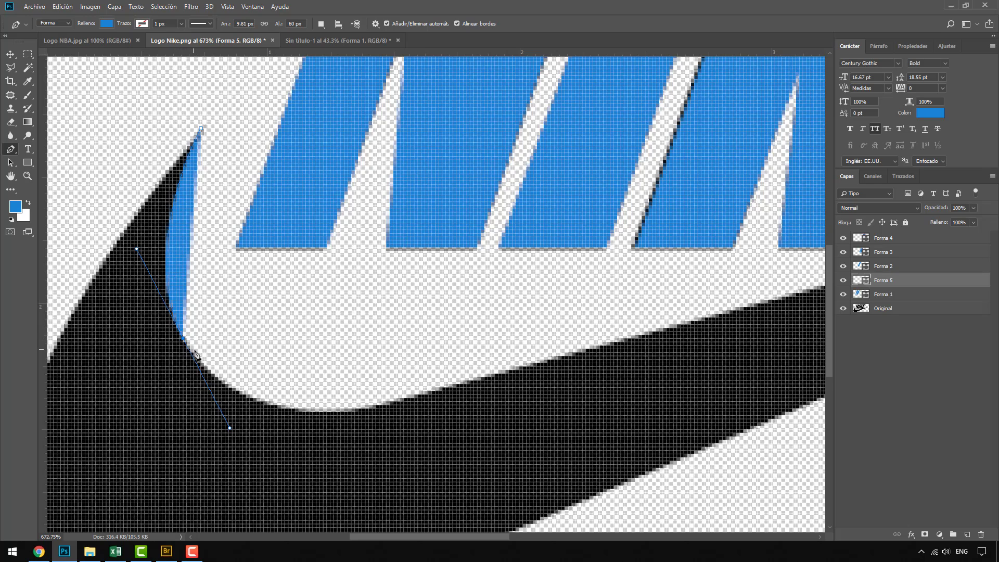
{"action": "left_click", "coordinate": [401, 399]}
{"action": "left_click_drag", "start_coordinate": [403, 399], "coordinate": [459, 380]}
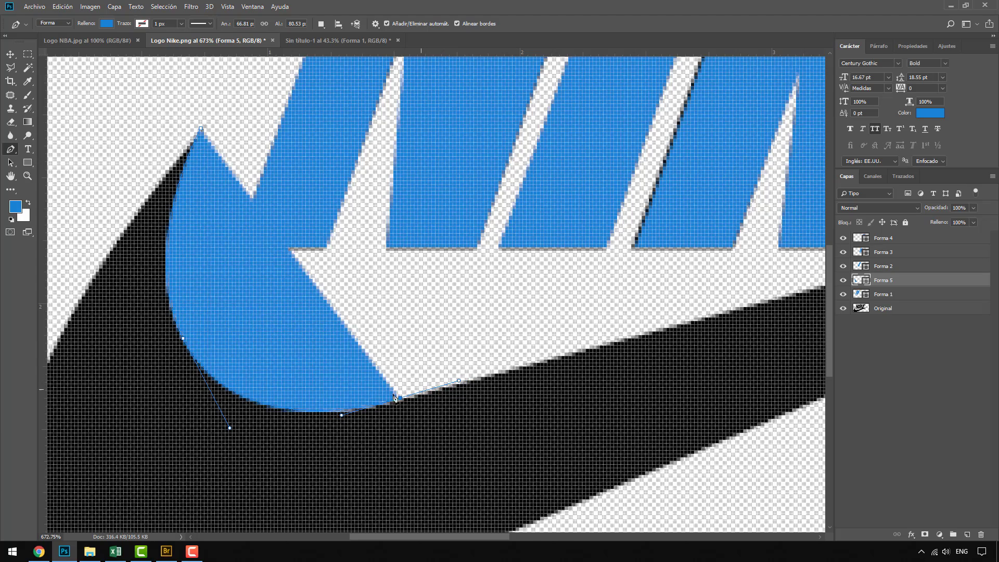
Trace the swoosh's straight edges to the far-right tip and back along the underside, and lower the shape's opacity to 53%
{"action": "scroll", "coordinate": [159, 424], "scroll_direction": "down", "scroll_amount": 3}
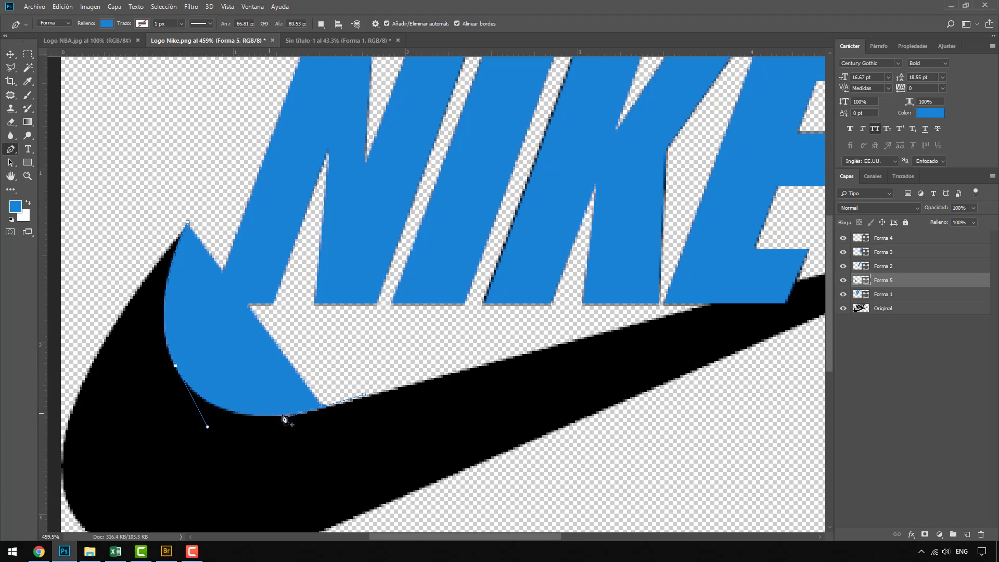
{"action": "scroll", "coordinate": [354, 397], "scroll_direction": "down", "scroll_amount": 3}
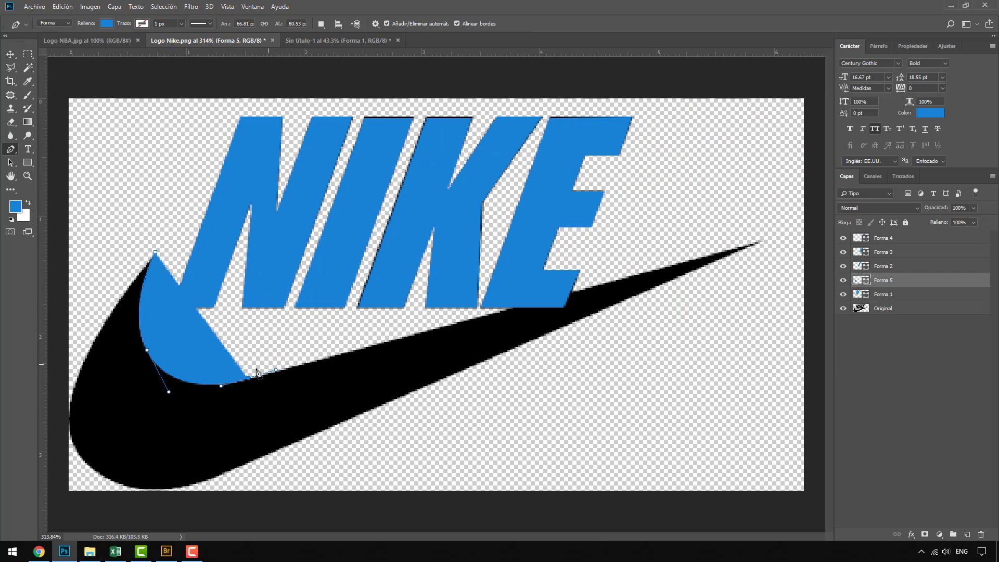
{"action": "left_click", "coordinate": [760, 242]}
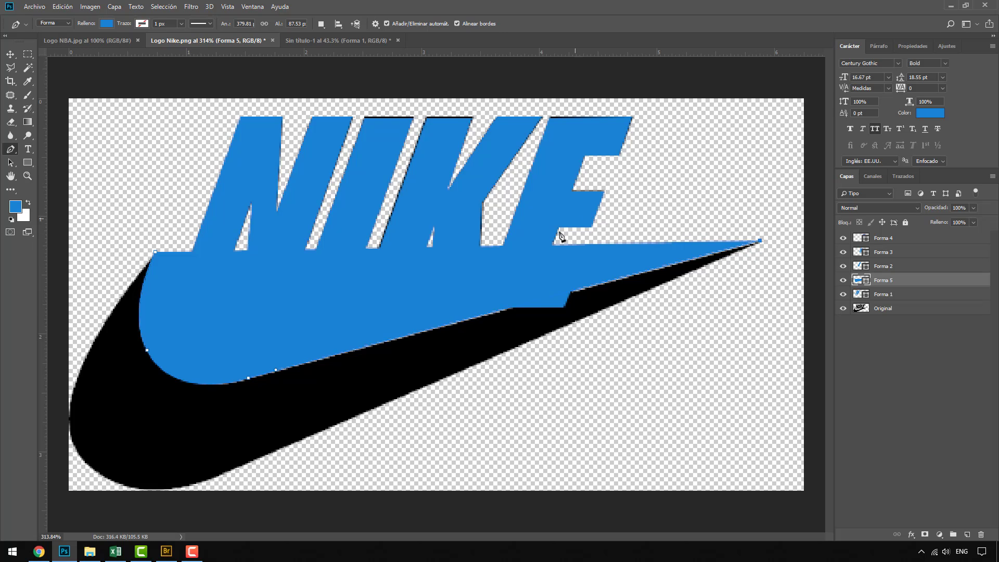
{"action": "left_click", "coordinate": [227, 474]}
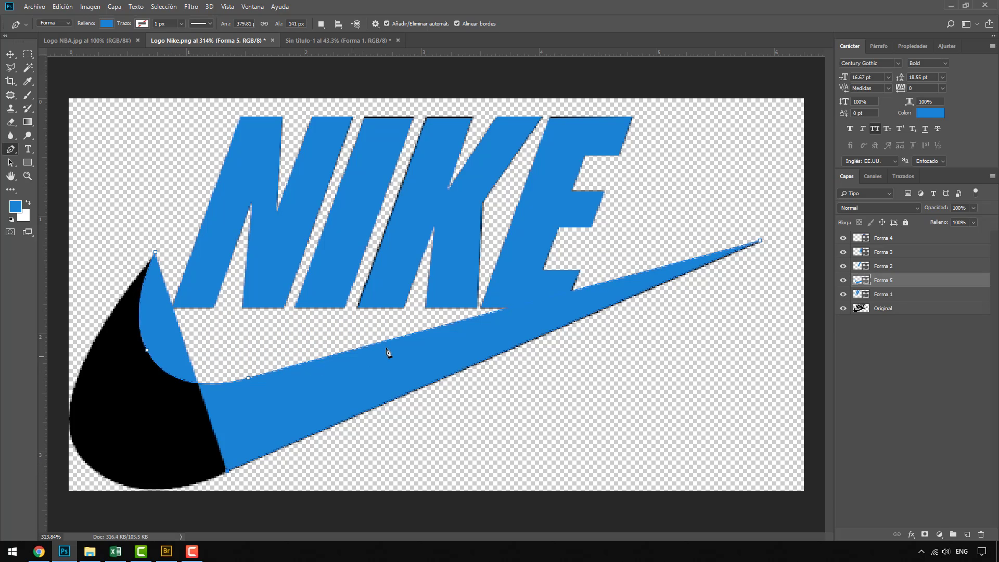
{"action": "left_click", "coordinate": [973, 208]}
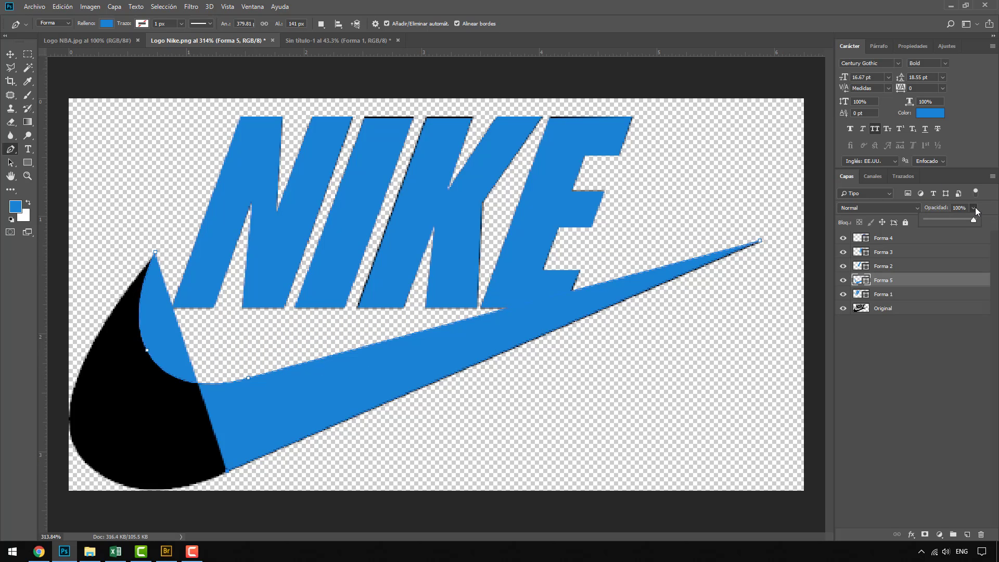
{"action": "left_click_drag", "start_coordinate": [966, 221], "coordinate": [951, 221]}
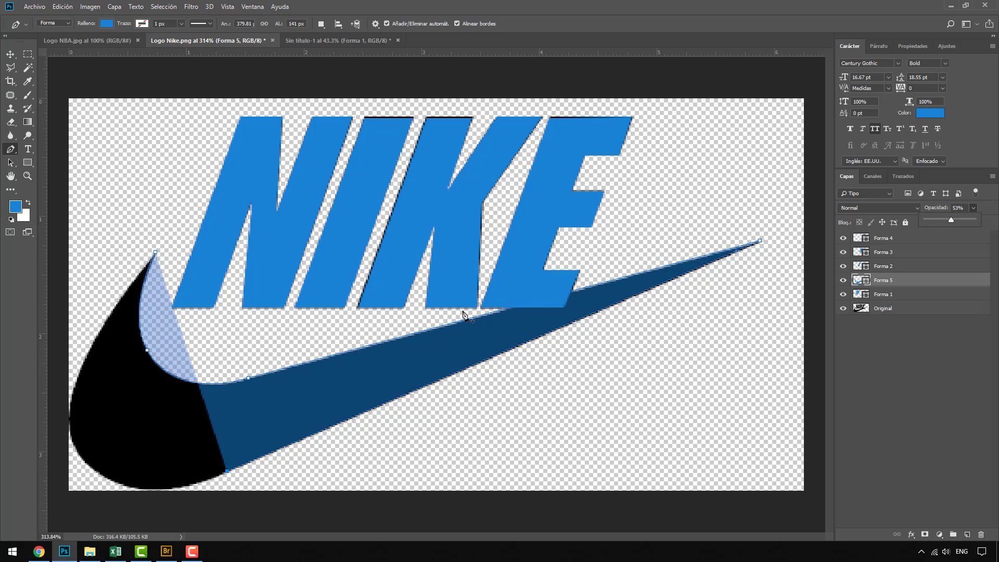
Try closing the swoosh outline with one curve from the lower edge to the upper-left tip, and undo it
{"action": "scroll", "coordinate": [132, 438], "scroll_direction": "up", "scroll_amount": 2}
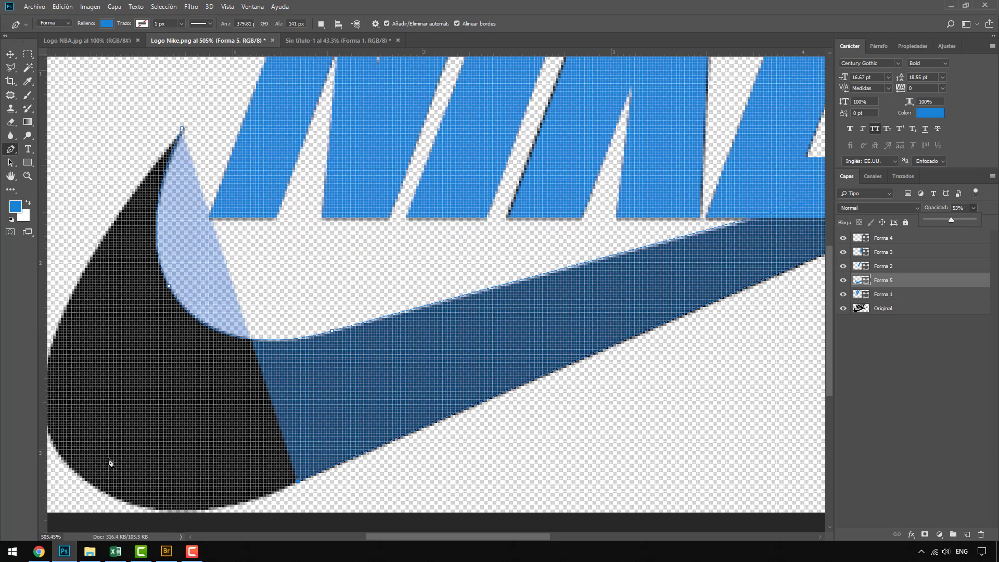
{"action": "left_click_drag", "start_coordinate": [372, 536], "coordinate": [336, 536]}
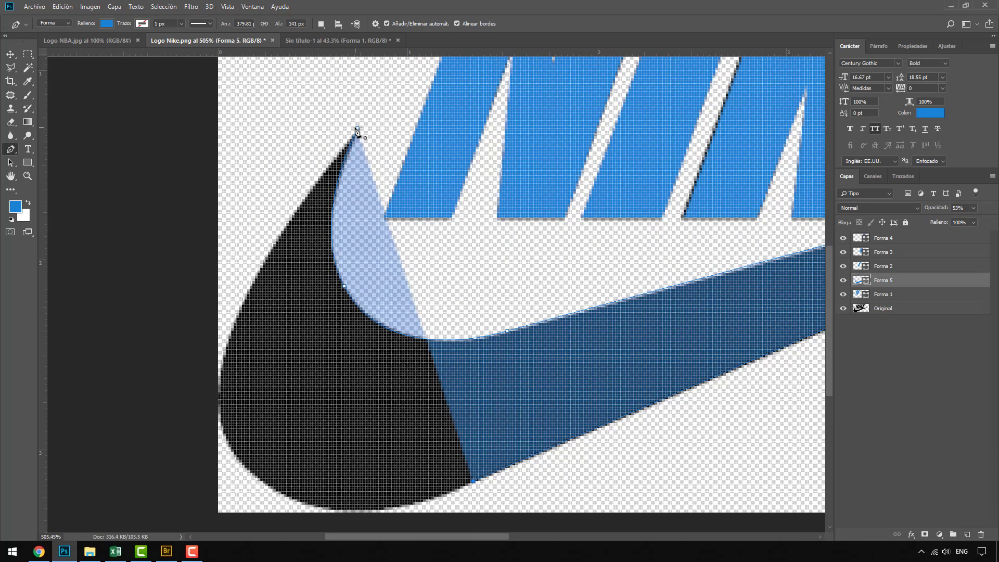
{"action": "left_click_drag", "start_coordinate": [357, 128], "coordinate": [580, 168]}
{"action": "key", "text": "ctrl+0"}
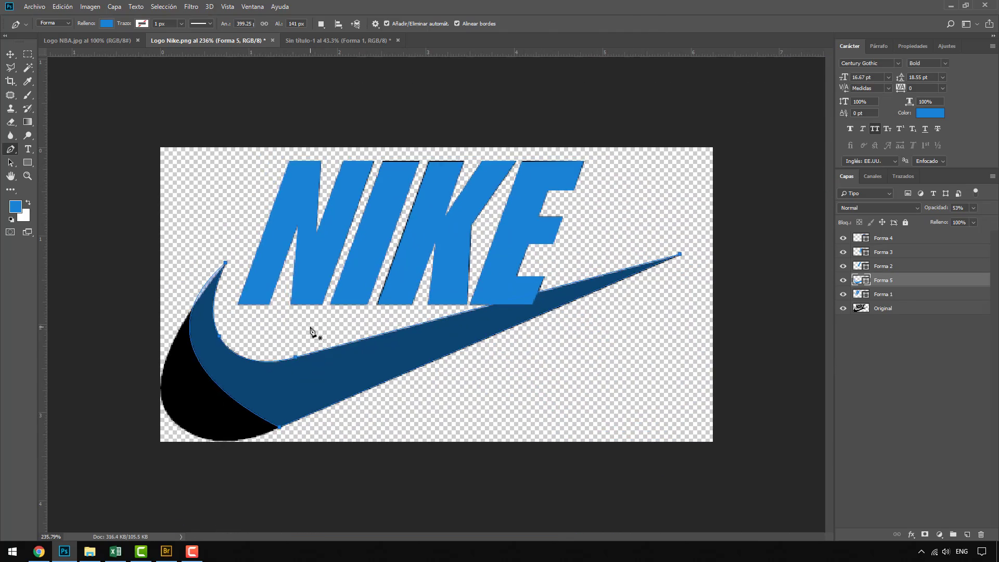
{"action": "key", "text": "ctrl+z"}
Trace the swoosh's rounded base and outer left edge with curved segments, closing the outline at the upper-left tip
{"action": "scroll", "coordinate": [184, 442], "scroll_direction": "up", "scroll_amount": 3}
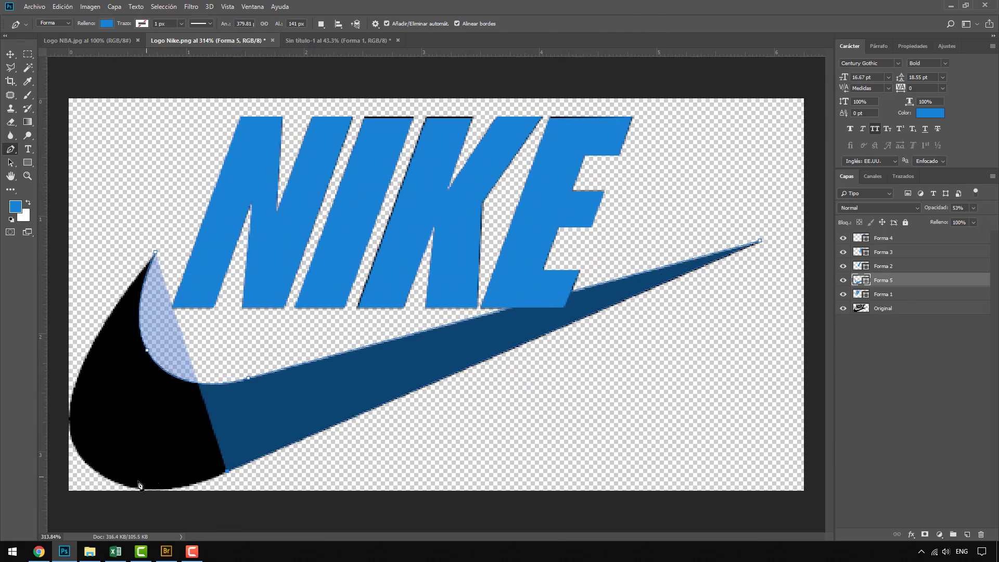
{"action": "scroll", "coordinate": [126, 486], "scroll_direction": "up", "scroll_amount": 4}
{"action": "scroll", "coordinate": [124, 490], "scroll_direction": "up", "scroll_amount": 1}
{"action": "left_click_drag", "start_coordinate": [381, 538], "coordinate": [335, 537]}
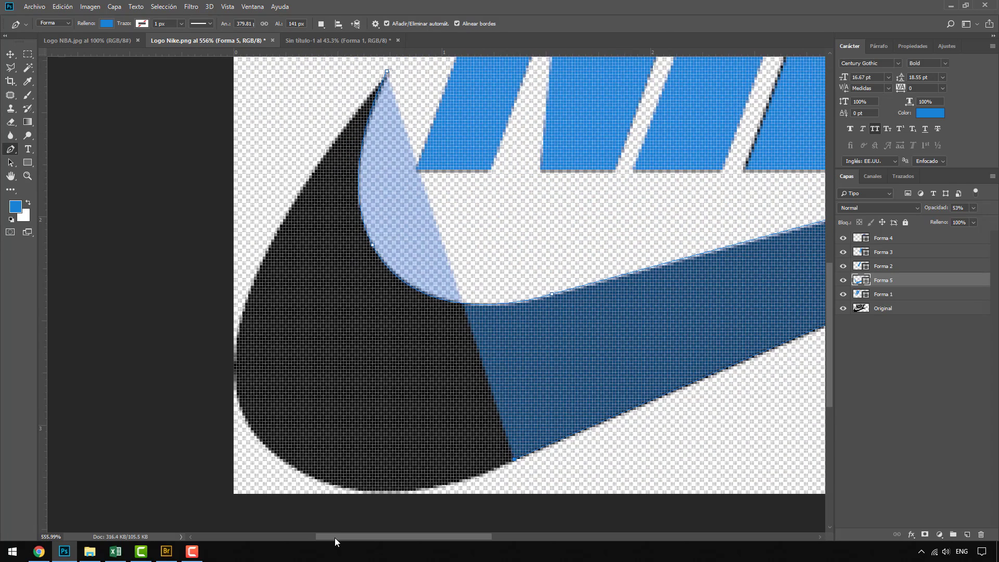
{"action": "left_click_drag", "start_coordinate": [326, 482], "coordinate": [236, 454]}
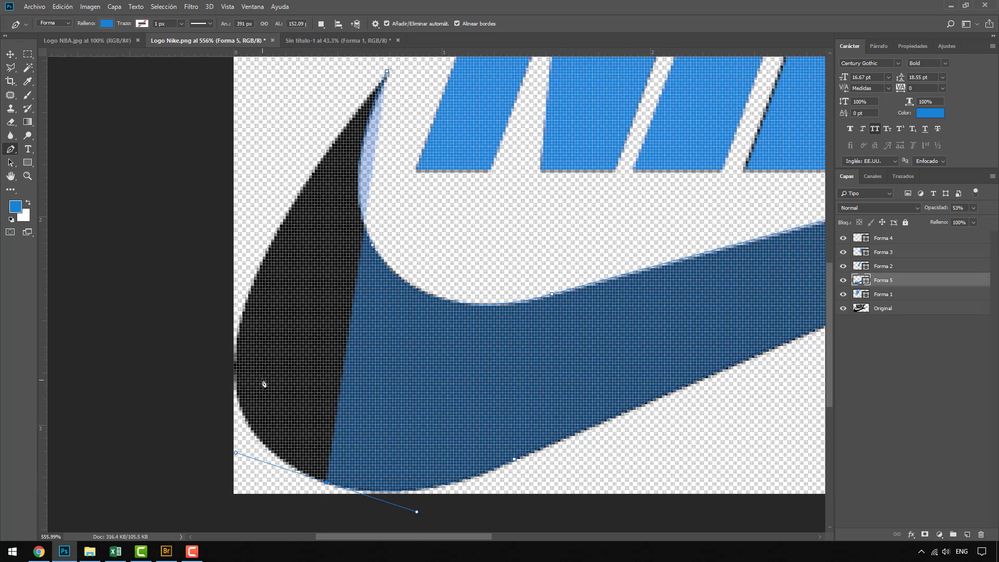
{"action": "left_click_drag", "start_coordinate": [237, 366], "coordinate": [240, 338]}
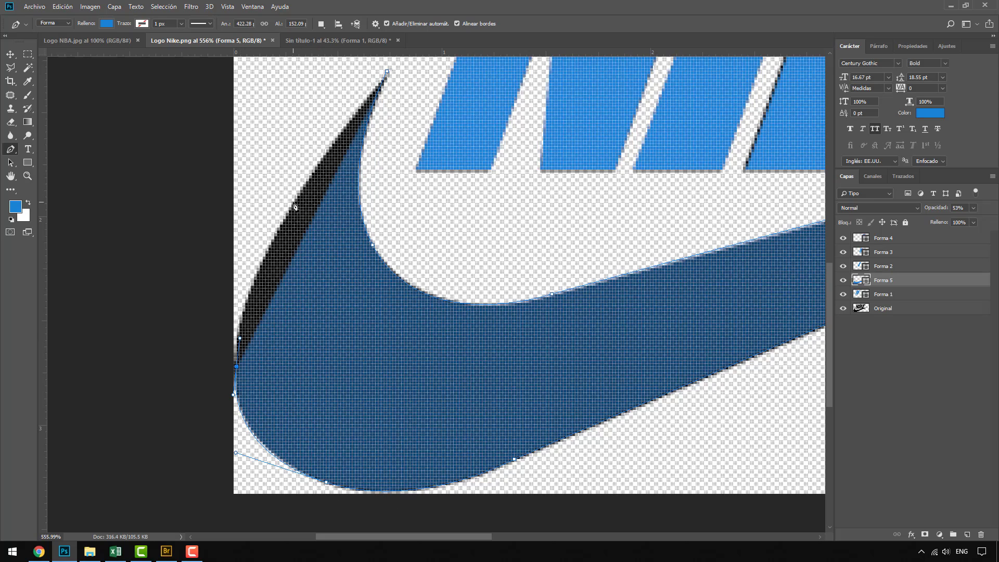
{"action": "left_click_drag", "start_coordinate": [292, 201], "coordinate": [342, 105]}
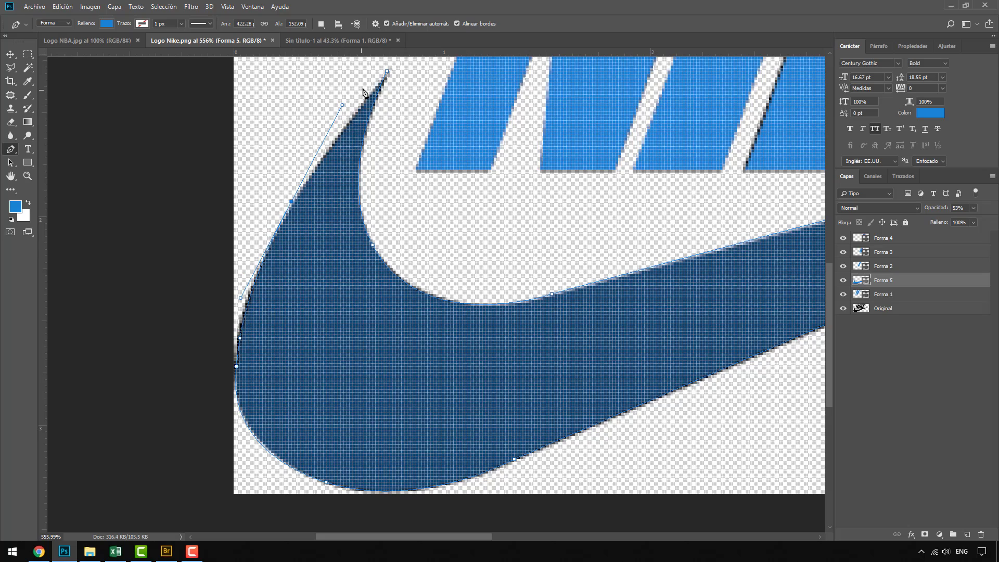
{"action": "left_click", "coordinate": [387, 73]}
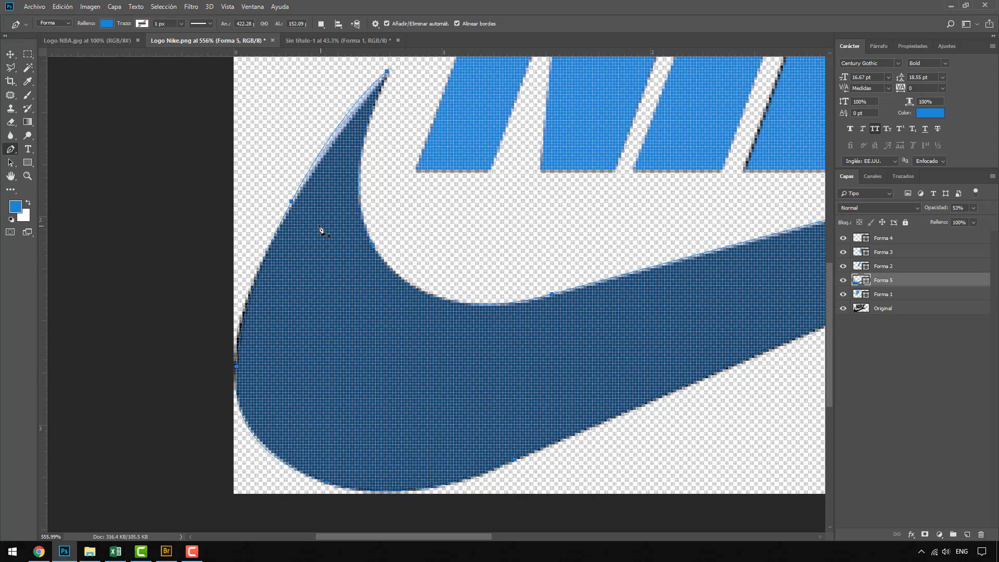
Restore the swoosh shape to 100% opacity and select all five shape layers, leaving out the Original layer
{"action": "scroll", "coordinate": [222, 312], "scroll_direction": "down", "scroll_amount": 3}
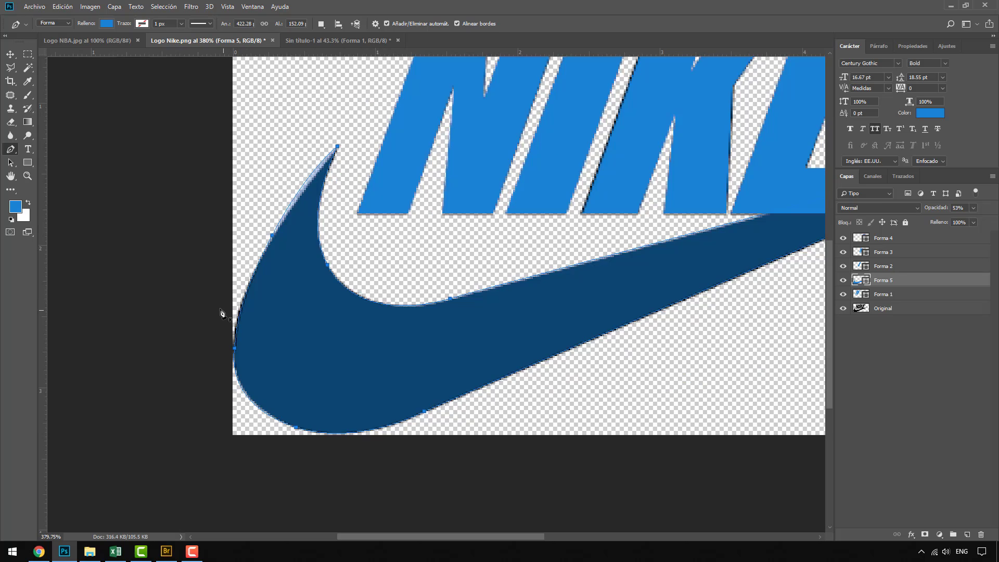
{"action": "scroll", "coordinate": [222, 312], "scroll_direction": "down", "scroll_amount": 2}
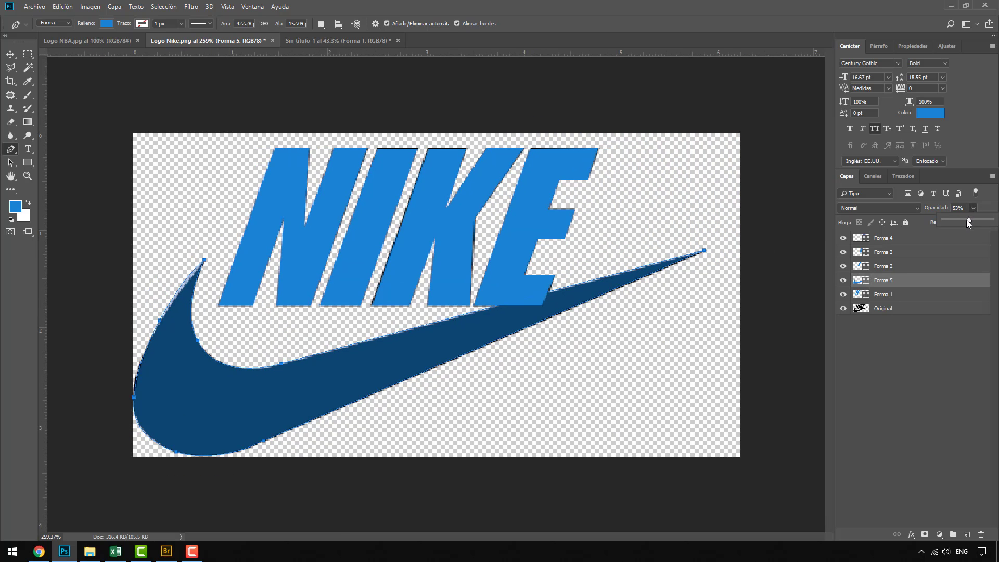
{"action": "left_click_drag", "start_coordinate": [966, 219], "coordinate": [991, 220]}
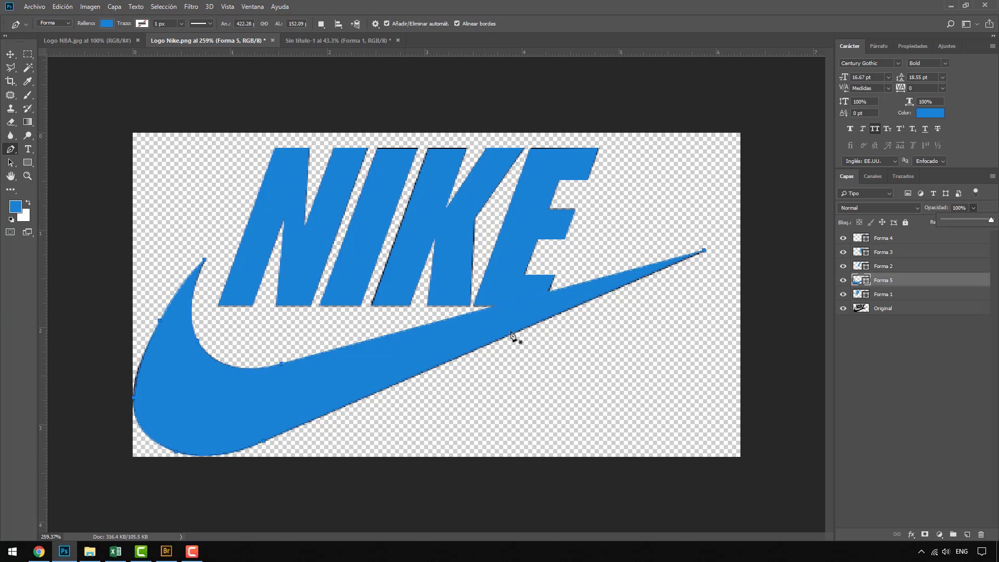
{"action": "left_click", "coordinate": [887, 242]}
{"action": "left_click", "coordinate": [884, 297], "text": "shift"}
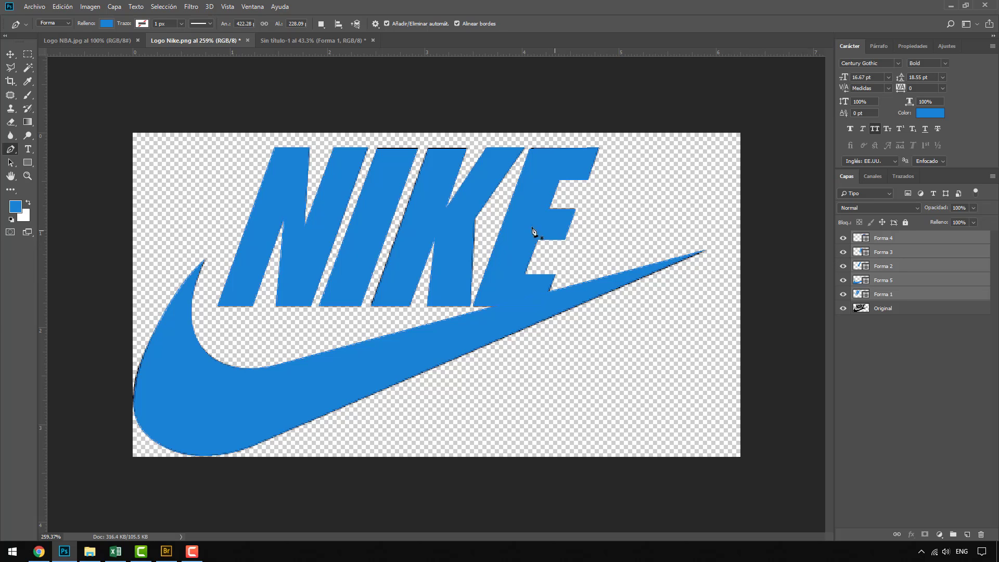
Copy the five selected Nike shapes into the Sin título-1 document and hide its large freeform shape layer
{"action": "left_click", "coordinate": [10, 55]}
{"action": "left_click_drag", "start_coordinate": [315, 251], "coordinate": [369, 307]}
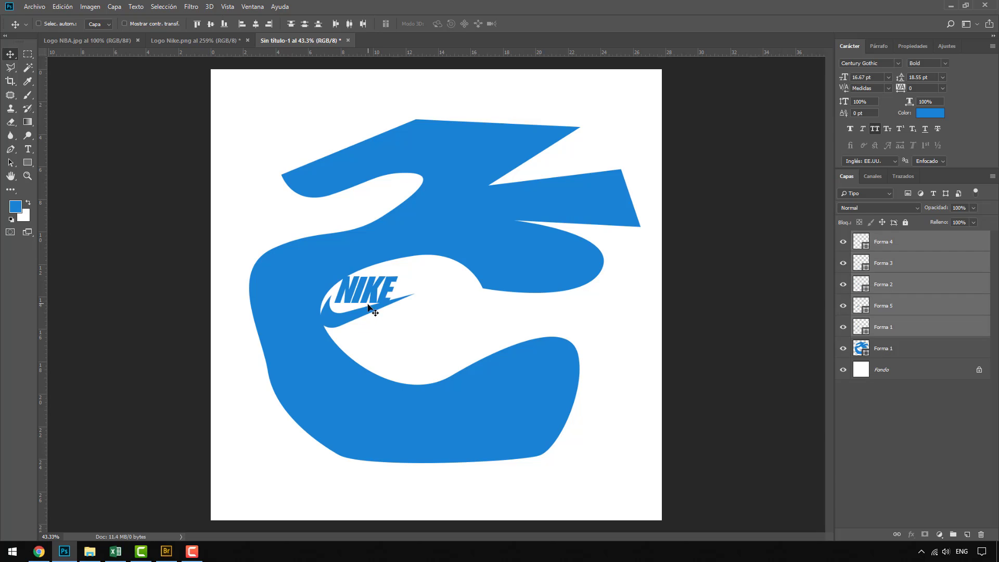
{"action": "left_click", "coordinate": [843, 349]}
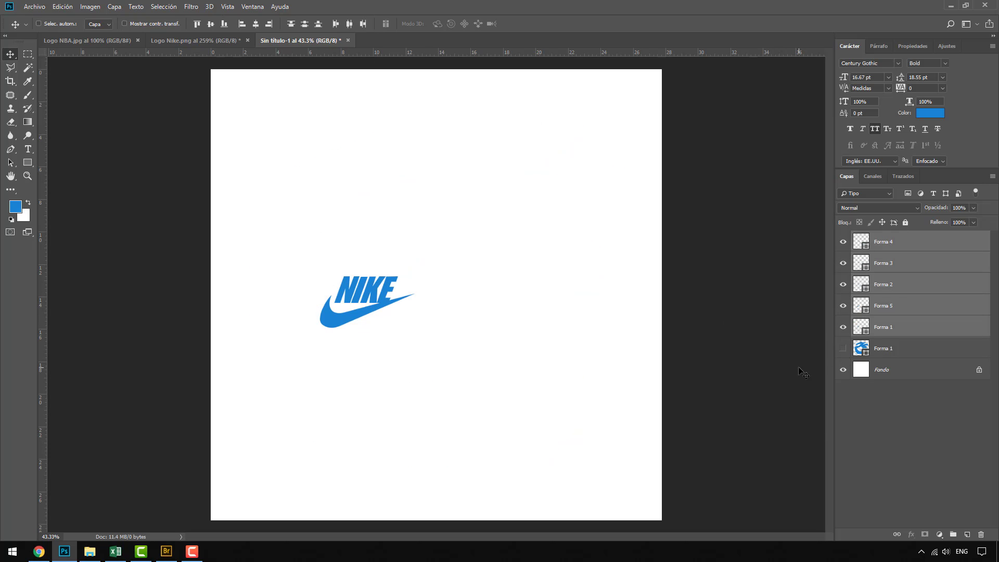
Group the copied Nike shapes and scale the group up from the canvas's upper-left corner to nearly the full canvas width
{"action": "left_click", "coordinate": [952, 534]}
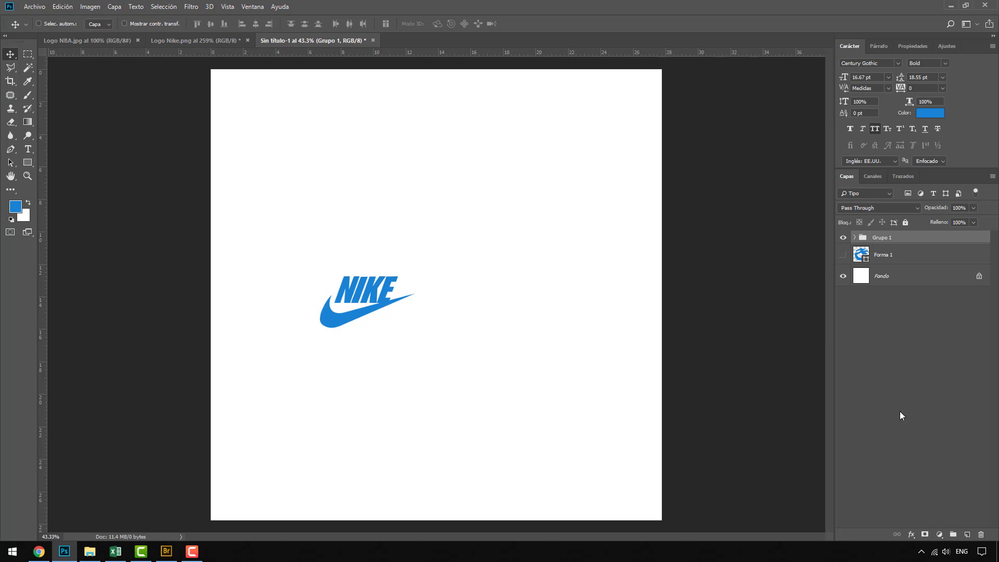
{"action": "key", "text": "ctrl+t"}
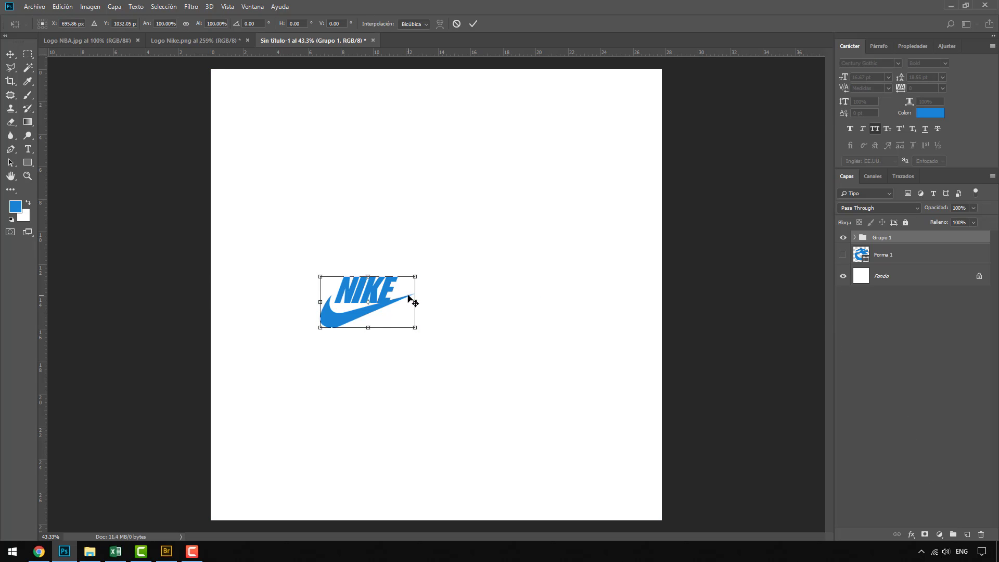
{"action": "left_click_drag", "start_coordinate": [351, 290], "coordinate": [260, 93]}
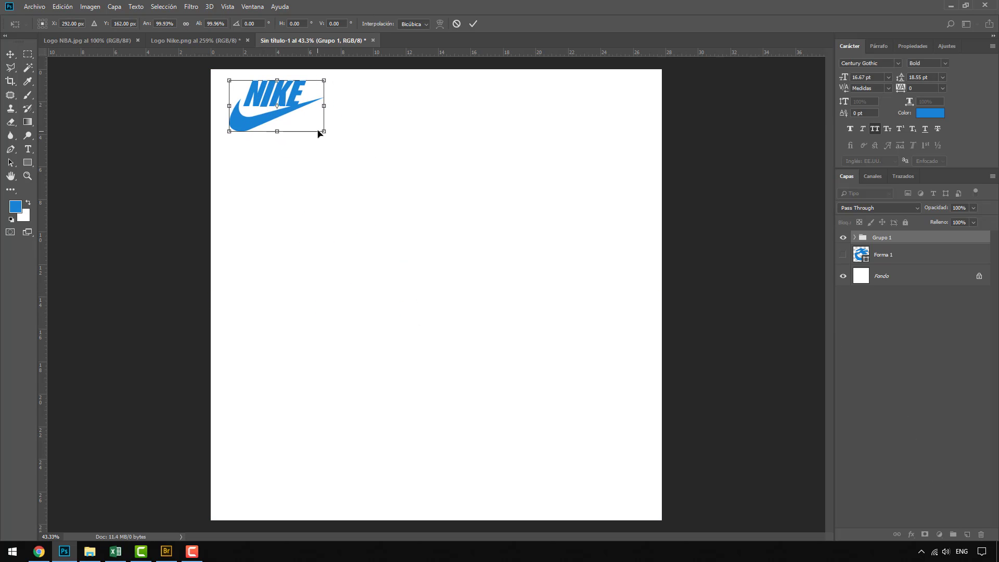
{"action": "left_click_drag", "start_coordinate": [332, 144], "coordinate": [588, 451]}
{"action": "key", "text": "Return"}
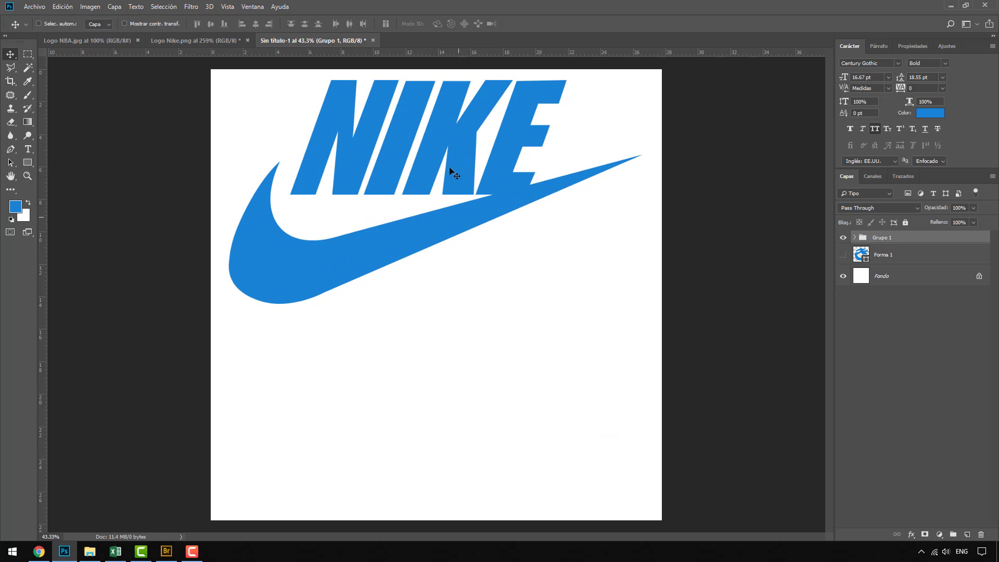
Move the enlarged Nike logo group down the canvas and scale it down slightly to leave wider side margins
{"action": "scroll", "coordinate": [447, 156], "scroll_direction": "up", "scroll_amount": 3}
{"action": "scroll", "coordinate": [461, 190], "scroll_direction": "up", "scroll_amount": 3}
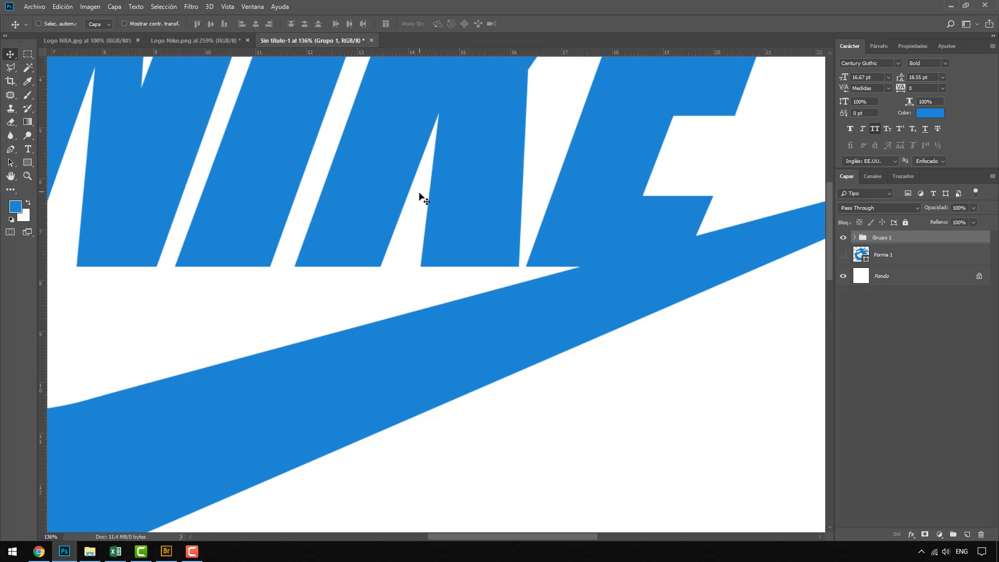
{"action": "scroll", "coordinate": [508, 268], "scroll_direction": "down", "scroll_amount": 4}
{"action": "left_click_drag", "start_coordinate": [475, 205], "coordinate": [498, 294]}
{"action": "key", "text": "ctrl+t"}
{"action": "left_click_drag", "start_coordinate": [739, 468], "coordinate": [687, 487]}
{"action": "key", "text": "Return"}
{"action": "key", "text": "ctrl+t"}
{"action": "key", "text": "Return"}
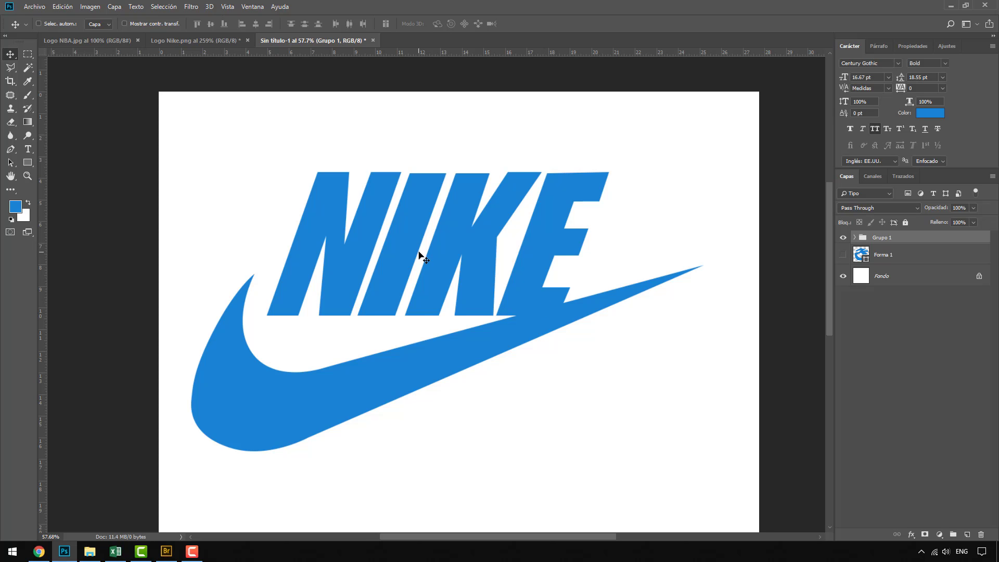
{"action": "scroll", "coordinate": [419, 254], "scroll_direction": "down", "scroll_amount": 1}
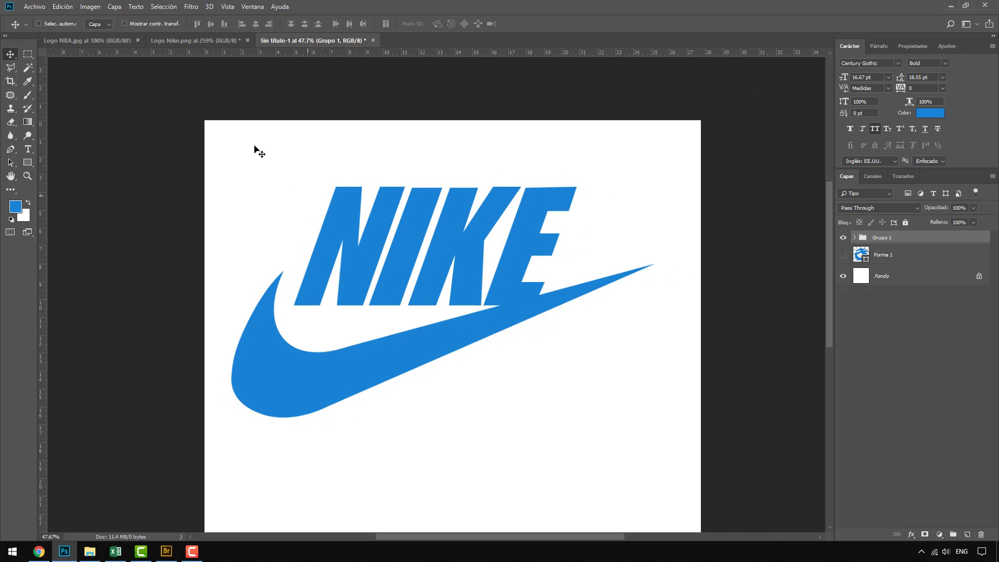
In the Logo NBA.jpg document, start a Pen shape tracing the letter N's outer left edge and the base of its left stem
{"action": "left_click", "coordinate": [98, 46]}
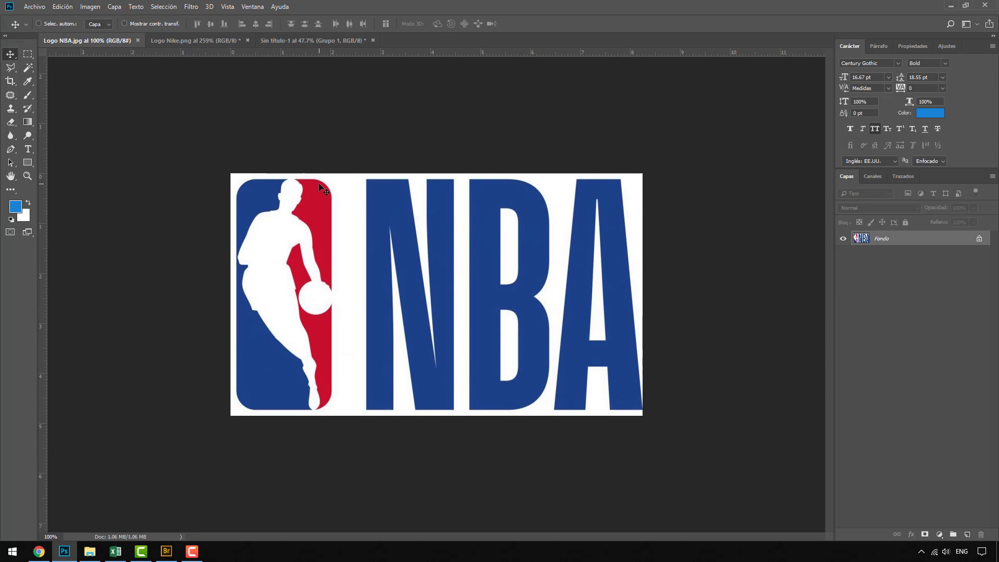
{"action": "scroll", "coordinate": [405, 407], "scroll_direction": "up", "scroll_amount": 4}
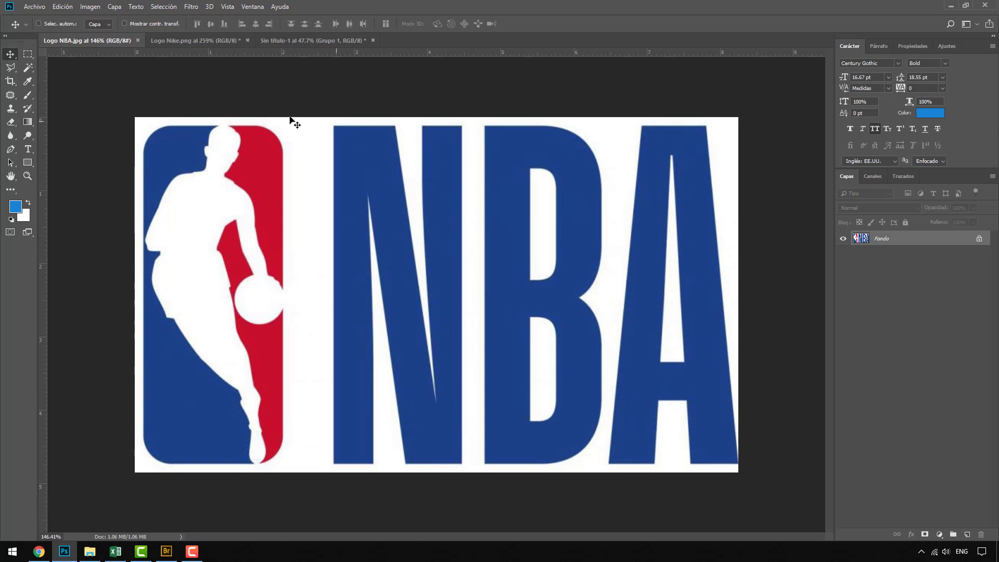
{"action": "left_click", "coordinate": [11, 151]}
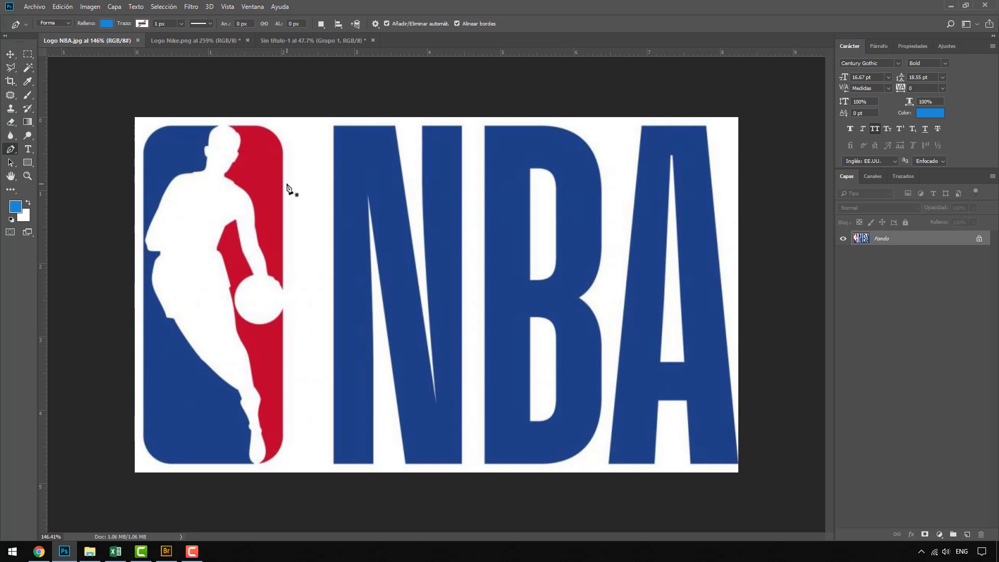
{"action": "left_click", "coordinate": [334, 127]}
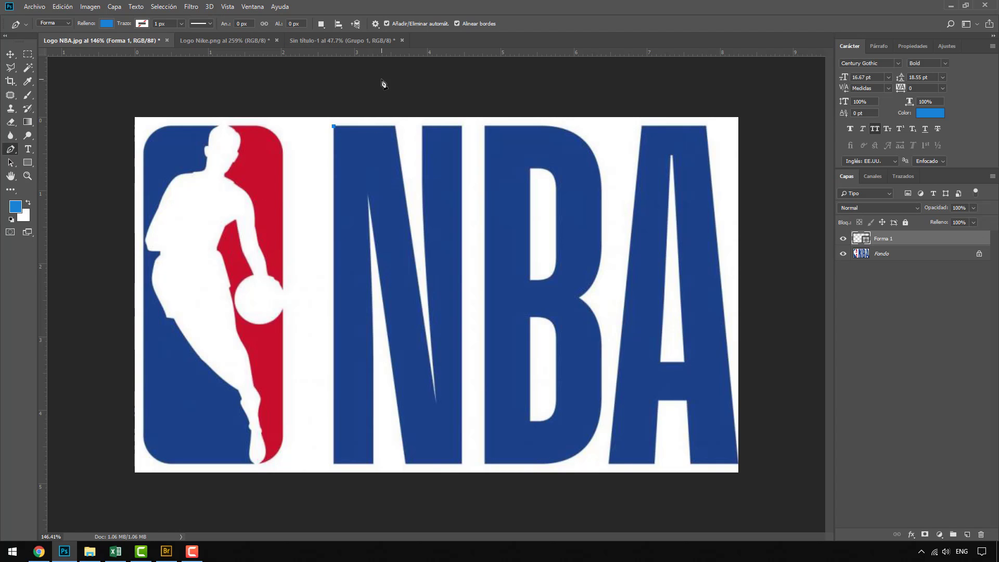
{"action": "left_click", "coordinate": [334, 462]}
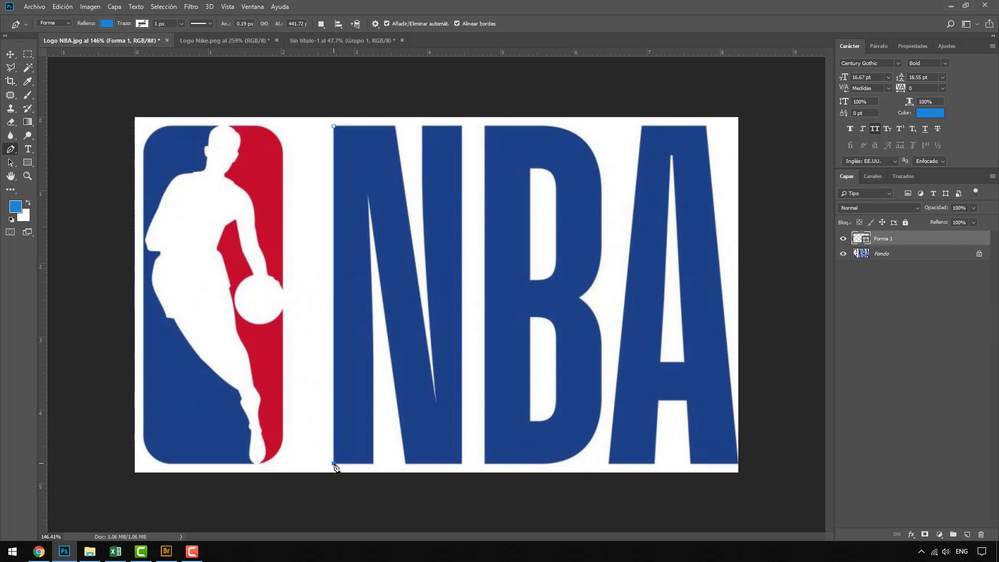
{"action": "left_click", "coordinate": [372, 463]}
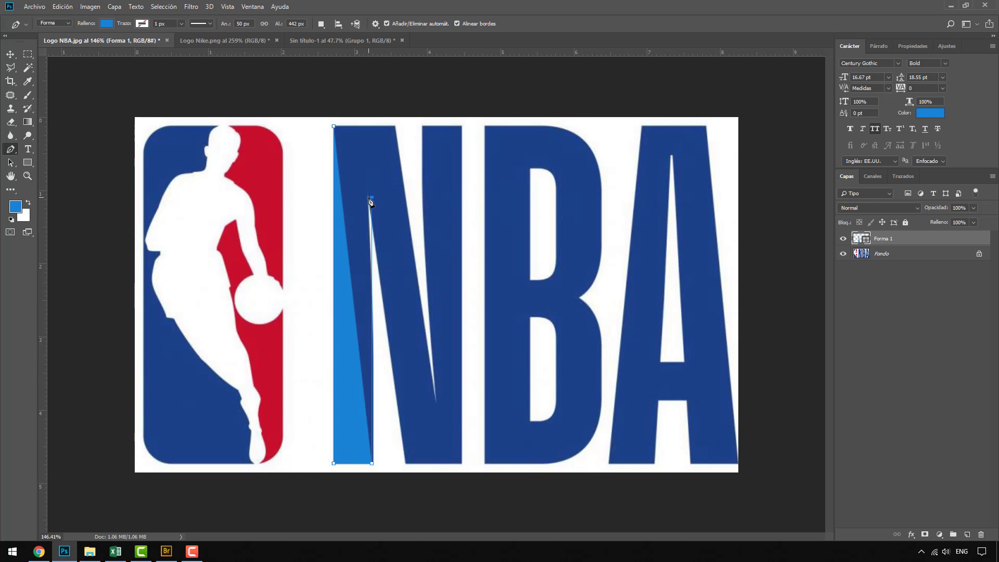
Trace the inner edge of the N's left stem up to the narrow notch with a curved segment instead of a straight one
{"action": "left_click", "coordinate": [372, 196]}
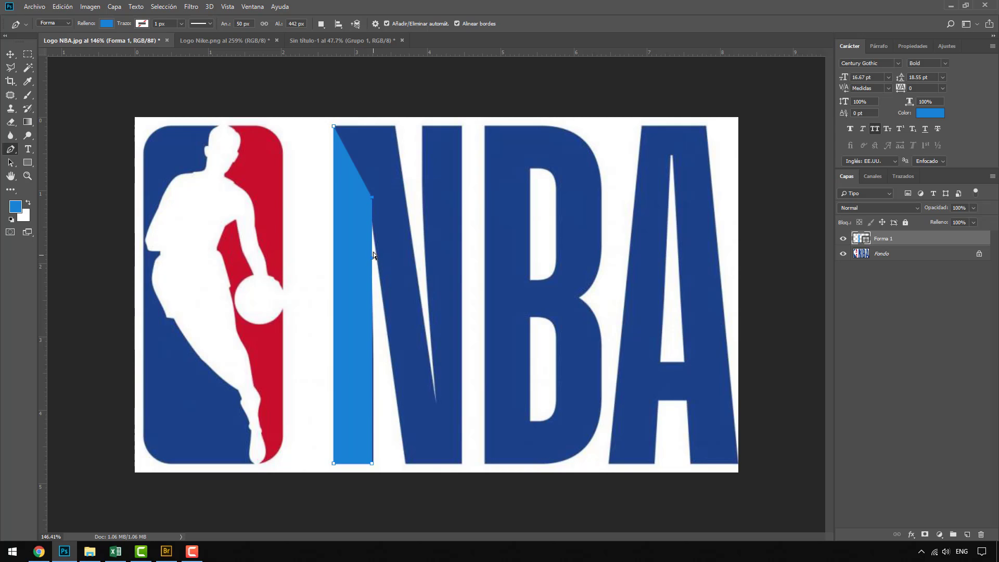
{"action": "key", "text": "ctrl+z"}
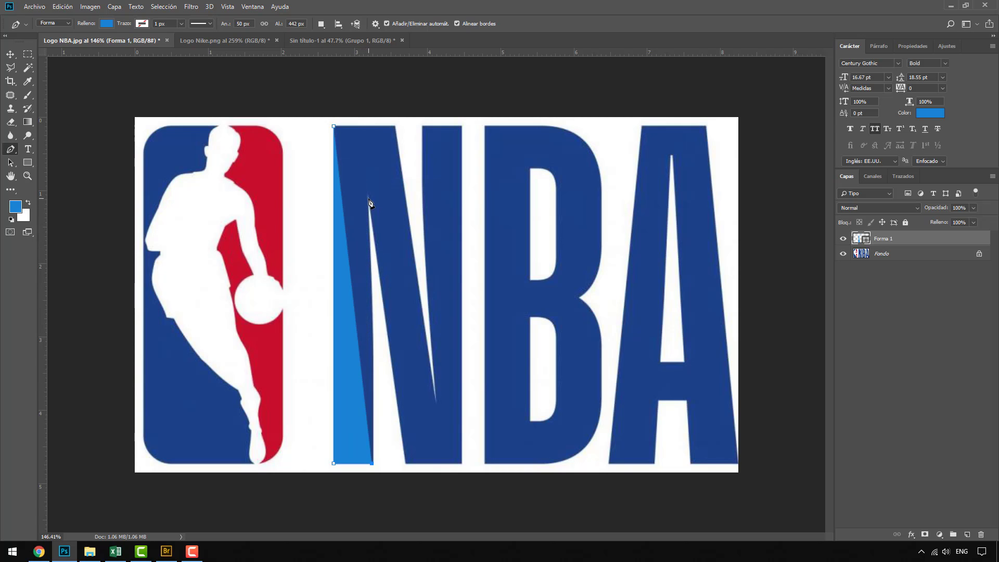
{"action": "left_click_drag", "start_coordinate": [369, 198], "coordinate": [362, 107]}
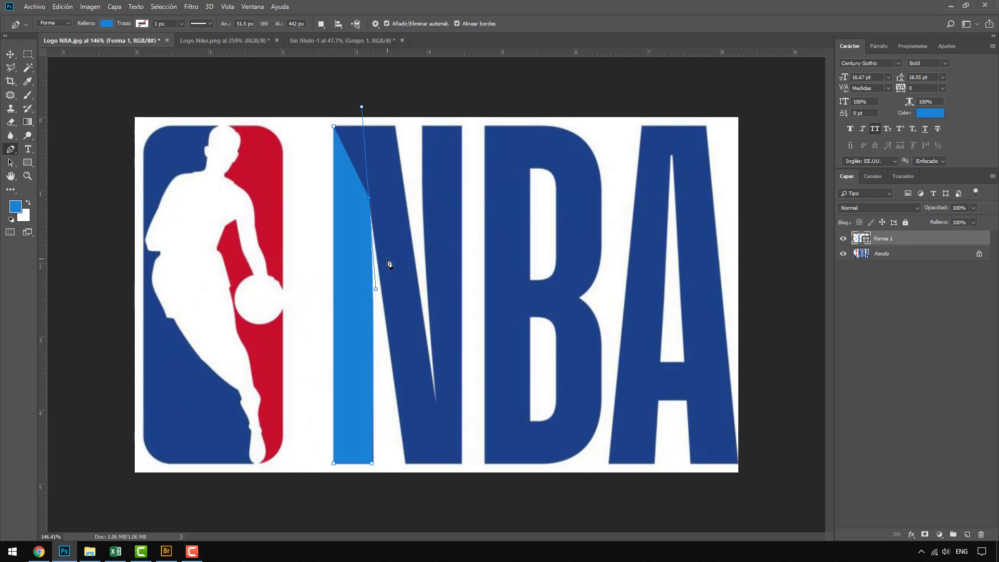
{"action": "left_click", "coordinate": [406, 462]}
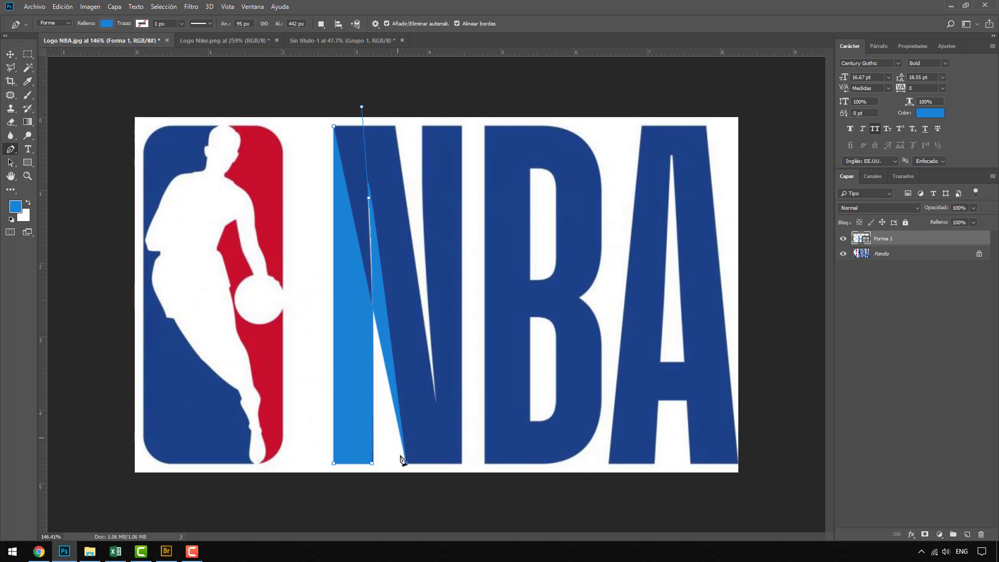
{"action": "key", "text": "ctrl+z"}
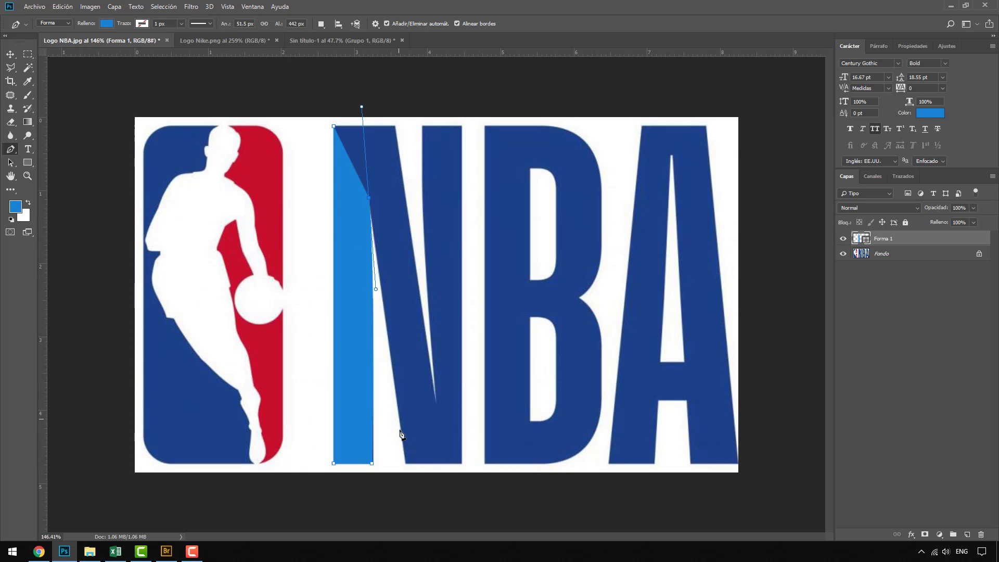
{"action": "left_click", "coordinate": [406, 462]}
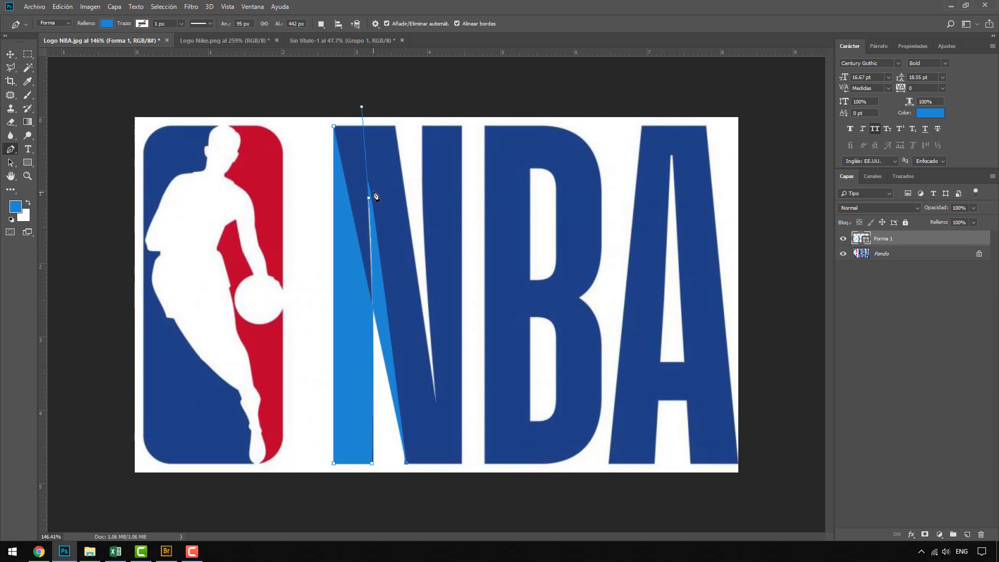
{"action": "key", "text": "ctrl+z"}
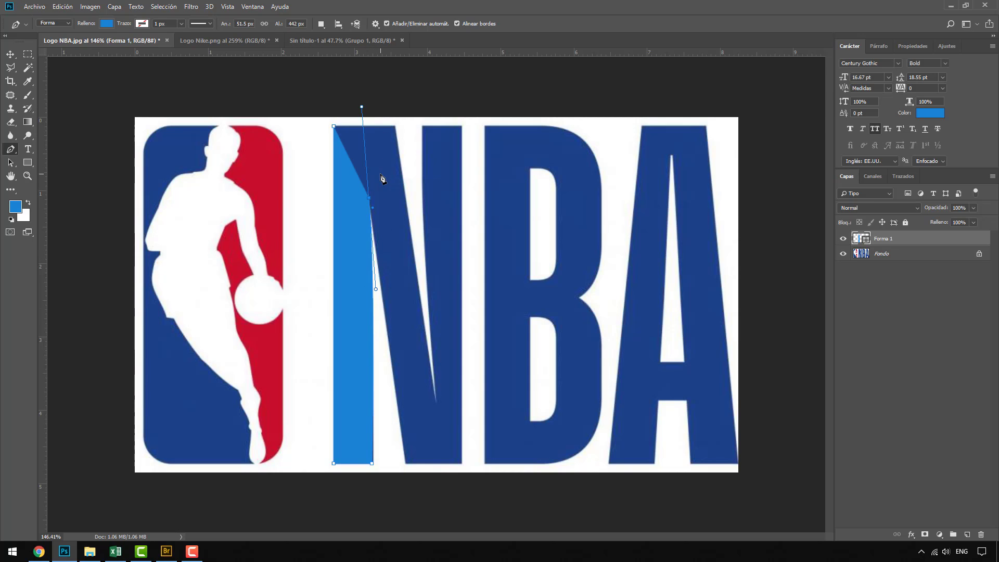
Remove the notch anchor's outgoing handle and trace straight edges down the N's diagonal, along its base and around the right stem to the top
{"action": "left_click", "coordinate": [370, 200], "text": "alt"}
{"action": "left_click", "coordinate": [406, 462]}
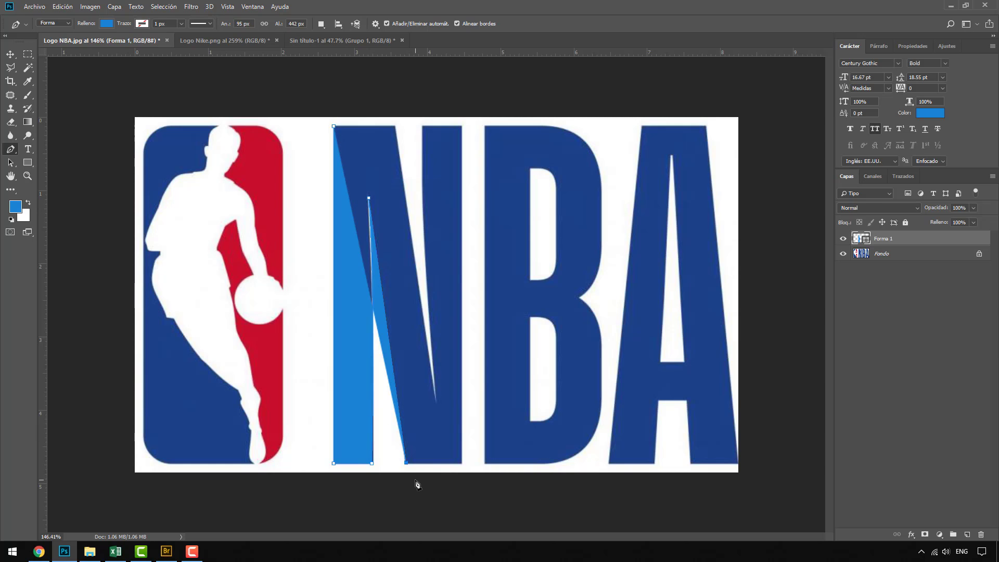
{"action": "left_click", "coordinate": [461, 463]}
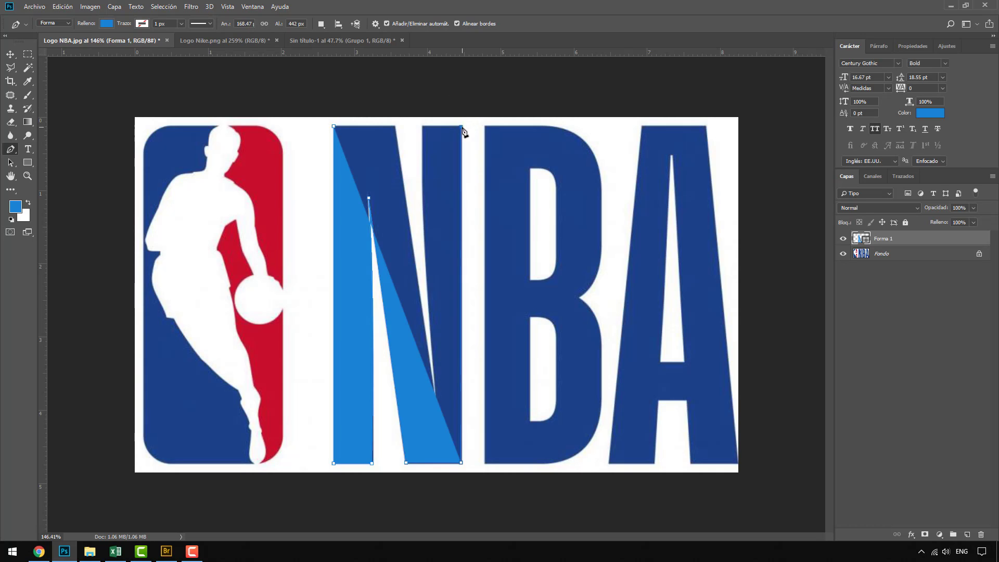
{"action": "left_click", "coordinate": [461, 127]}
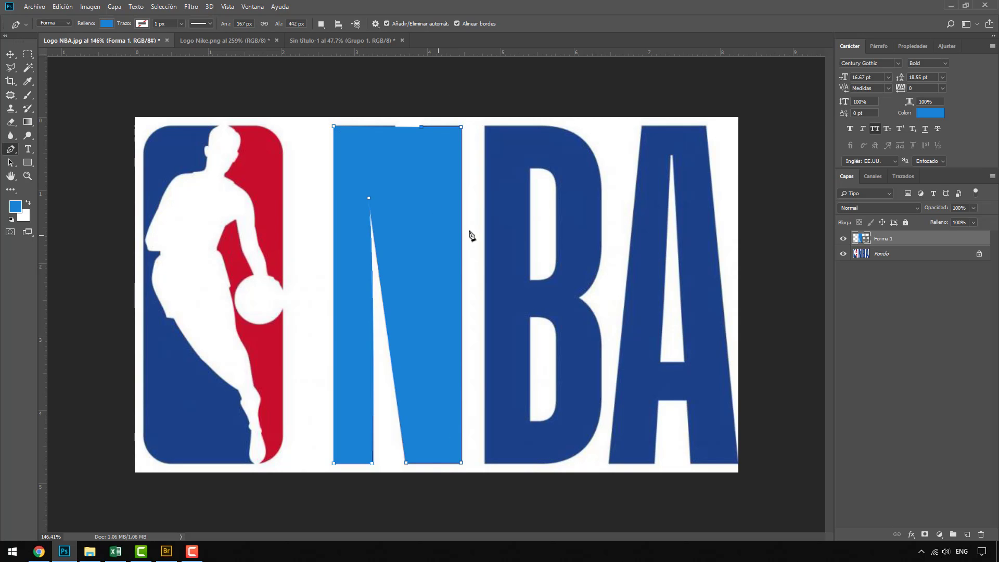
Lower the N shape's opacity to 48% and close its outline with a curve into the lower notch and straight edges back to the start
{"action": "left_click", "coordinate": [973, 208]}
{"action": "left_click_drag", "start_coordinate": [976, 219], "coordinate": [949, 221]}
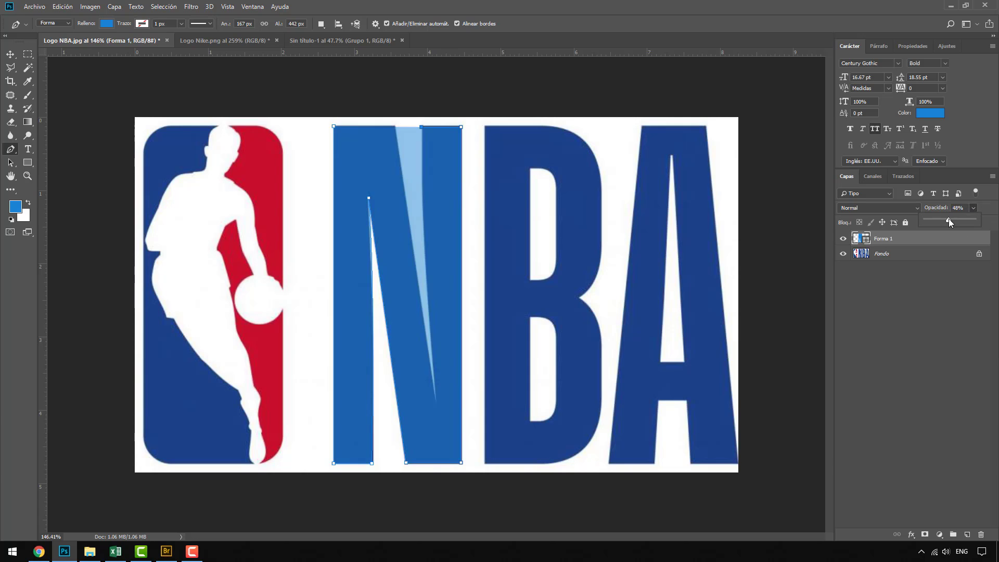
{"action": "left_click_drag", "start_coordinate": [436, 403], "coordinate": [451, 518]}
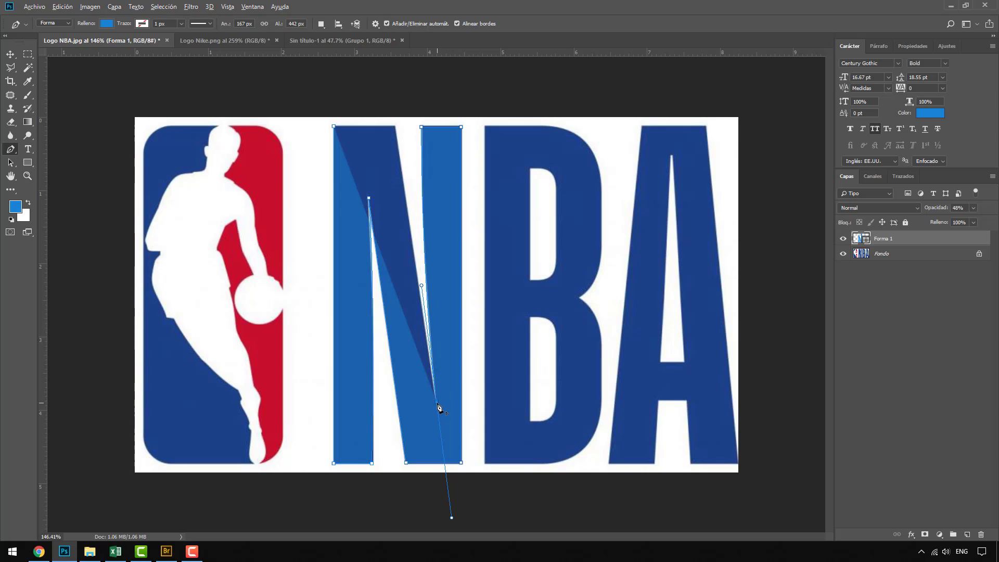
{"action": "left_click", "coordinate": [395, 127]}
{"action": "left_click", "coordinate": [334, 127]}
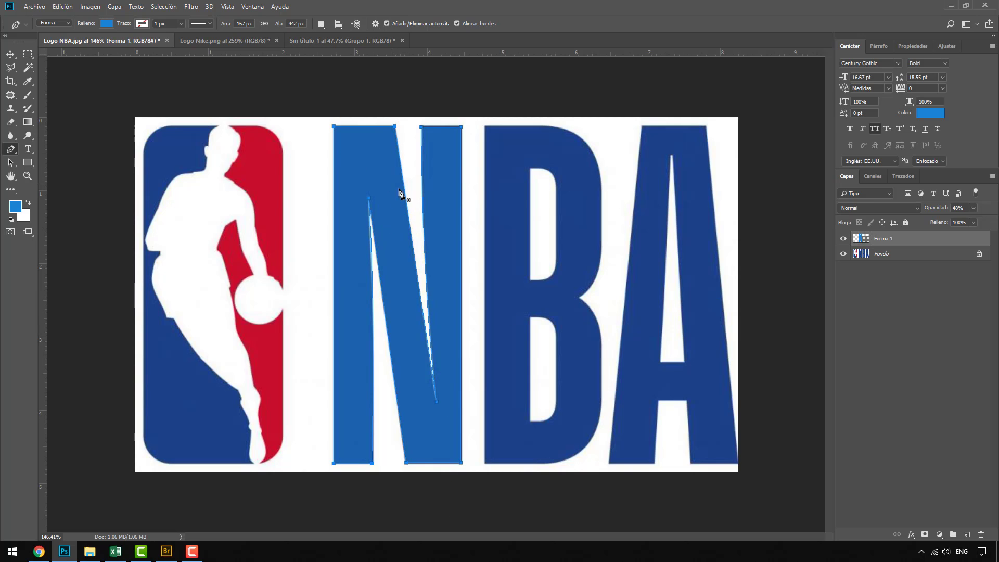
Start a new Pen shape along the letter B's left edge and straight base, and lower its opacity to 57%
{"action": "left_click", "coordinate": [484, 127]}
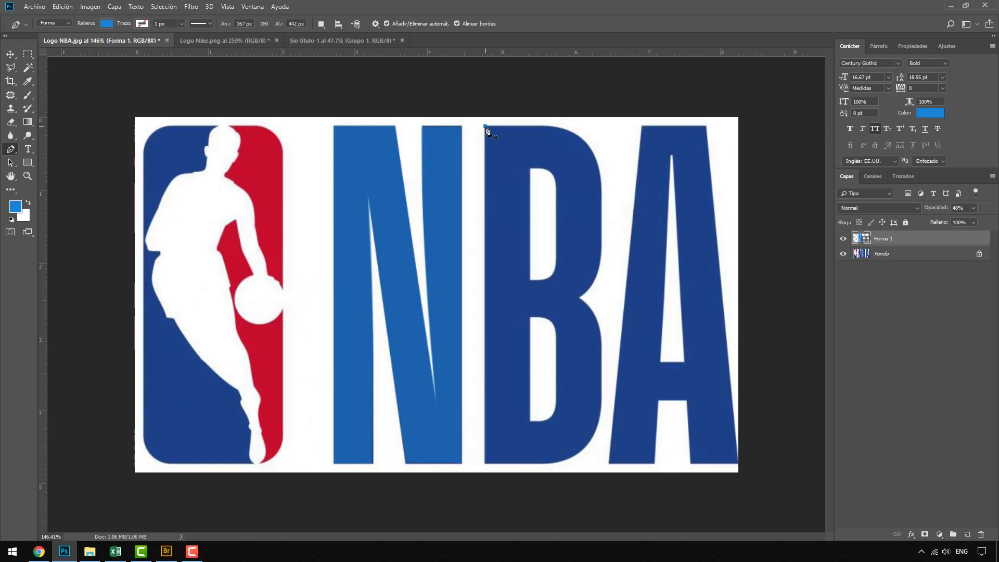
{"action": "left_click", "coordinate": [485, 464]}
{"action": "scroll", "coordinate": [544, 486], "scroll_direction": "up", "scroll_amount": 4}
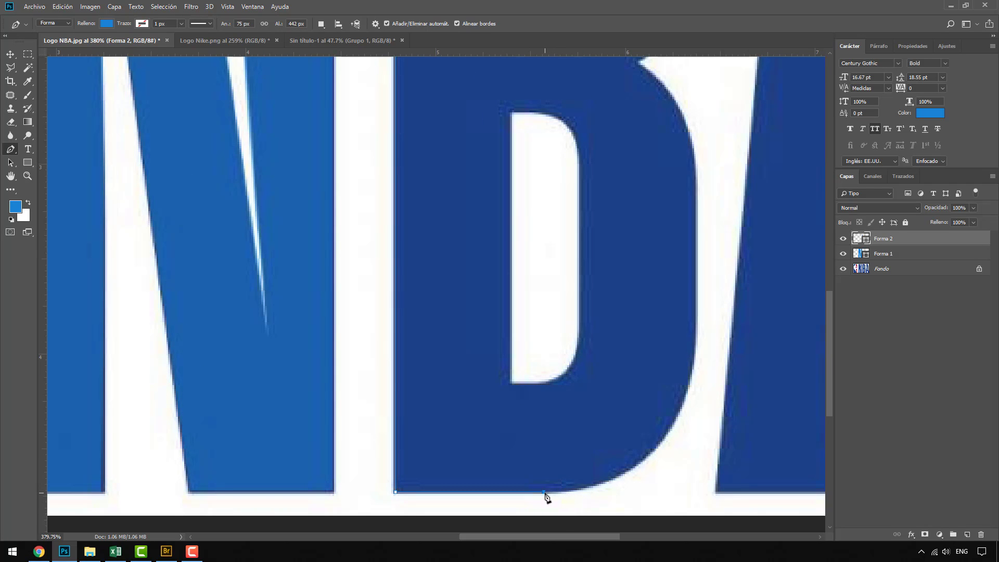
{"action": "left_click", "coordinate": [544, 492]}
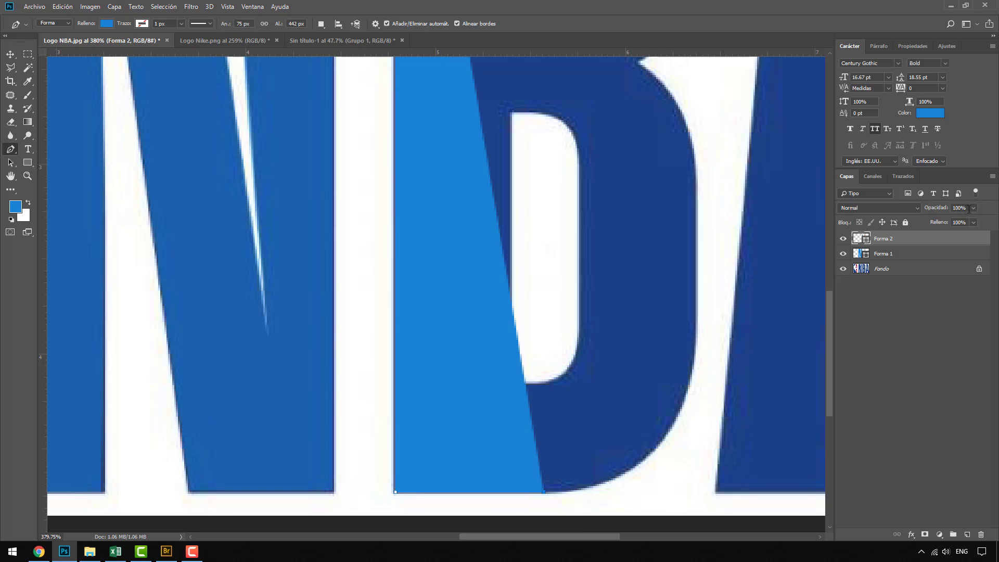
{"action": "left_click_drag", "start_coordinate": [957, 218], "coordinate": [953, 219]}
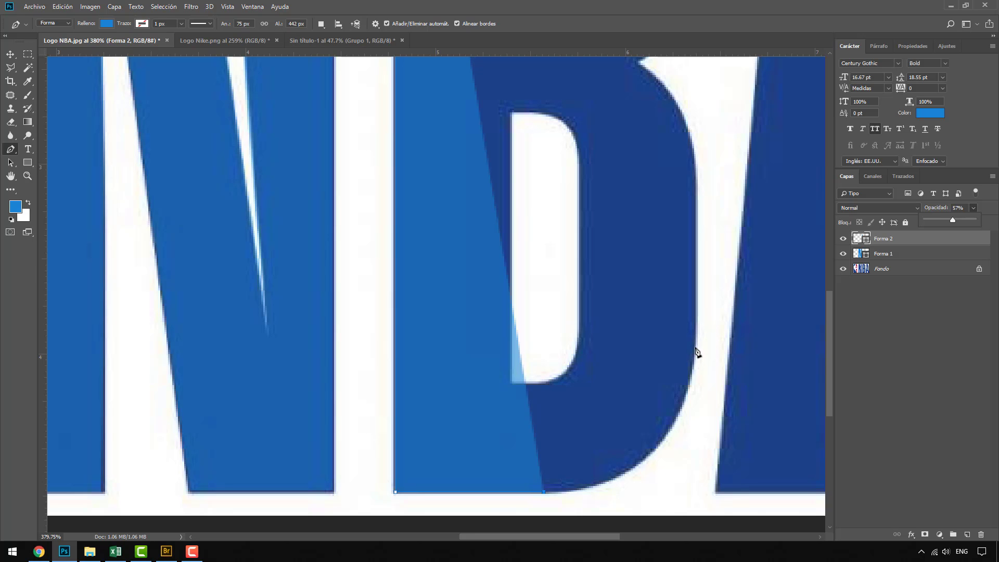
Trace the B's rounded lower-right corner with a curve, remove its outgoing handle, and continue straight up the lower bowl's right side
{"action": "left_click_drag", "start_coordinate": [696, 347], "coordinate": [706, 195]}
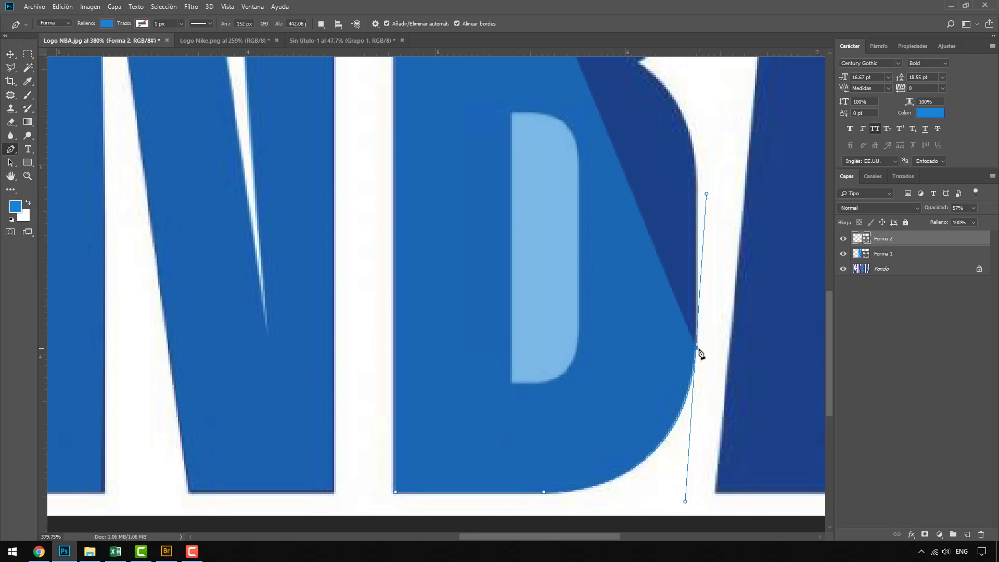
{"action": "left_click", "coordinate": [697, 349]}
{"action": "left_click", "coordinate": [696, 175]}
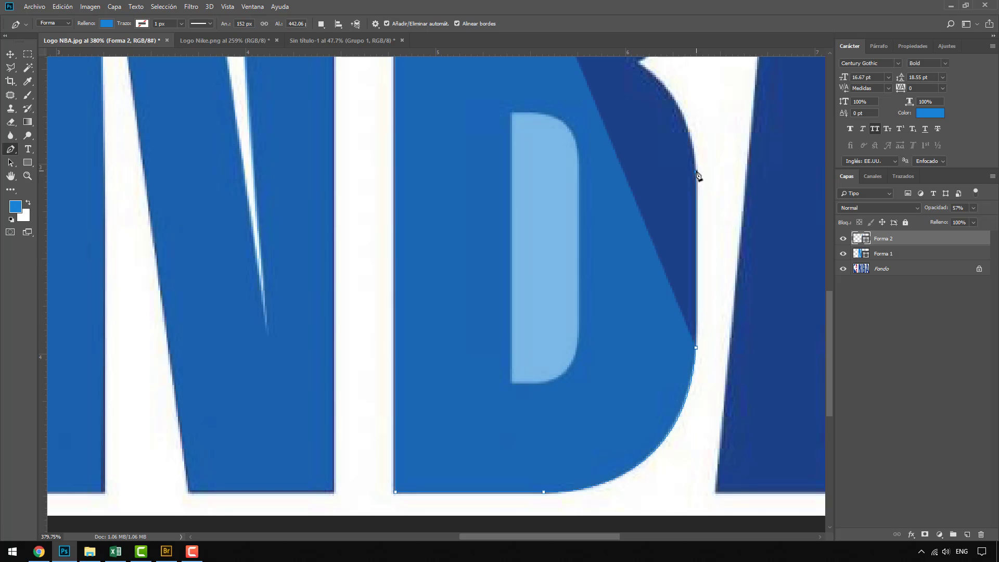
{"action": "scroll", "coordinate": [726, 296], "scroll_direction": "down", "scroll_amount": 2}
{"action": "scroll", "coordinate": [665, 118], "scroll_direction": "up", "scroll_amount": 3}
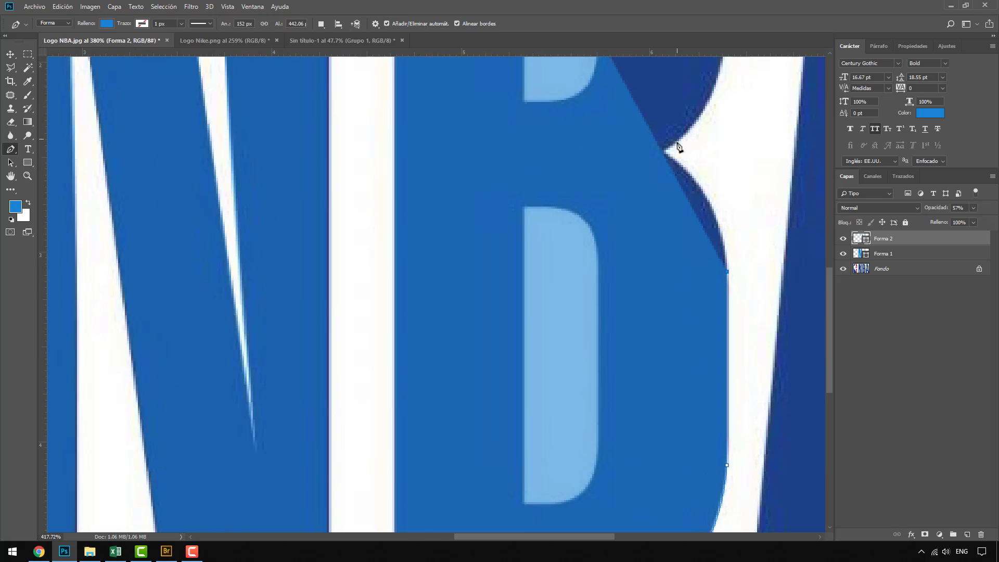
Curve the lower bowl's outline into the notch on the B's right side and remove the notch anchor's outgoing handle
{"action": "left_click_drag", "start_coordinate": [656, 154], "coordinate": [573, 118]}
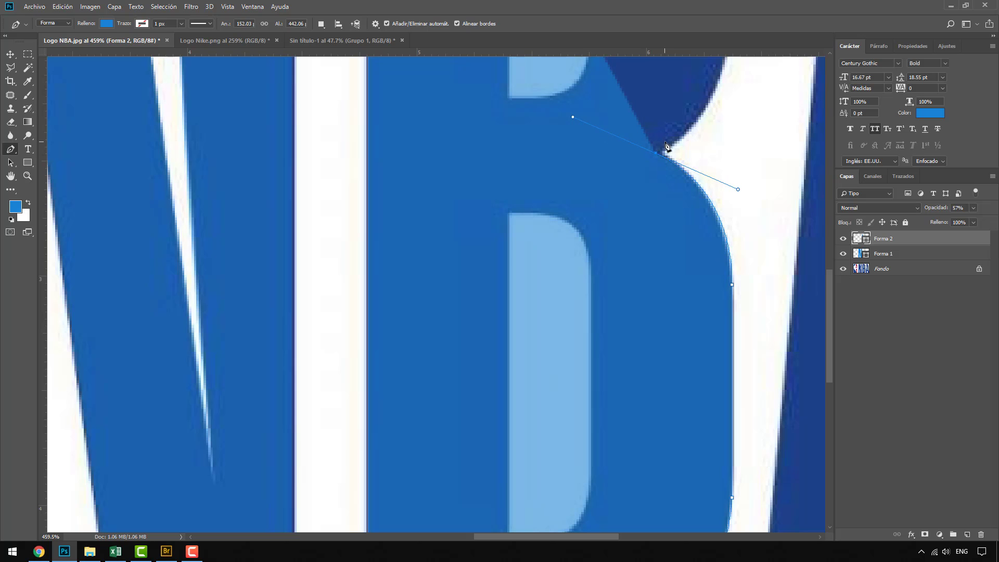
{"action": "scroll", "coordinate": [576, 337], "scroll_direction": "down", "scroll_amount": 1}
{"action": "scroll", "coordinate": [576, 337], "scroll_direction": "down", "scroll_amount": 1}
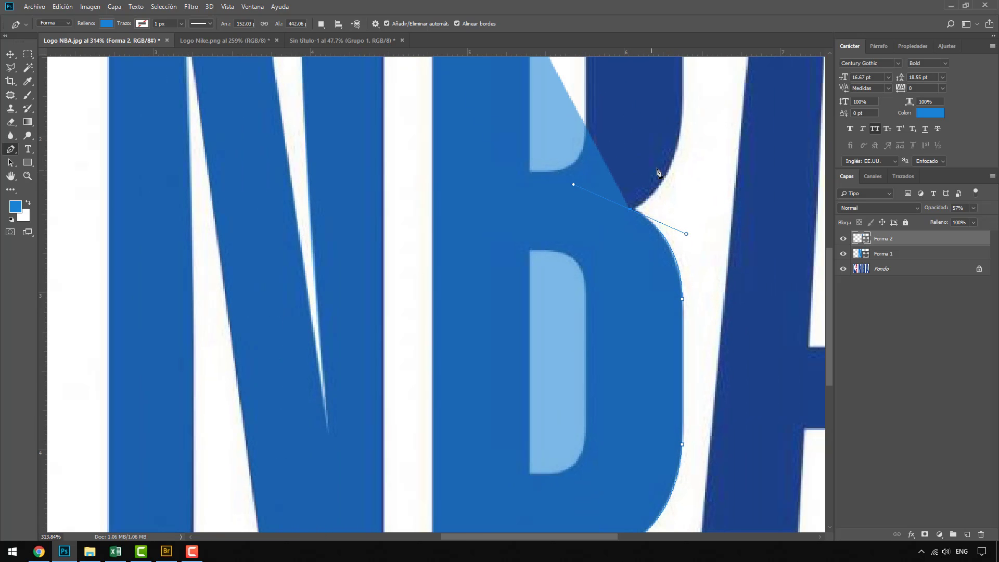
{"action": "left_click_drag", "start_coordinate": [677, 138], "coordinate": [674, 97]}
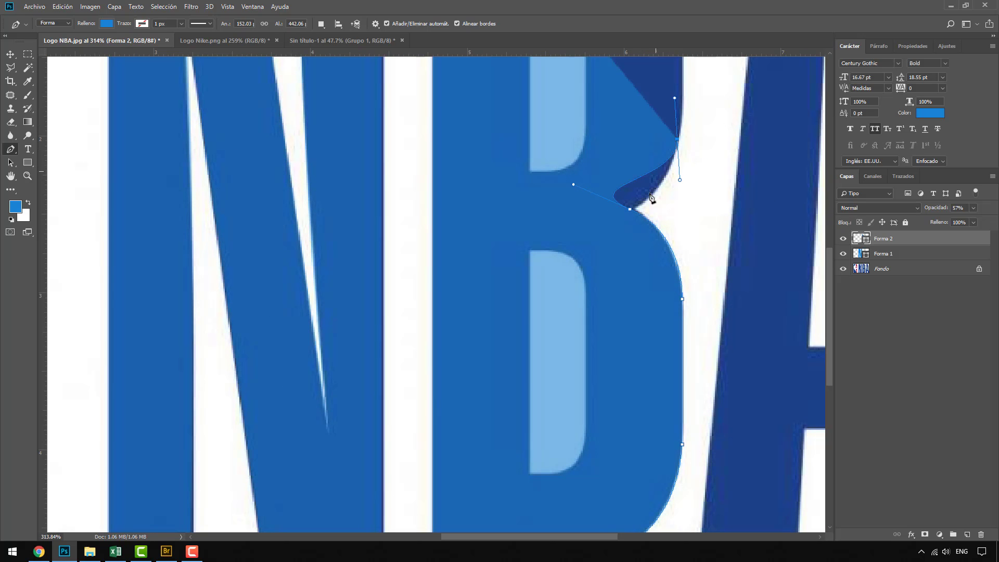
{"action": "left_click_drag", "start_coordinate": [628, 208], "coordinate": [634, 210]}
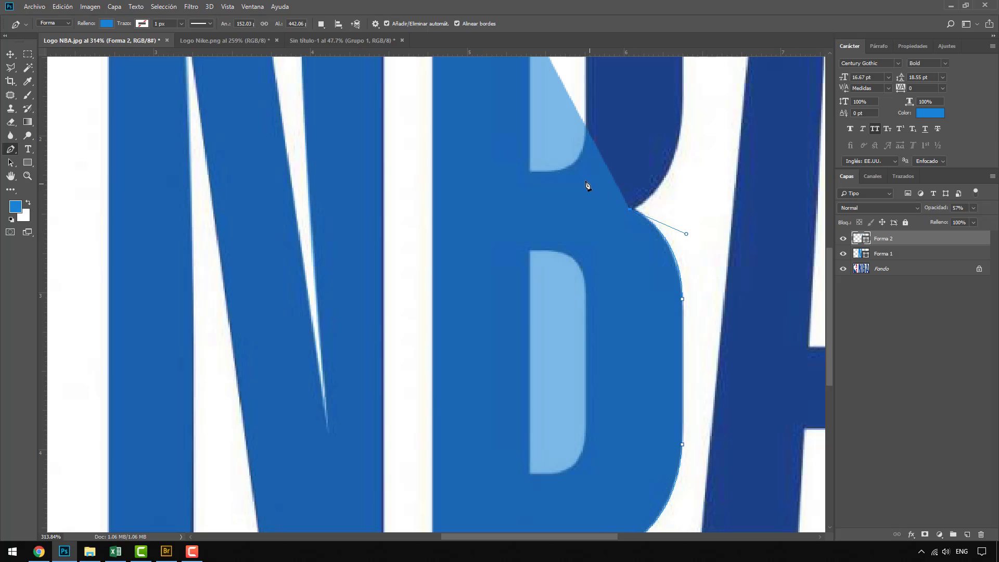
Trace a curve from the notch up to the upper bowl's straight right edge and remove its outgoing handle
{"action": "scroll", "coordinate": [648, 158], "scroll_direction": "down", "scroll_amount": 3}
{"action": "scroll", "coordinate": [666, 198], "scroll_direction": "up", "scroll_amount": 4}
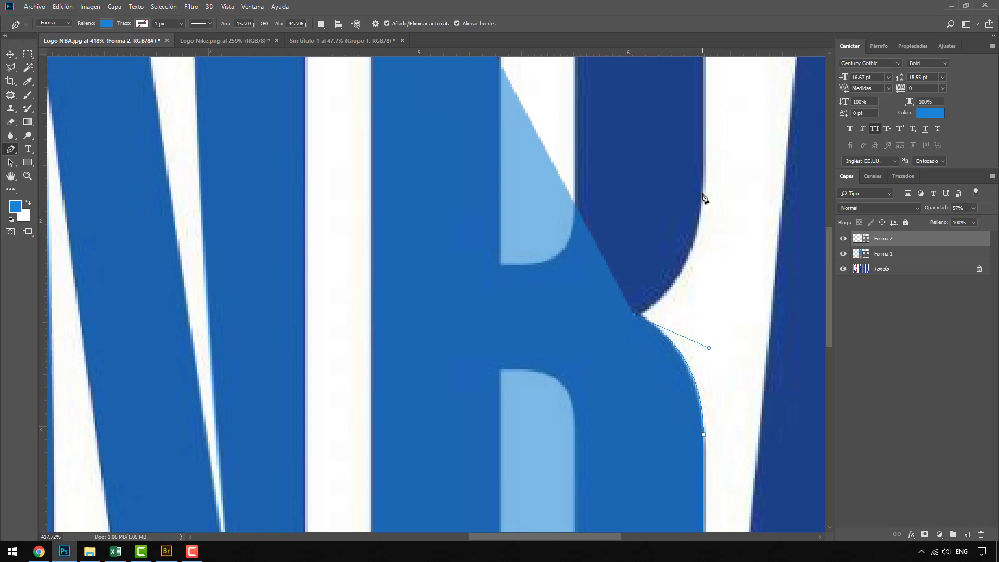
{"action": "left_click_drag", "start_coordinate": [702, 193], "coordinate": [702, 95]}
{"action": "left_click", "coordinate": [702, 194]}
{"action": "scroll", "coordinate": [716, 349], "scroll_direction": "down", "scroll_amount": 1}
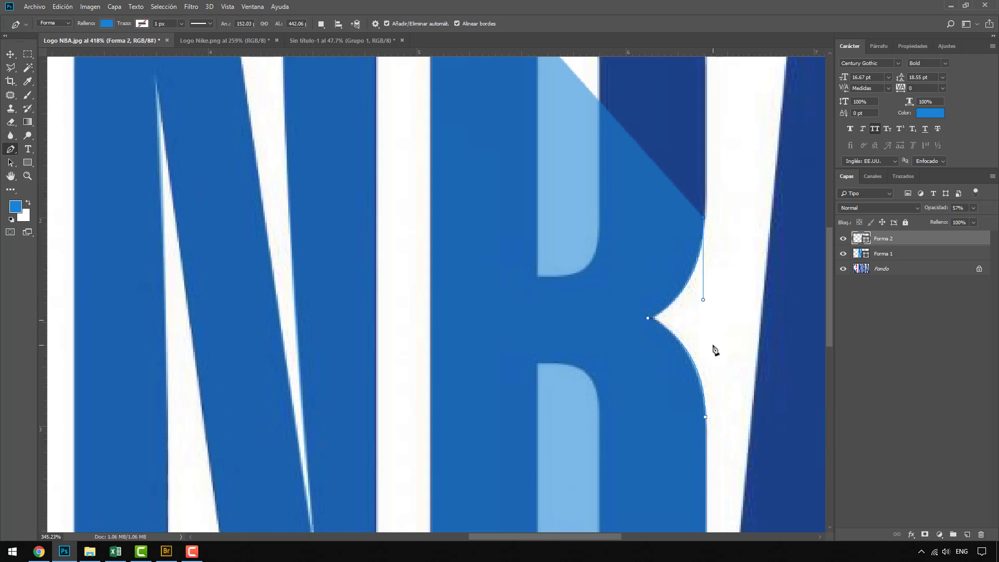
Trace the upper bowl's straight right edge and rounded upper corner, remove the last outgoing handle, and close the B outline along its top
{"action": "scroll", "coordinate": [681, 250], "scroll_direction": "down", "scroll_amount": 2}
{"action": "scroll", "coordinate": [683, 84], "scroll_direction": "up", "scroll_amount": 2}
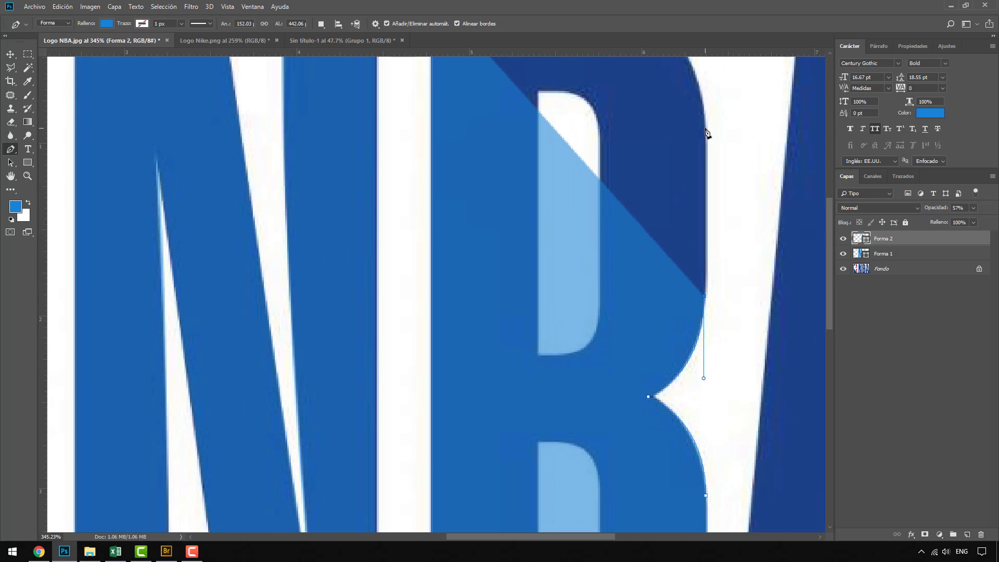
{"action": "scroll", "coordinate": [739, 234], "scroll_direction": "down", "scroll_amount": 1}
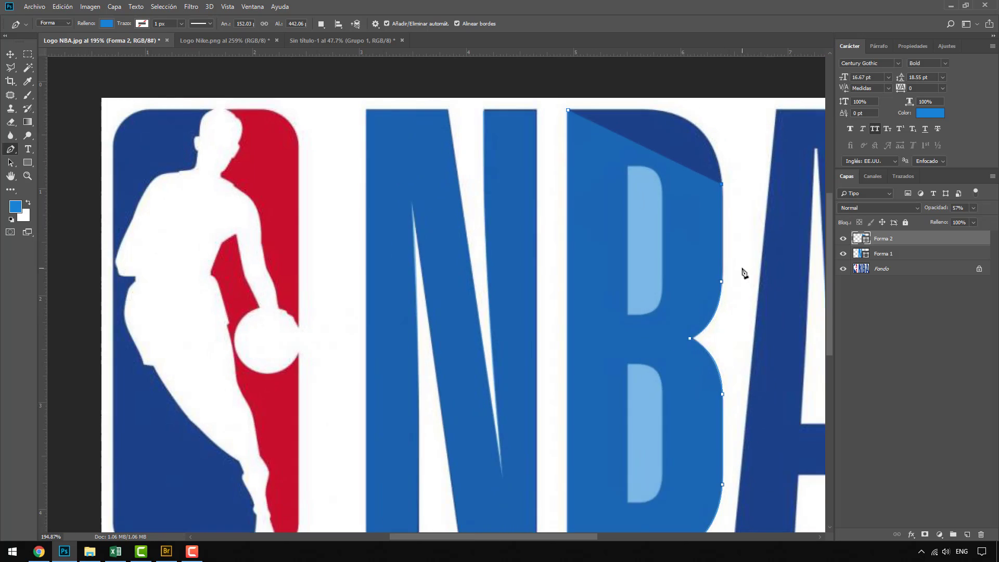
{"action": "scroll", "coordinate": [557, 65], "scroll_direction": "down", "scroll_amount": 1}
{"action": "scroll", "coordinate": [555, 68], "scroll_direction": "up", "scroll_amount": 2}
{"action": "scroll", "coordinate": [556, 68], "scroll_direction": "up", "scroll_amount": 2}
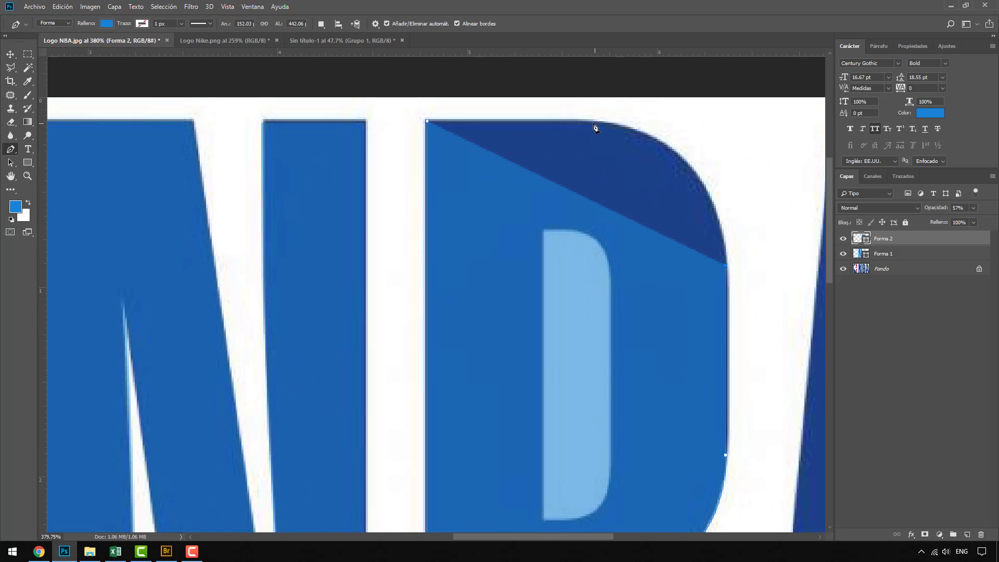
{"action": "left_click_drag", "start_coordinate": [591, 122], "coordinate": [447, 112]}
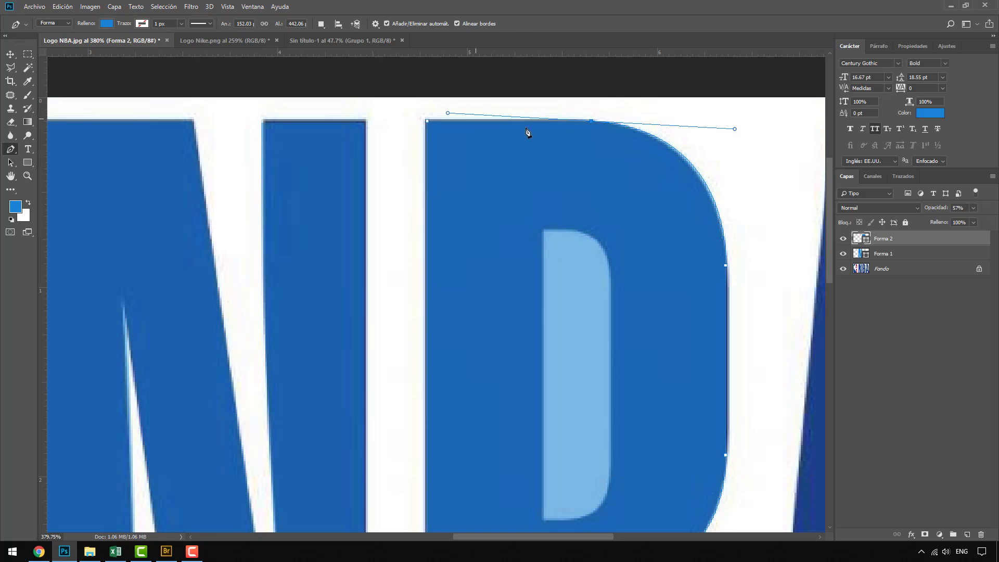
{"action": "left_click", "coordinate": [592, 122]}
{"action": "left_click", "coordinate": [426, 124]}
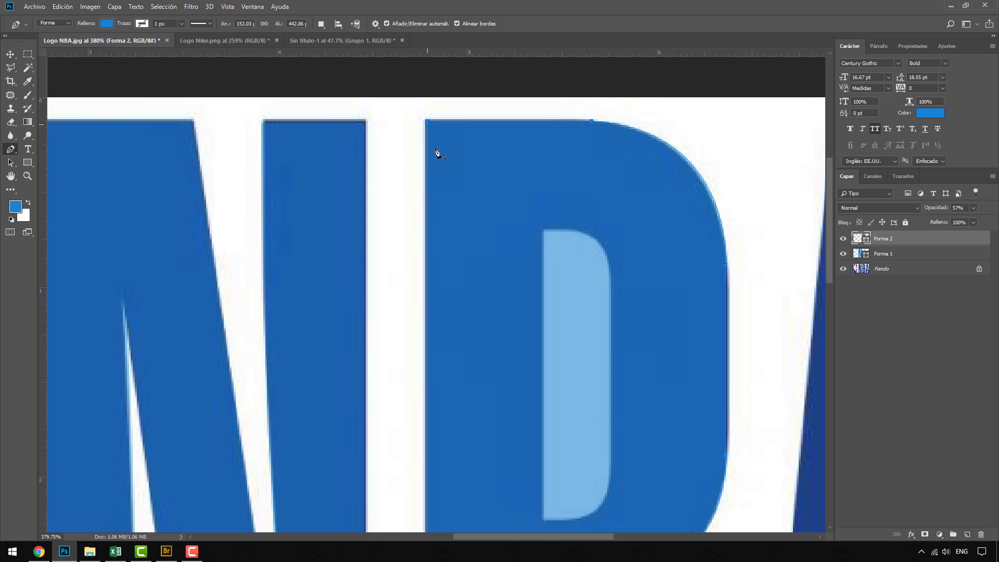
Start a new Pen shape along the left edge and base of the B's upper counter and curve its lower-right corner
{"action": "scroll", "coordinate": [435, 152], "scroll_direction": "down", "scroll_amount": 5}
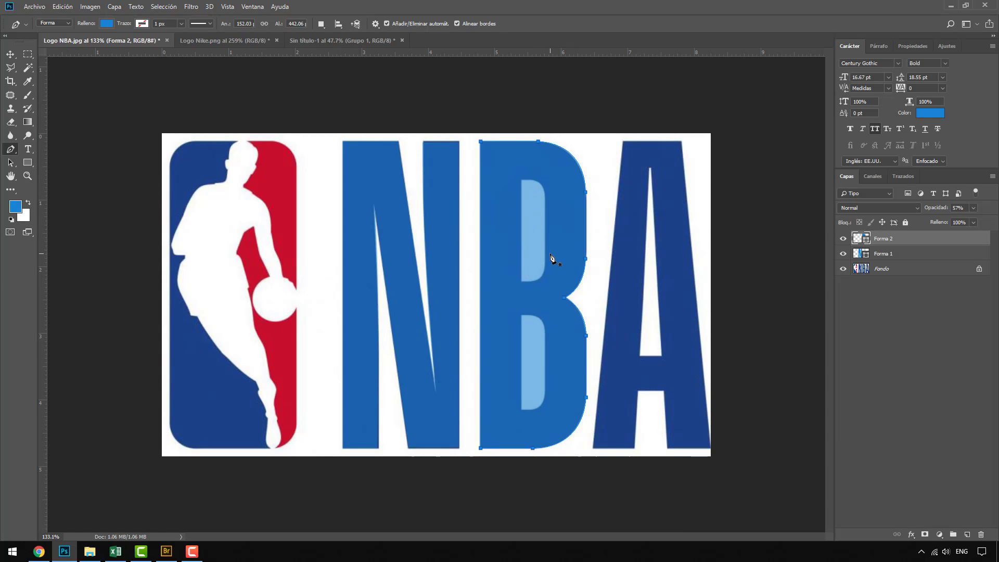
{"action": "scroll", "coordinate": [531, 174], "scroll_direction": "up", "scroll_amount": 4}
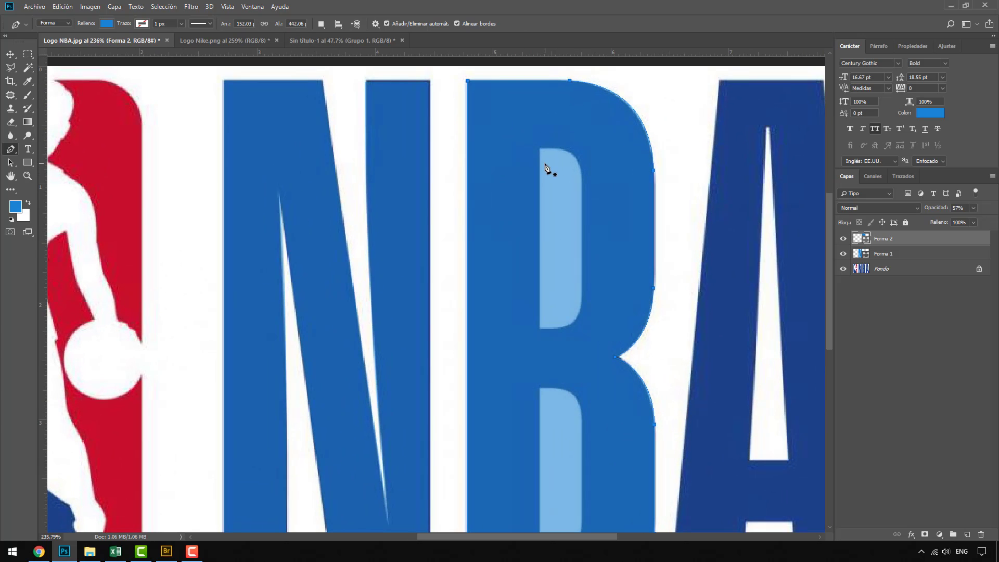
{"action": "scroll", "coordinate": [544, 162], "scroll_direction": "up", "scroll_amount": 1}
{"action": "left_click", "coordinate": [540, 147]}
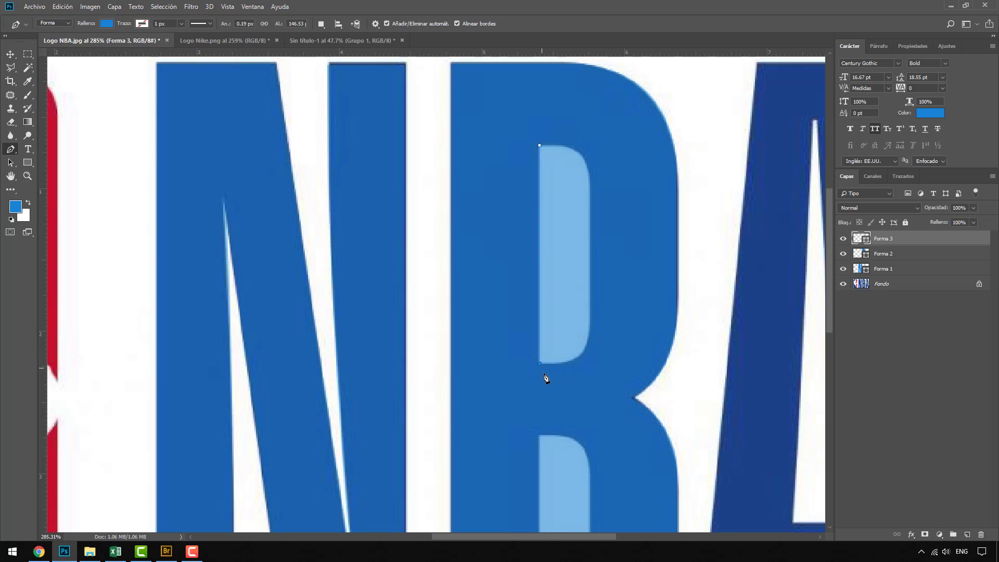
{"action": "scroll", "coordinate": [575, 364], "scroll_direction": "up", "scroll_amount": 3}
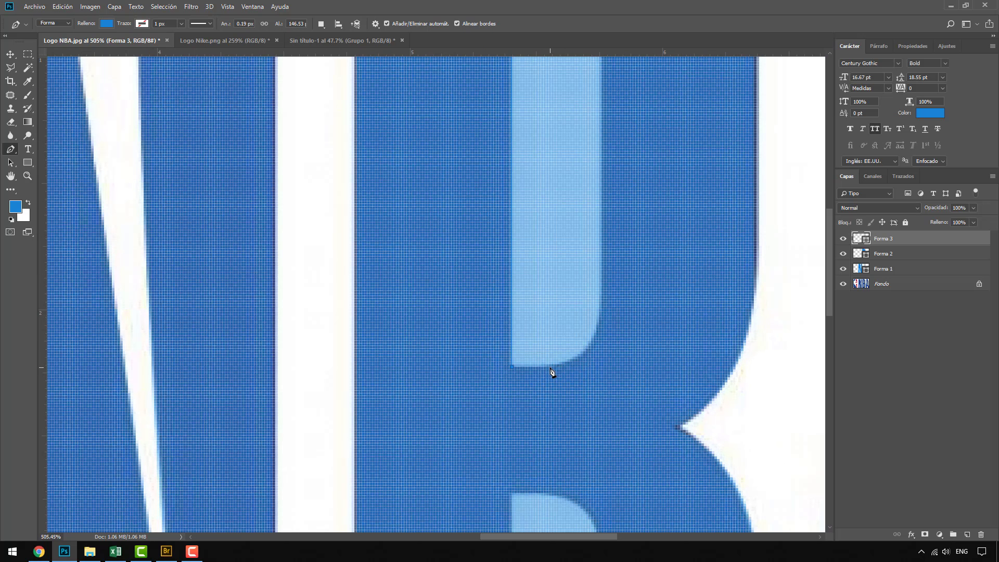
{"action": "left_click_drag", "start_coordinate": [549, 367], "coordinate": [597, 372]}
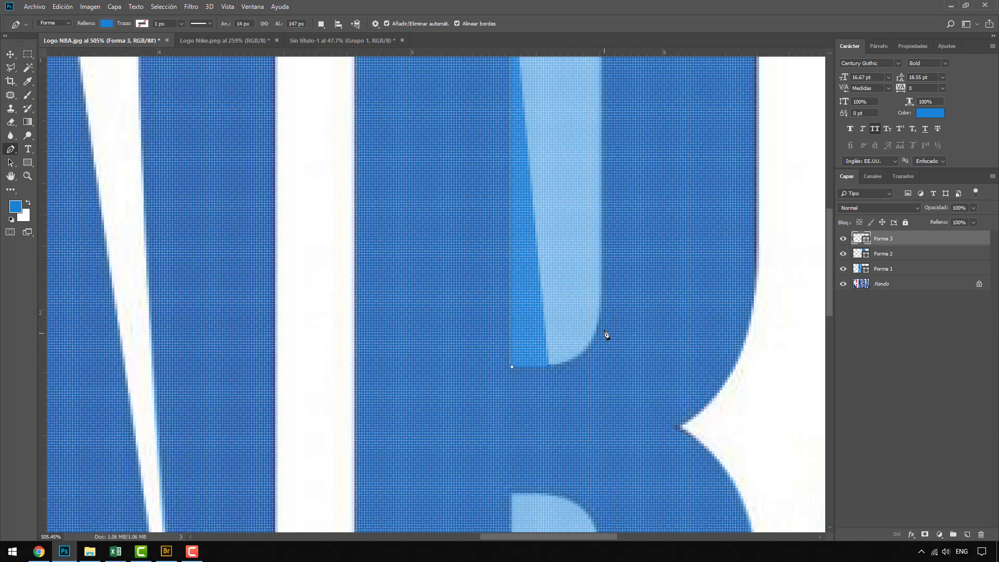
{"action": "left_click", "coordinate": [604, 263]}
Trace the upper counter's straight right side and rounded upper-right corner, and close the shape at its starting anchor
{"action": "scroll", "coordinate": [603, 317], "scroll_direction": "down", "scroll_amount": 2}
{"action": "scroll", "coordinate": [606, 260], "scroll_direction": "up", "scroll_amount": 3}
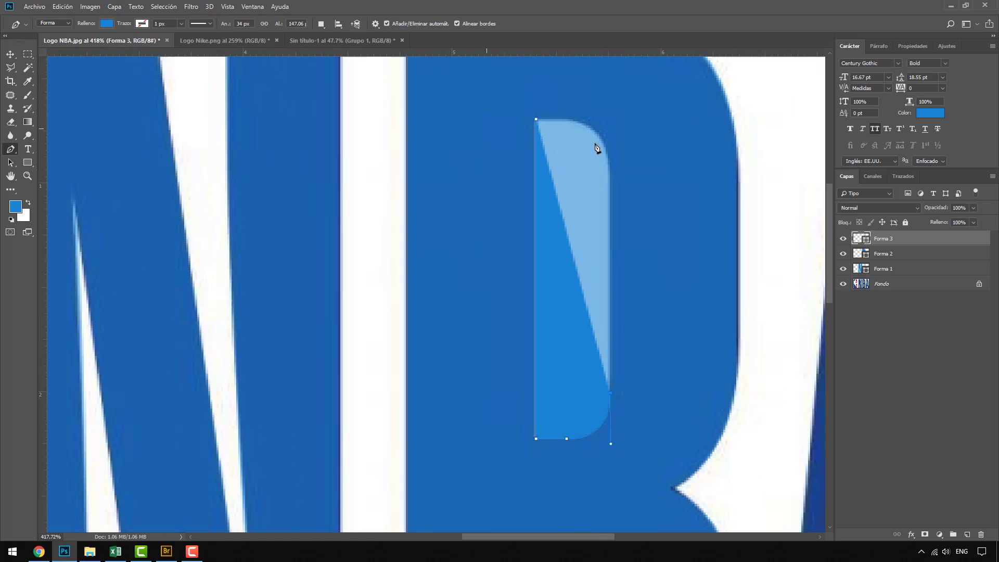
{"action": "left_click_drag", "start_coordinate": [610, 167], "coordinate": [607, 132]}
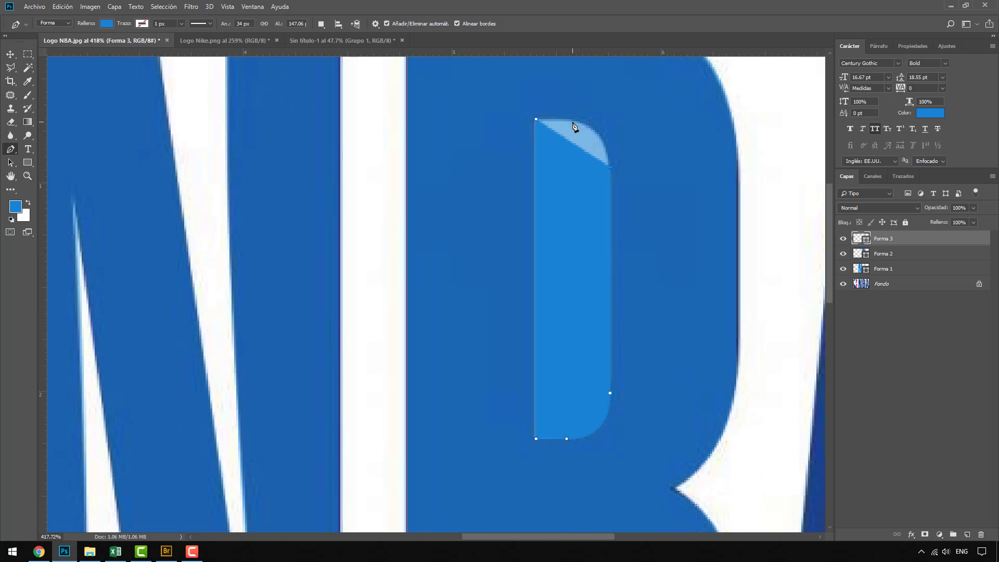
{"action": "left_click_drag", "start_coordinate": [533, 110], "coordinate": [533, 124]}
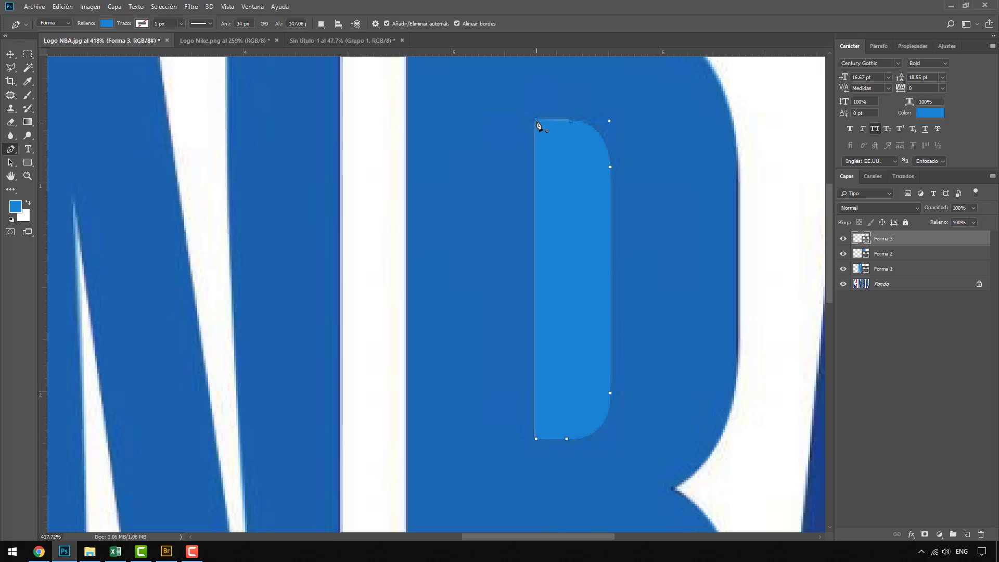
{"action": "key", "text": "ctrl+0"}
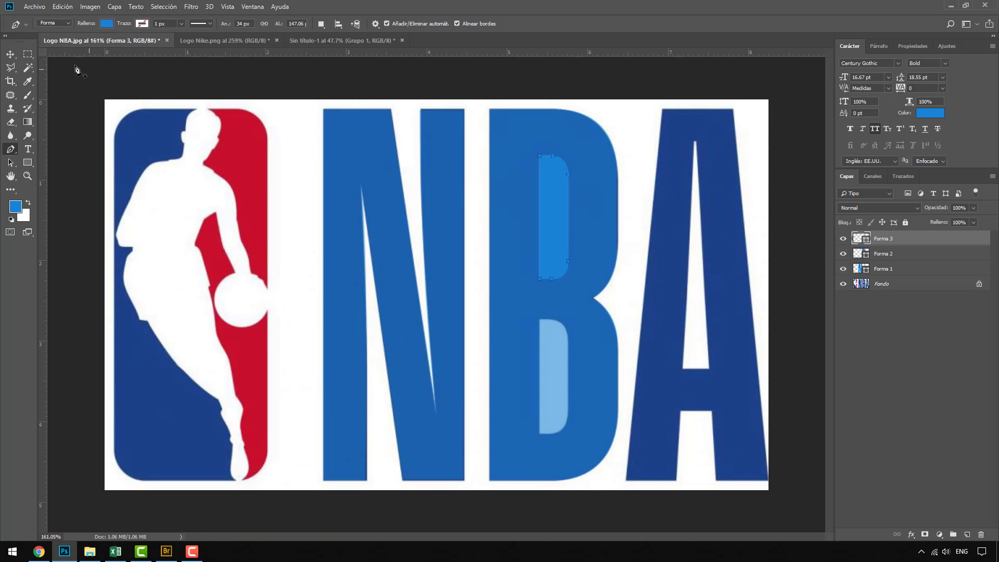
Duplicate the upper counter shape and move the copy down over the B's lower counter
{"action": "key", "text": "v"}
{"action": "mouse_move", "coordinate": [843, 253]}
{"action": "left_mouse_down"}
{"action": "mouse_move", "coordinate": [843, 288]}
{"action": "mouse_move", "coordinate": [822, 290]}
{"action": "mouse_move", "coordinate": [843, 255]}
{"action": "mouse_move", "coordinate": [843, 268]}
{"action": "left_mouse_up"}
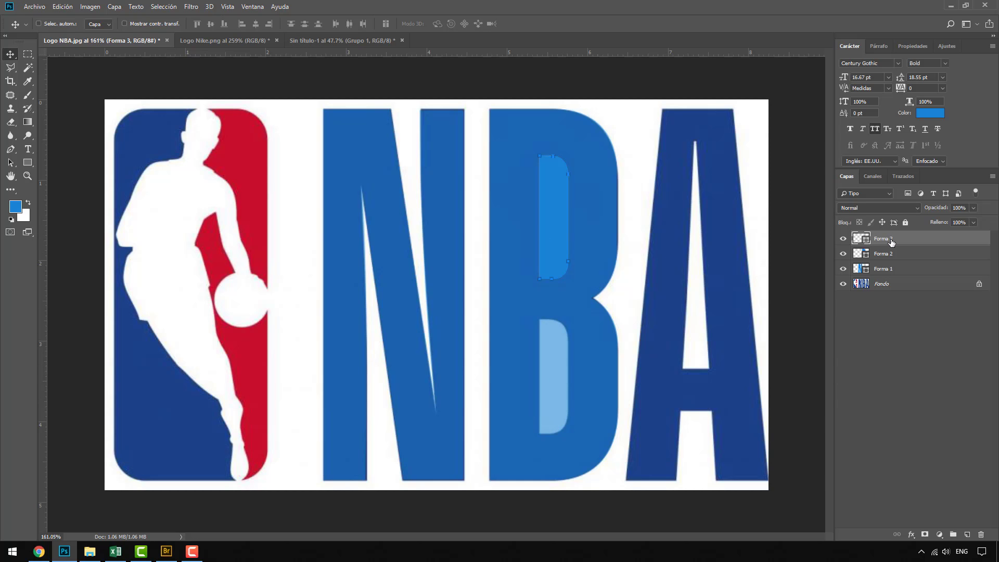
{"action": "key", "text": "ctrl+j"}
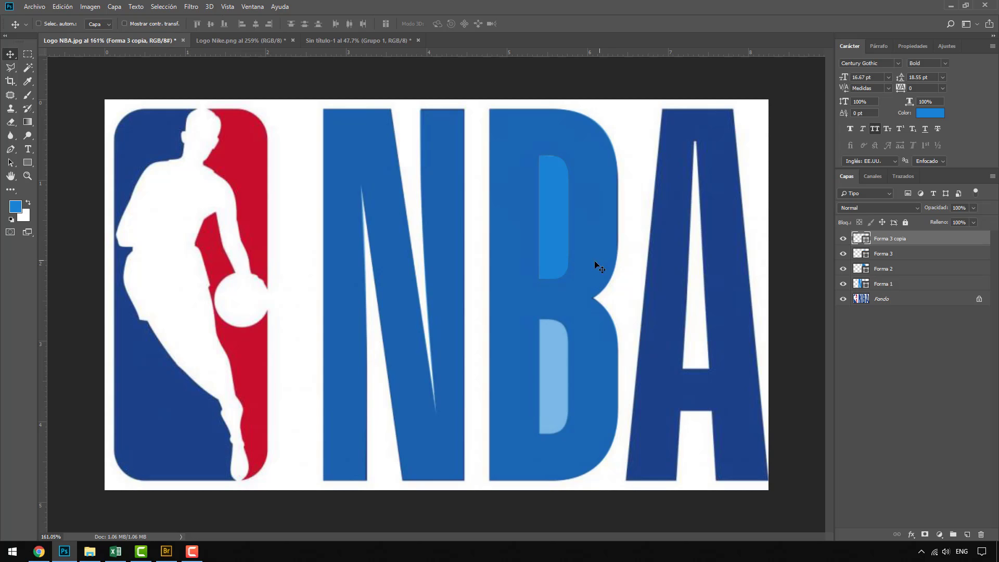
{"action": "left_click_drag", "start_coordinate": [553, 219], "coordinate": [557, 373]}
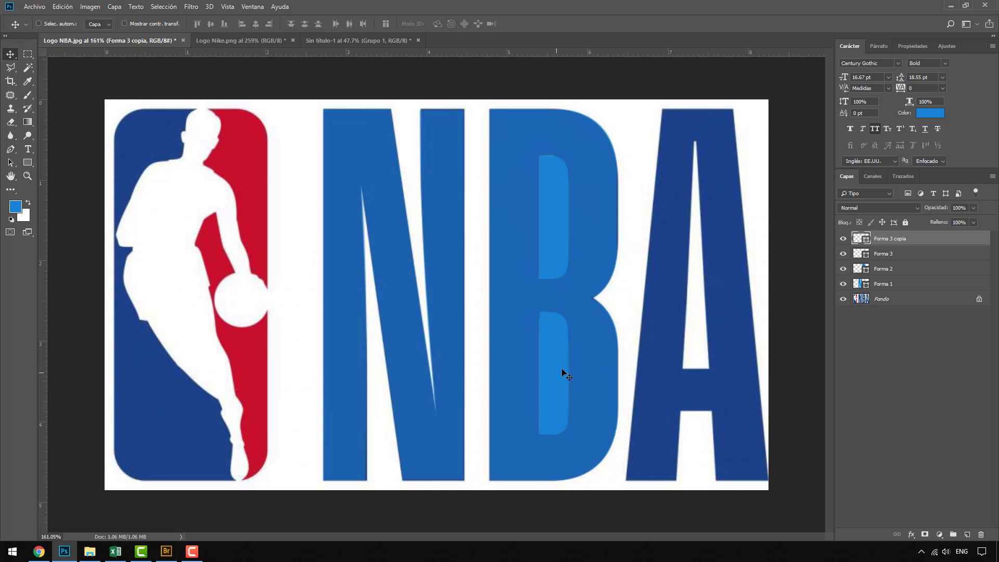
Lower the counter copy's opacity to 68% and shorten it from its top edge to 93.84% height to fit the lower counter
{"action": "left_click", "coordinate": [973, 208]}
{"action": "left_click_drag", "start_coordinate": [960, 219], "coordinate": [958, 219]}
{"action": "scroll", "coordinate": [565, 375], "scroll_direction": "up", "scroll_amount": 2}
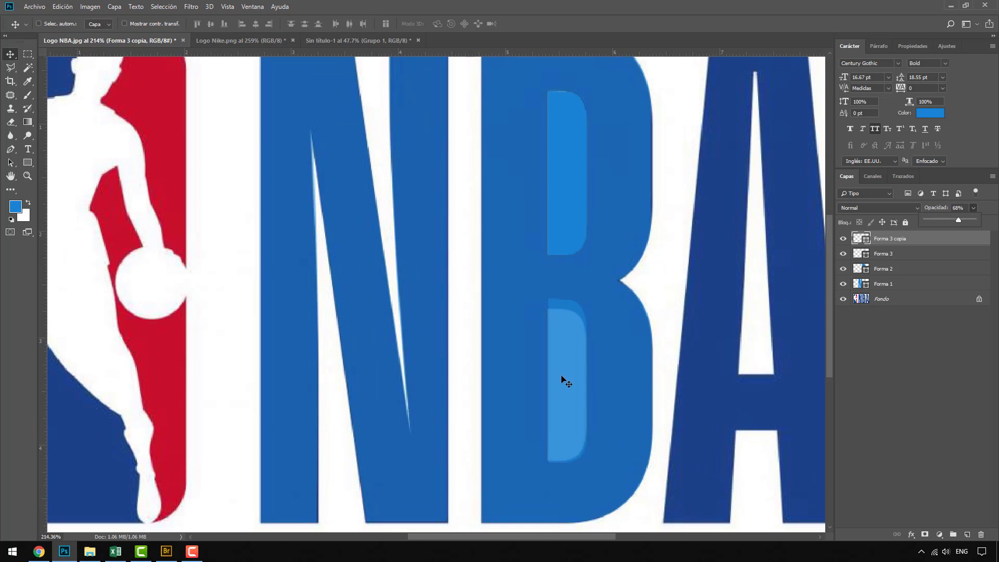
{"action": "key", "text": "ctrl+t"}
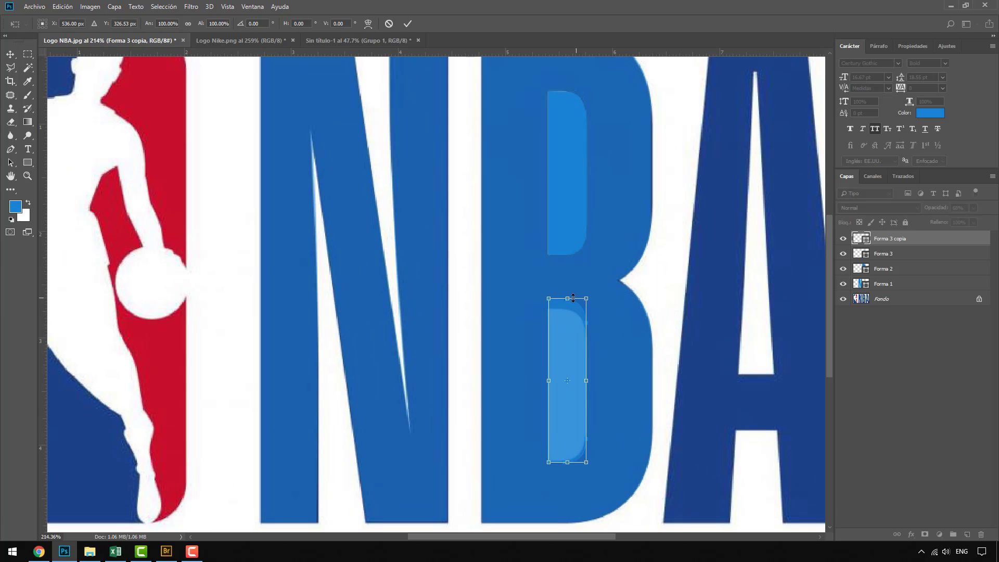
{"action": "left_click_drag", "start_coordinate": [567, 299], "coordinate": [568, 309]}
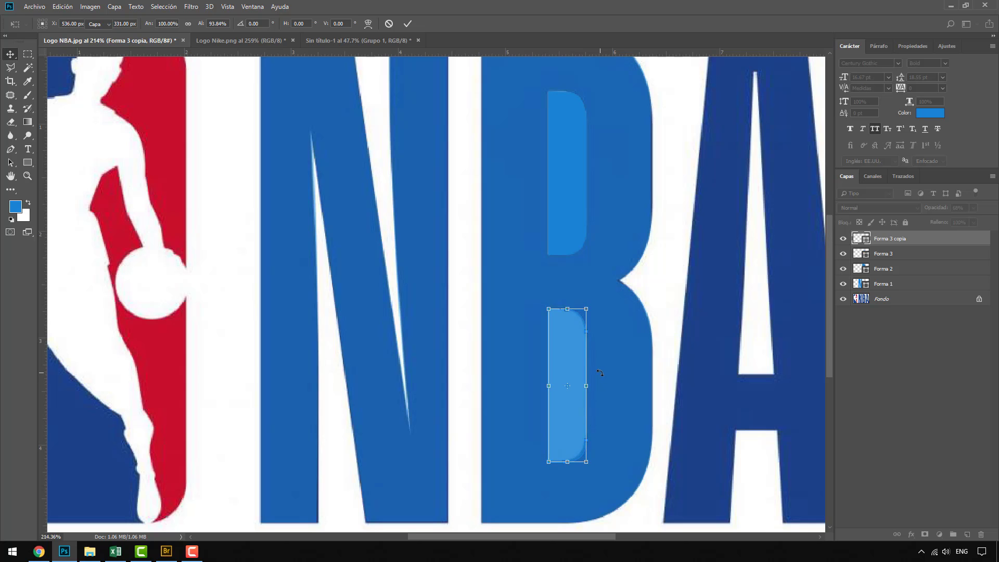
{"action": "key", "text": "Return"}
{"action": "key", "text": "ctrl+0"}
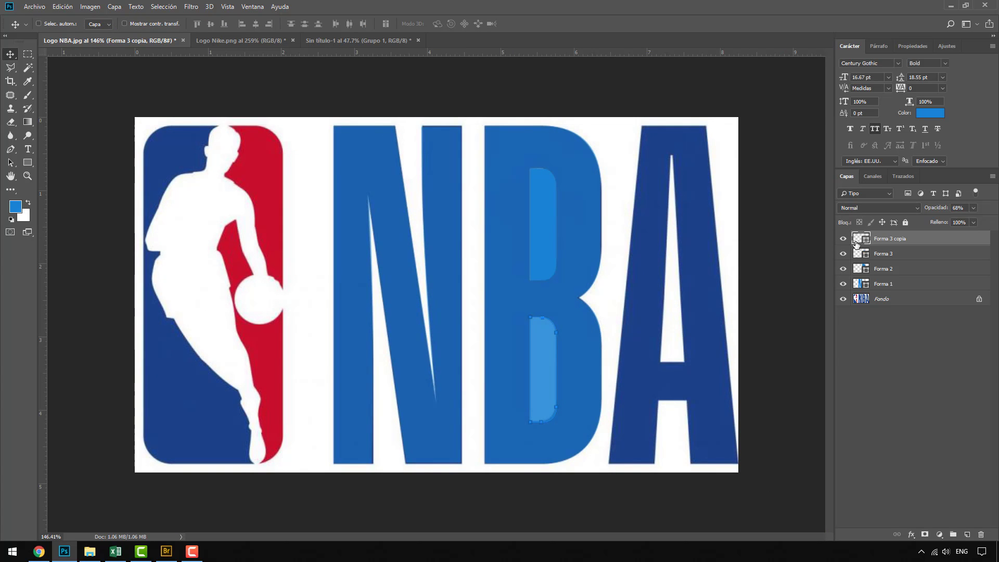
Restore the opacity of the lower counter copy, the B shape and the N shape to 100%
{"action": "left_click", "coordinate": [973, 209]}
{"action": "left_click_drag", "start_coordinate": [971, 219], "coordinate": [994, 220]}
{"action": "left_click", "coordinate": [896, 255]}
{"action": "left_click", "coordinate": [970, 210]}
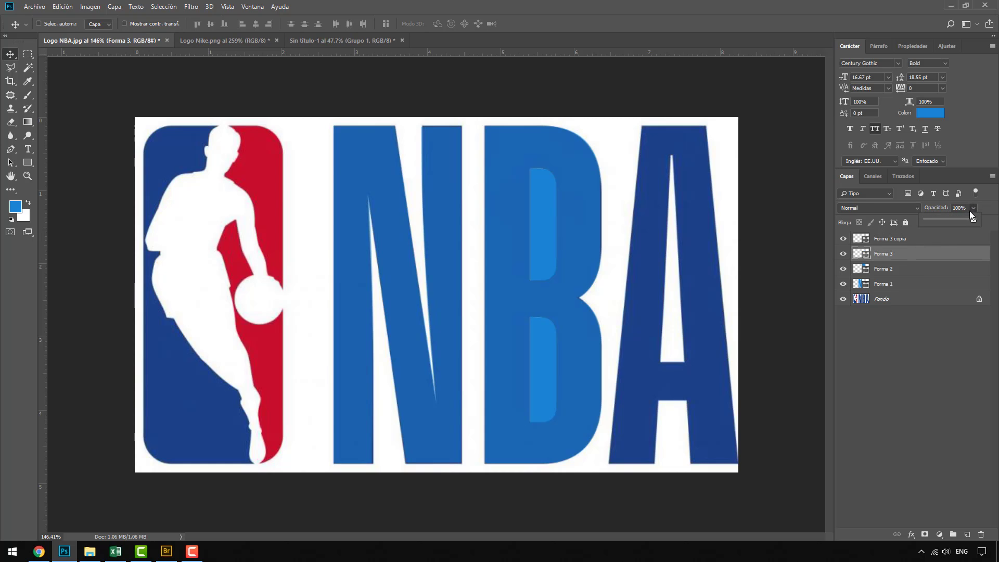
{"action": "left_click", "coordinate": [912, 271]}
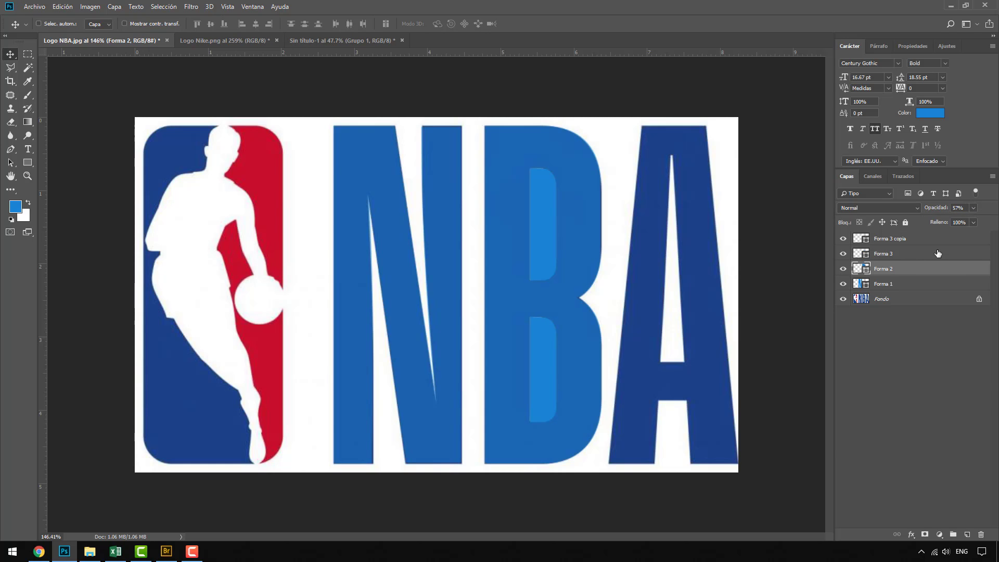
{"action": "left_click_drag", "start_coordinate": [974, 219], "coordinate": [991, 219]}
{"action": "left_click", "coordinate": [884, 286]}
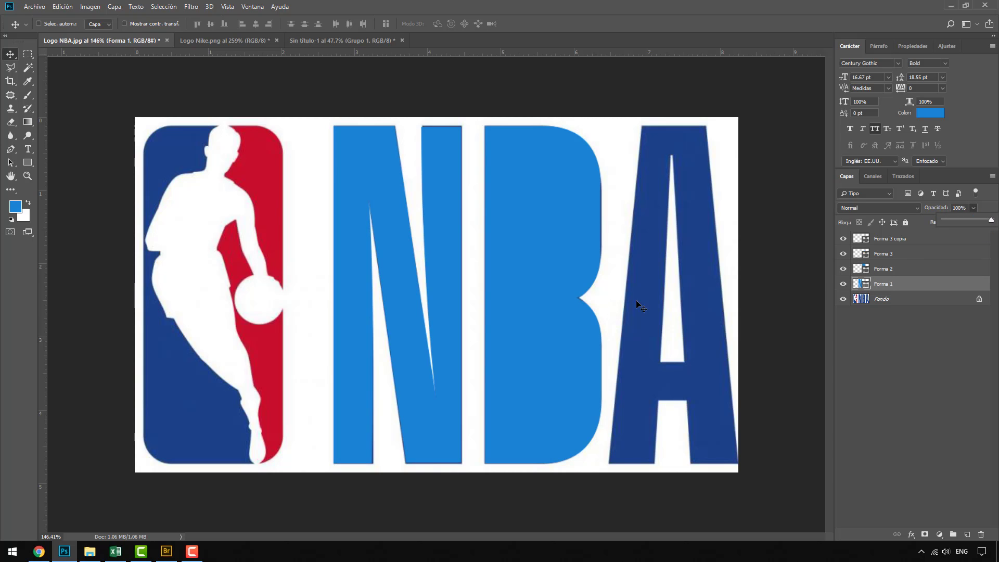
Recolour the N and B shapes with the dark blue 1d4289 sampled from the letter A
{"action": "double_click", "coordinate": [862, 283]}
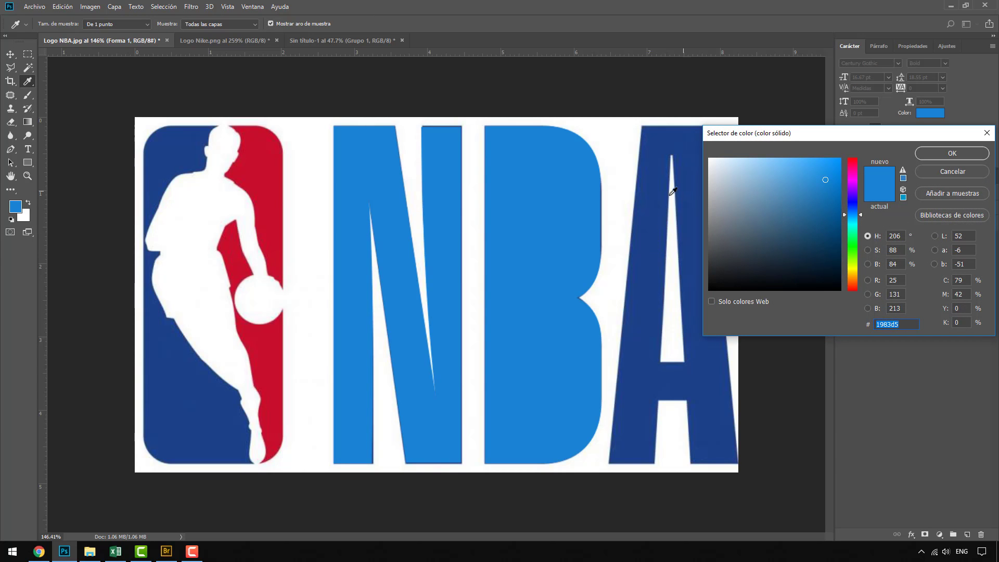
{"action": "left_click", "coordinate": [660, 149]}
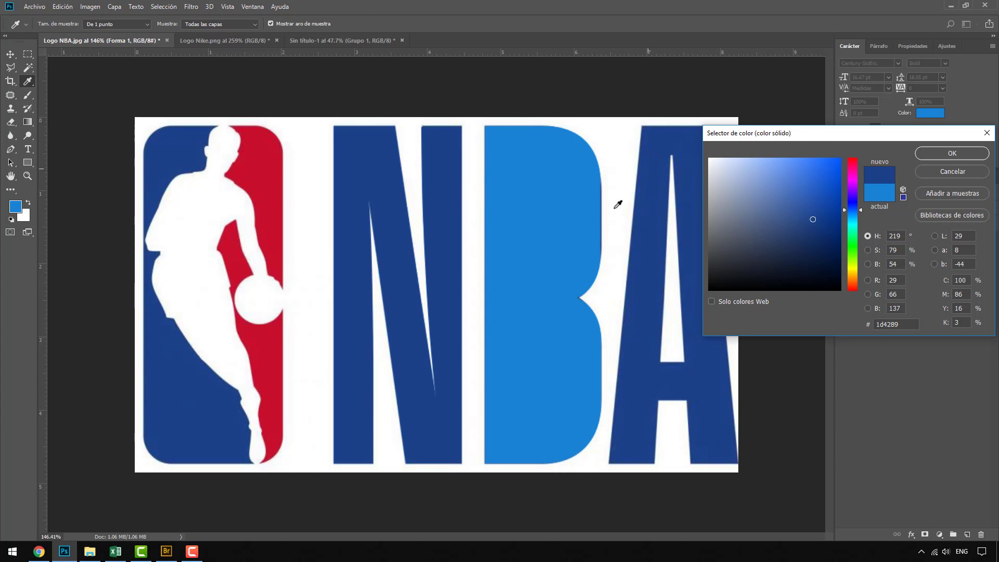
{"action": "left_click", "coordinate": [932, 154]}
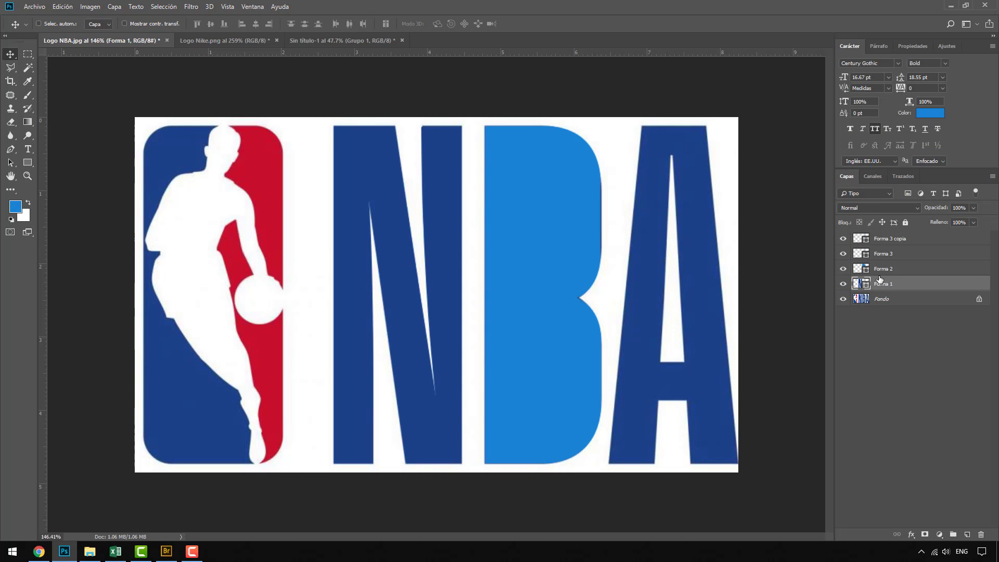
{"action": "left_click", "coordinate": [879, 269]}
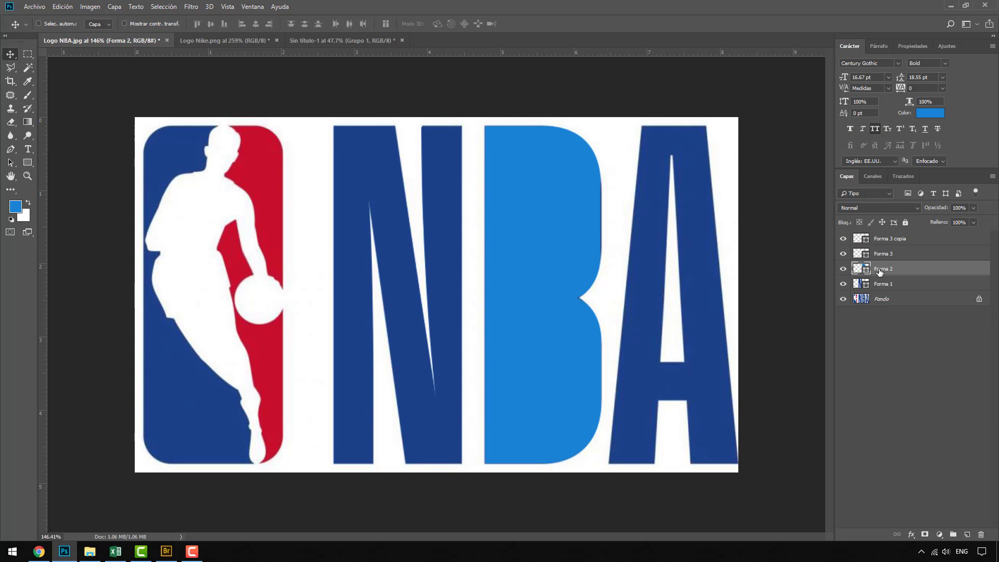
{"action": "double_click", "coordinate": [865, 270]}
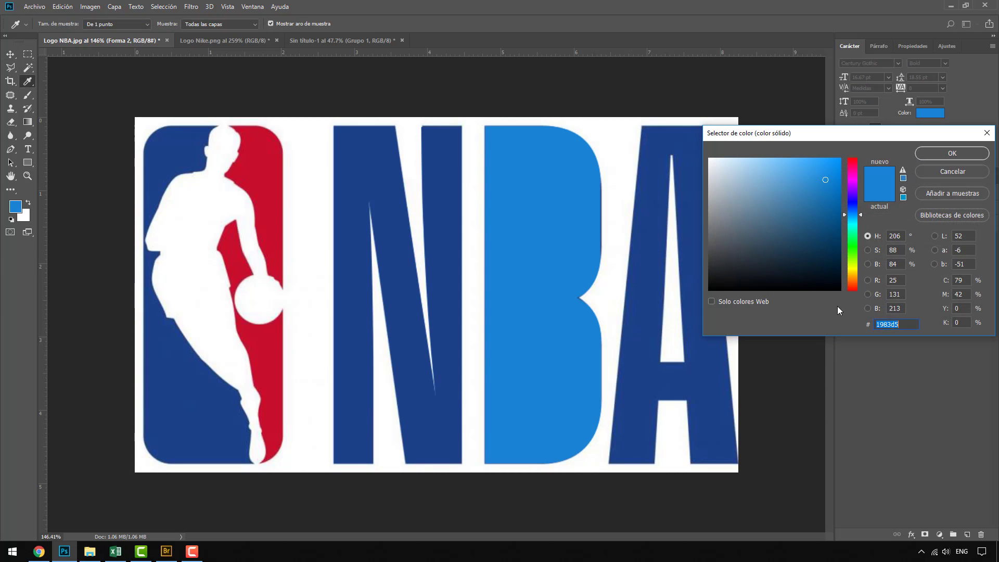
{"action": "left_click", "coordinate": [658, 271]}
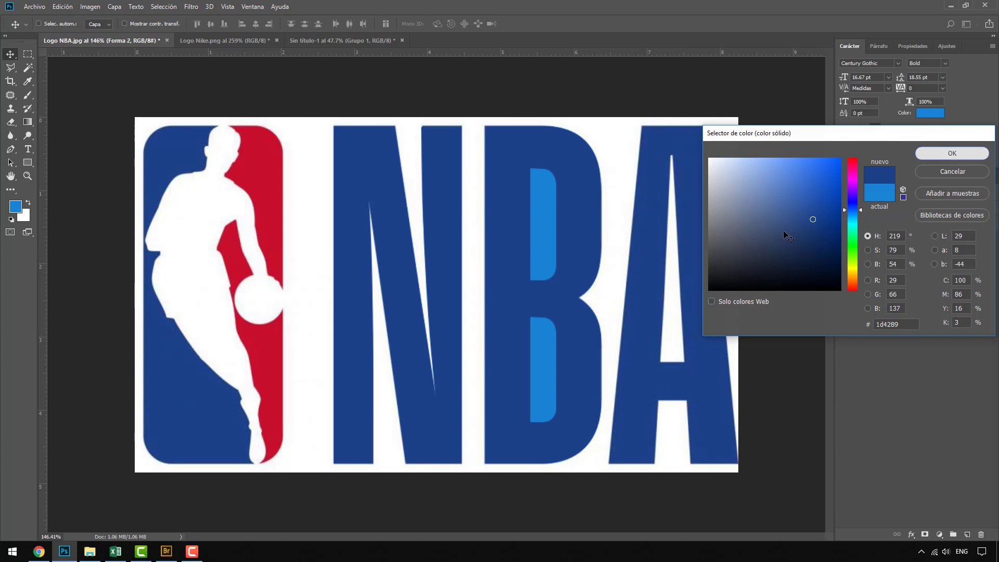
{"action": "key", "text": "Return"}
Change the fill colour of the B's upper counter shape to white
{"action": "left_click", "coordinate": [875, 254]}
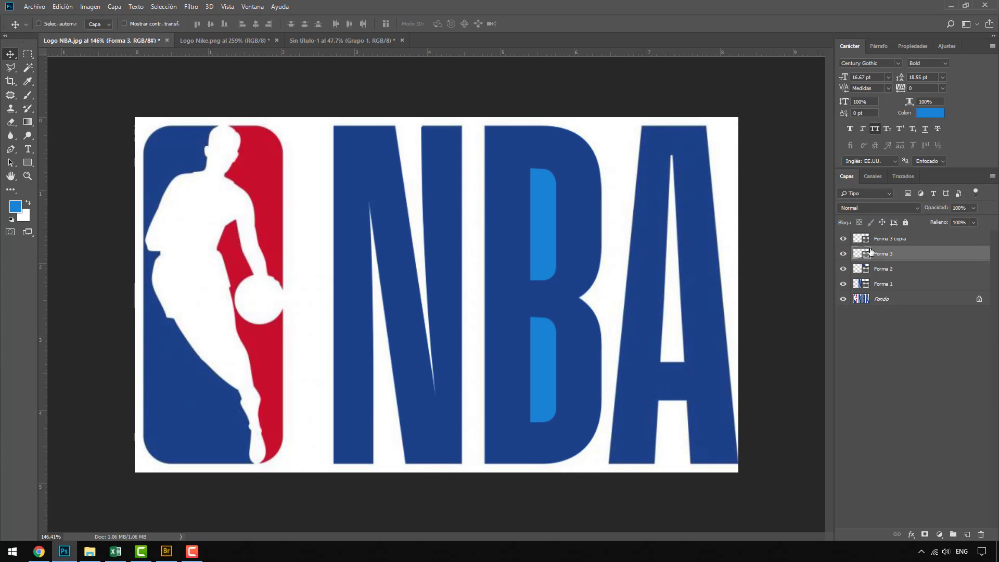
{"action": "double_click", "coordinate": [859, 254]}
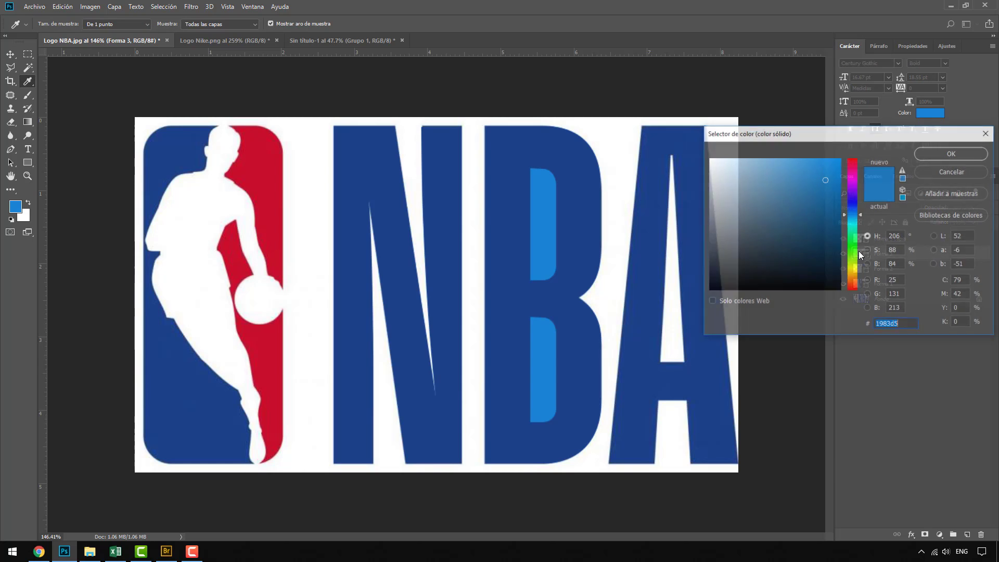
{"action": "left_click_drag", "start_coordinate": [747, 225], "coordinate": [706, 155]}
{"action": "left_click", "coordinate": [915, 155]}
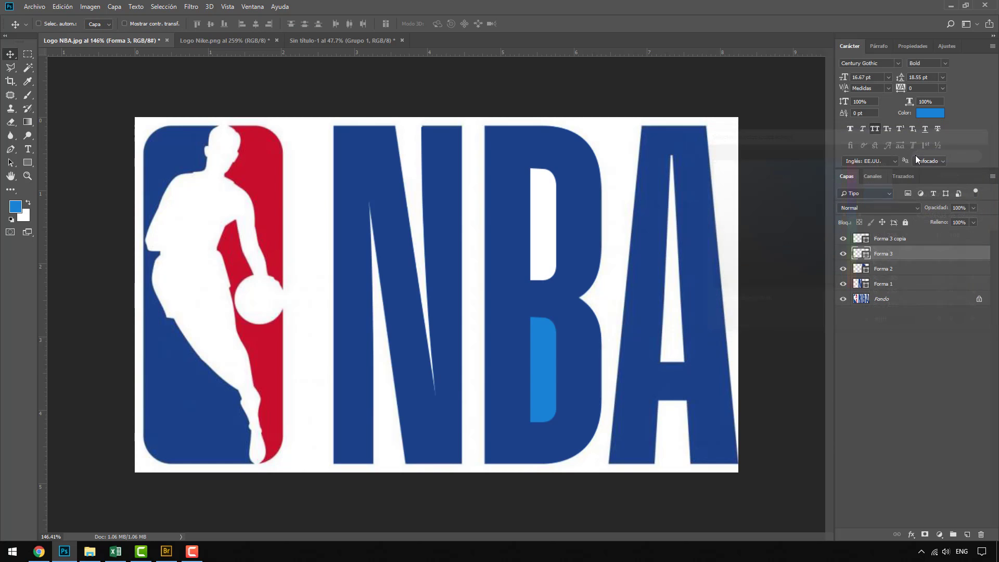
Recolour the shape in the B's lower opening white, and check the traced letters with the background layer temporarily hidden
{"action": "double_click", "coordinate": [853, 241]}
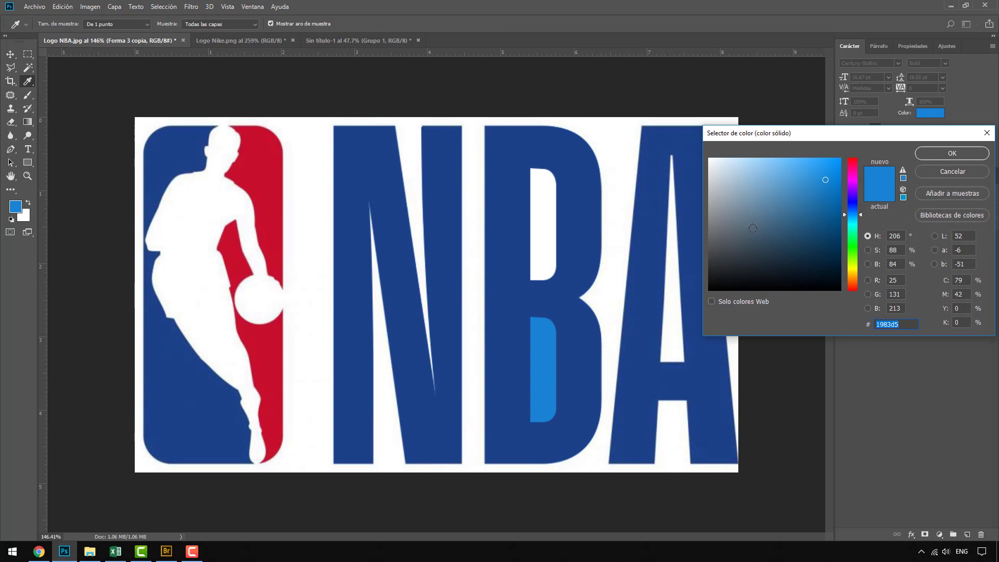
{"action": "left_click", "coordinate": [712, 160]}
{"action": "left_click", "coordinate": [922, 156]}
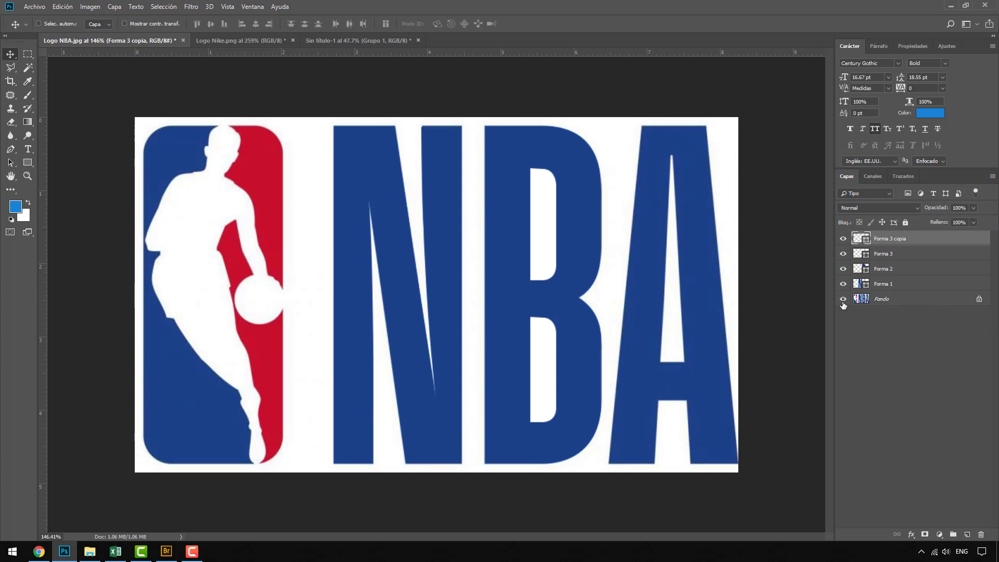
{"action": "left_click", "coordinate": [843, 299]}
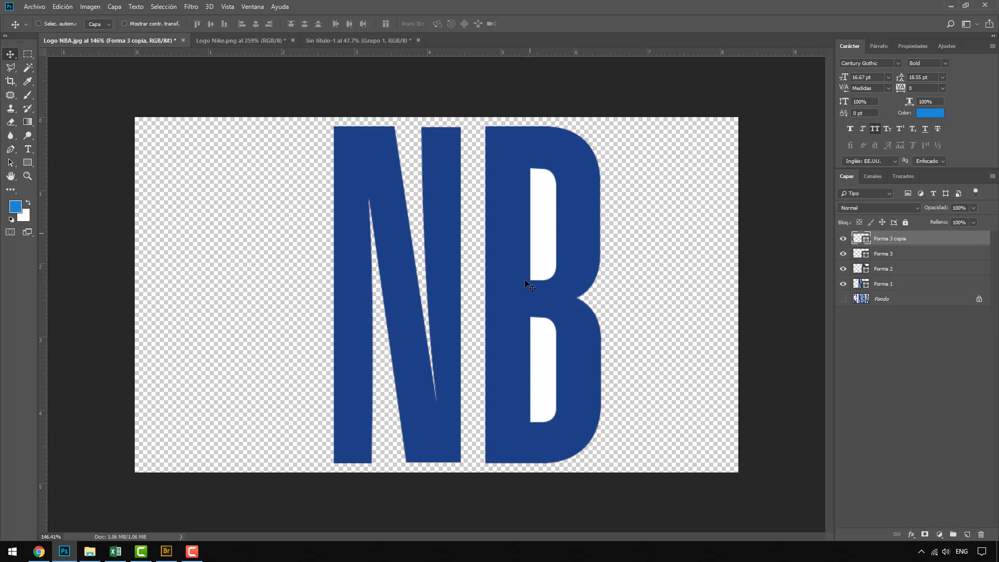
{"action": "left_click", "coordinate": [843, 299]}
With the Pen tool active, set the foreground colour to the dark blue 1d4289 sampled from the letter A
{"action": "scroll", "coordinate": [746, 432], "scroll_direction": "up", "scroll_amount": 2}
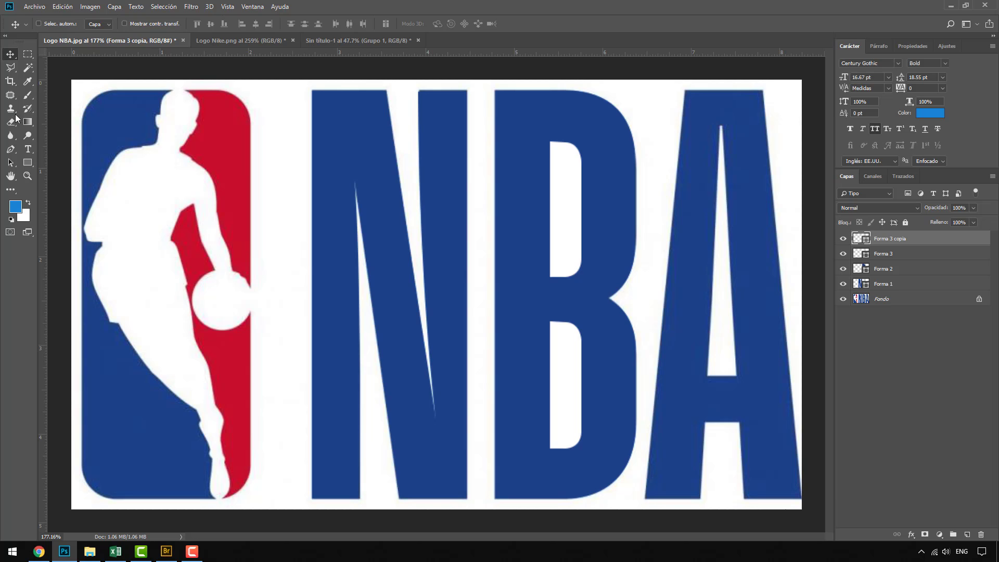
{"action": "left_click", "coordinate": [12, 149]}
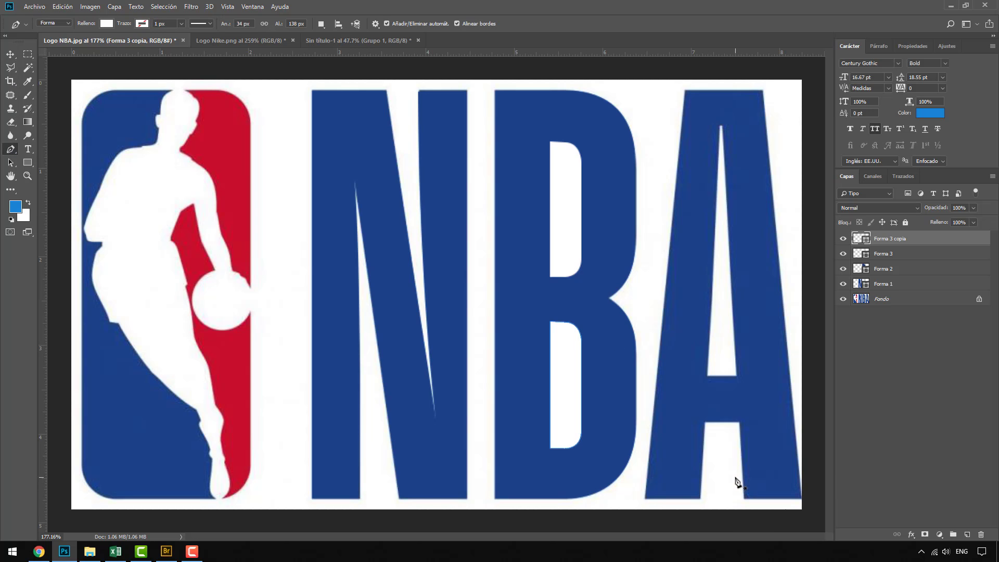
{"action": "left_click", "coordinate": [15, 207]}
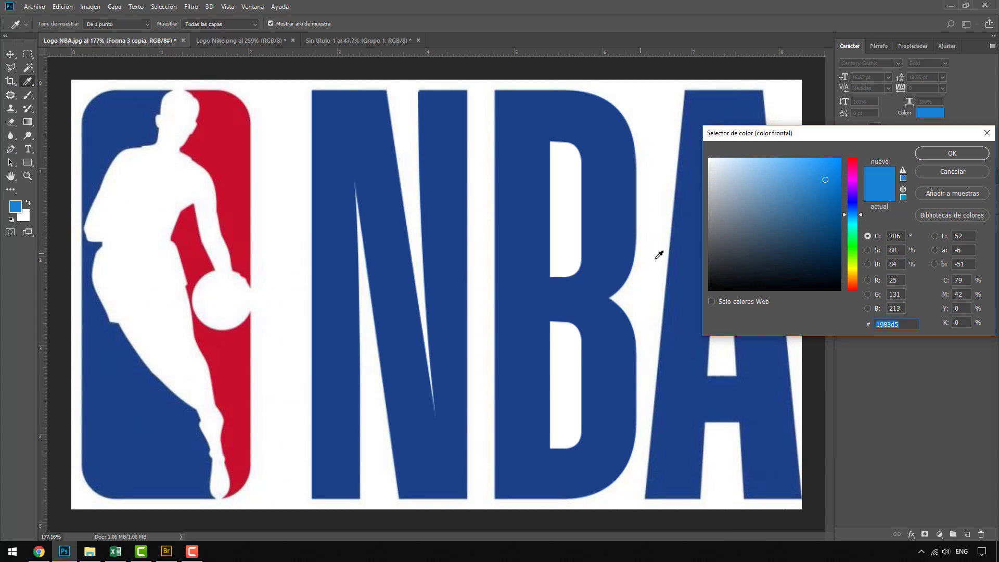
{"action": "left_click", "coordinate": [691, 270]}
{"action": "left_click", "coordinate": [940, 154]}
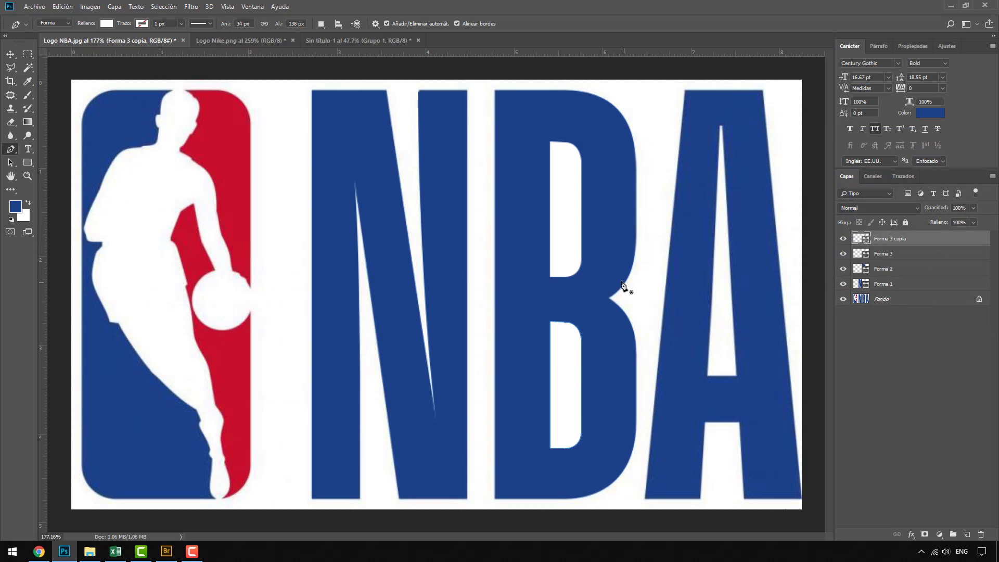
Set the foreground colour to a fully saturated bright green
{"action": "left_click", "coordinate": [17, 207]}
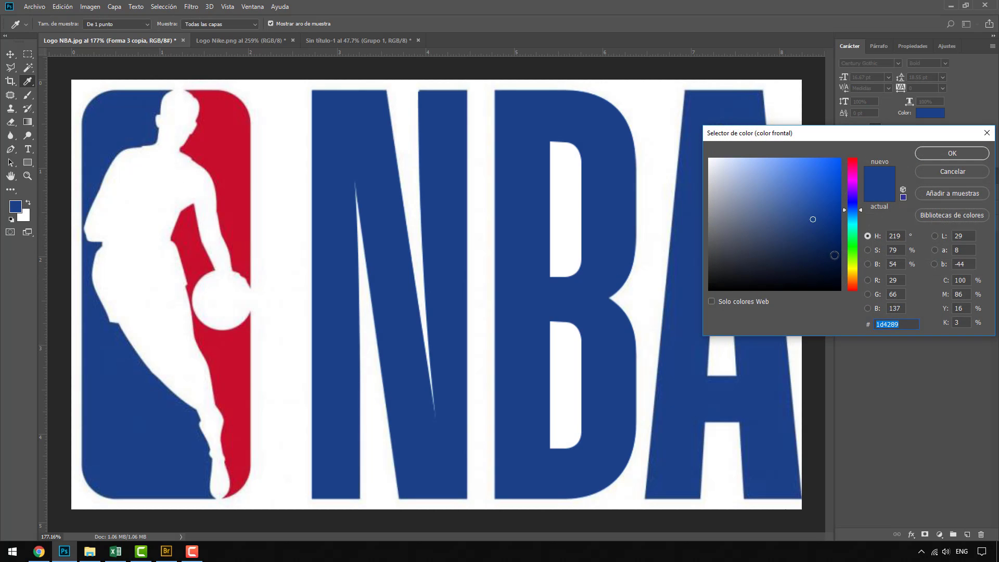
{"action": "left_click", "coordinate": [852, 250]}
{"action": "left_click_drag", "start_coordinate": [828, 182], "coordinate": [842, 157]}
{"action": "left_click", "coordinate": [935, 154]}
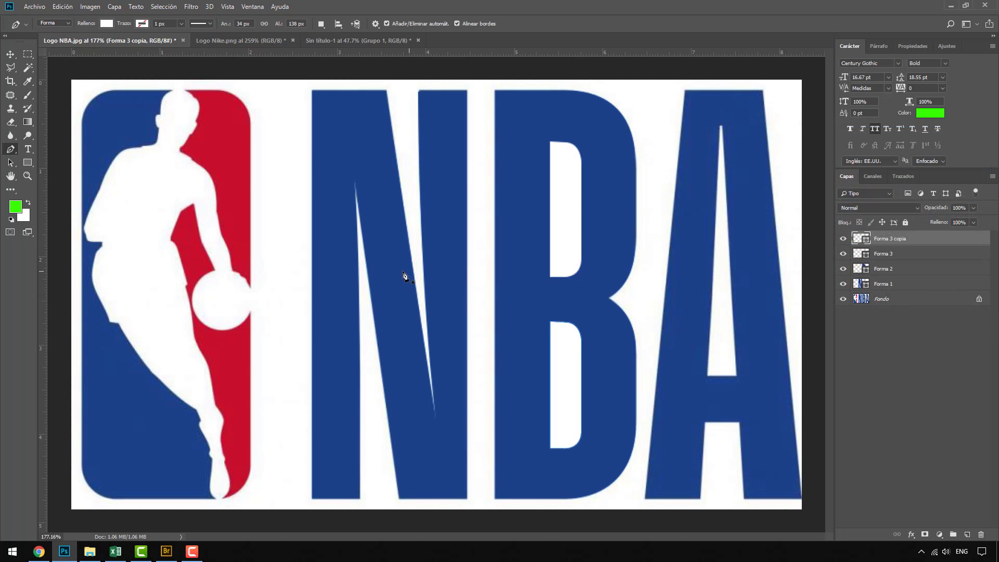
Trace the A's lower edge with the Pen tool, from its outer left foot around the gap between the legs
{"action": "scroll", "coordinate": [722, 470], "scroll_direction": "down", "scroll_amount": 2}
{"action": "scroll", "coordinate": [767, 494], "scroll_direction": "up", "scroll_amount": 4}
{"action": "scroll", "coordinate": [767, 494], "scroll_direction": "up", "scroll_amount": 1}
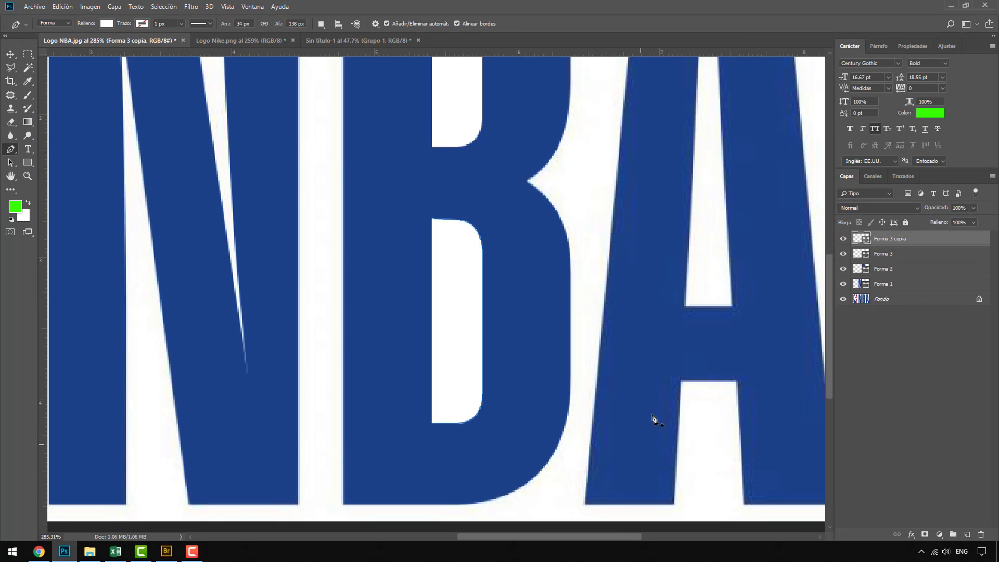
{"action": "left_click", "coordinate": [584, 504]}
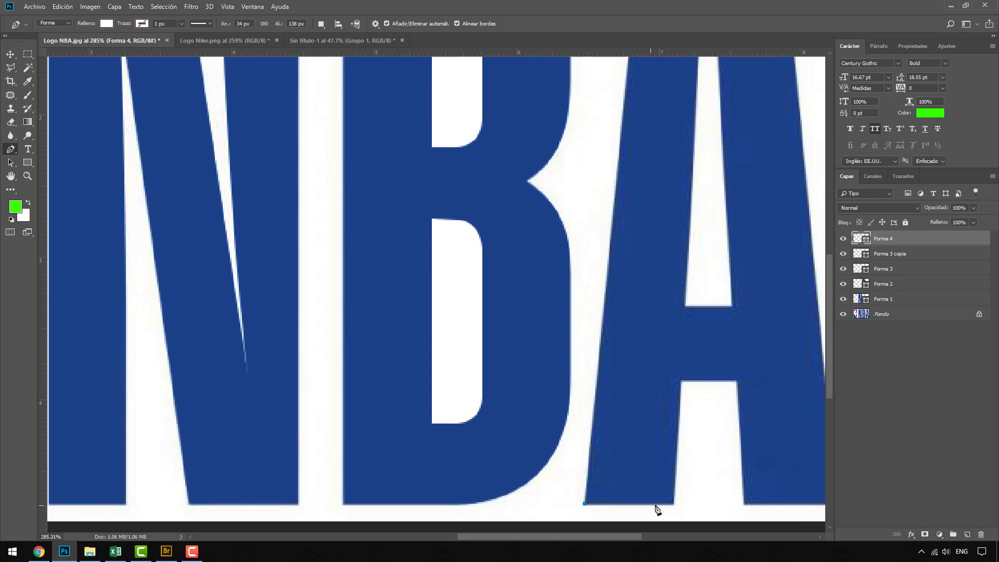
{"action": "left_click", "coordinate": [672, 504]}
{"action": "left_click", "coordinate": [681, 383]}
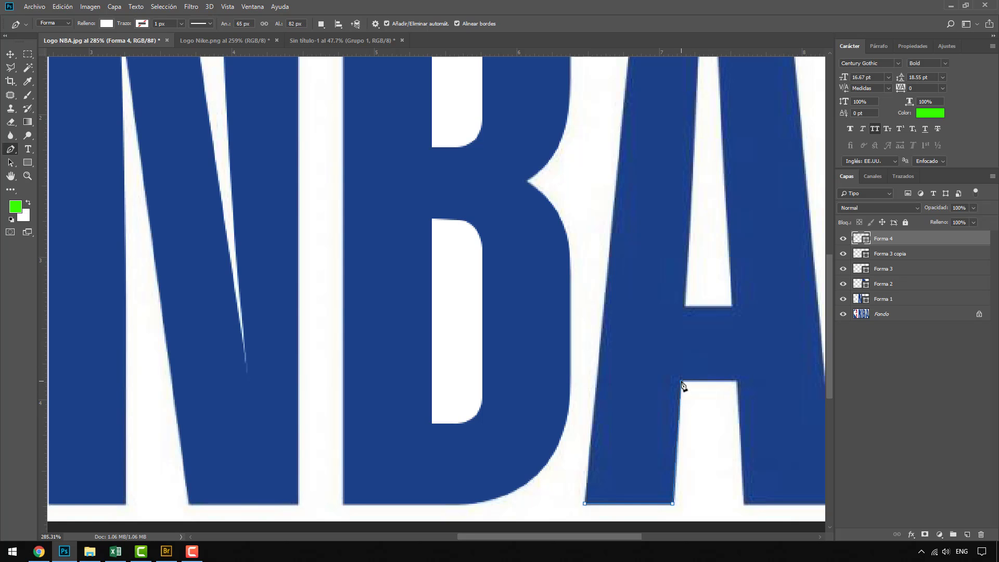
{"action": "left_click", "coordinate": [737, 382]}
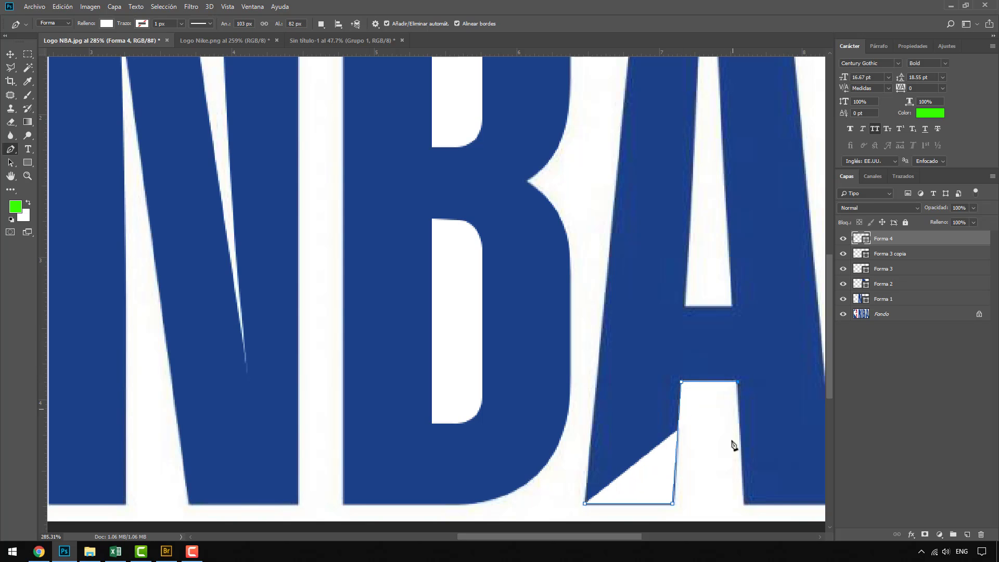
{"action": "left_click", "coordinate": [744, 504]}
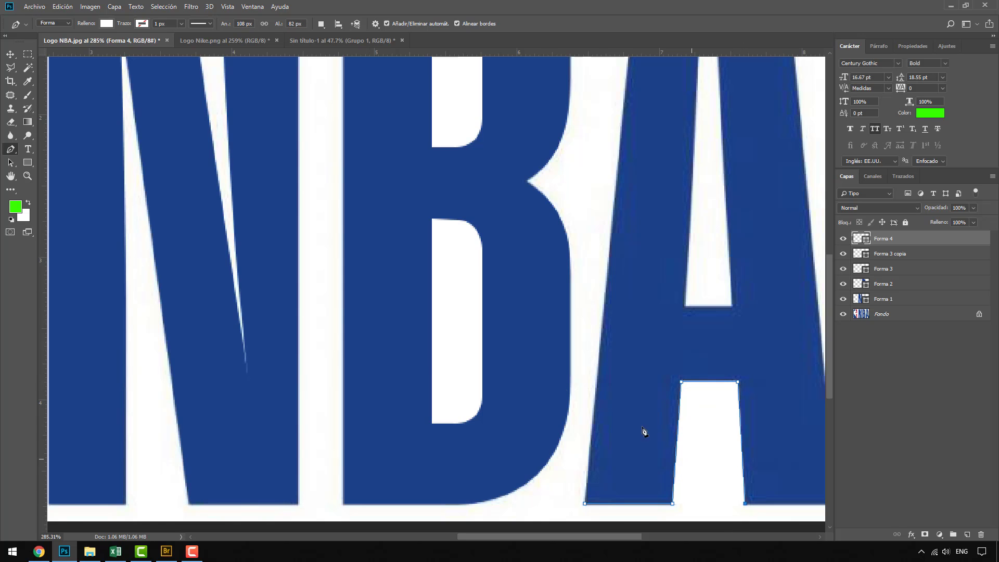
{"action": "scroll", "coordinate": [644, 431], "scroll_direction": "down", "scroll_amount": 3}
{"action": "scroll", "coordinate": [723, 442], "scroll_direction": "up", "scroll_amount": 3}
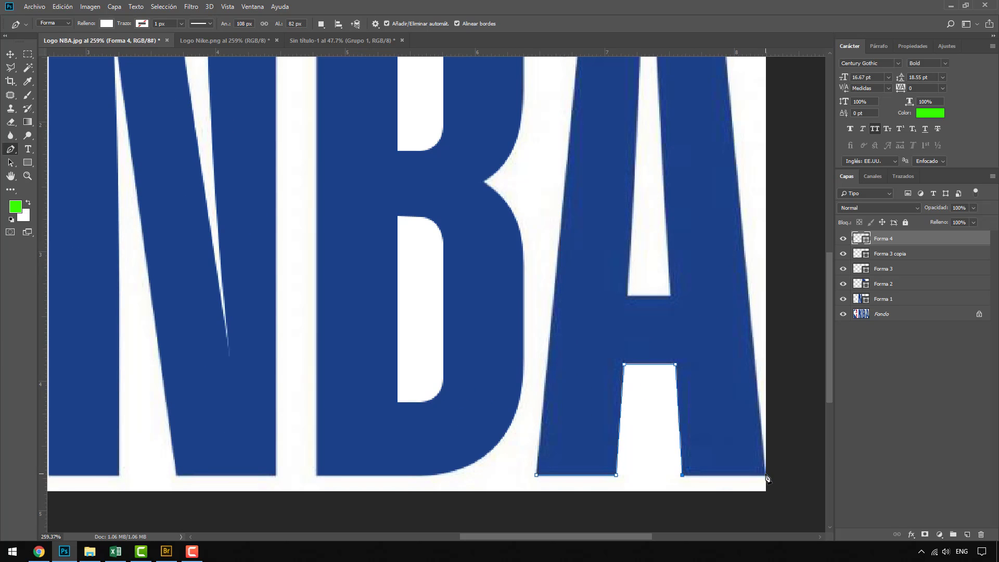
Recolour the unfinished A shape to the yellowish green 90ff00, and delete its layer
{"action": "left_click", "coordinate": [11, 55]}
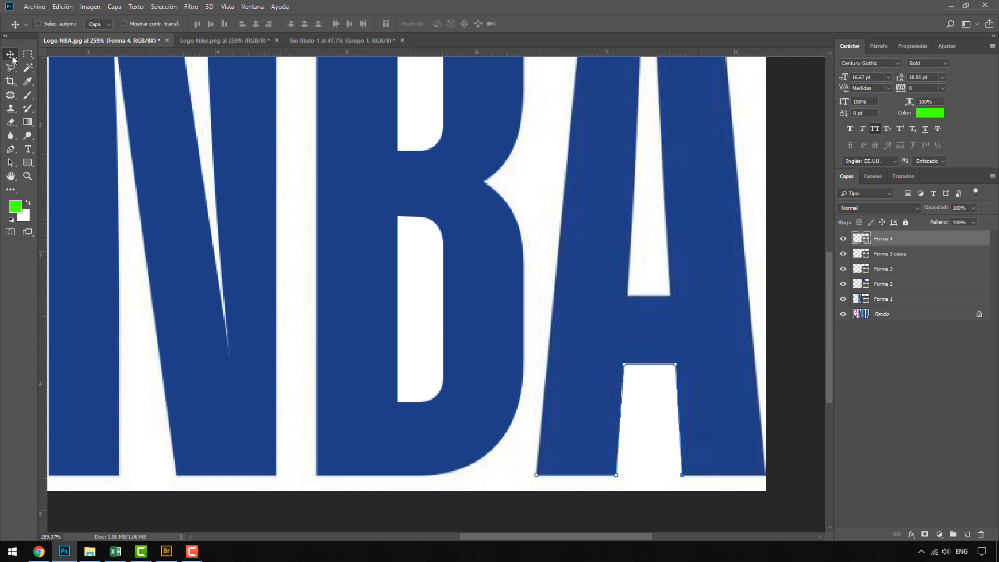
{"action": "double_click", "coordinate": [861, 239]}
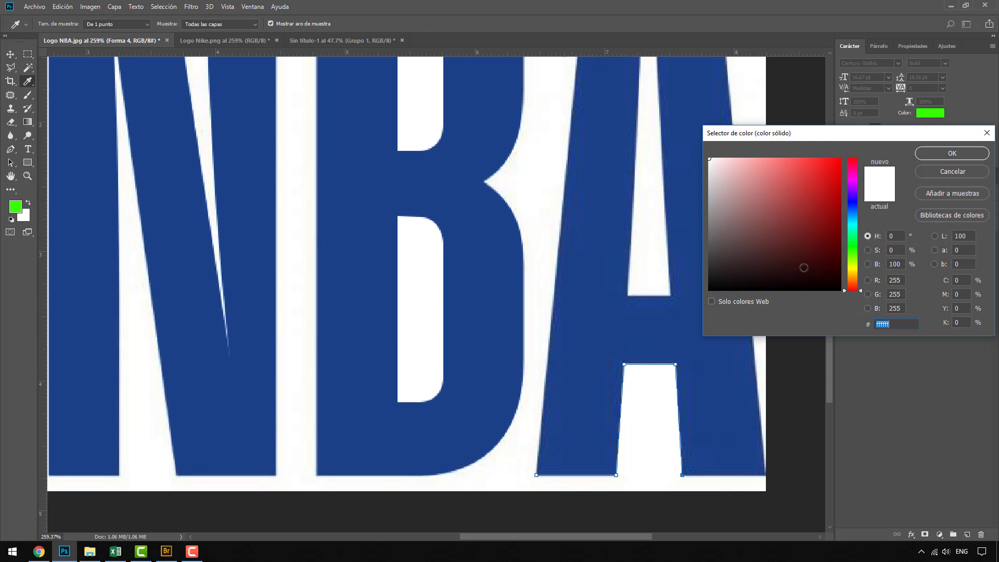
{"action": "left_click", "coordinate": [853, 258]}
{"action": "left_click", "coordinate": [839, 159]}
{"action": "left_click", "coordinate": [951, 154]}
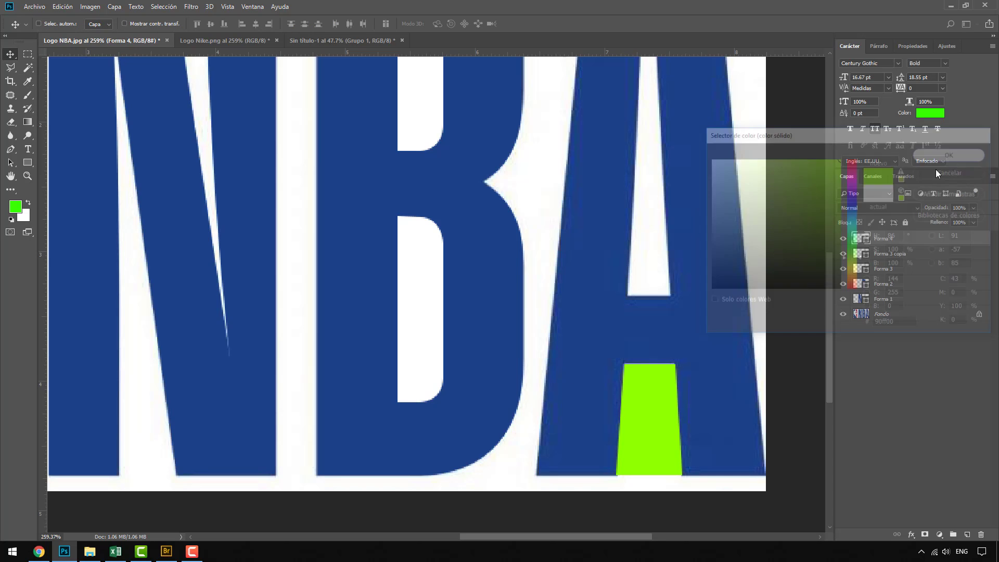
{"action": "key", "text": "Delete"}
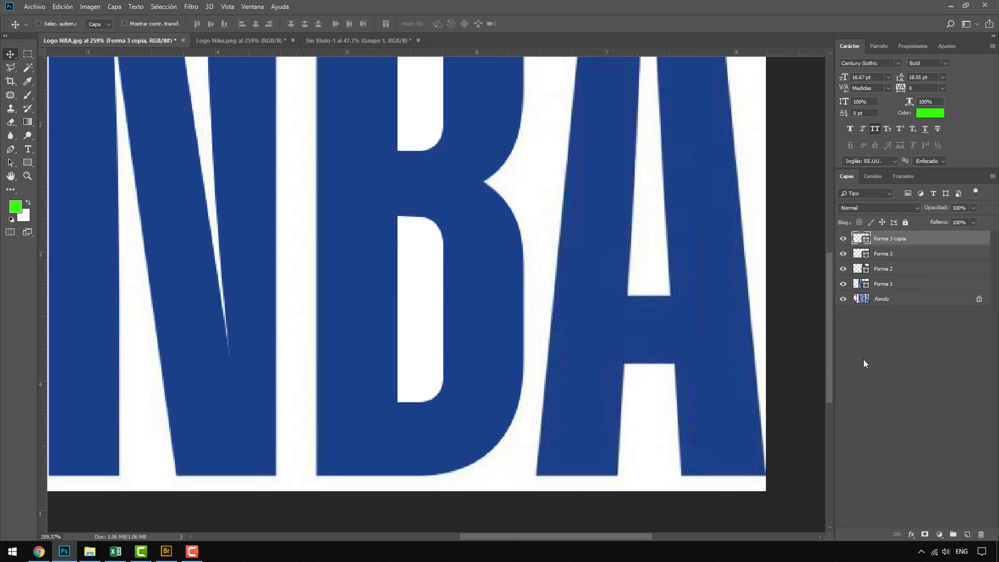
Try to start a new Pen path at the lower-left corner of the letter A
{"action": "left_click", "coordinate": [10, 150]}
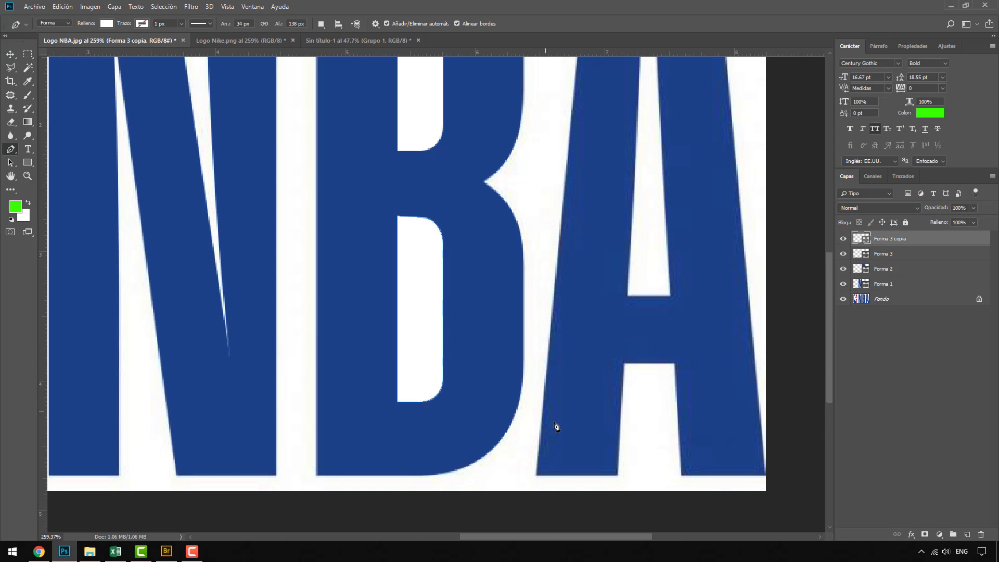
{"action": "scroll", "coordinate": [571, 482], "scroll_direction": "up", "scroll_amount": 1}
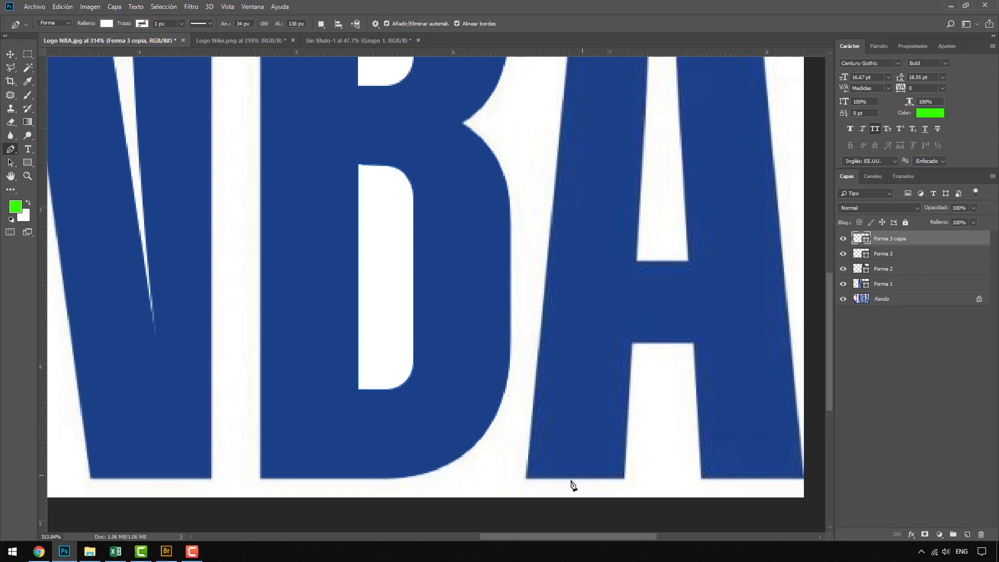
{"action": "left_click", "coordinate": [526, 481]}
{"action": "left_click", "coordinate": [477, 208]}
{"action": "left_click", "coordinate": [526, 479]}
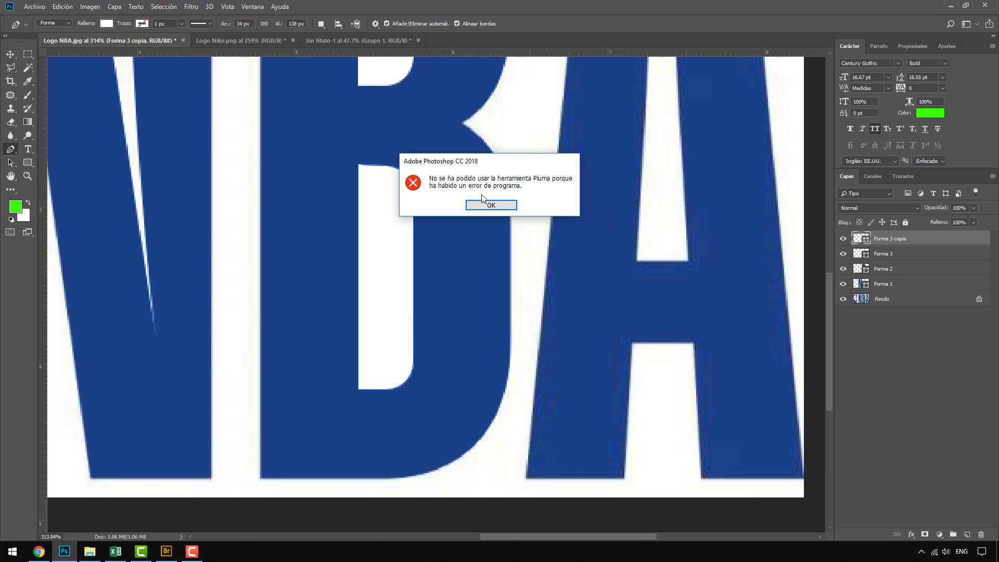
{"action": "left_click", "coordinate": [494, 206]}
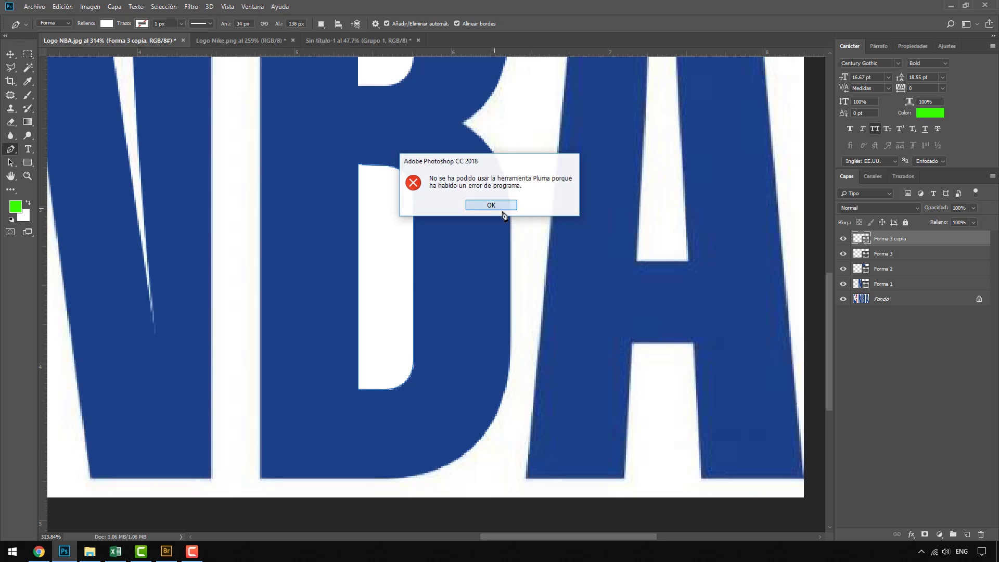
Add a new layer above the existing shapes and trace the A's lower edge with the Pen tool, including the gap between the legs
{"action": "left_click", "coordinate": [906, 373]}
{"action": "left_click", "coordinate": [892, 240]}
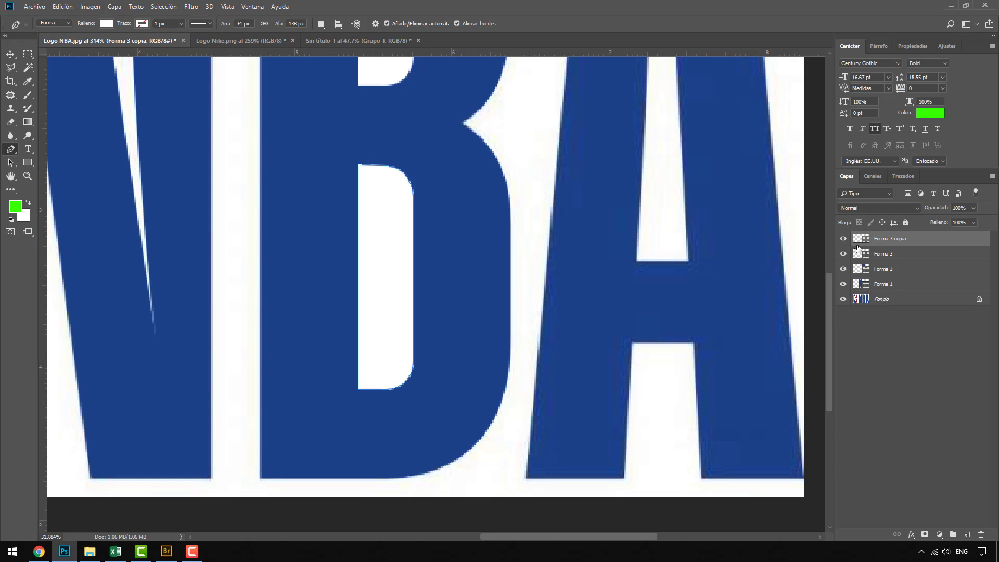
{"action": "left_click", "coordinate": [965, 533]}
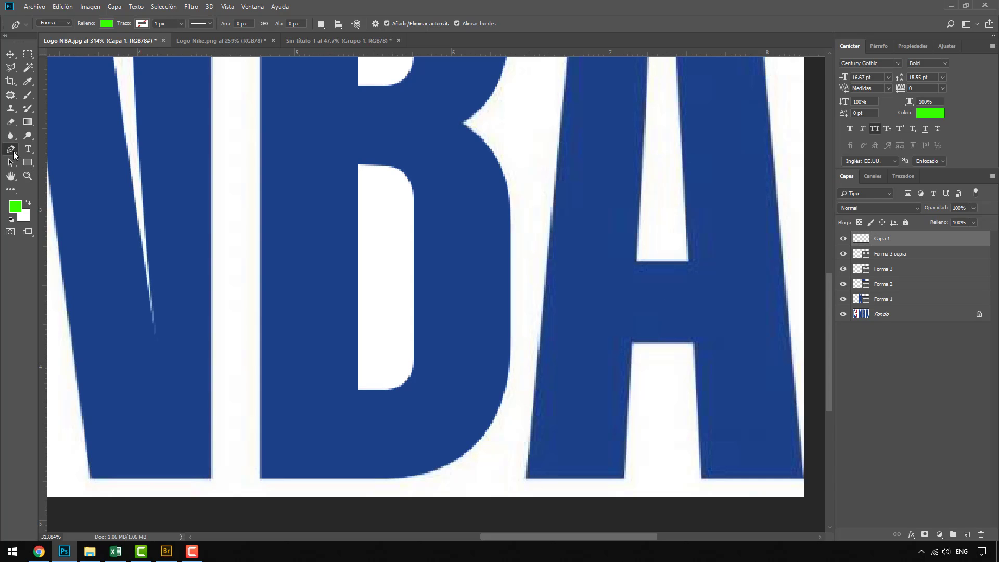
{"action": "right_click", "coordinate": [13, 152]}
{"action": "left_click", "coordinate": [52, 150]}
{"action": "left_click", "coordinate": [527, 476]}
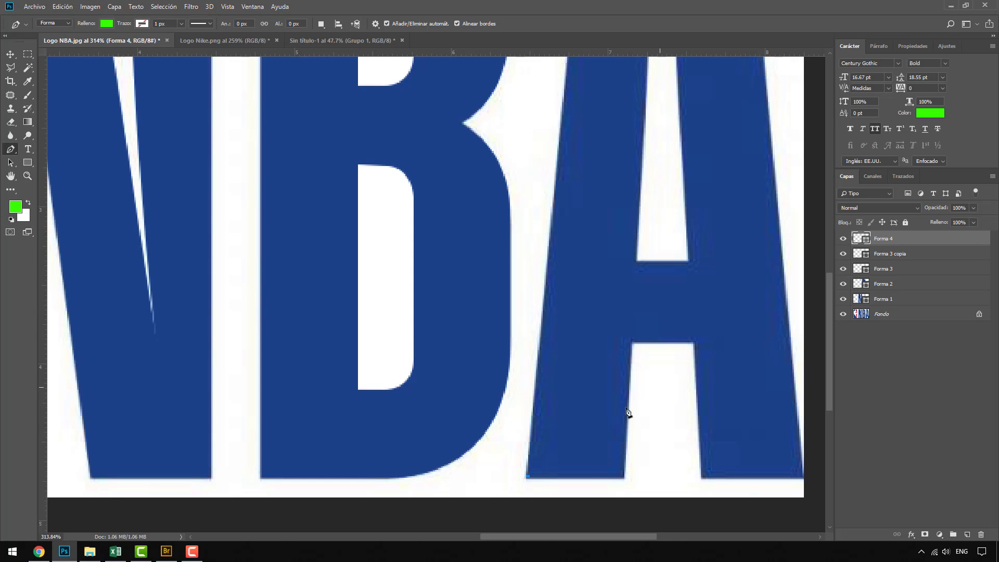
{"action": "left_click", "coordinate": [624, 476]}
{"action": "left_click", "coordinate": [632, 343]}
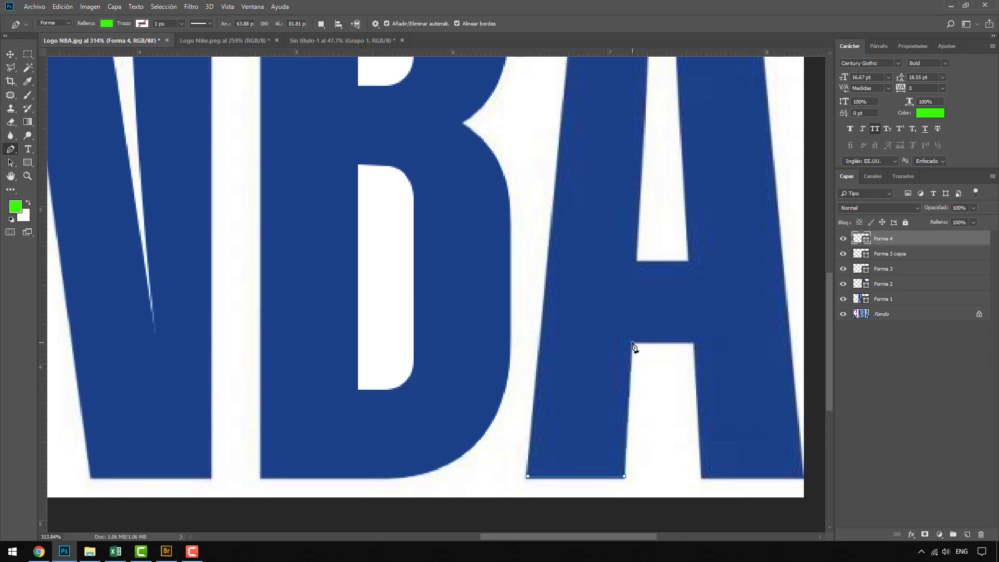
{"action": "left_click", "coordinate": [693, 344]}
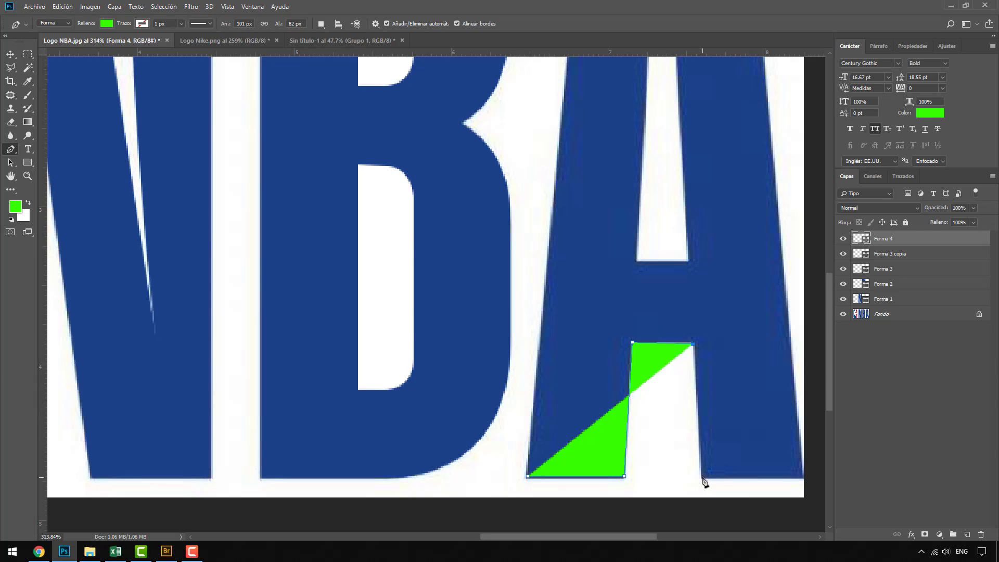
{"action": "left_click", "coordinate": [702, 478]}
{"action": "left_click", "coordinate": [802, 478]}
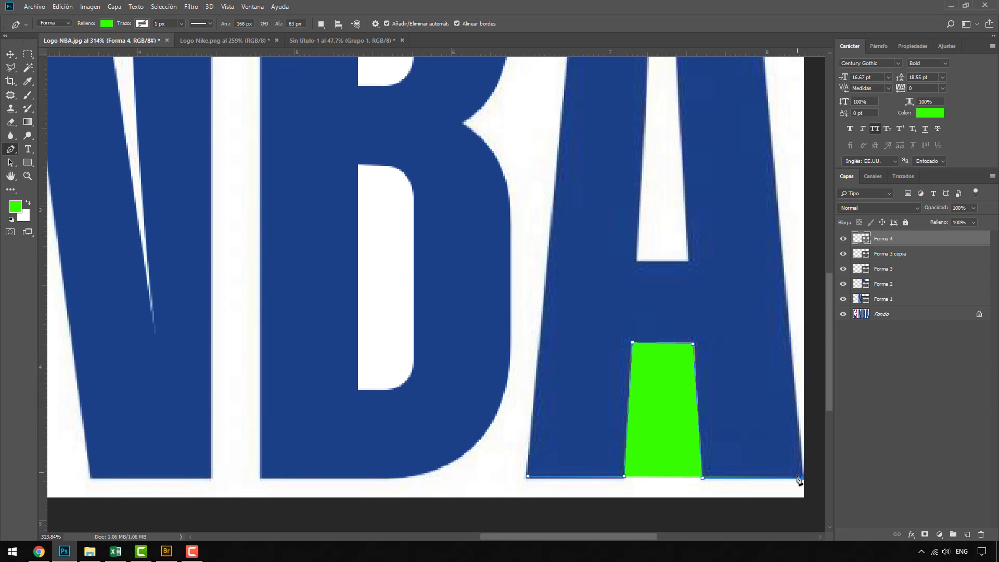
Complete the A's outer outline through its two upper corners, and lower the shape's opacity to 53%
{"action": "key", "text": "ctrl+0"}
{"action": "scroll", "coordinate": [705, 134], "scroll_direction": "up", "scroll_amount": 2}
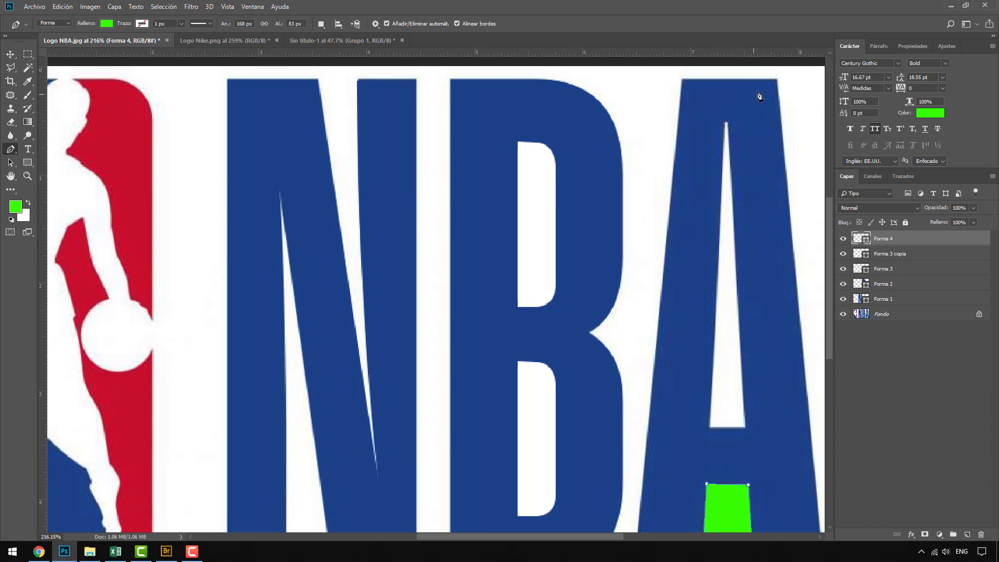
{"action": "left_click", "coordinate": [776, 80]}
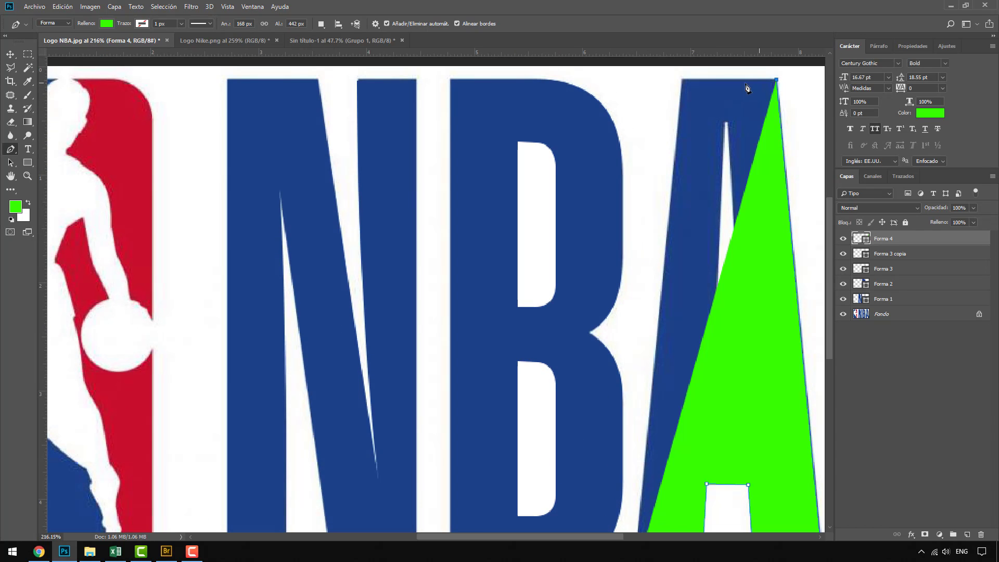
{"action": "left_click", "coordinate": [683, 80]}
{"action": "scroll", "coordinate": [620, 401], "scroll_direction": "down", "scroll_amount": 5}
{"action": "scroll", "coordinate": [635, 491], "scroll_direction": "up", "scroll_amount": 3}
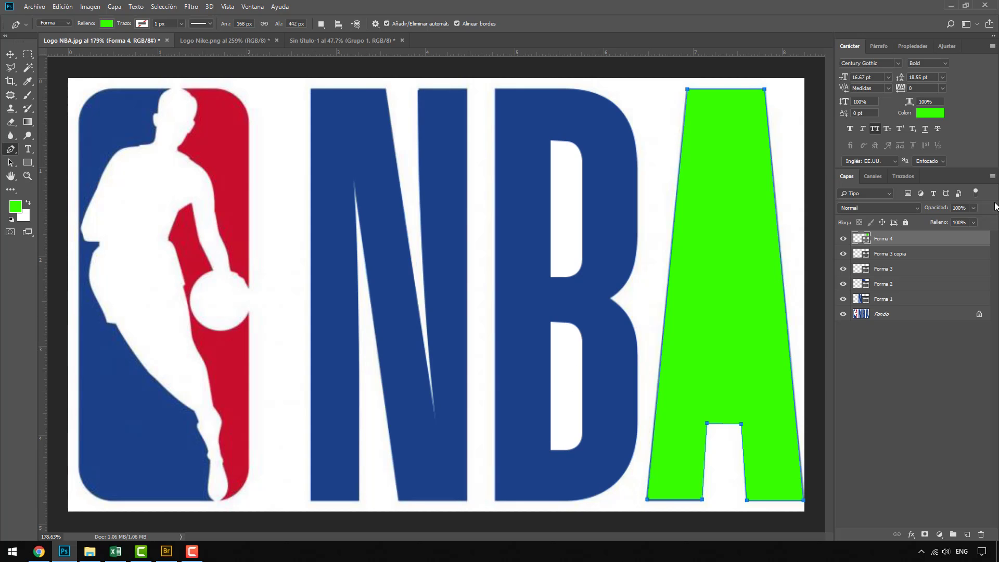
{"action": "left_click", "coordinate": [973, 208]}
{"action": "left_click_drag", "start_coordinate": [951, 217], "coordinate": [949, 219]}
Trace the tall, narrow opening inside the letter A as a closed four-point shape with the Pen tool
{"action": "scroll", "coordinate": [729, 386], "scroll_direction": "up", "scroll_amount": 4}
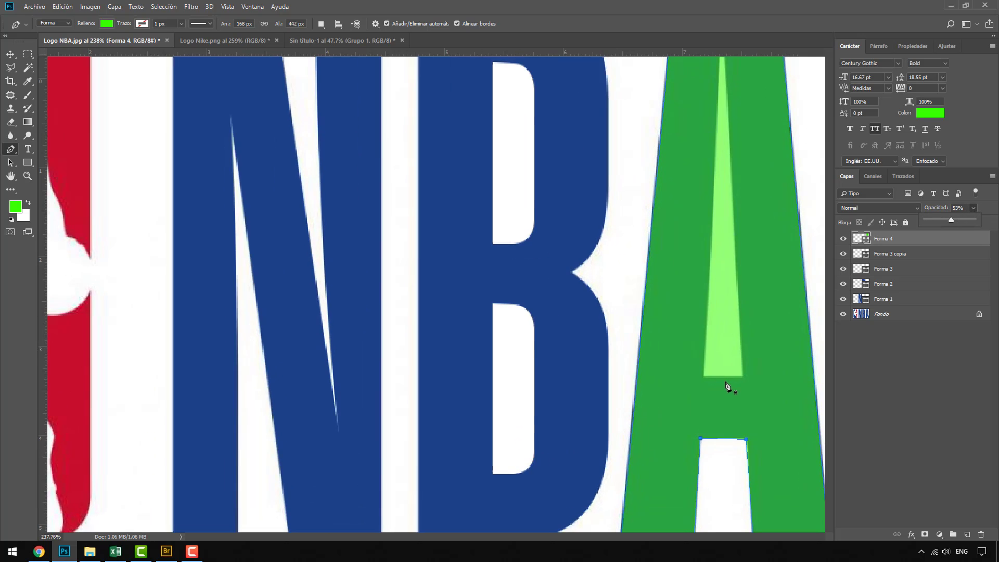
{"action": "left_click", "coordinate": [697, 372]}
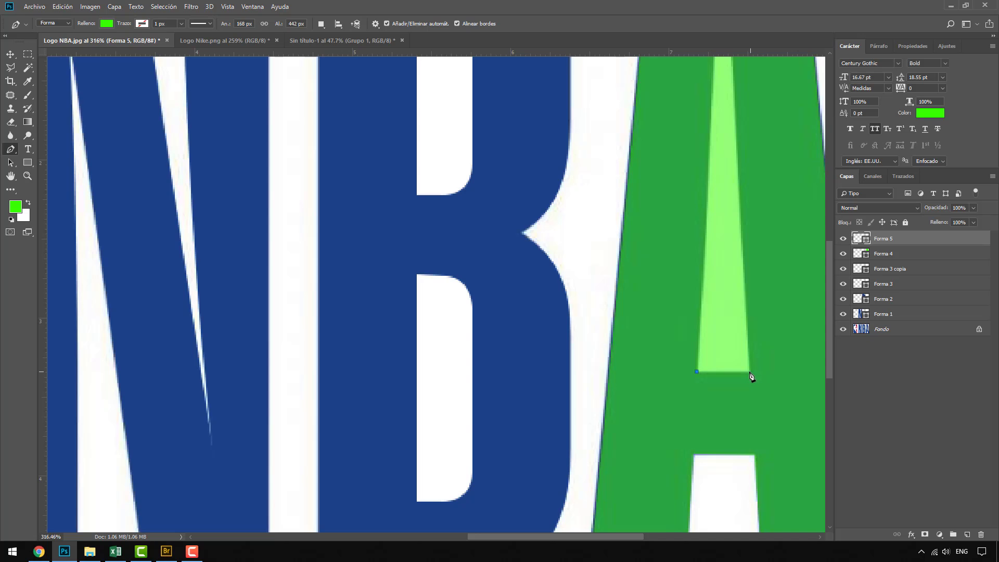
{"action": "left_click", "coordinate": [749, 372]}
{"action": "scroll", "coordinate": [748, 359], "scroll_direction": "down", "scroll_amount": 3}
{"action": "scroll", "coordinate": [726, 136], "scroll_direction": "up", "scroll_amount": 6}
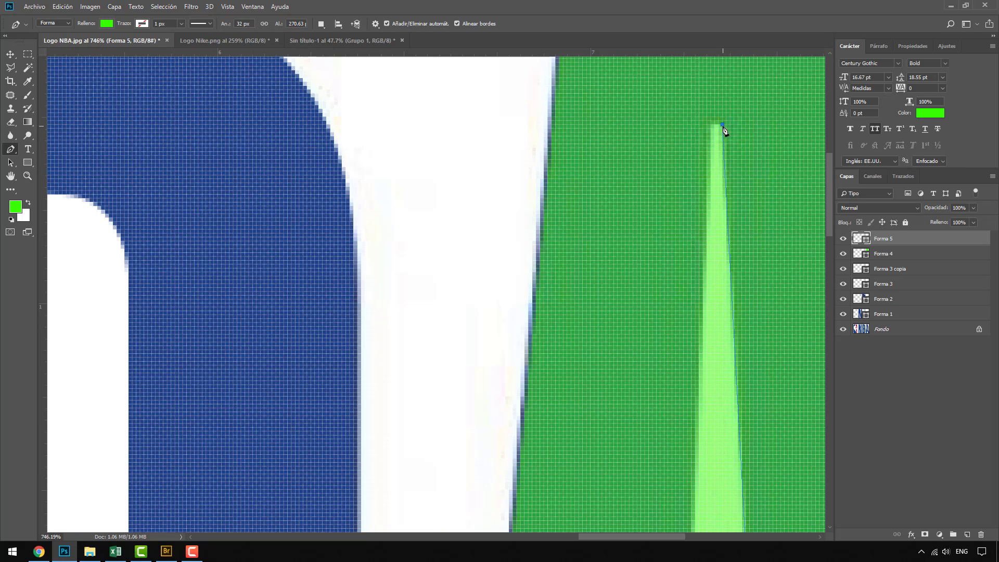
{"action": "left_click", "coordinate": [721, 126]}
{"action": "left_click", "coordinate": [711, 126]}
{"action": "scroll", "coordinate": [676, 136], "scroll_direction": "down", "scroll_amount": 3}
{"action": "scroll", "coordinate": [665, 157], "scroll_direction": "down", "scroll_amount": 2}
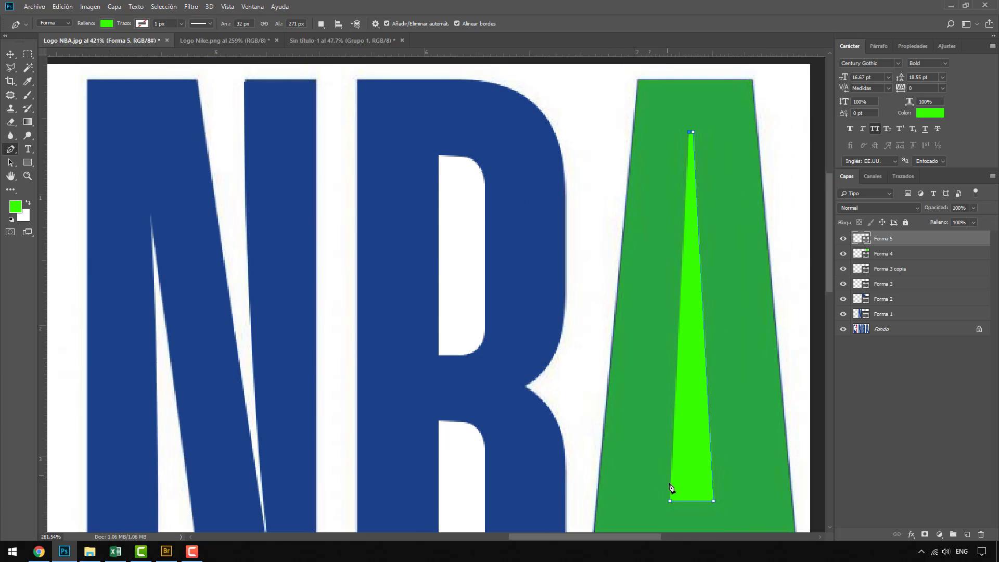
{"action": "scroll", "coordinate": [663, 335], "scroll_direction": "down", "scroll_amount": 3}
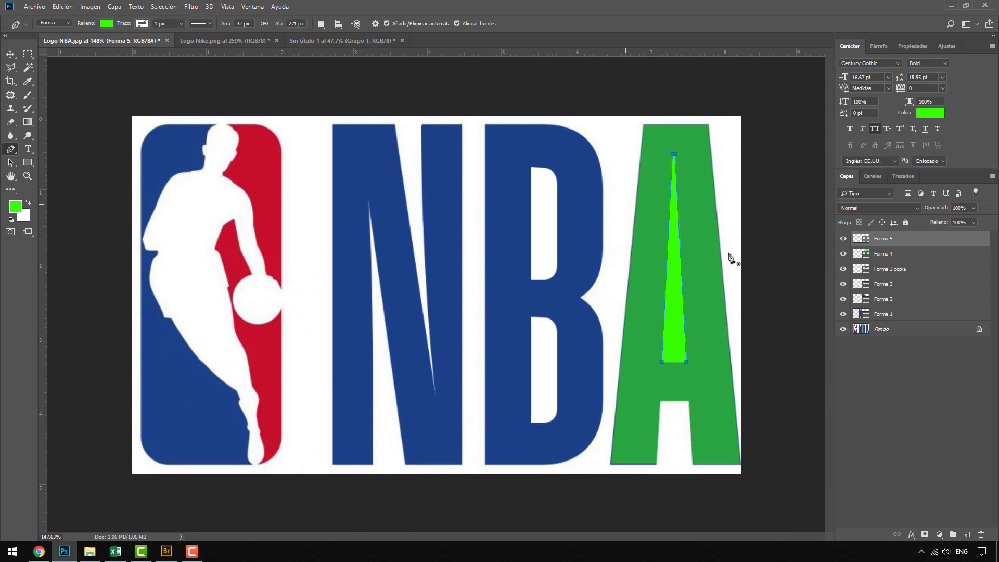
Recolour the A's outer shape with the blue sampled from the letter B
{"action": "left_click", "coordinate": [874, 254]}
{"action": "double_click", "coordinate": [863, 254]}
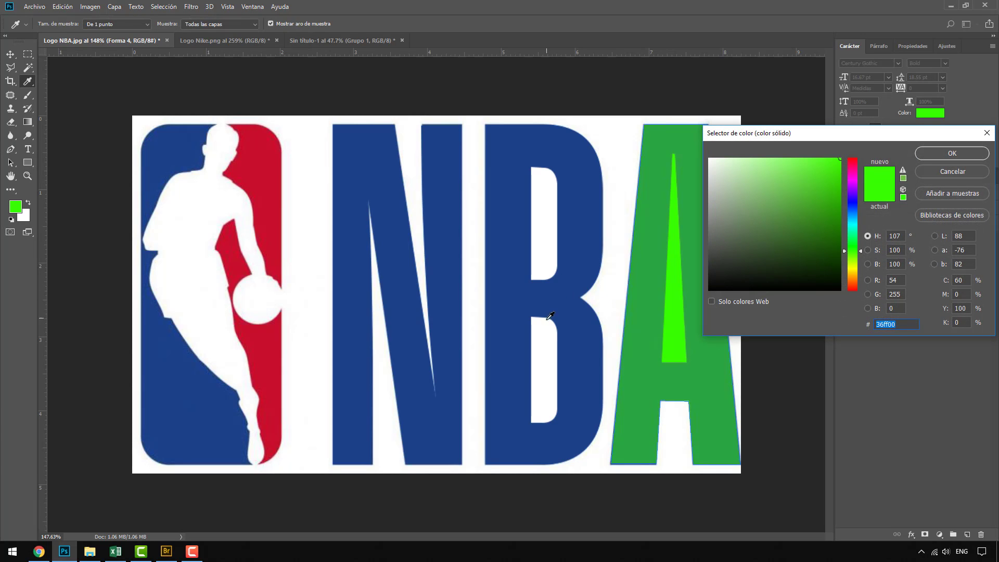
{"action": "left_click", "coordinate": [572, 307]}
{"action": "left_click", "coordinate": [957, 158]}
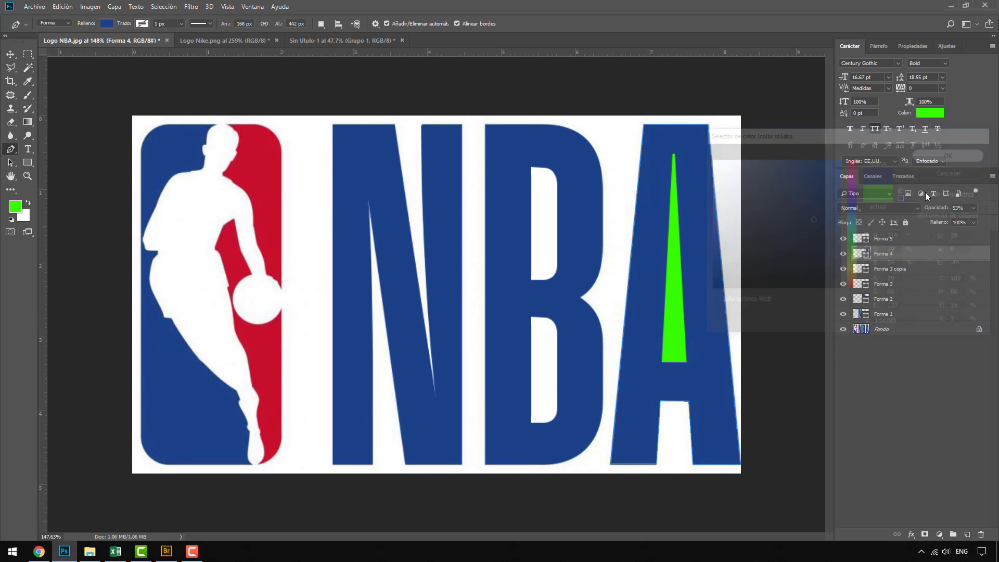
Recolour the A's inner opening with the white sampled from inside the letter B
{"action": "left_click", "coordinate": [870, 240]}
{"action": "double_click", "coordinate": [861, 239]}
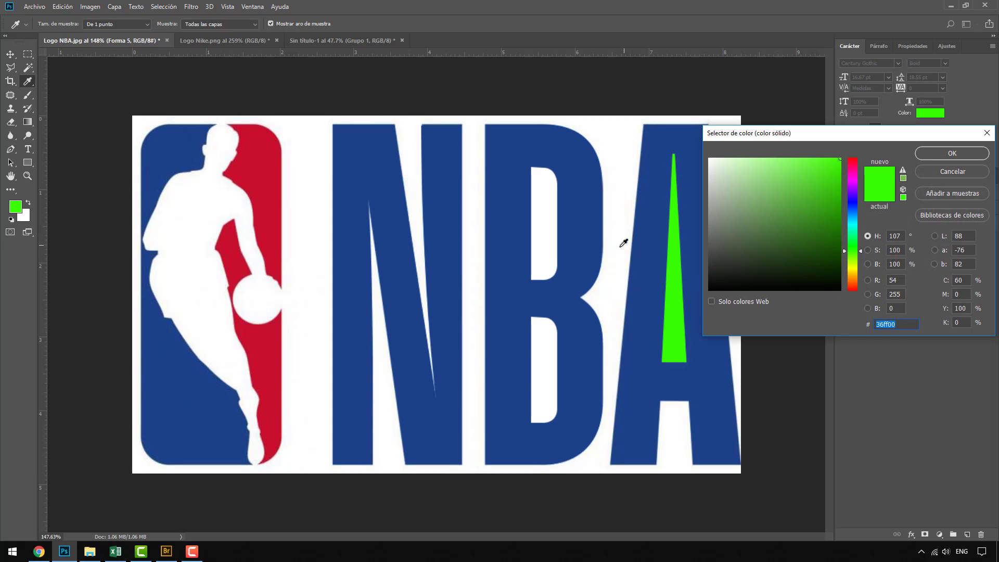
{"action": "left_click", "coordinate": [549, 253]}
{"action": "left_click", "coordinate": [952, 153]}
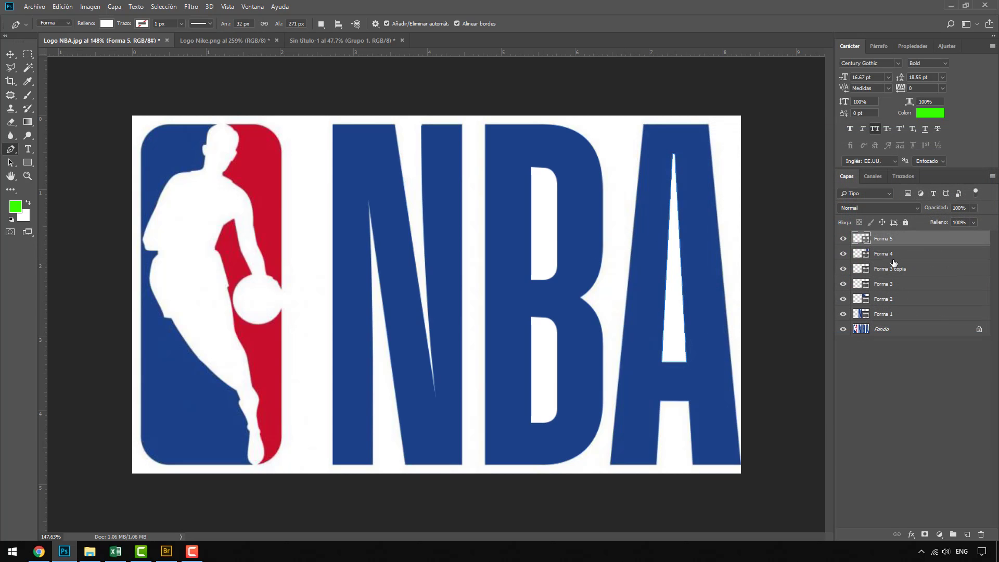
Restore the opacity of the A's outer shape to 100%
{"action": "left_click", "coordinate": [886, 254]}
{"action": "left_click", "coordinate": [972, 210]}
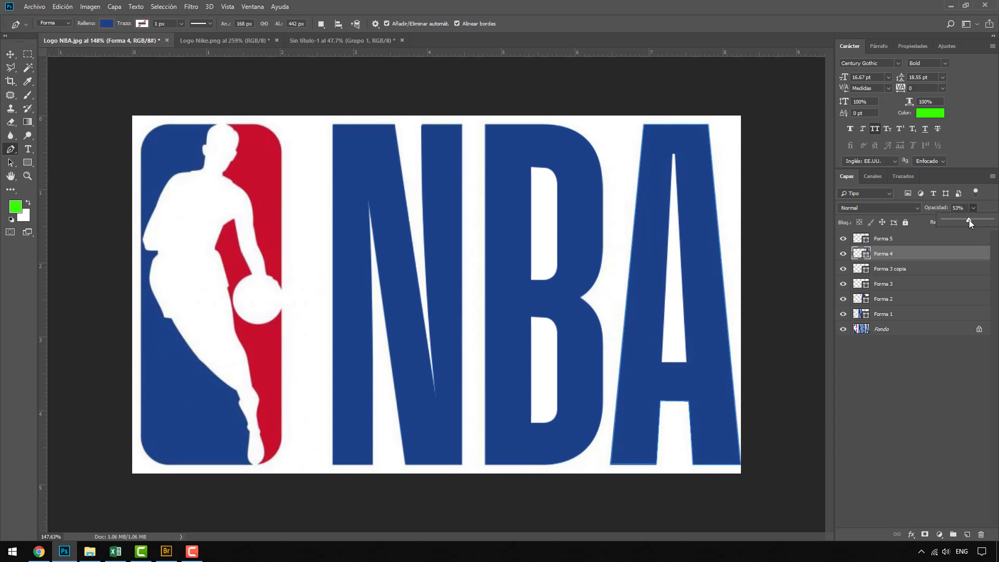
{"action": "left_click_drag", "start_coordinate": [969, 220], "coordinate": [994, 220]}
Check the traced letters with the Fondo layer briefly hidden, and examine the player emblem up close
{"action": "left_click", "coordinate": [842, 330]}
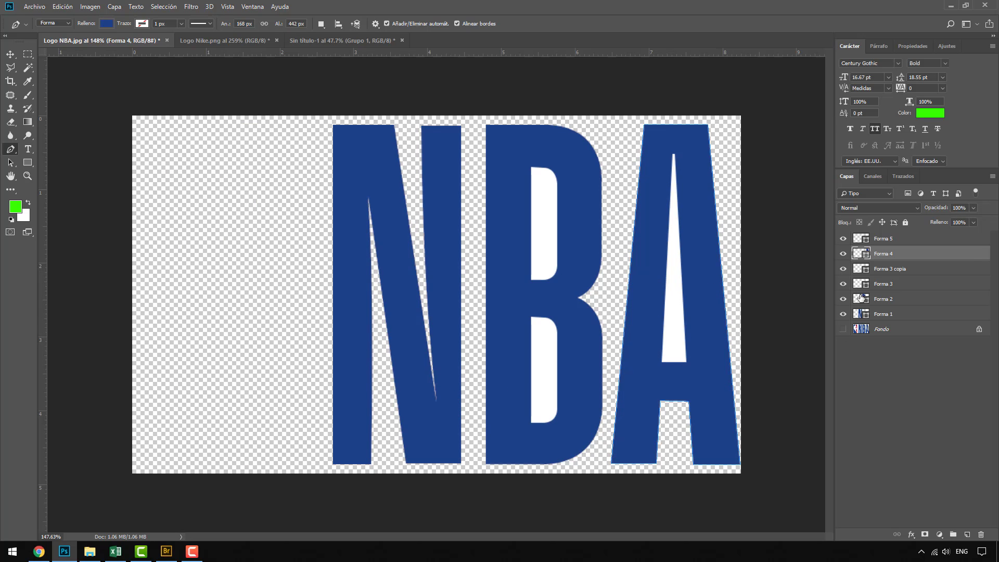
{"action": "left_click", "coordinate": [843, 330]}
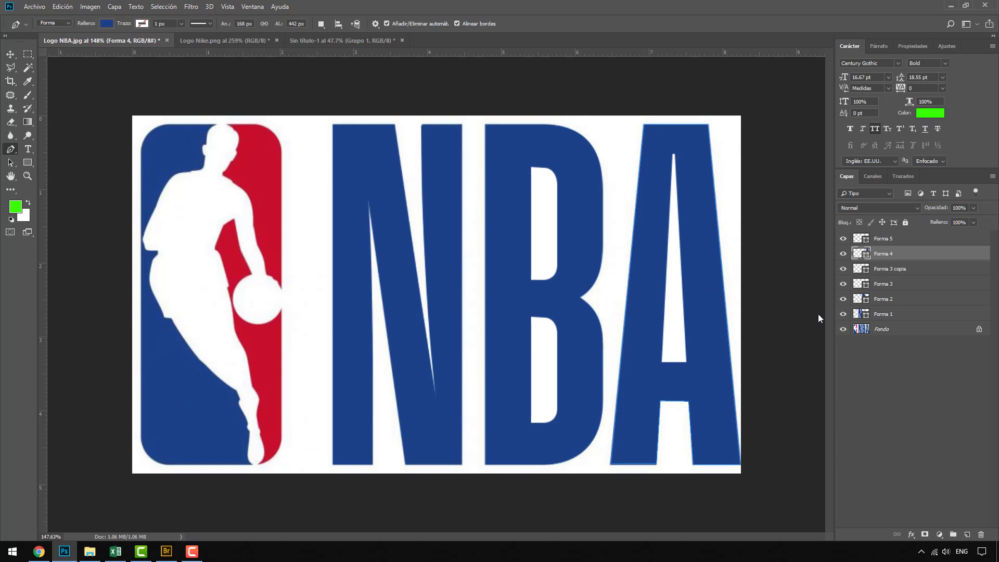
{"action": "scroll", "coordinate": [136, 177], "scroll_direction": "up", "scroll_amount": 4}
{"action": "scroll", "coordinate": [239, 156], "scroll_direction": "up", "scroll_amount": 3}
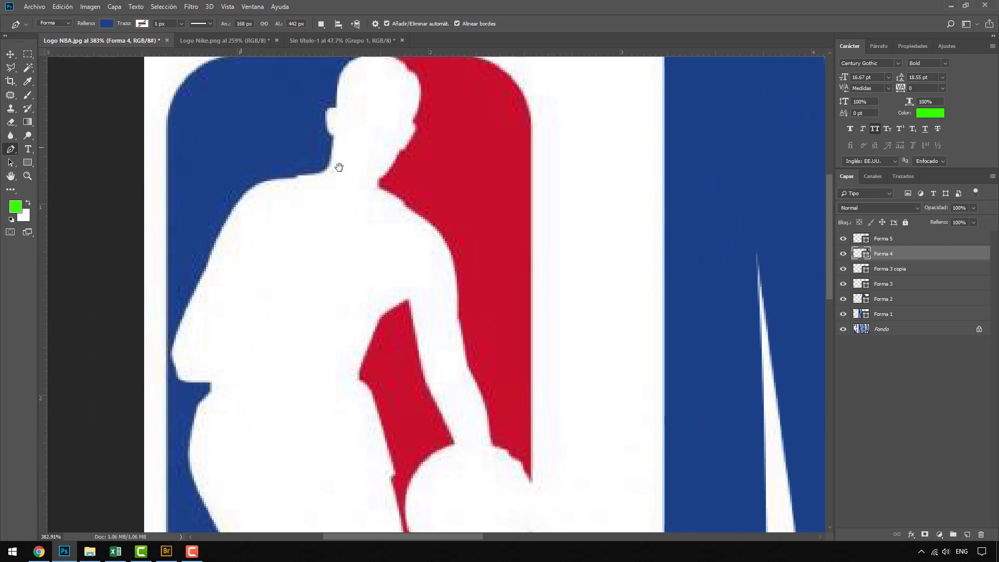
{"action": "left_click_drag", "start_coordinate": [339, 167], "coordinate": [330, 217]}
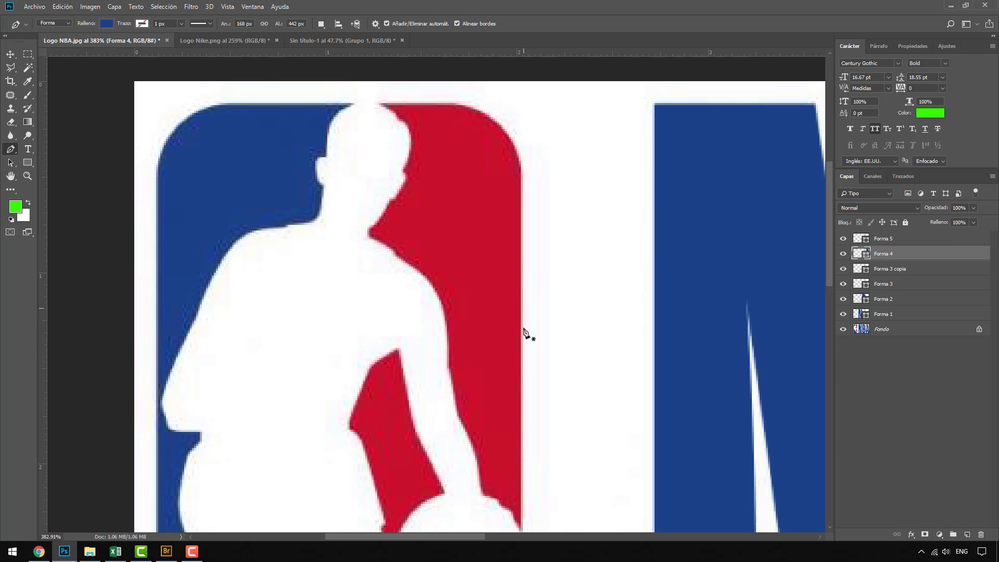
{"action": "left_click_drag", "start_coordinate": [518, 354], "coordinate": [475, 336]}
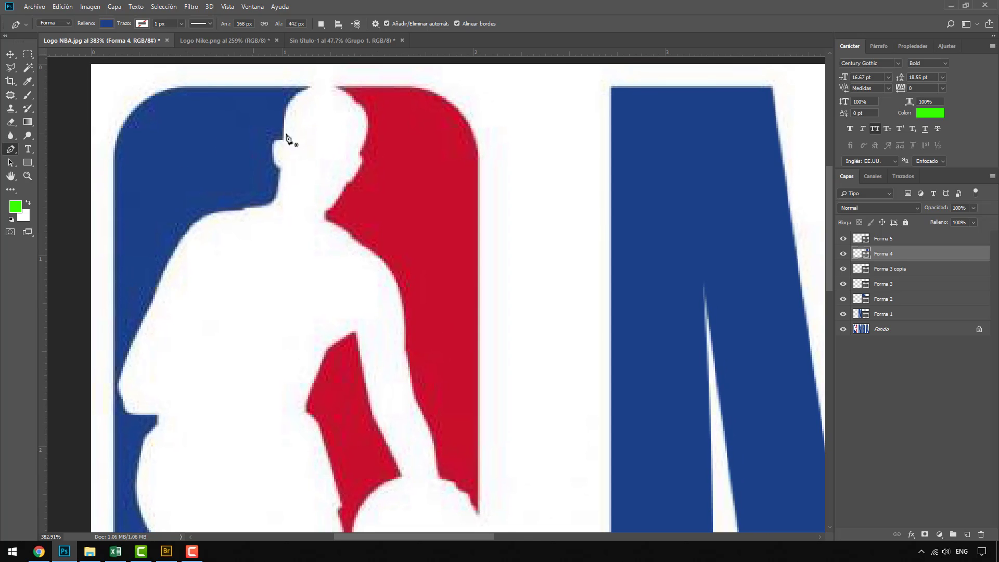
{"action": "scroll", "coordinate": [691, 267], "scroll_direction": "down", "scroll_amount": 4}
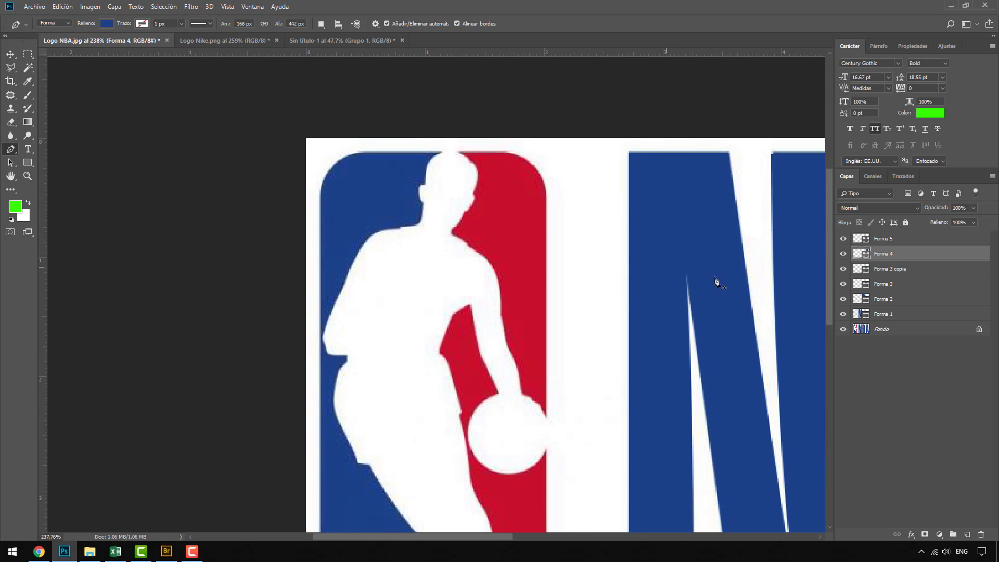
Hide all layers, reveal the letter shapes one after another to review them, and show the Fondo layer again
{"action": "left_click", "coordinate": [843, 329]}
{"action": "left_click_drag", "start_coordinate": [842, 316], "coordinate": [843, 238]}
{"action": "left_click", "coordinate": [844, 314]}
{"action": "left_click", "coordinate": [843, 300]}
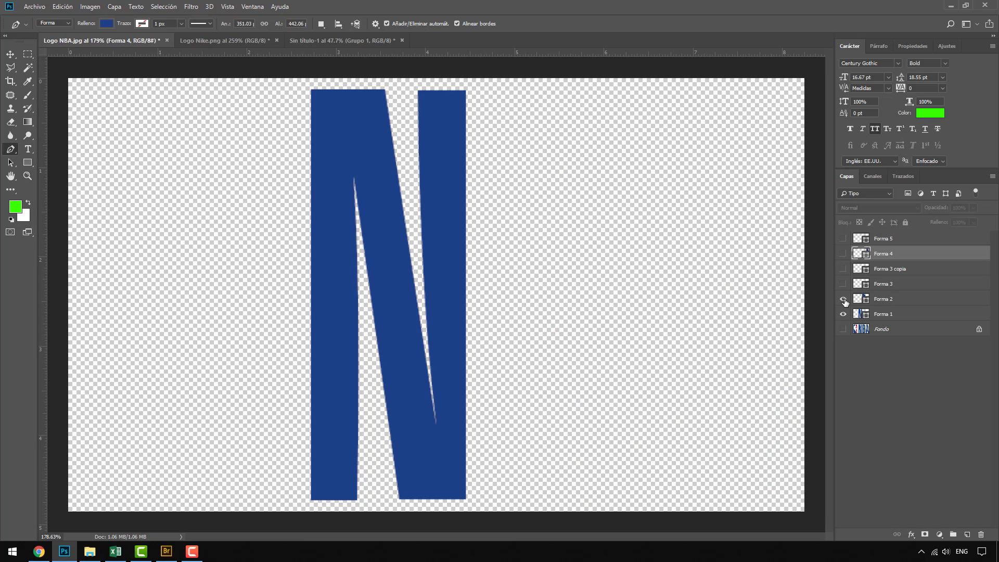
{"action": "left_click_drag", "start_coordinate": [844, 287], "coordinate": [843, 275]}
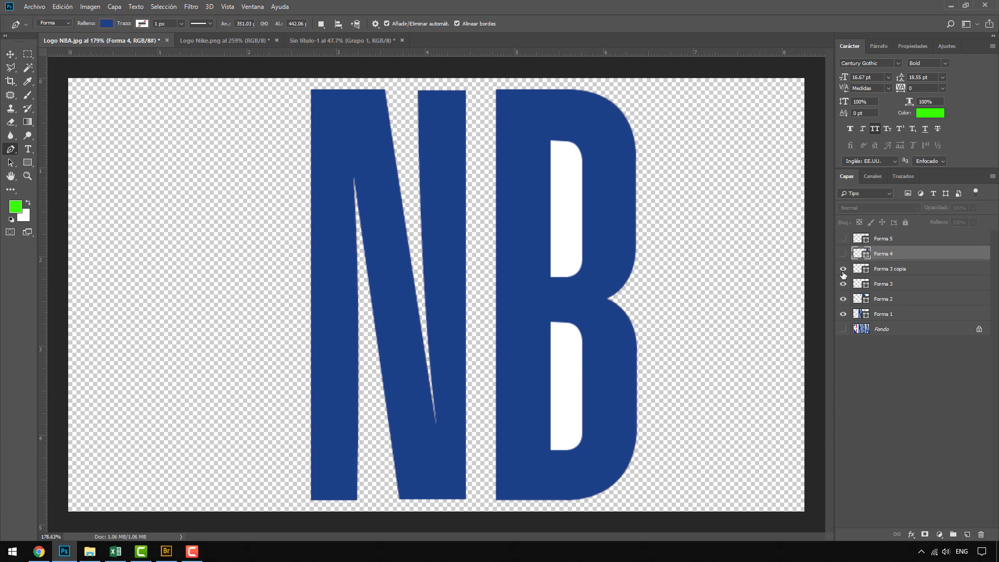
{"action": "left_click", "coordinate": [843, 239]}
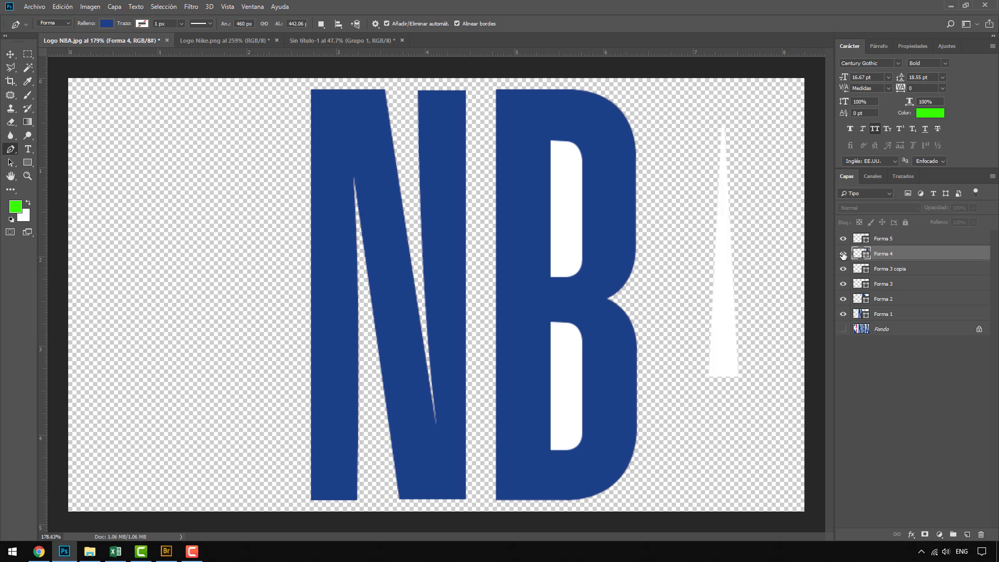
{"action": "left_click", "coordinate": [843, 254]}
{"action": "left_click", "coordinate": [883, 239]}
{"action": "scroll", "coordinate": [702, 317], "scroll_direction": "down", "scroll_amount": 2}
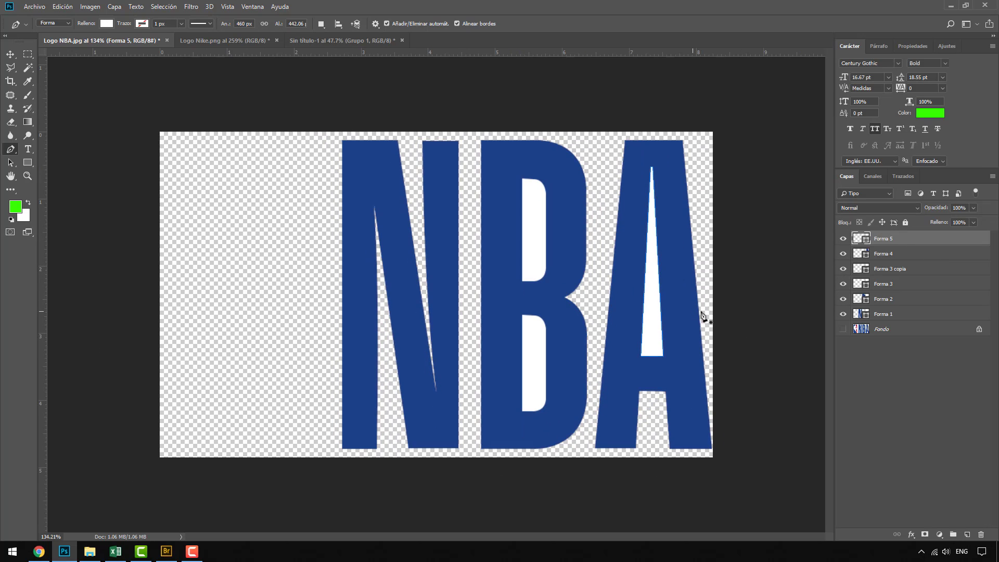
{"action": "left_click", "coordinate": [843, 329]}
Start a new Pen shape at the emblem's lower red tip, curve it around the rounded corner, and remove the outgoing handle
{"action": "scroll", "coordinate": [211, 148], "scroll_direction": "up", "scroll_amount": 4}
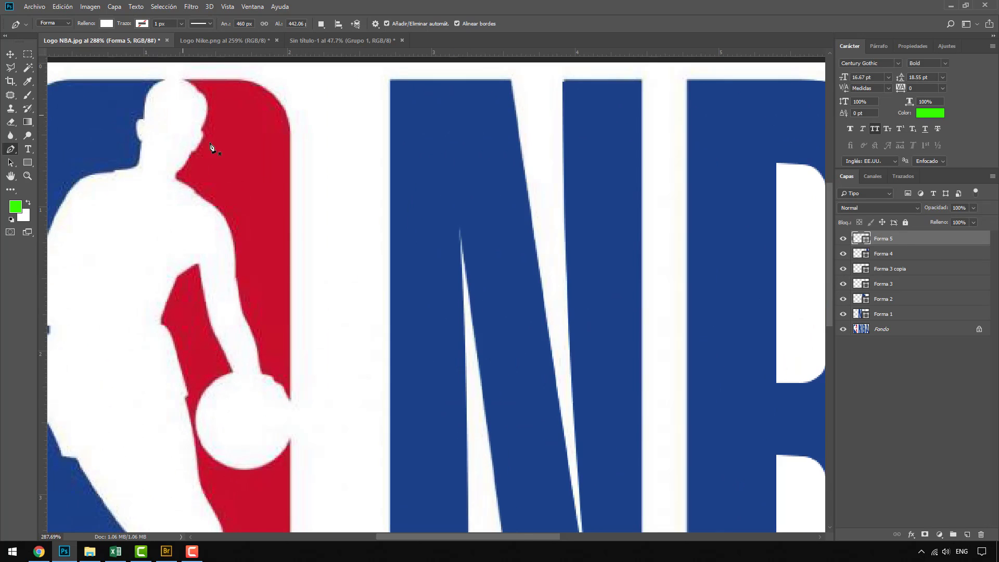
{"action": "left_click_drag", "start_coordinate": [213, 176], "coordinate": [410, 203]}
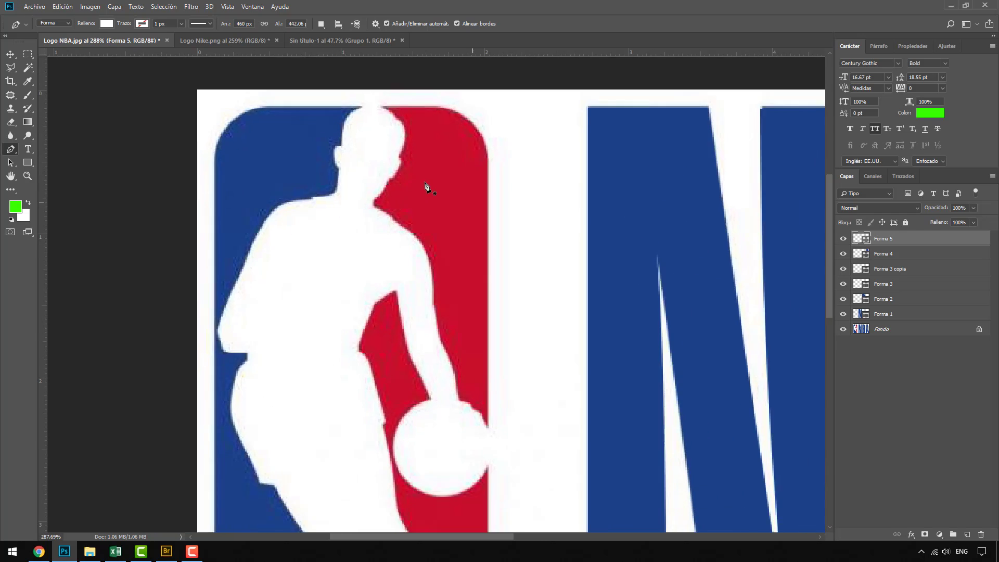
{"action": "scroll", "coordinate": [425, 185], "scroll_direction": "down", "scroll_amount": 3}
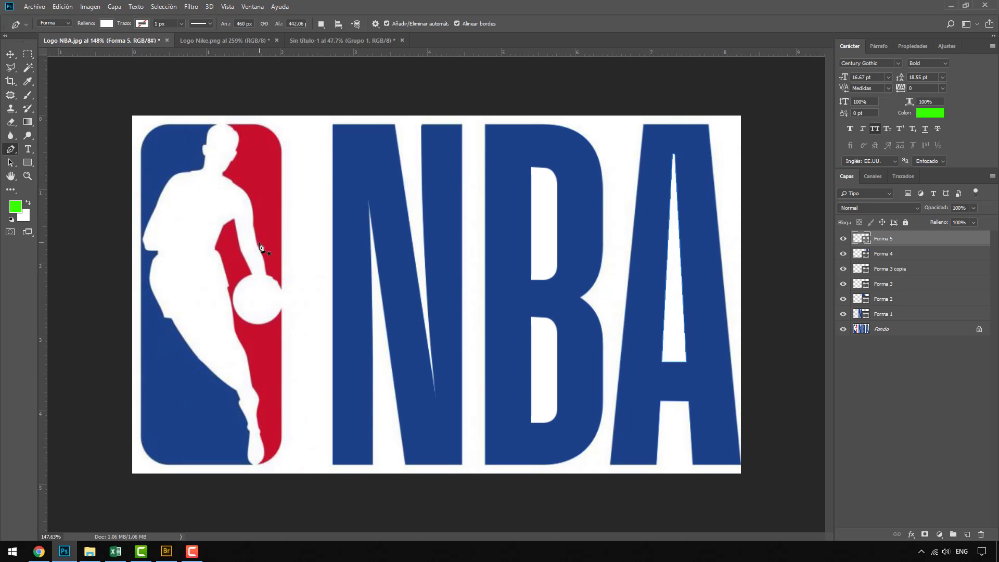
{"action": "scroll", "coordinate": [146, 395], "scroll_direction": "up", "scroll_amount": 2}
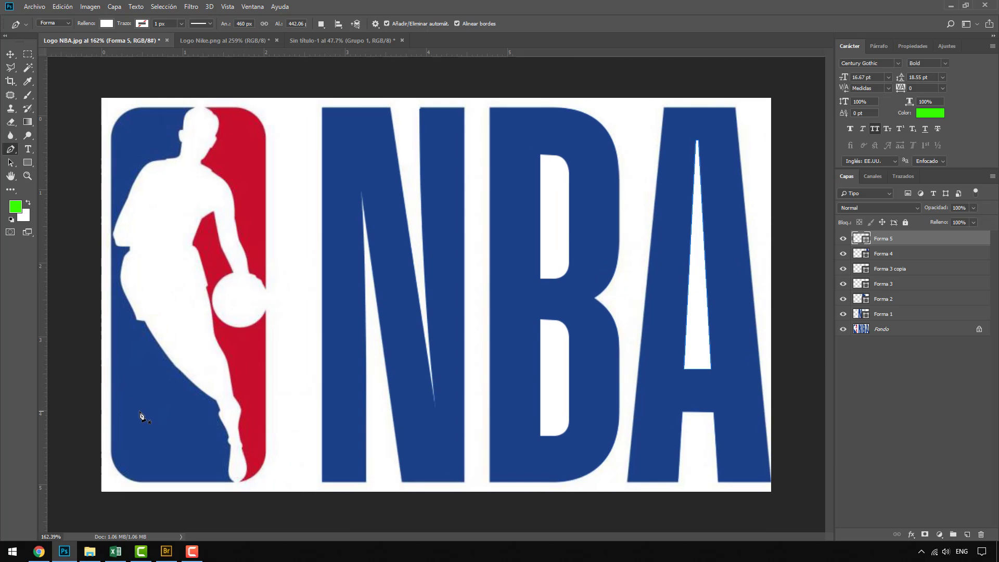
{"action": "scroll", "coordinate": [203, 498], "scroll_direction": "up", "scroll_amount": 14}
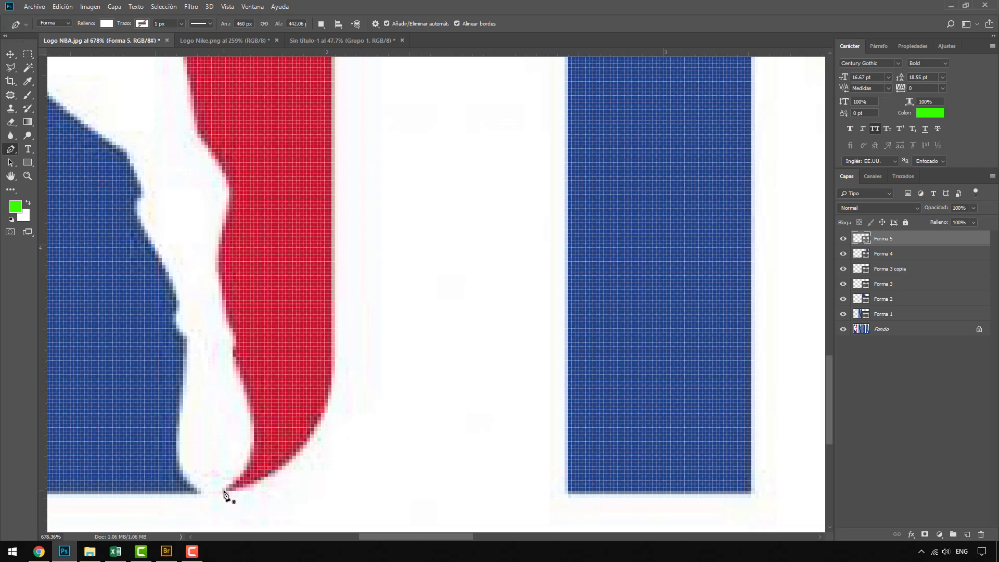
{"action": "left_click", "coordinate": [223, 491]}
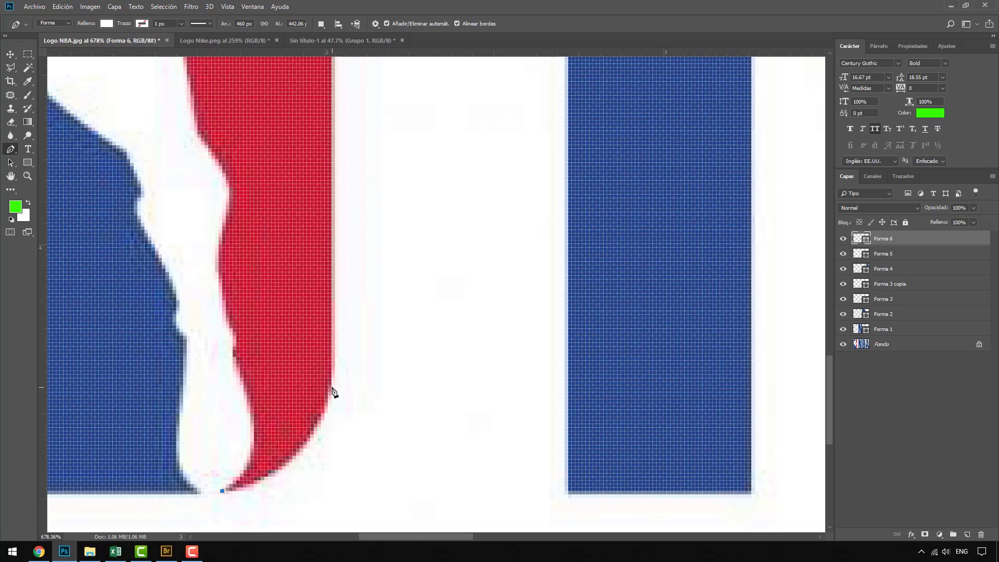
{"action": "left_click_drag", "start_coordinate": [331, 382], "coordinate": [333, 364]}
{"action": "mouse_move", "coordinate": [335, 287]}
{"action": "left_mouse_down"}
{"action": "mouse_move", "coordinate": [343, 276]}
{"action": "mouse_move", "coordinate": [341, 288]}
{"action": "left_mouse_up"}
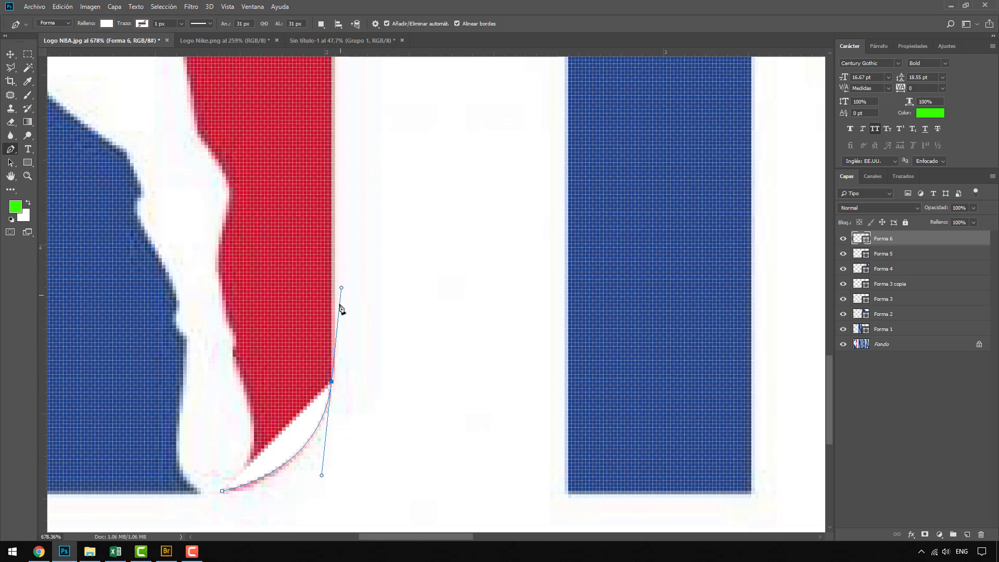
{"action": "left_click", "coordinate": [332, 383], "text": "alt"}
{"action": "scroll", "coordinate": [408, 374], "scroll_direction": "down", "scroll_amount": 2}
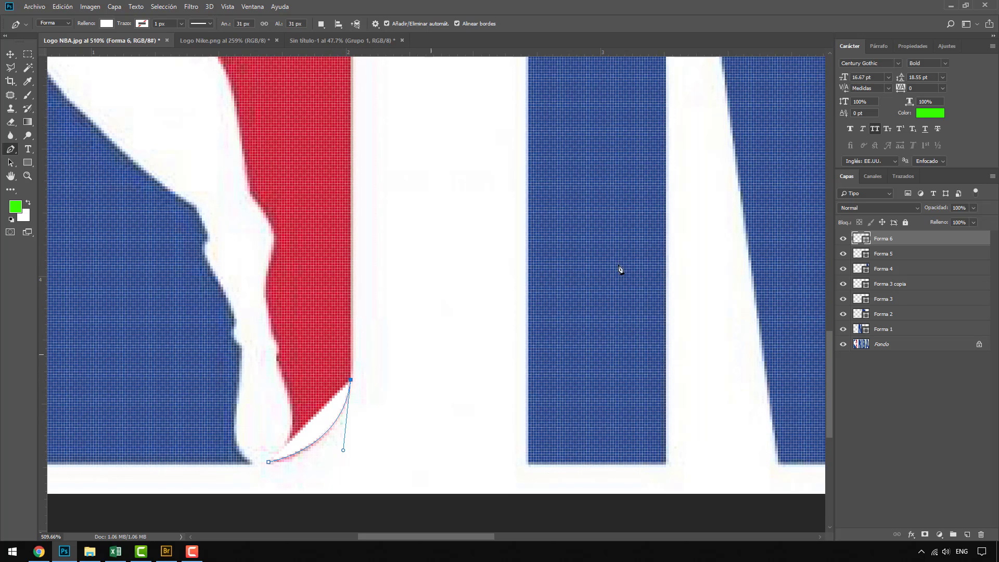
Recolour the unfinished red-section shape to the bright green 48ff00
{"action": "double_click", "coordinate": [858, 238]}
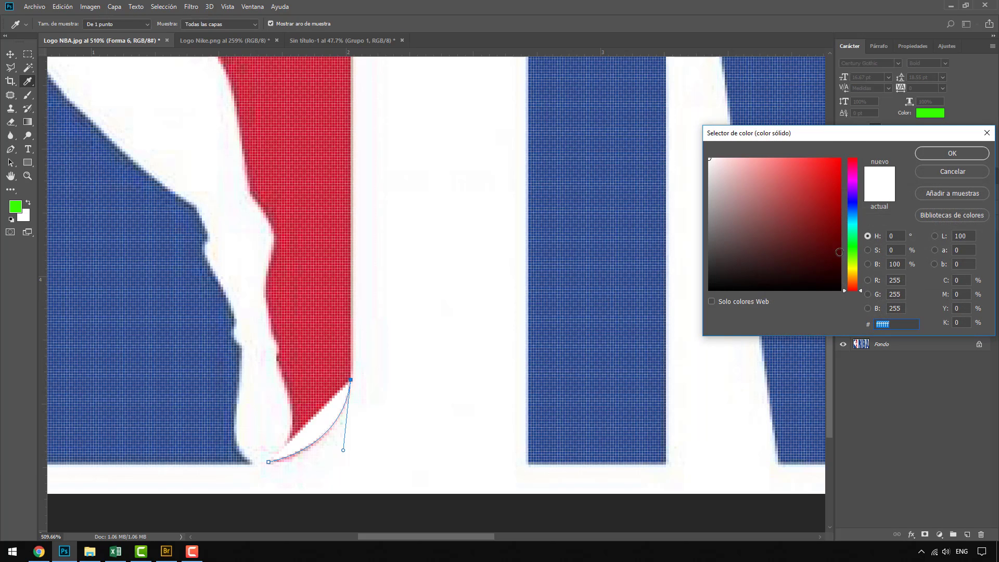
{"action": "left_click_drag", "start_coordinate": [837, 233], "coordinate": [850, 145]}
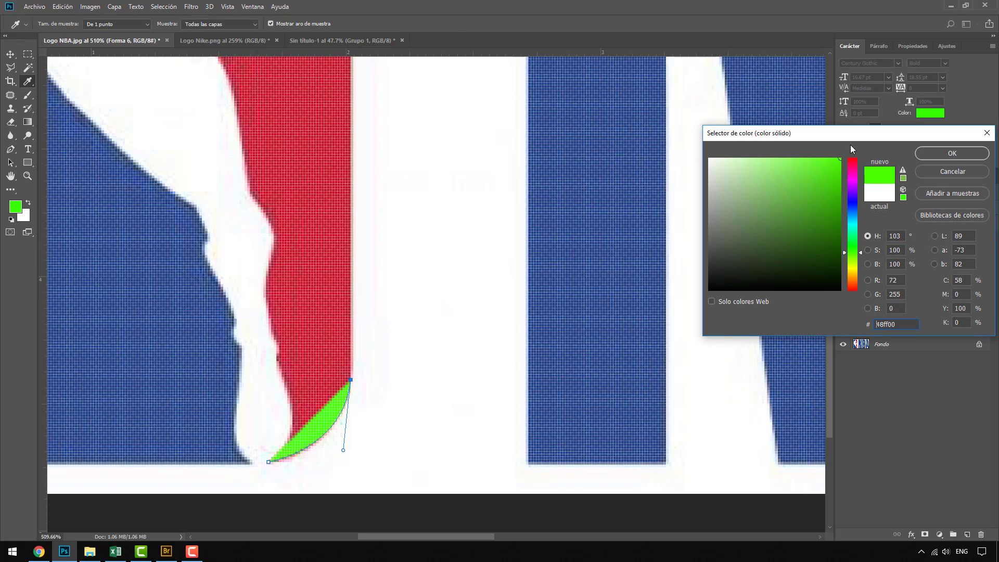
{"action": "left_click", "coordinate": [942, 155]}
Extend the path straight up the emblem's outer red edge to where it meets the underside of the ball
{"action": "scroll", "coordinate": [353, 392], "scroll_direction": "up", "scroll_amount": 2}
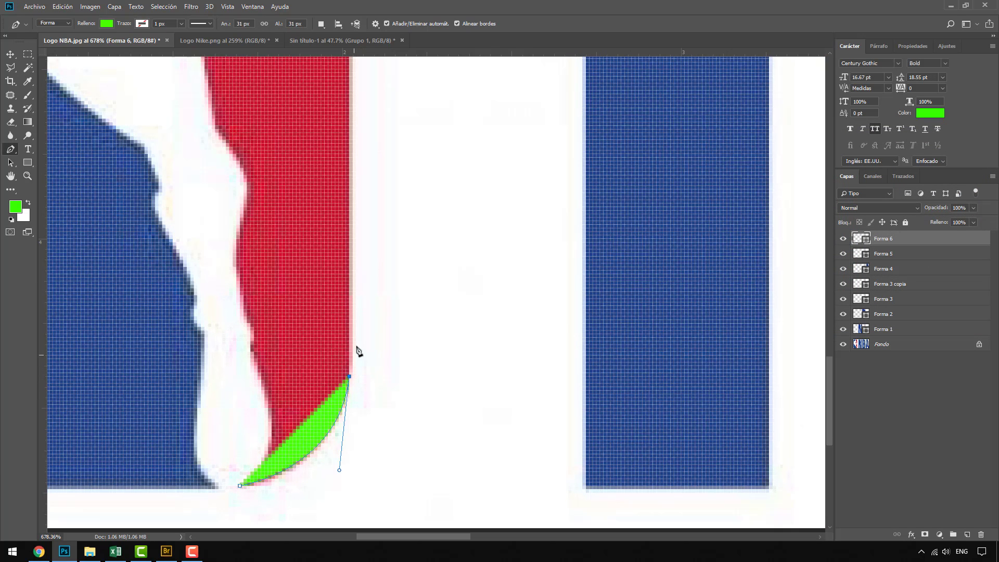
{"action": "scroll", "coordinate": [391, 391], "scroll_direction": "down", "scroll_amount": 4}
{"action": "scroll", "coordinate": [443, 193], "scroll_direction": "up", "scroll_amount": 2}
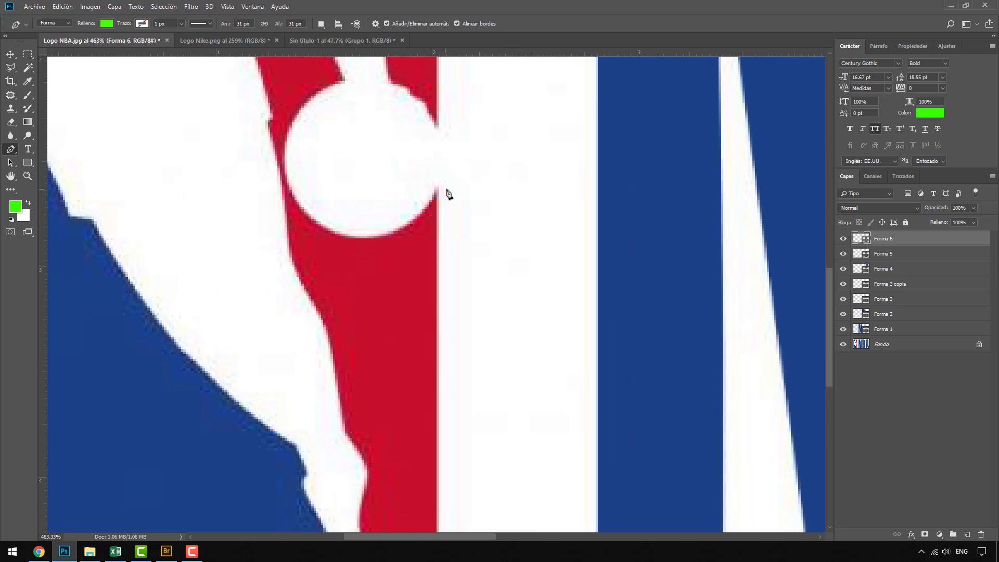
{"action": "left_click", "coordinate": [437, 192]}
{"action": "scroll", "coordinate": [421, 230], "scroll_direction": "down", "scroll_amount": 2}
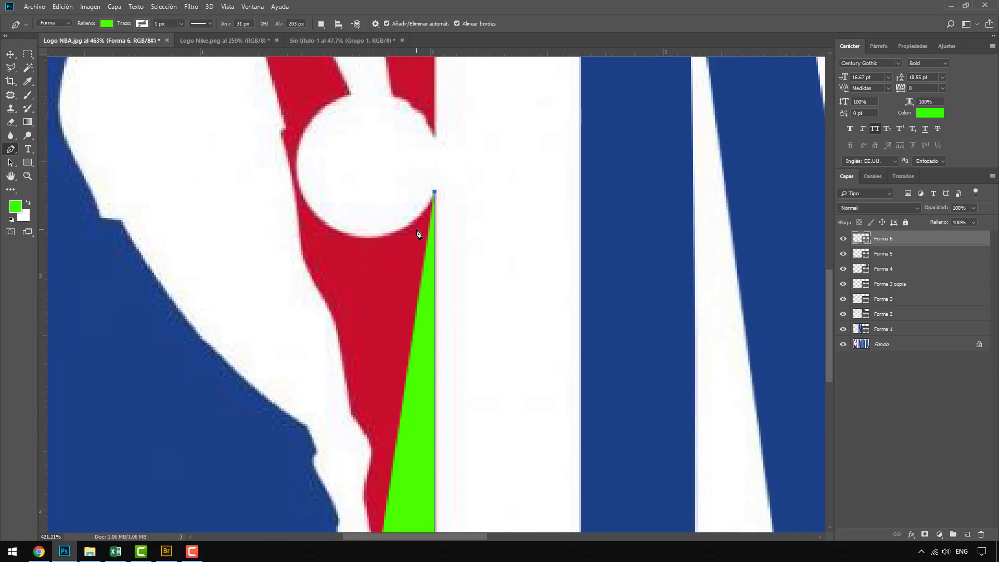
{"action": "scroll", "coordinate": [400, 230], "scroll_direction": "up", "scroll_amount": 3}
{"action": "scroll", "coordinate": [385, 224], "scroll_direction": "down", "scroll_amount": 3}
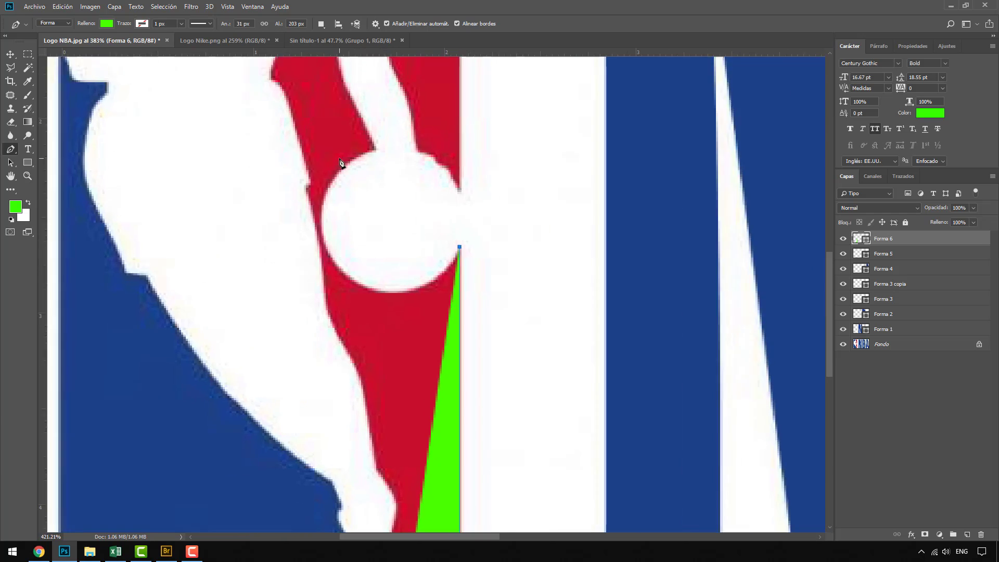
{"action": "scroll", "coordinate": [427, 326], "scroll_direction": "up", "scroll_amount": 4}
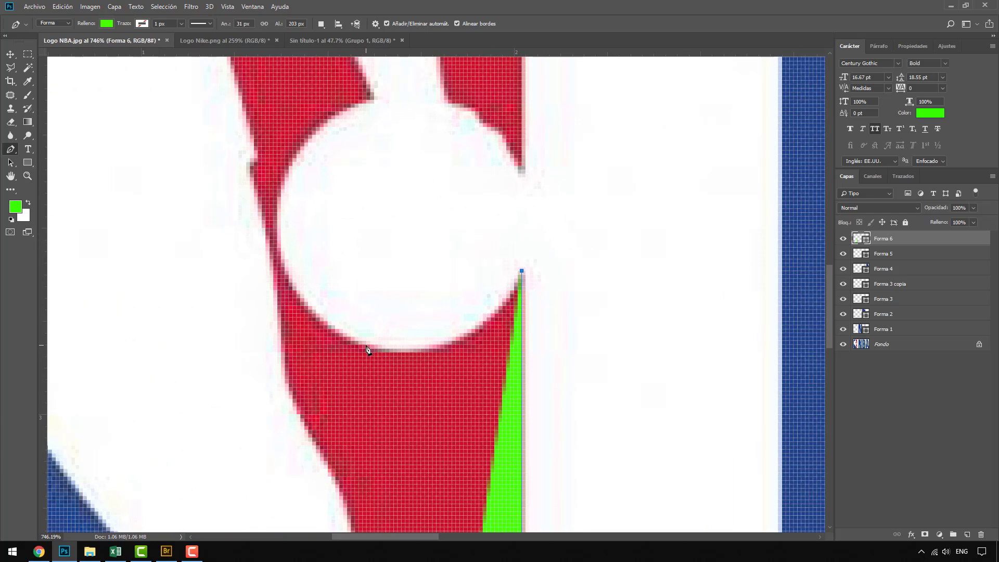
Curve the path around the ball's underside and inner side up to the corner where it meets the arm, removing outgoing handles
{"action": "left_click_drag", "start_coordinate": [366, 345], "coordinate": [248, 307]}
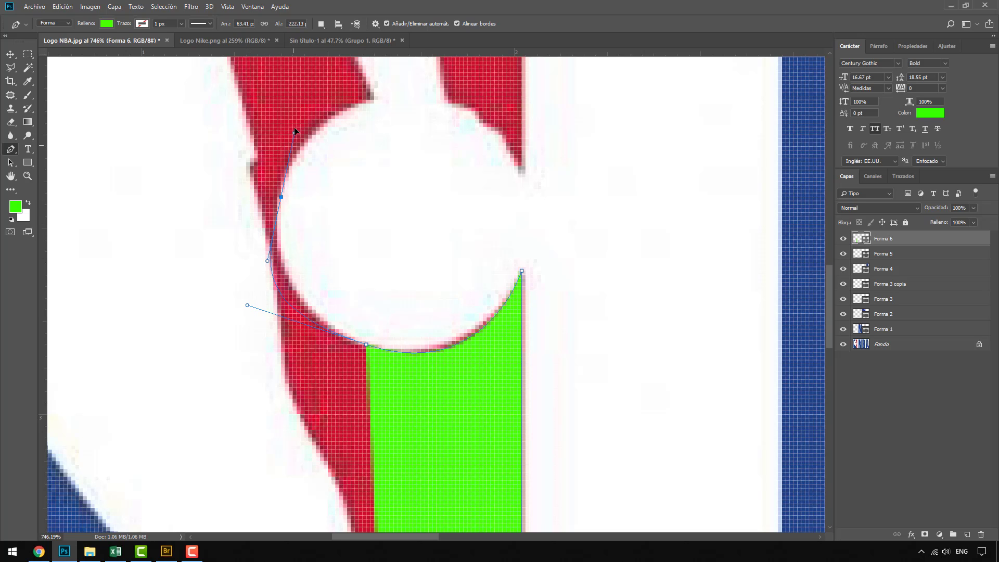
{"action": "left_click_drag", "start_coordinate": [281, 196], "coordinate": [284, 176]}
{"action": "key", "text": "ctrl+z"}
{"action": "left_click", "coordinate": [367, 345]}
{"action": "left_click_drag", "start_coordinate": [281, 193], "coordinate": [305, 69]}
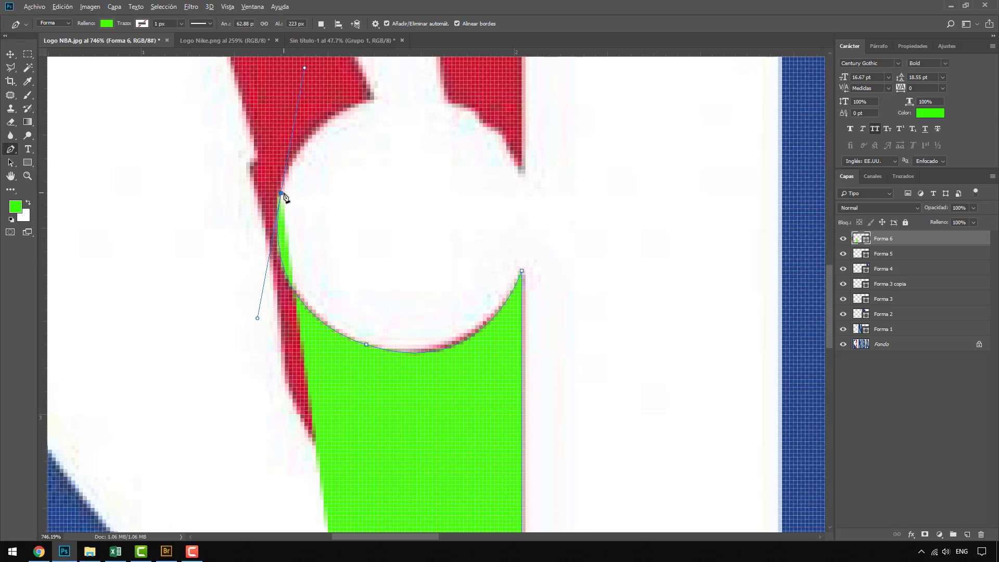
{"action": "scroll", "coordinate": [297, 127], "scroll_direction": "down", "scroll_amount": 3}
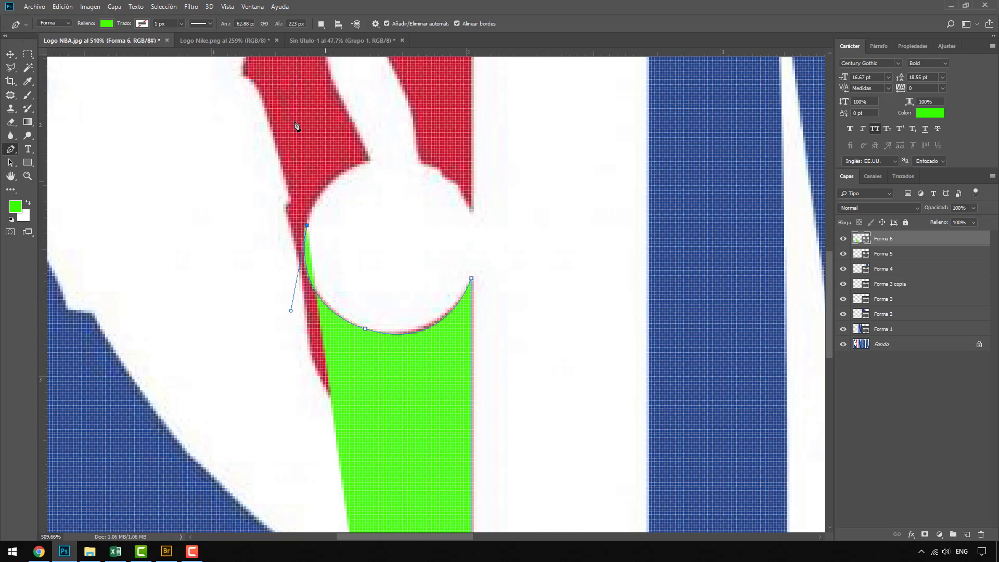
{"action": "scroll", "coordinate": [374, 172], "scroll_direction": "up", "scroll_amount": 5}
{"action": "left_click_drag", "start_coordinate": [418, 191], "coordinate": [541, 175]}
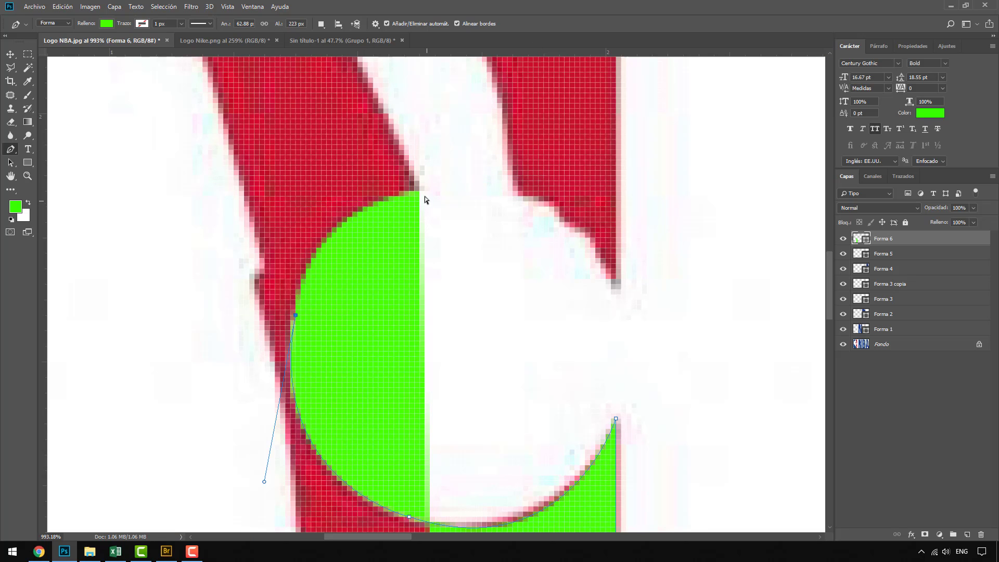
{"action": "left_click_drag", "start_coordinate": [420, 192], "coordinate": [529, 167]}
{"action": "left_click", "coordinate": [421, 192]}
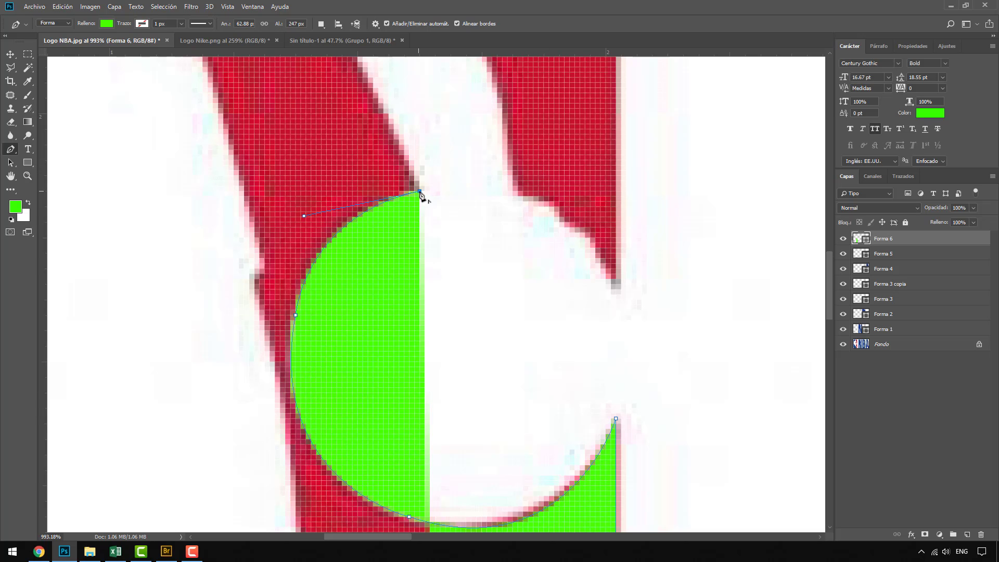
Trace the red gap beneath the arm, up along the arm's edge to its peak and around to its outer corner
{"action": "scroll", "coordinate": [497, 263], "scroll_direction": "down", "scroll_amount": 2}
{"action": "scroll", "coordinate": [499, 267], "scroll_direction": "down", "scroll_amount": 4}
{"action": "scroll", "coordinate": [360, 95], "scroll_direction": "up", "scroll_amount": 3}
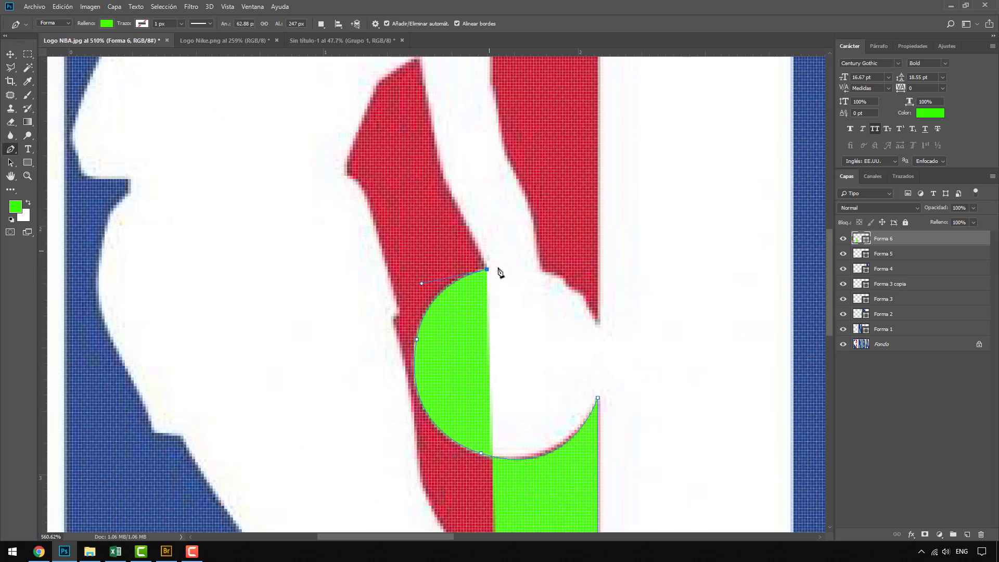
{"action": "scroll", "coordinate": [499, 270], "scroll_direction": "down", "scroll_amount": 4}
{"action": "scroll", "coordinate": [410, 99], "scroll_direction": "up", "scroll_amount": 3}
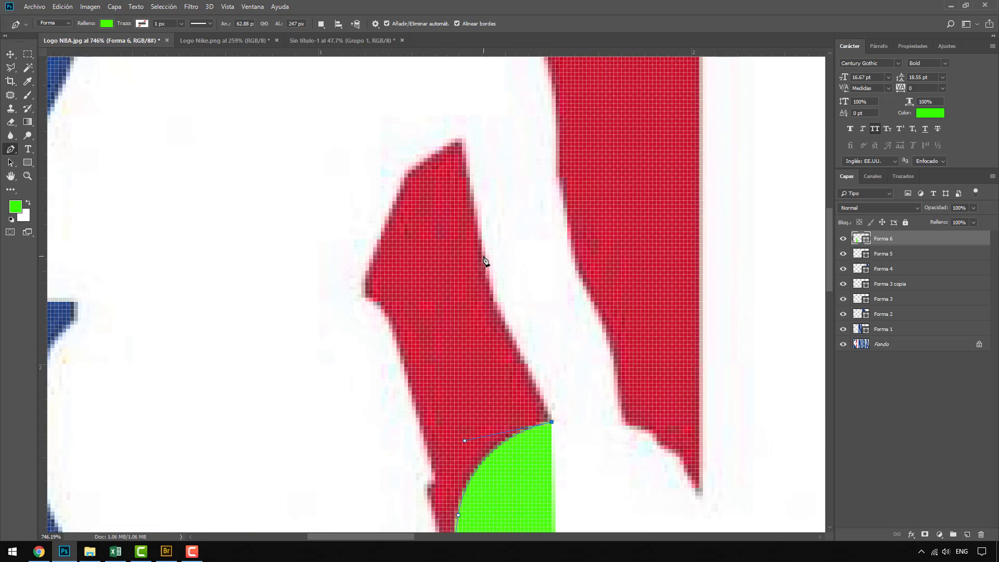
{"action": "left_click", "coordinate": [497, 311]}
{"action": "scroll", "coordinate": [481, 260], "scroll_direction": "up", "scroll_amount": 2}
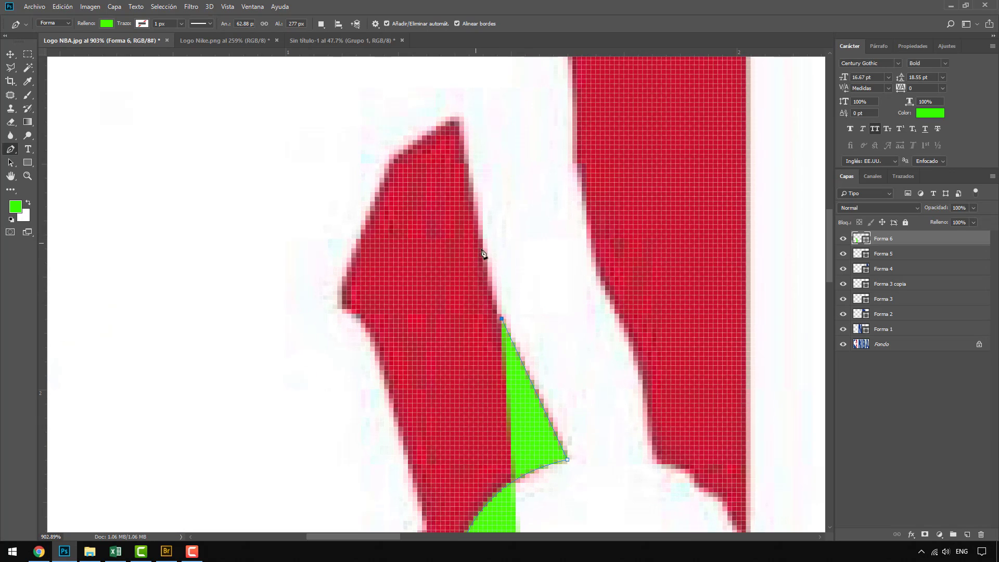
{"action": "left_click_drag", "start_coordinate": [479, 243], "coordinate": [470, 192]}
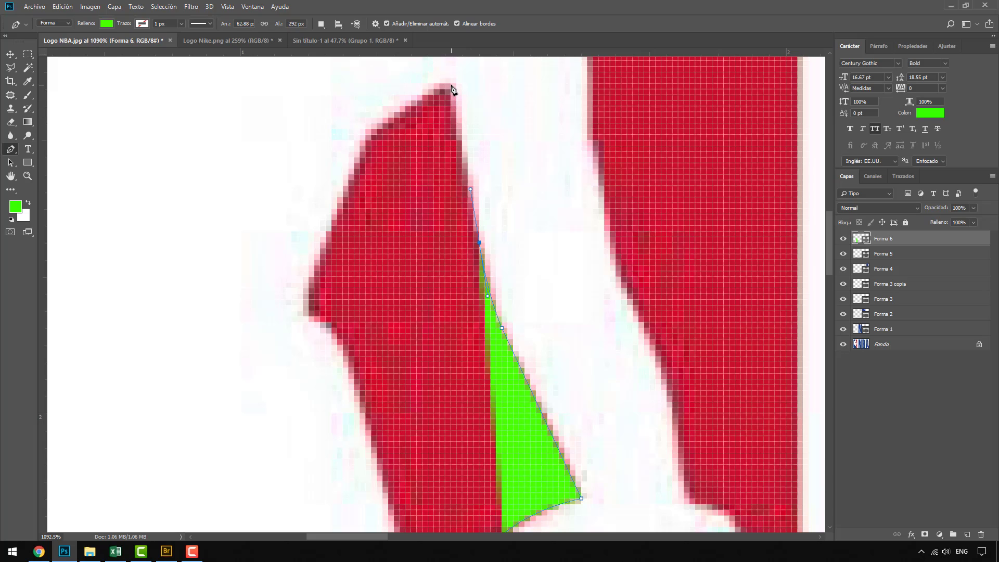
{"action": "left_click", "coordinate": [451, 84]}
{"action": "left_click_drag", "start_coordinate": [367, 140], "coordinate": [353, 159]}
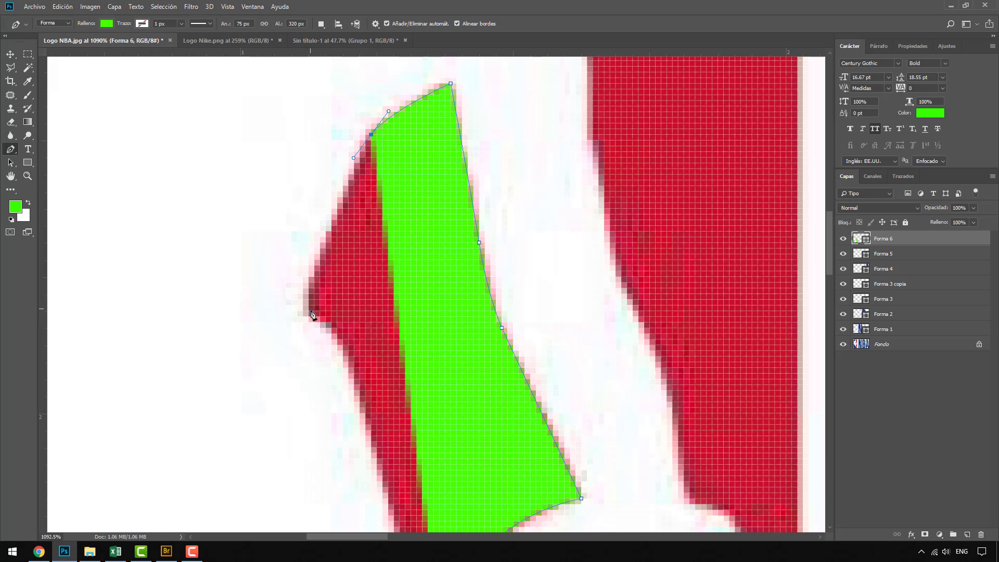
{"action": "left_click_drag", "start_coordinate": [309, 310], "coordinate": [320, 332]}
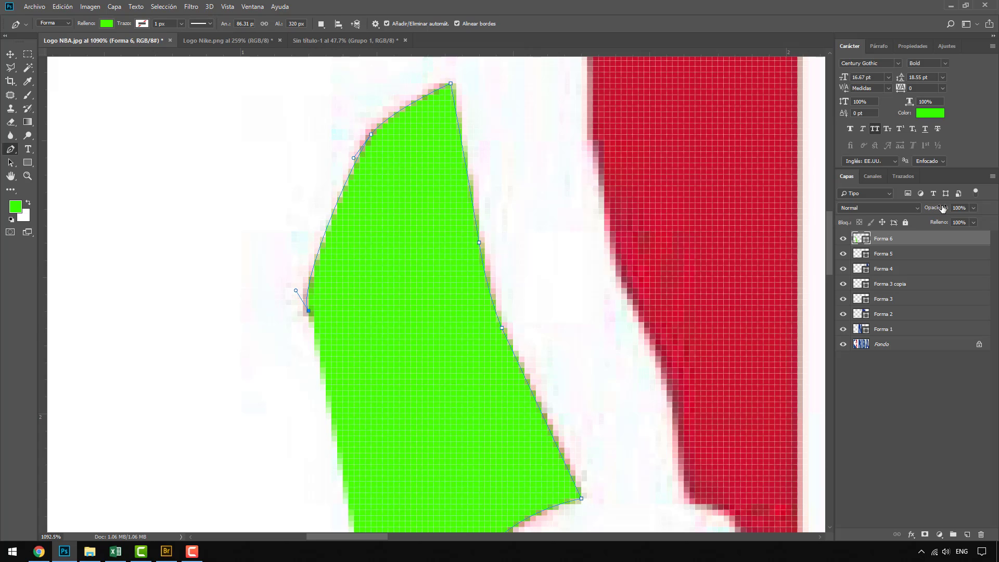
Lower the shape's opacity to 54% and trace the red gap's outer edge down to the small notch beside the ball
{"action": "left_click", "coordinate": [951, 219]}
{"action": "scroll", "coordinate": [260, 226], "scroll_direction": "down", "scroll_amount": 9}
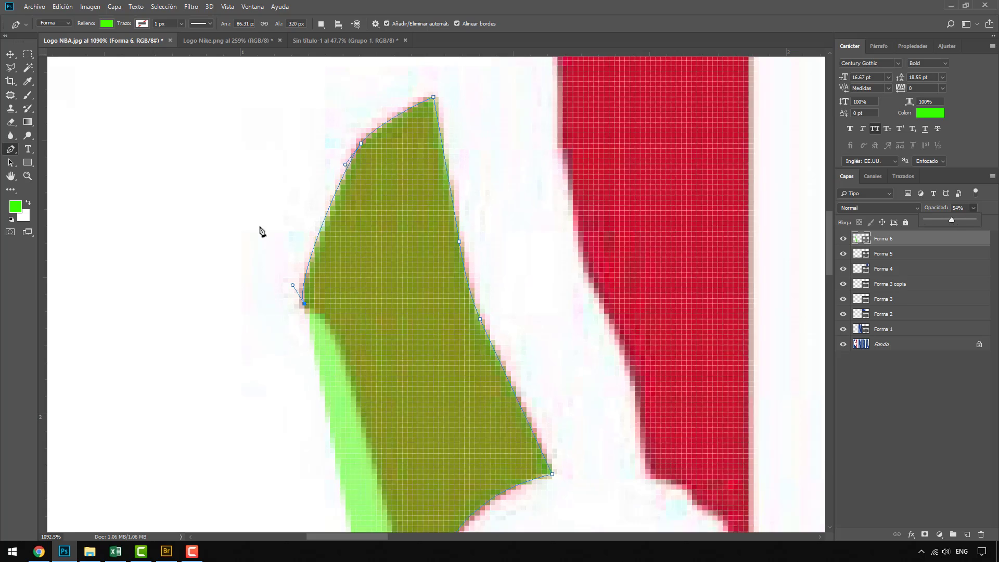
{"action": "scroll", "coordinate": [288, 308], "scroll_direction": "up", "scroll_amount": 4}
{"action": "left_click_drag", "start_coordinate": [307, 261], "coordinate": [317, 295]}
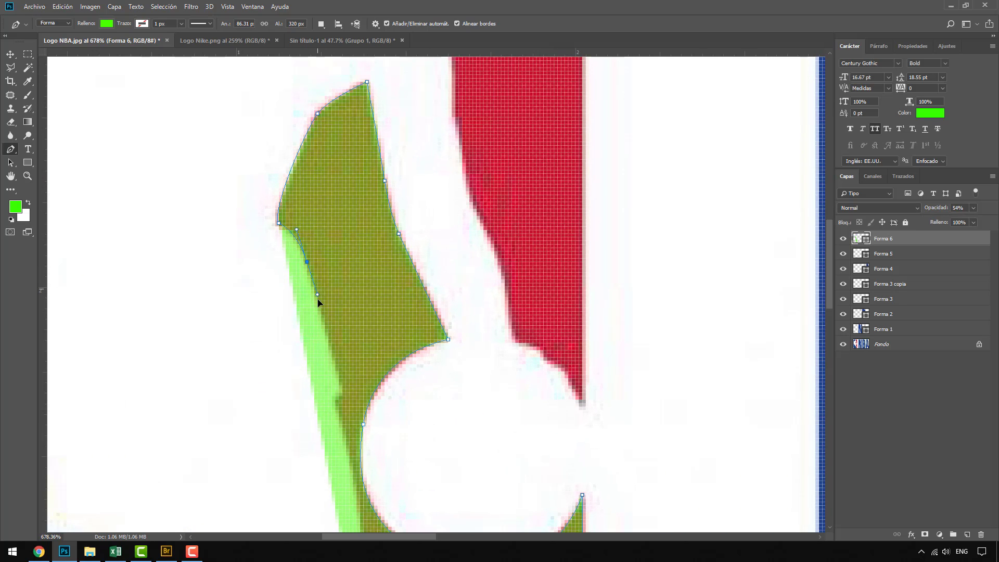
{"action": "left_click", "coordinate": [308, 265]}
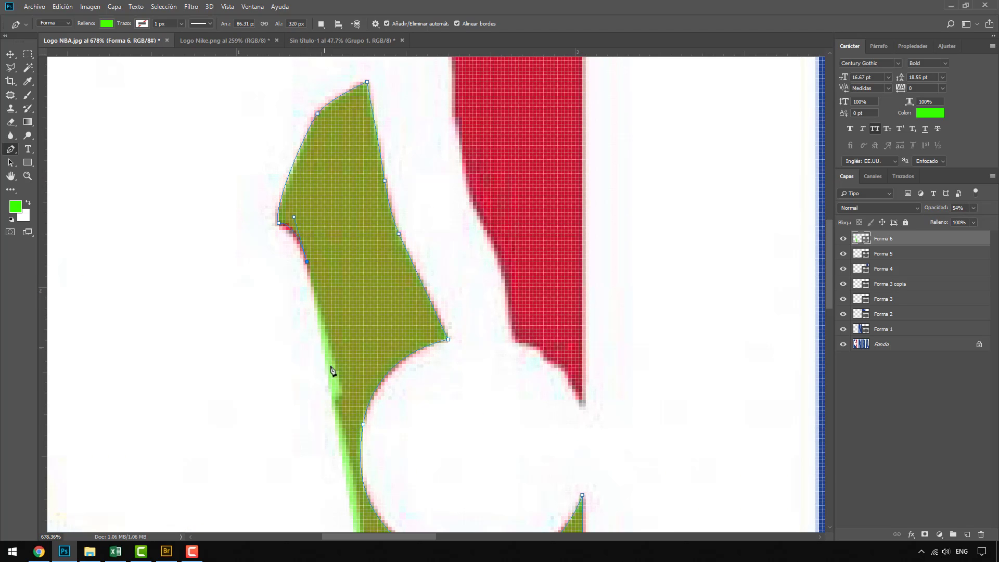
{"action": "left_click", "coordinate": [341, 396]}
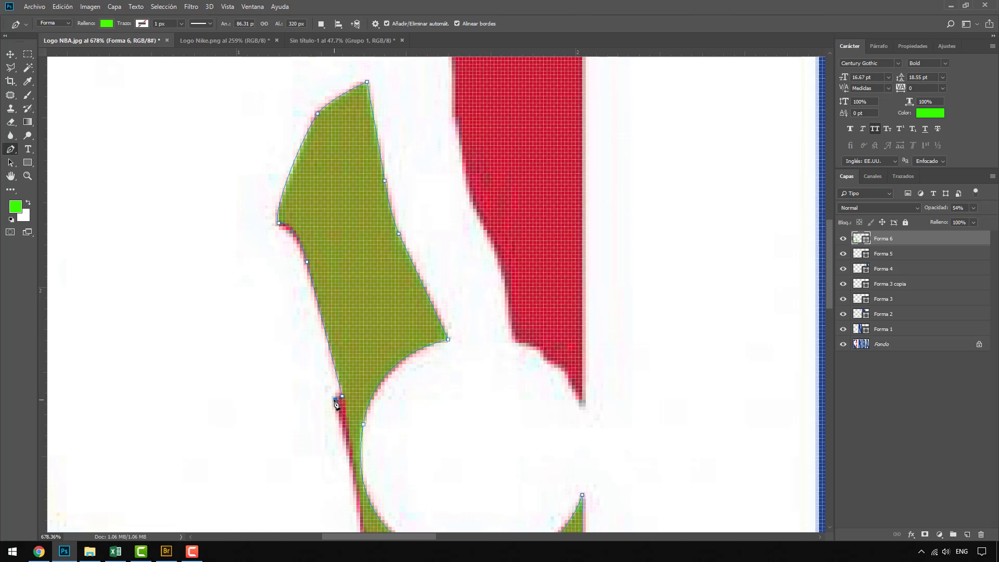
Extend the path from the notch past the ball and curve it onto the edge of the player's leg
{"action": "scroll", "coordinate": [335, 403], "scroll_direction": "down", "scroll_amount": 3}
{"action": "scroll", "coordinate": [357, 484], "scroll_direction": "up", "scroll_amount": 4}
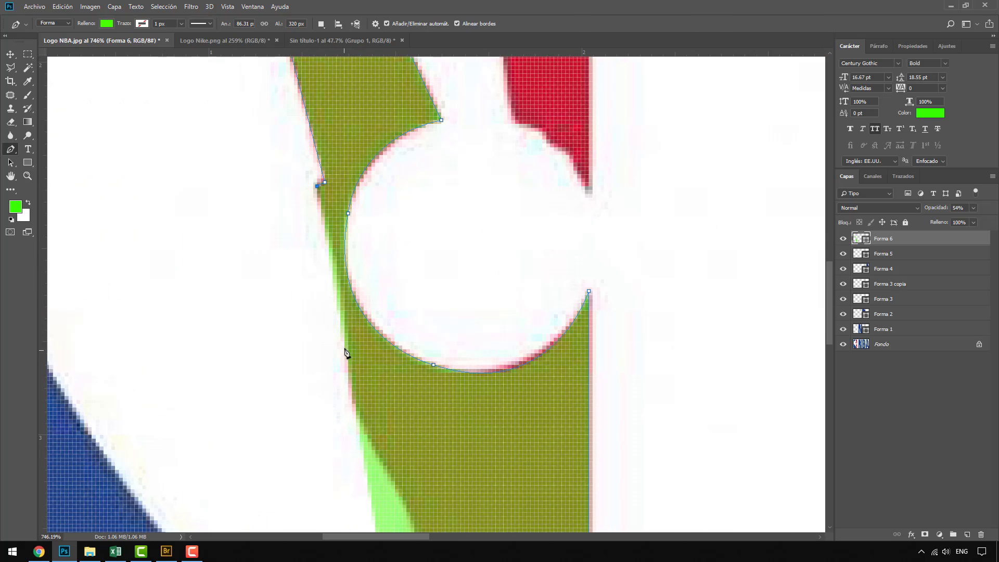
{"action": "left_click_drag", "start_coordinate": [344, 346], "coordinate": [352, 459]}
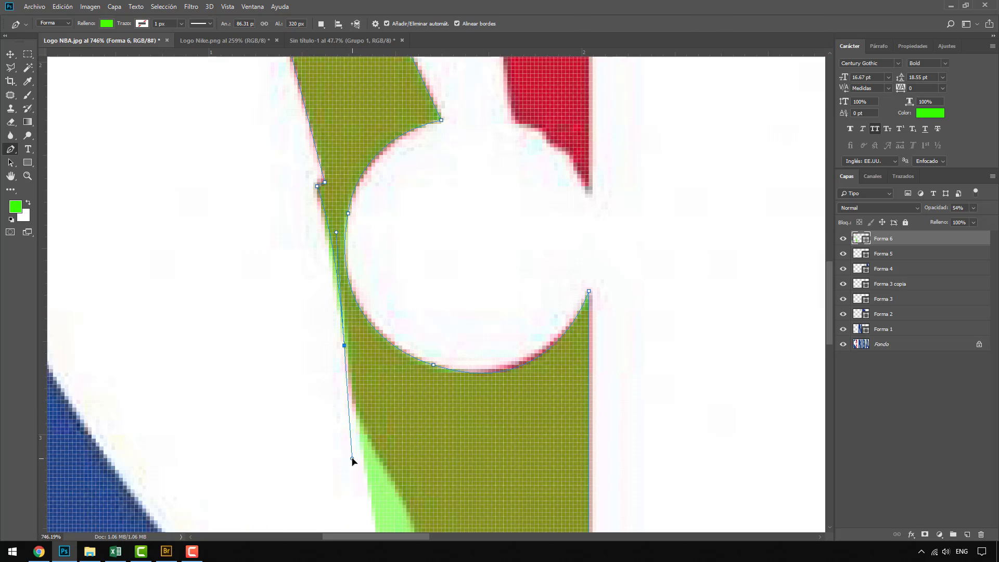
{"action": "left_click", "coordinate": [343, 346], "text": "alt"}
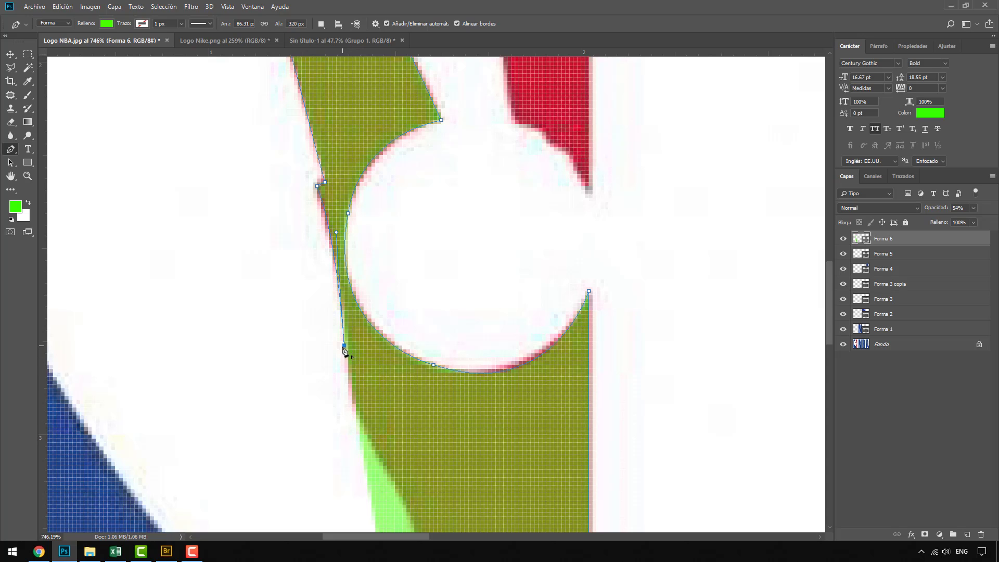
{"action": "left_click_drag", "start_coordinate": [359, 418], "coordinate": [377, 450]}
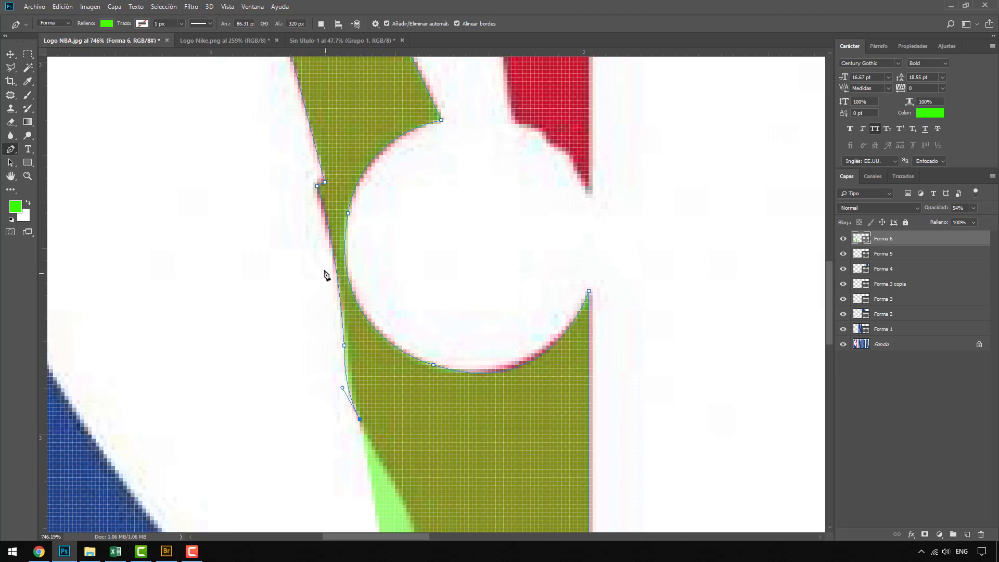
{"action": "scroll", "coordinate": [324, 275], "scroll_direction": "down", "scroll_amount": 3}
{"action": "scroll", "coordinate": [320, 227], "scroll_direction": "down", "scroll_amount": 2}
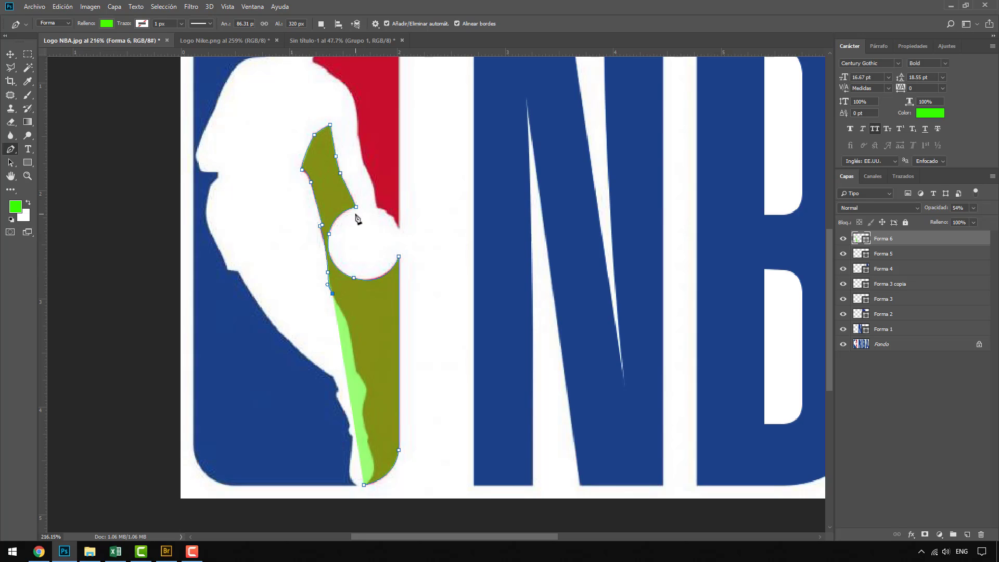
Undo the detailed tracing and the straight outer edge, back to the curve around the emblem's lower rounded corner
{"action": "key", "text": "ctrl+alt+z"}
{"action": "key", "text": "ctrl+alt+z"}
{"action": "key", "text": "ctrl+alt+z"}
{"action": "key", "text": "ctrl+alt+z"}
{"action": "key", "text": "ctrl+alt+z"}
{"action": "key", "text": "ctrl+alt+z"}
{"action": "key", "text": "ctrl+alt+z"}
{"action": "key", "text": "ctrl+alt+z"}
{"action": "key", "text": "ctrl+alt+z"}
{"action": "key", "text": "ctrl+alt+z"}
{"action": "key", "text": "ctrl+alt+z"}
{"action": "key", "text": "ctrl+alt+z"}
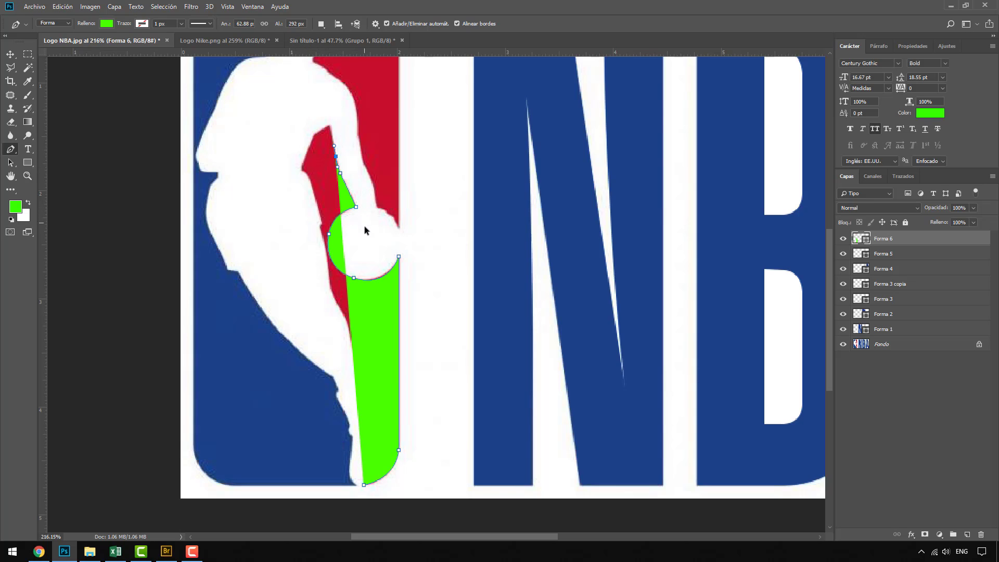
{"action": "key", "text": "ctrl+alt+z"}
{"action": "key", "text": "ctrl+alt+z"}
{"action": "key", "text": "ctrl+alt+z"}
{"action": "key", "text": "ctrl+alt+z"}
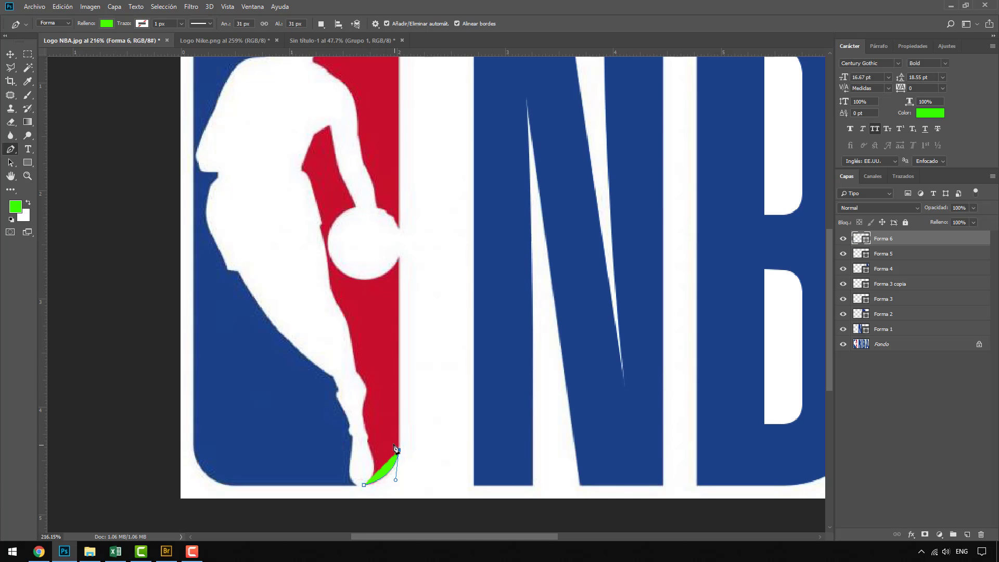
Extend the path straight up the whole outer red edge, around the upper rounded corner and along the top to the player's head
{"action": "scroll", "coordinate": [447, 418], "scroll_direction": "down", "scroll_amount": 5}
{"action": "scroll", "coordinate": [219, 99], "scroll_direction": "up", "scroll_amount": 15}
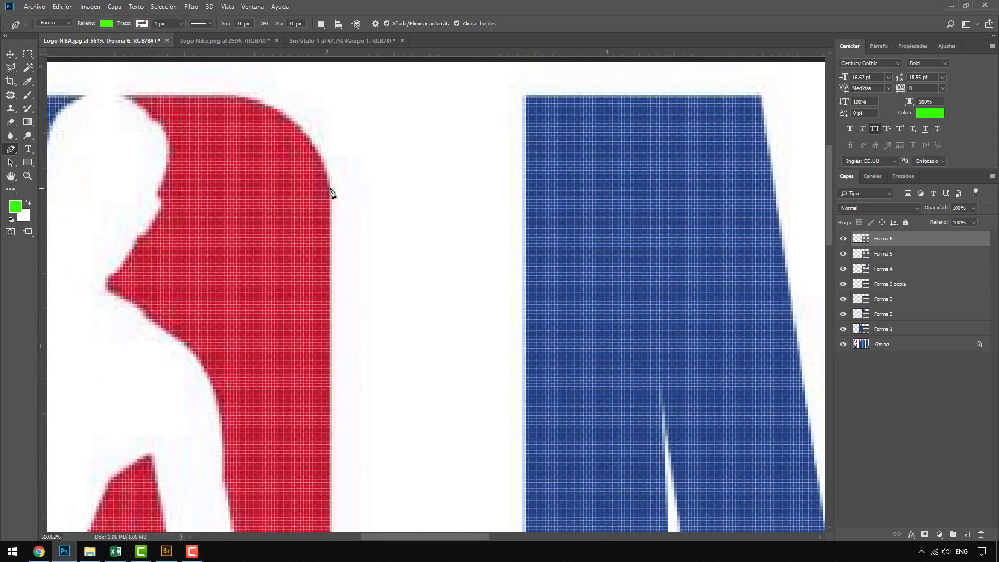
{"action": "left_click", "coordinate": [332, 192]}
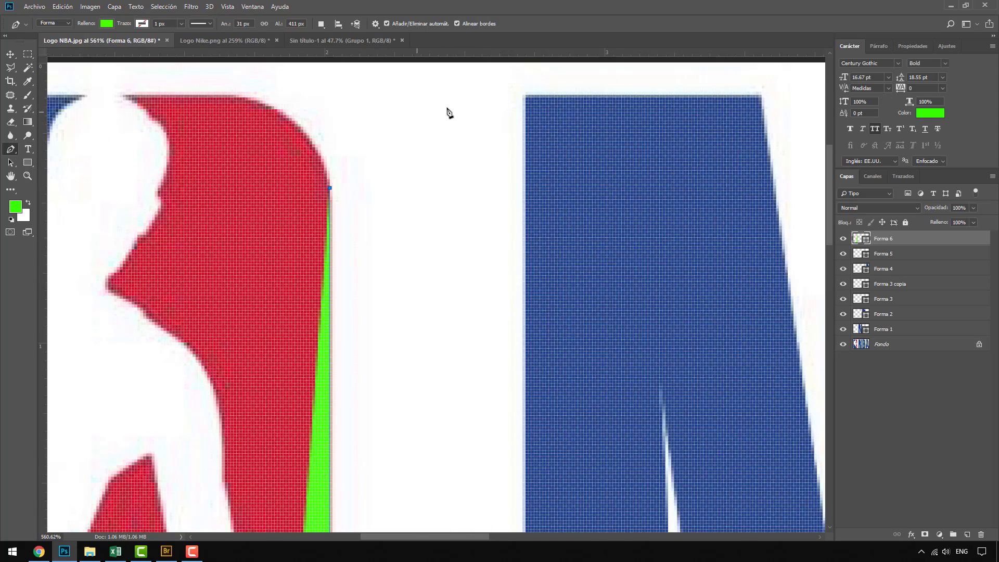
{"action": "scroll", "coordinate": [443, 136], "scroll_direction": "down", "scroll_amount": 6}
{"action": "scroll", "coordinate": [148, 91], "scroll_direction": "up", "scroll_amount": 7}
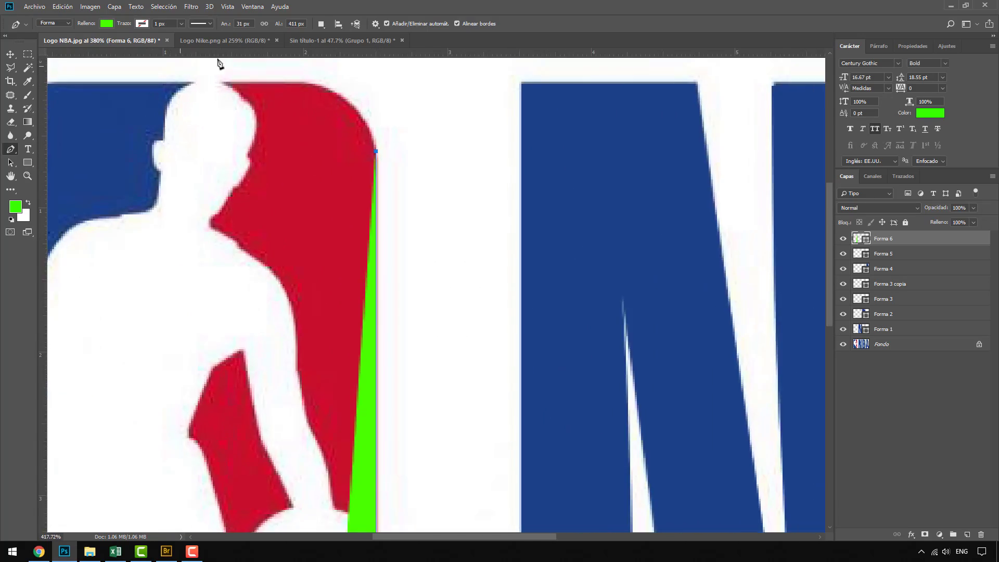
{"action": "left_click_drag", "start_coordinate": [347, 105], "coordinate": [228, 97]}
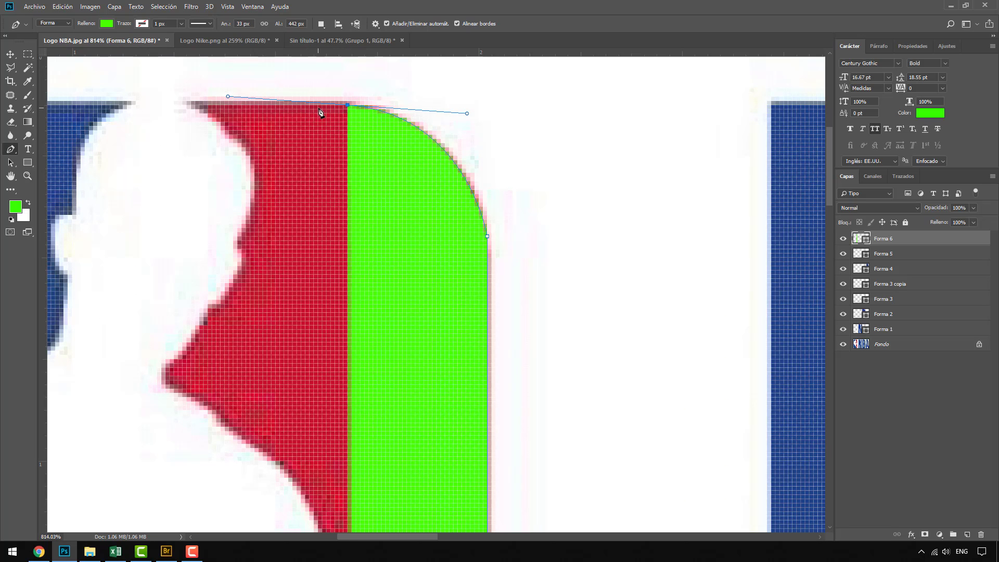
{"action": "left_click", "coordinate": [347, 106]}
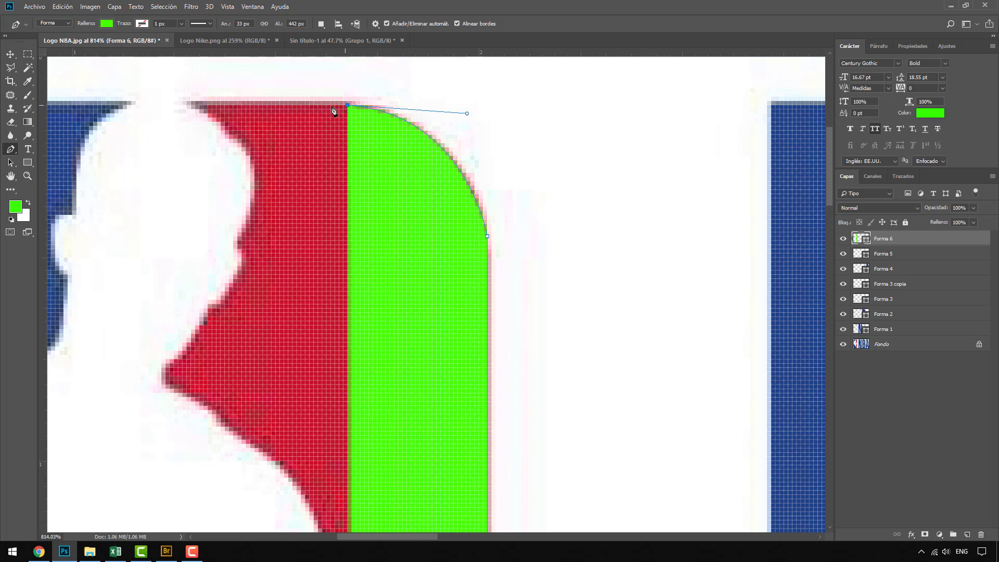
{"action": "left_click", "coordinate": [186, 105]}
Lower the red-half shape's opacity to 37%
{"action": "scroll", "coordinate": [362, 119], "scroll_direction": "down", "scroll_amount": 5}
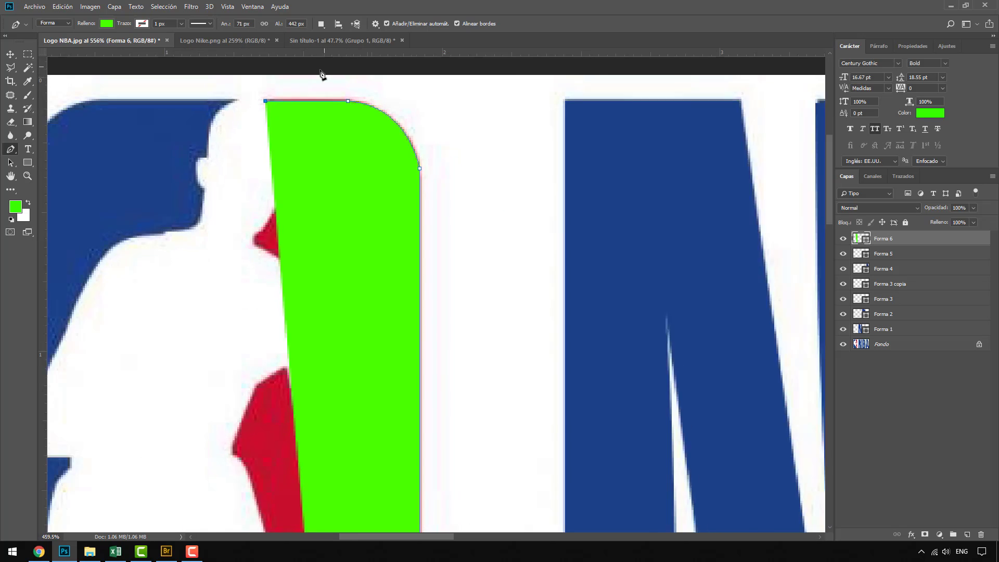
{"action": "left_click", "coordinate": [972, 208]}
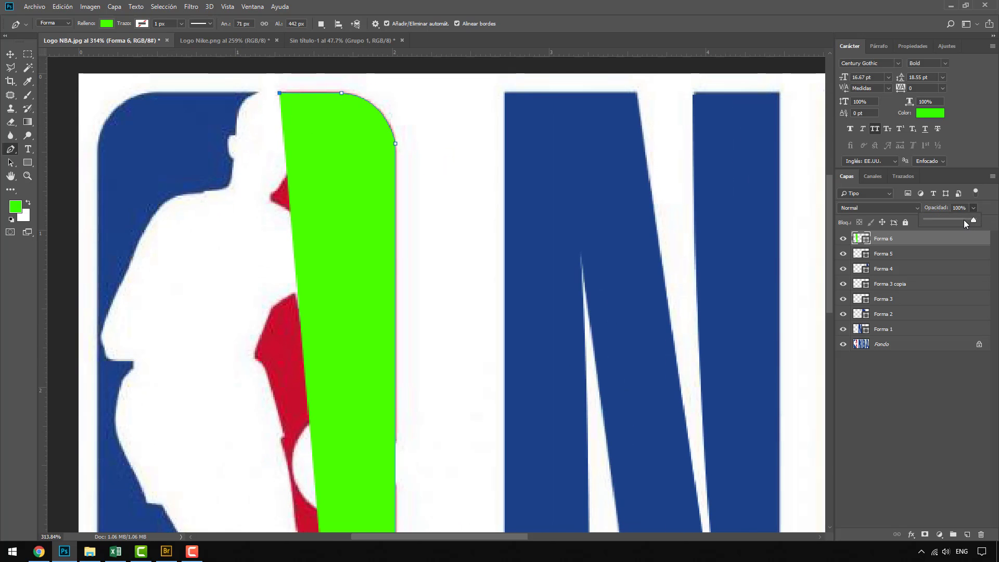
{"action": "left_click_drag", "start_coordinate": [975, 220], "coordinate": [943, 220]}
Close the red-half shape with rough straight segments running down through the player's white silhouette to the starting point
{"action": "scroll", "coordinate": [352, 86], "scroll_direction": "down", "scroll_amount": 2}
{"action": "left_click", "coordinate": [281, 161]}
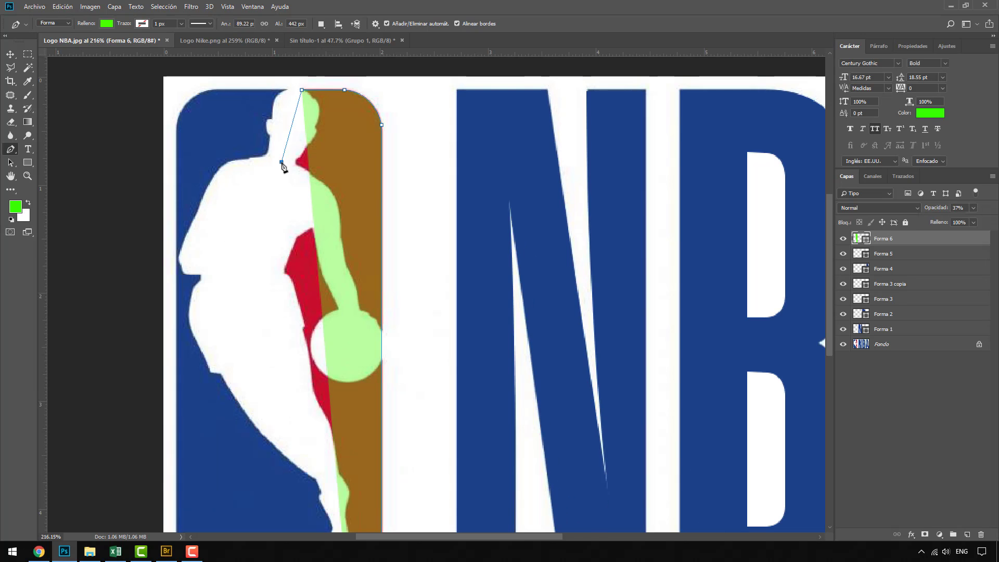
{"action": "left_click", "coordinate": [267, 258]}
{"action": "left_click", "coordinate": [274, 339]}
{"action": "scroll", "coordinate": [281, 235], "scroll_direction": "down", "scroll_amount": 3}
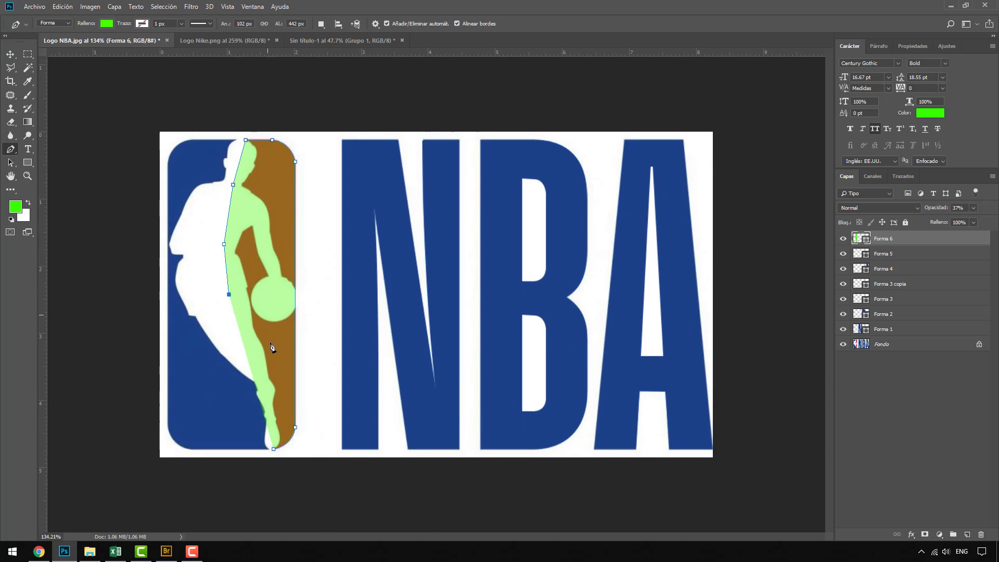
{"action": "scroll", "coordinate": [245, 359], "scroll_direction": "up", "scroll_amount": 2}
{"action": "left_click", "coordinate": [191, 373]}
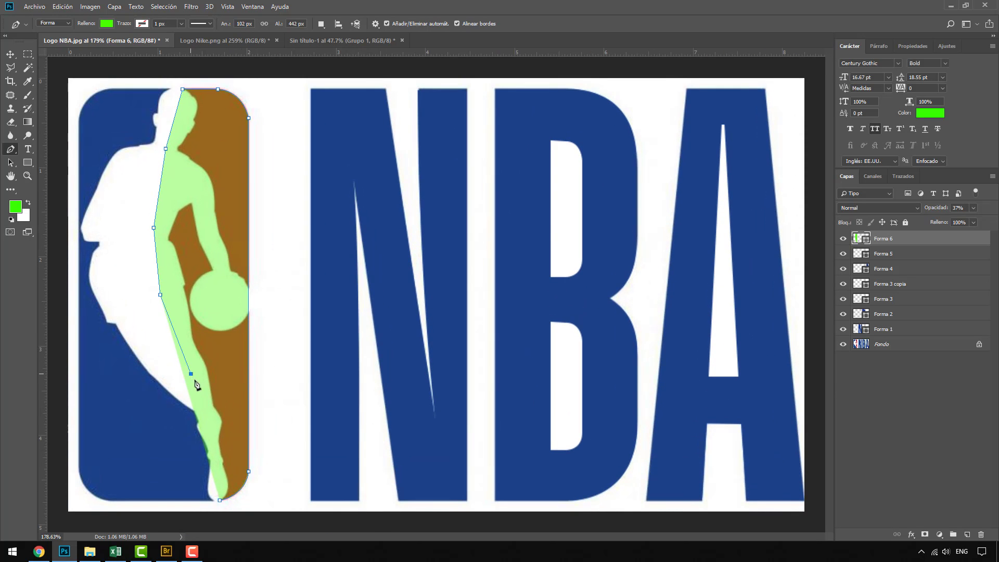
{"action": "left_click", "coordinate": [213, 423]}
{"action": "left_click", "coordinate": [217, 471]}
{"action": "left_click", "coordinate": [220, 500]}
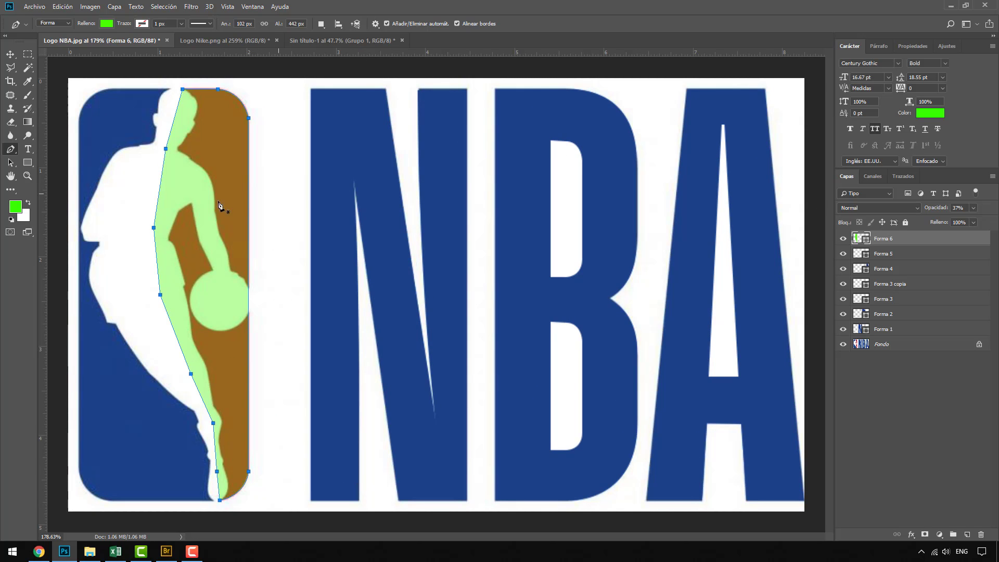
Start a new Pen shape at the blue section's top edge beside the head and curve it around the emblem's upper rounded corner
{"action": "scroll", "coordinate": [79, 129], "scroll_direction": "up", "scroll_amount": 1}
{"action": "scroll", "coordinate": [80, 129], "scroll_direction": "up", "scroll_amount": 5}
{"action": "left_click_drag", "start_coordinate": [205, 111], "coordinate": [445, 223]}
{"action": "left_click", "coordinate": [579, 125]}
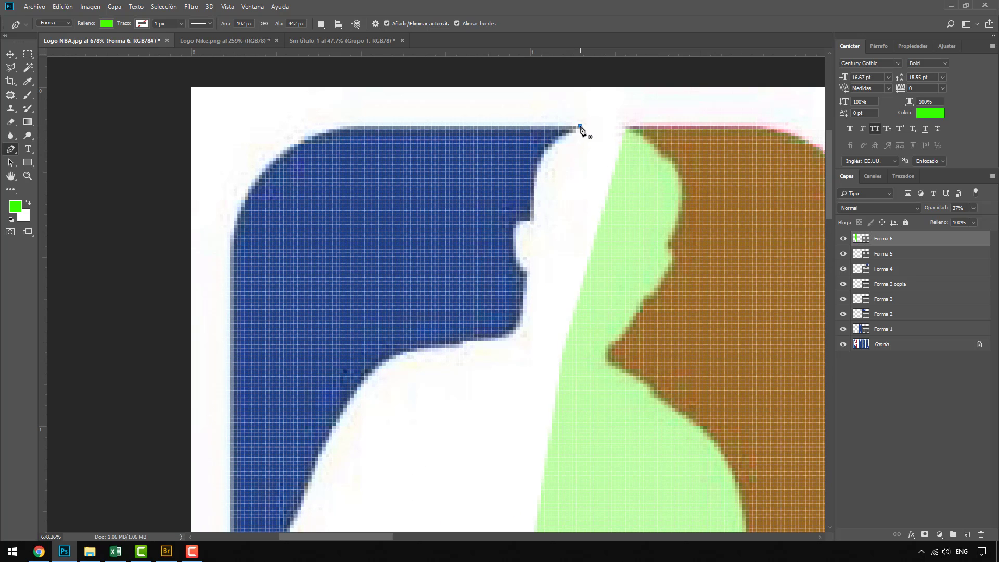
{"action": "left_click", "coordinate": [343, 127]}
{"action": "left_click_drag", "start_coordinate": [234, 239], "coordinate": [225, 345]}
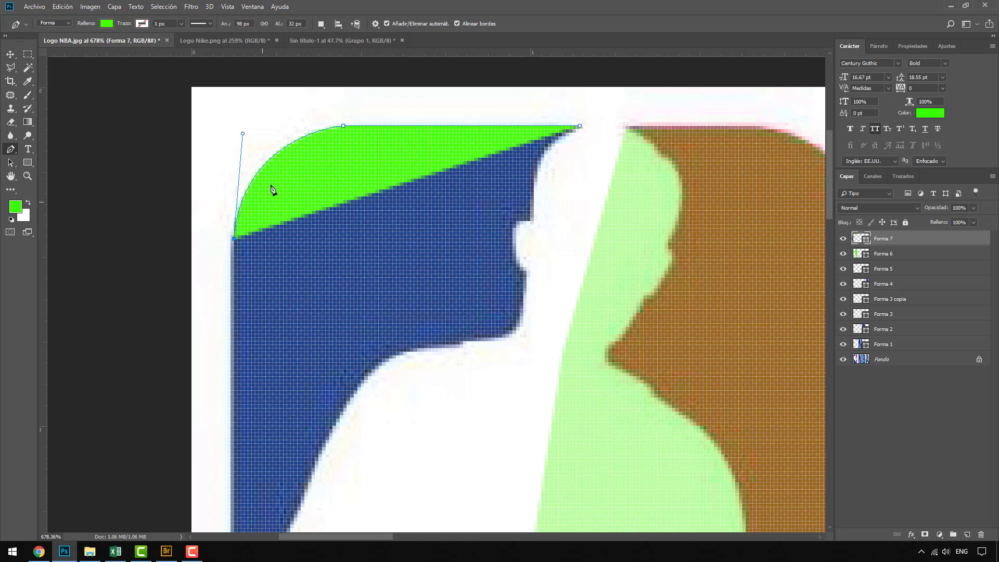
Extend the blue-half path straight down the outer edge, around the emblem's lower rounded corner and along the bottom to the player's foot
{"action": "scroll", "coordinate": [271, 189], "scroll_direction": "down", "scroll_amount": 6}
{"action": "scroll", "coordinate": [66, 486], "scroll_direction": "up", "scroll_amount": 3}
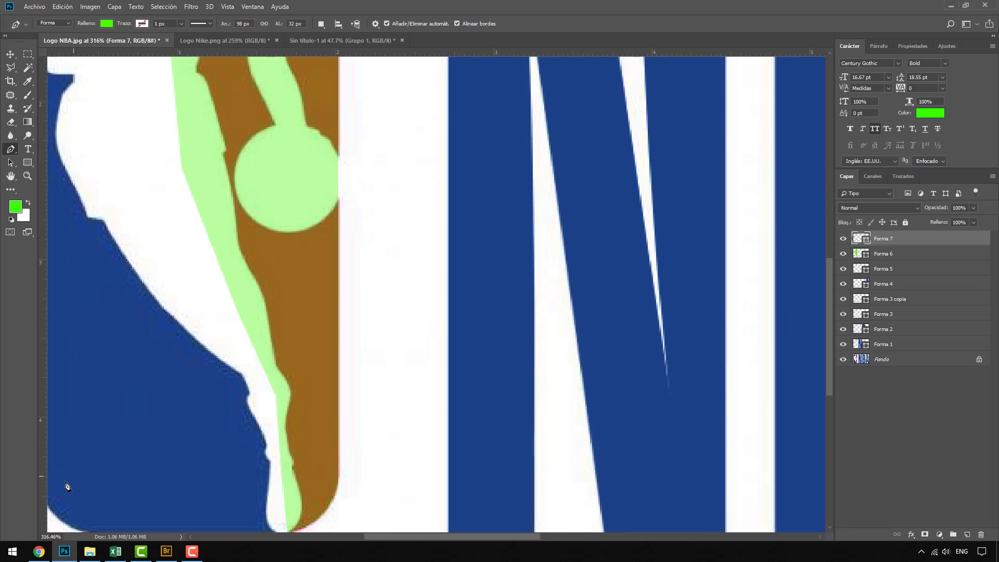
{"action": "scroll", "coordinate": [114, 455], "scroll_direction": "down", "scroll_amount": 1}
{"action": "left_click_drag", "start_coordinate": [418, 536], "coordinate": [358, 537]}
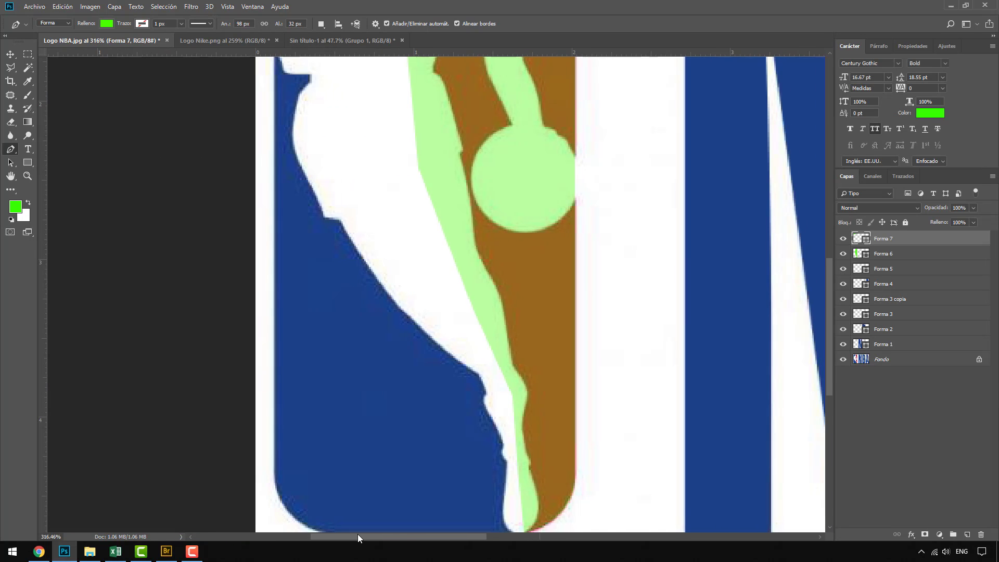
{"action": "scroll", "coordinate": [290, 486], "scroll_direction": "up", "scroll_amount": 4}
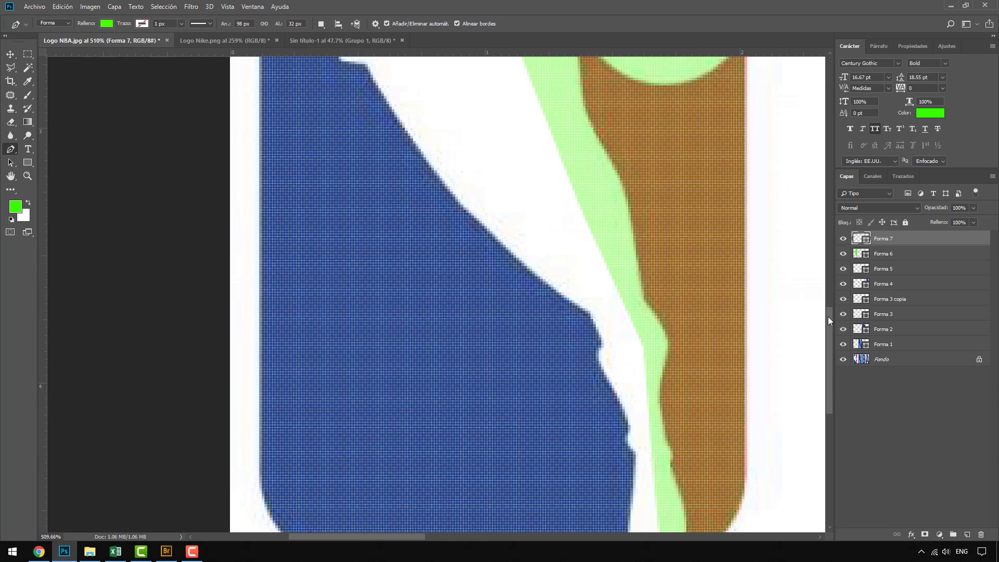
{"action": "left_click_drag", "start_coordinate": [828, 316], "coordinate": [829, 364]}
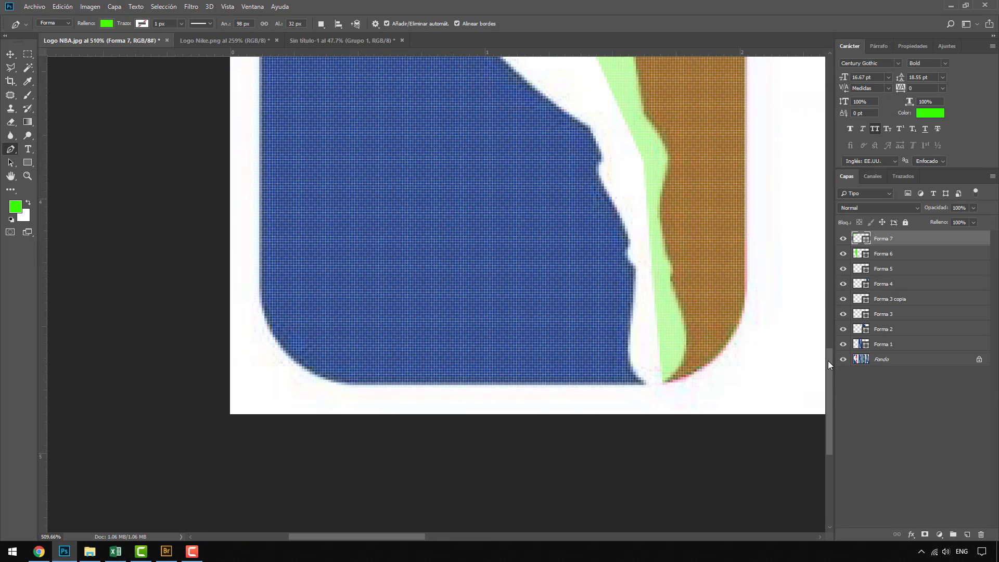
{"action": "left_click", "coordinate": [262, 303]}
{"action": "left_click_drag", "start_coordinate": [347, 383], "coordinate": [429, 393]}
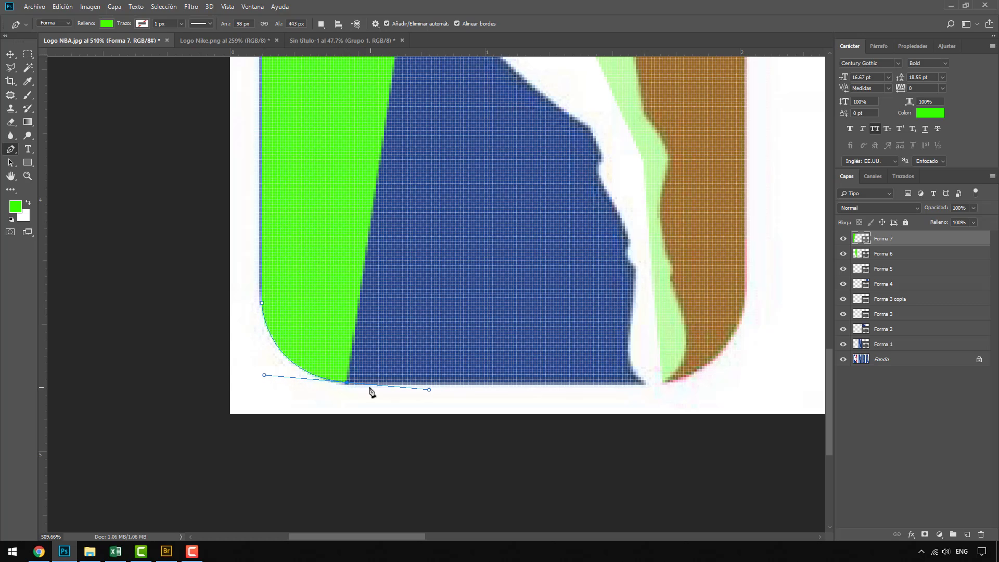
{"action": "left_click", "coordinate": [347, 383]}
{"action": "left_click", "coordinate": [646, 383]}
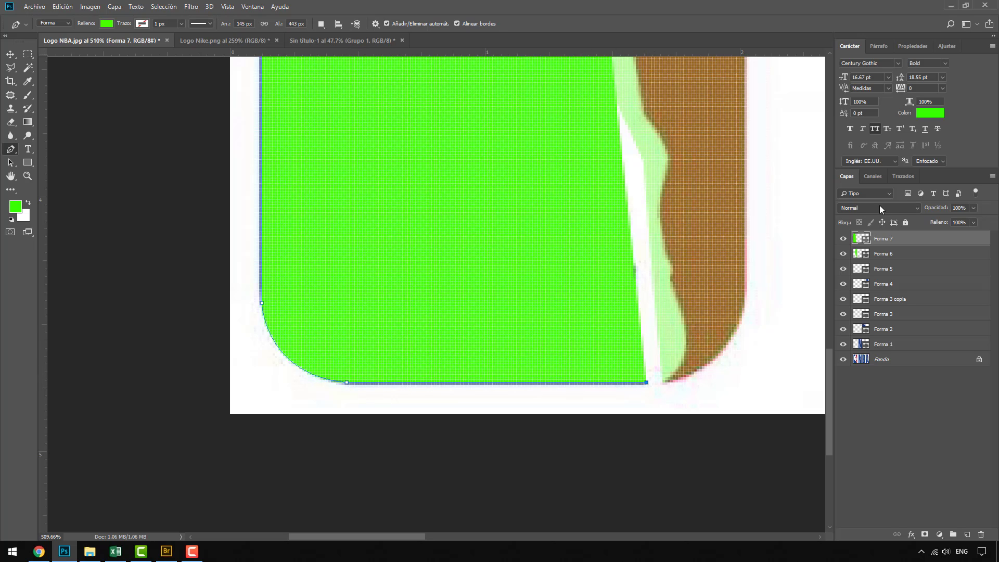
Lower the blue-half shape's opacity to 49% and continue its path in rough straight segments up through the player's white leg
{"action": "left_click", "coordinate": [973, 208]}
{"action": "left_click_drag", "start_coordinate": [961, 220], "coordinate": [949, 219]}
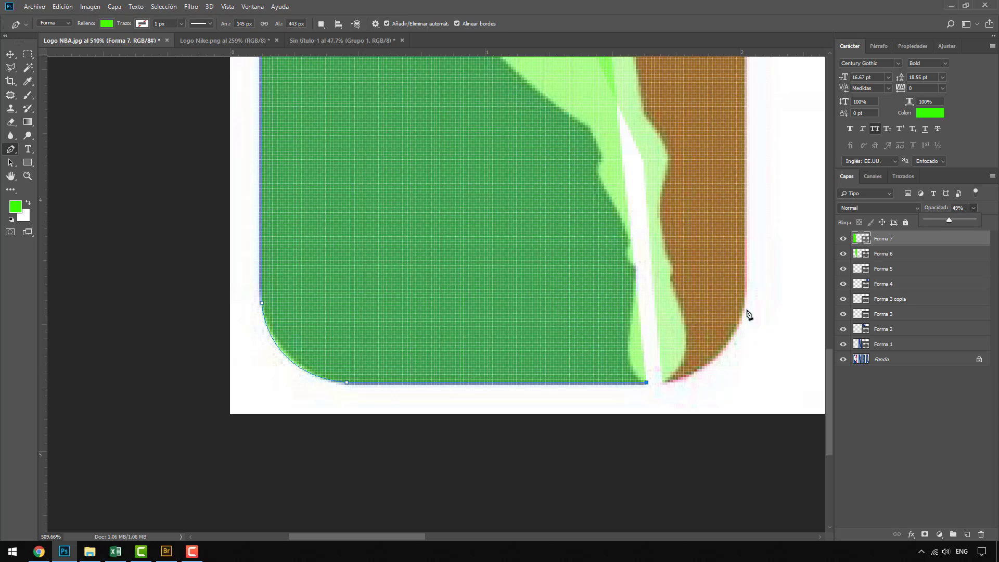
{"action": "left_click", "coordinate": [646, 340]}
{"action": "left_click", "coordinate": [643, 255]}
{"action": "left_click", "coordinate": [627, 178]}
{"action": "scroll", "coordinate": [638, 431], "scroll_direction": "down", "scroll_amount": 5}
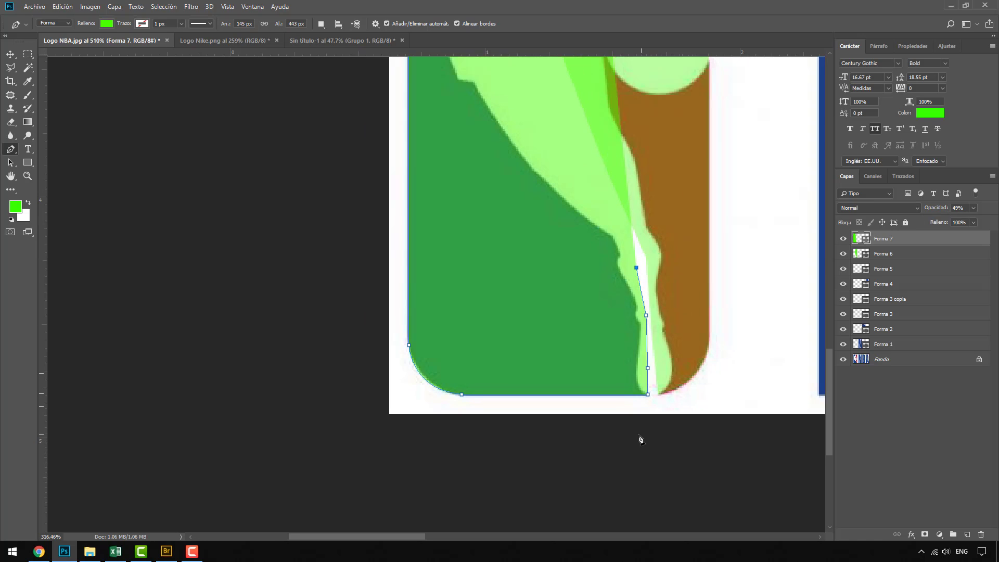
{"action": "left_click", "coordinate": [594, 254]}
{"action": "left_click", "coordinate": [538, 183]}
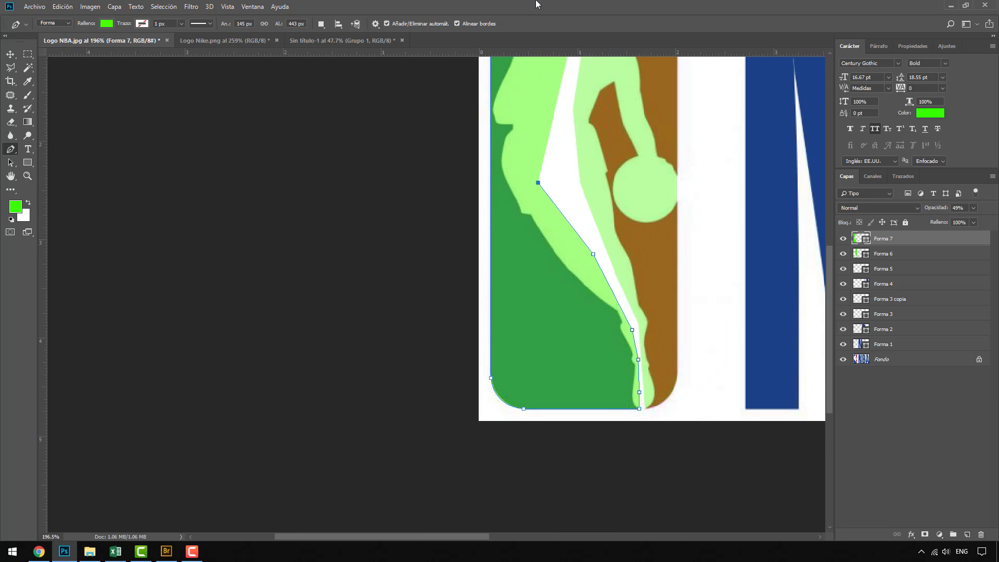
Close the blue-half shape with rough straight segments up through the player's torso and head to the starting point
{"action": "scroll", "coordinate": [639, 366], "scroll_direction": "up", "scroll_amount": 4}
{"action": "scroll", "coordinate": [630, 464], "scroll_direction": "down", "scroll_amount": 3}
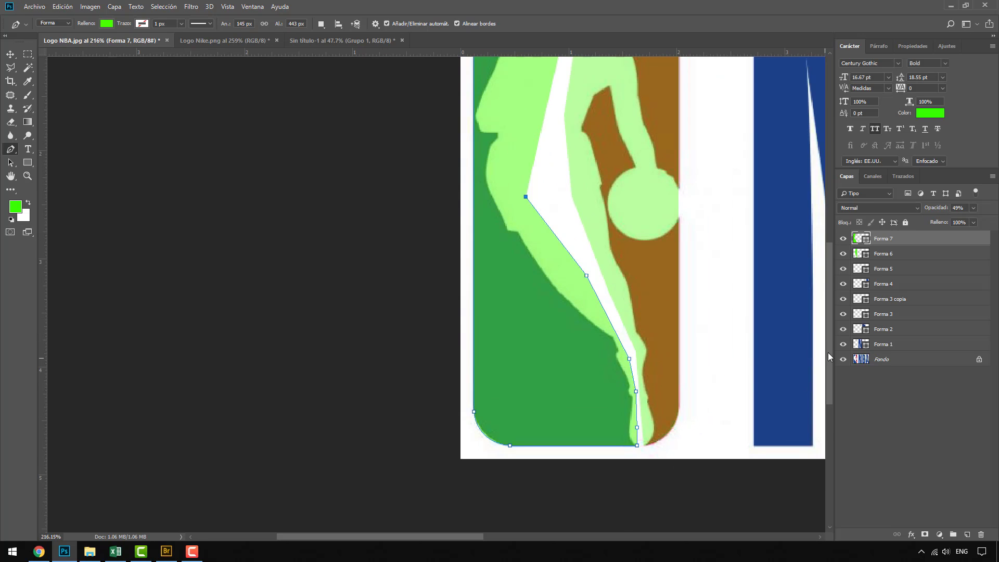
{"action": "left_click_drag", "start_coordinate": [829, 333], "coordinate": [828, 316]}
{"action": "scroll", "coordinate": [696, 295], "scroll_direction": "up", "scroll_amount": 3}
{"action": "left_click", "coordinate": [537, 305]}
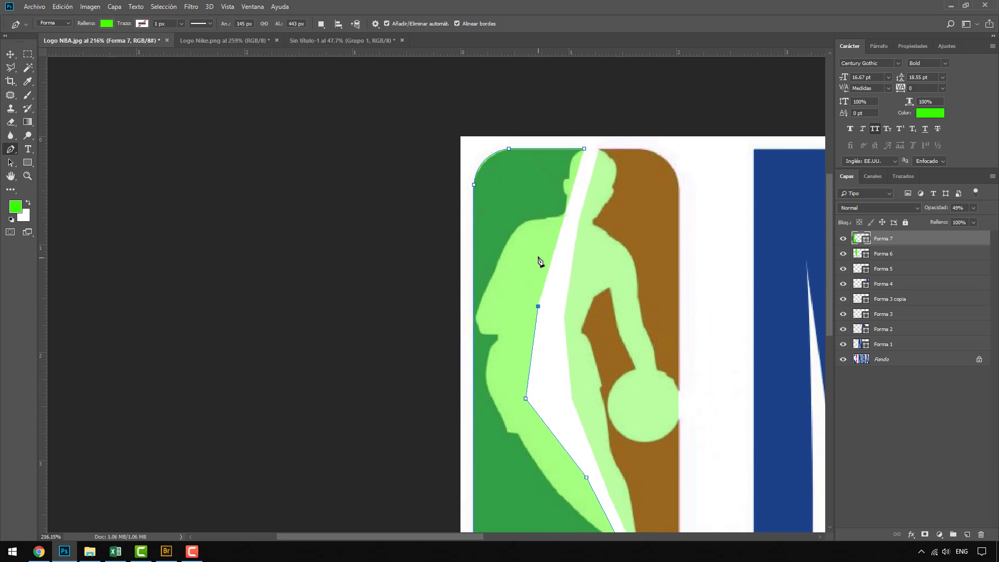
{"action": "left_click", "coordinate": [538, 256]}
{"action": "left_click", "coordinate": [567, 225]}
{"action": "left_click", "coordinate": [580, 186]}
{"action": "left_click", "coordinate": [584, 149]}
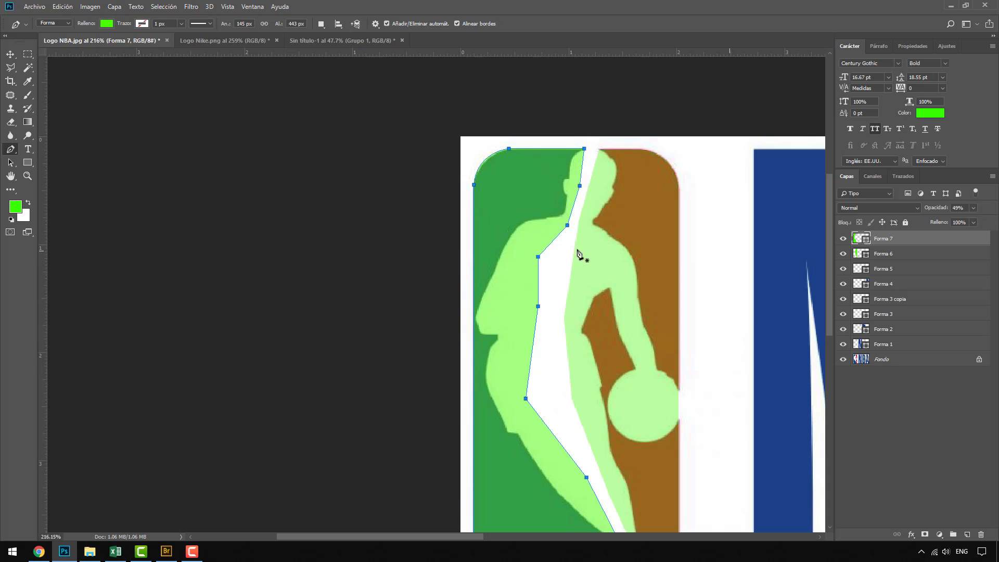
Fill the red-half shape Forma 6 with red sampled from the emblem's outer edge at 100% opacity, and hide its layer
{"action": "scroll", "coordinate": [332, 227], "scroll_direction": "down", "scroll_amount": 3}
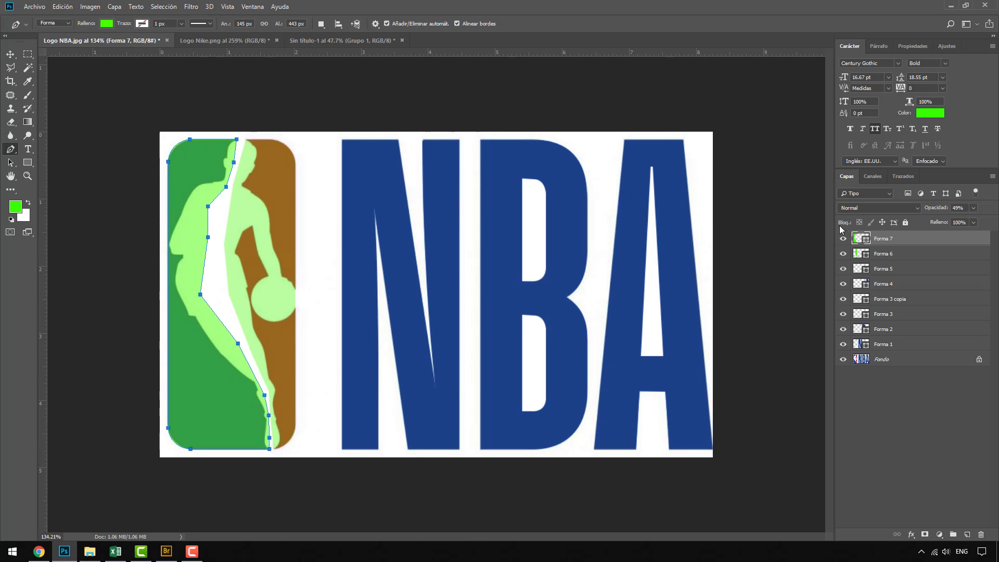
{"action": "left_click", "coordinate": [843, 254]}
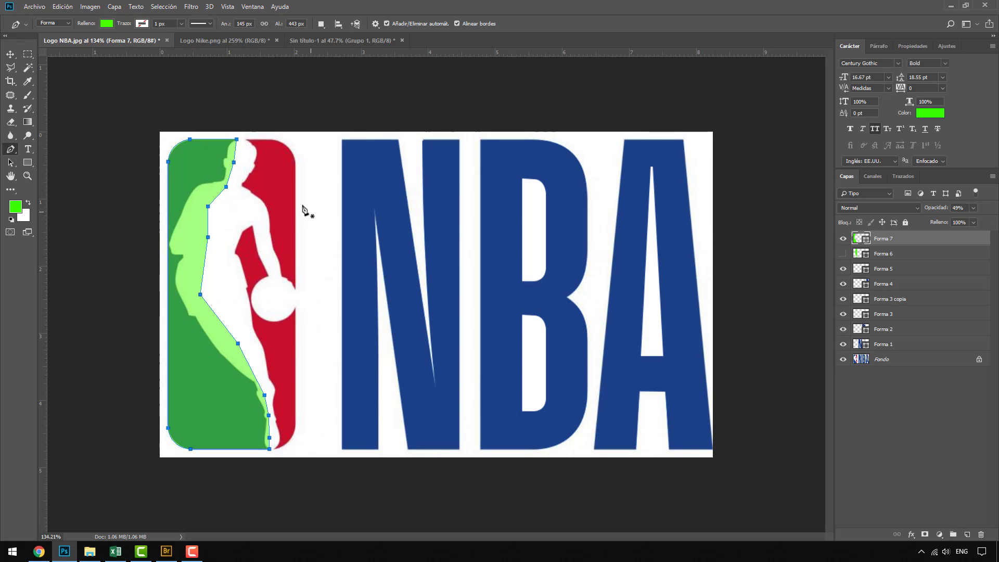
{"action": "left_click", "coordinate": [844, 254]}
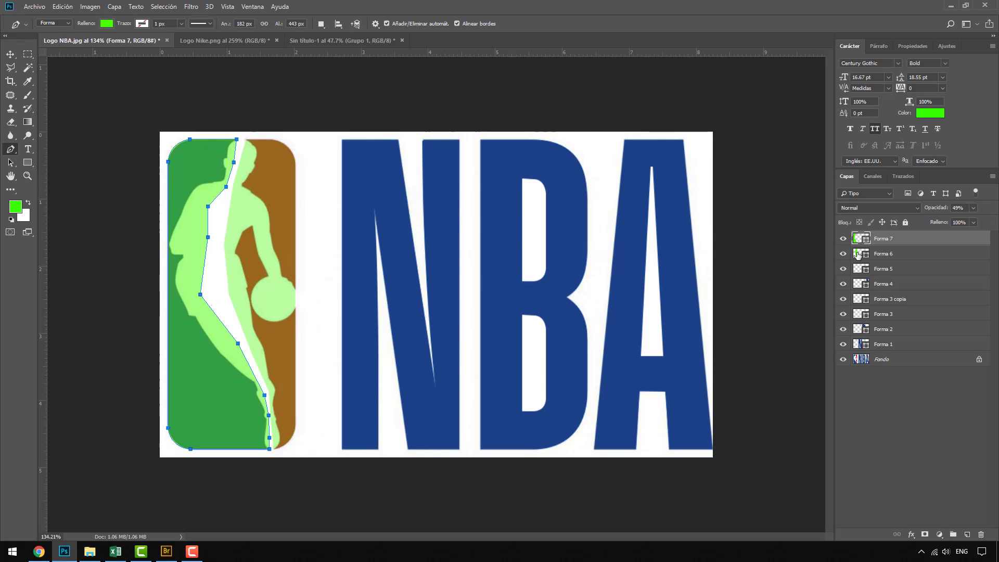
{"action": "double_click", "coordinate": [857, 254]}
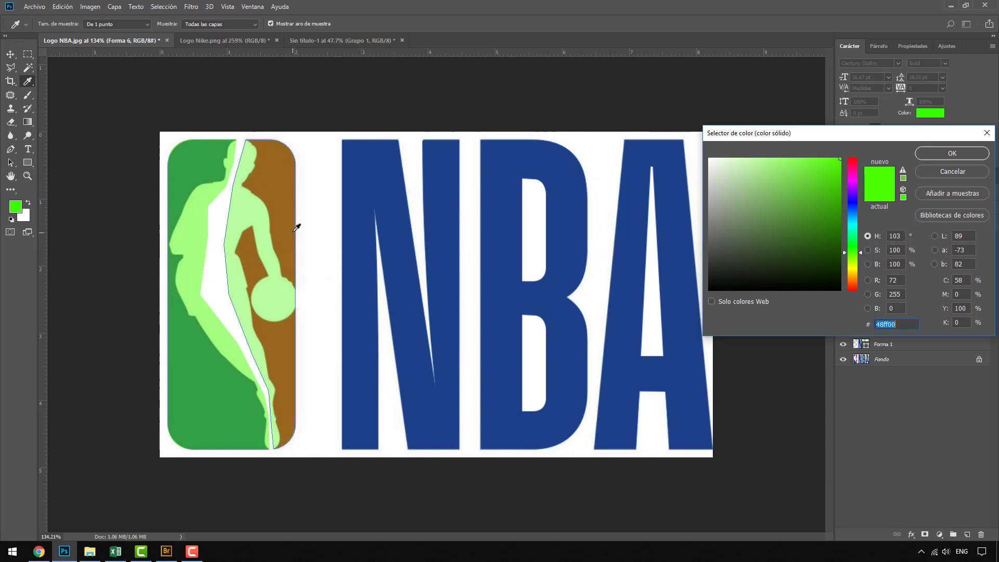
{"action": "left_click", "coordinate": [294, 227]}
{"action": "left_click", "coordinate": [943, 153]}
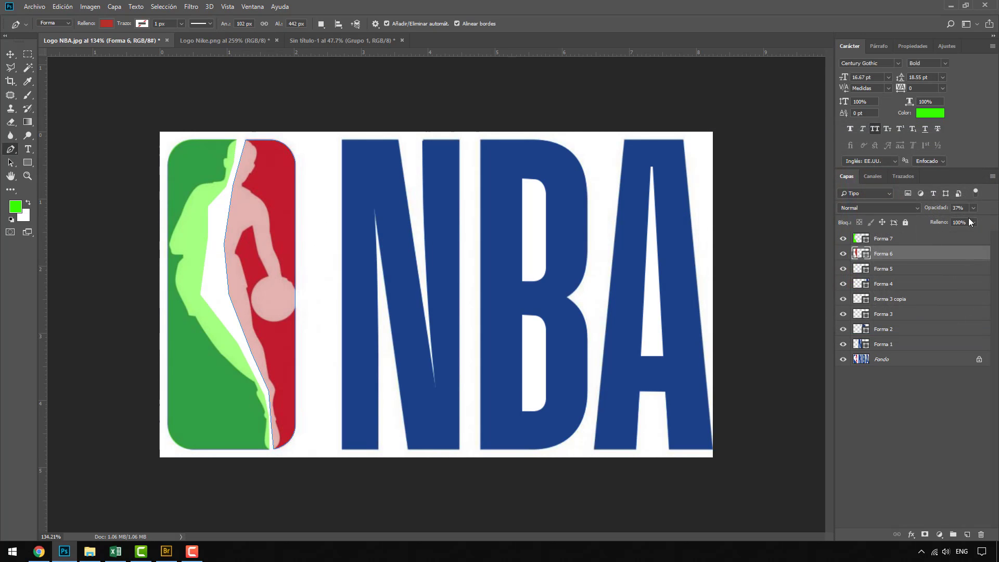
{"action": "left_click_drag", "start_coordinate": [959, 220], "coordinate": [992, 219]}
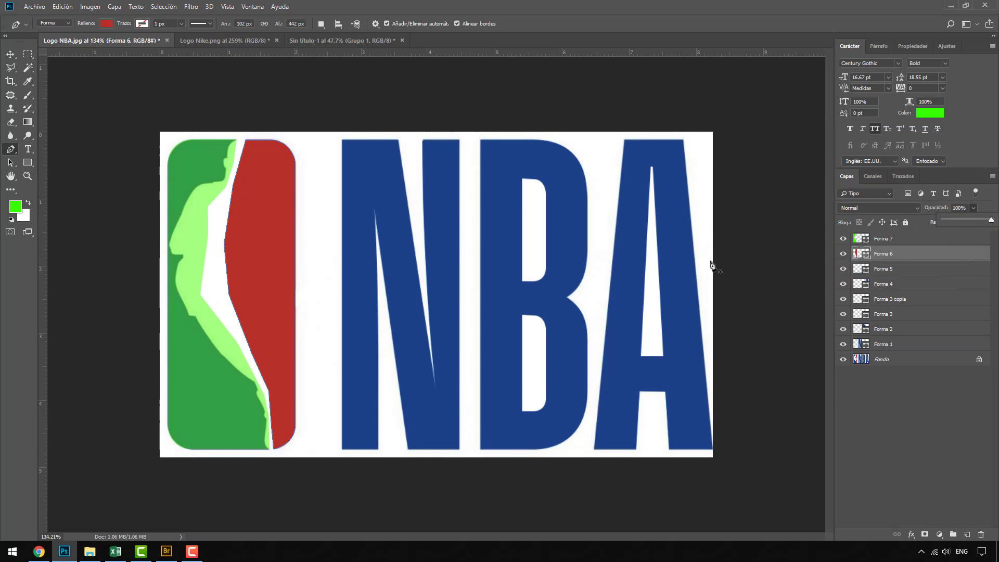
{"action": "left_click", "coordinate": [843, 253]}
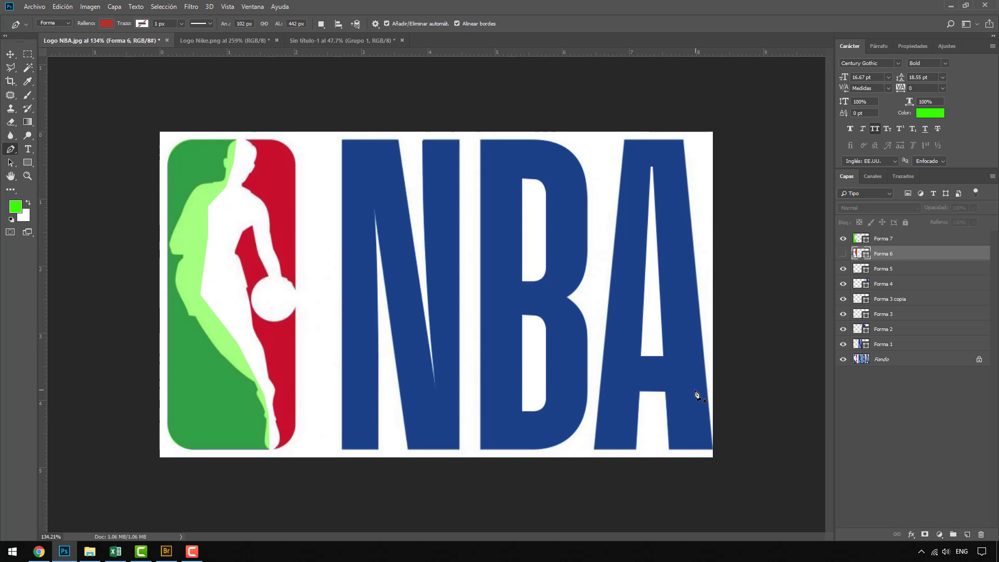
Fill the blue-half shape Forma 7 with blue 1d4289 sampled from the letter B at 100% opacity, and hide its layer
{"action": "double_click", "coordinate": [858, 240]}
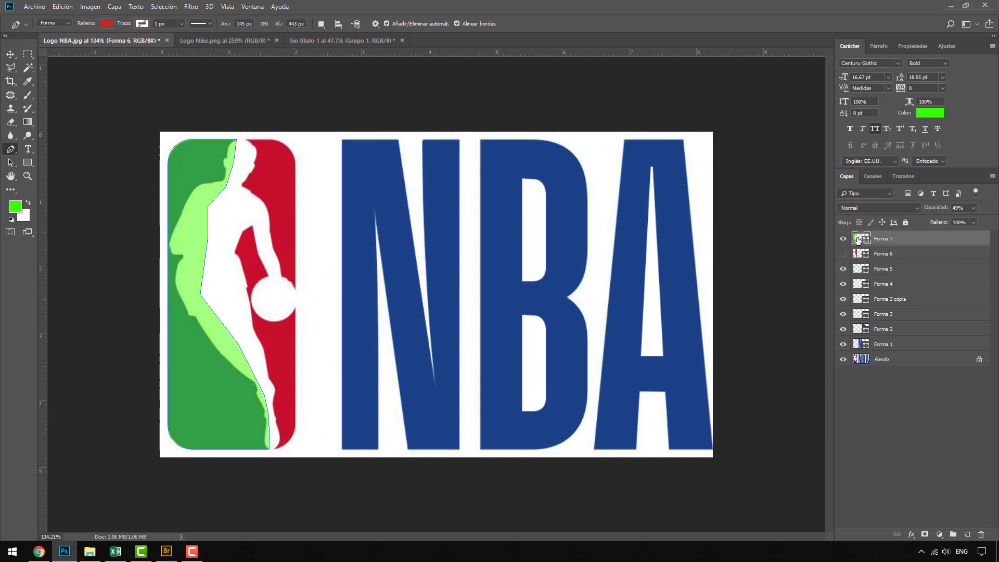
{"action": "left_click", "coordinate": [585, 310]}
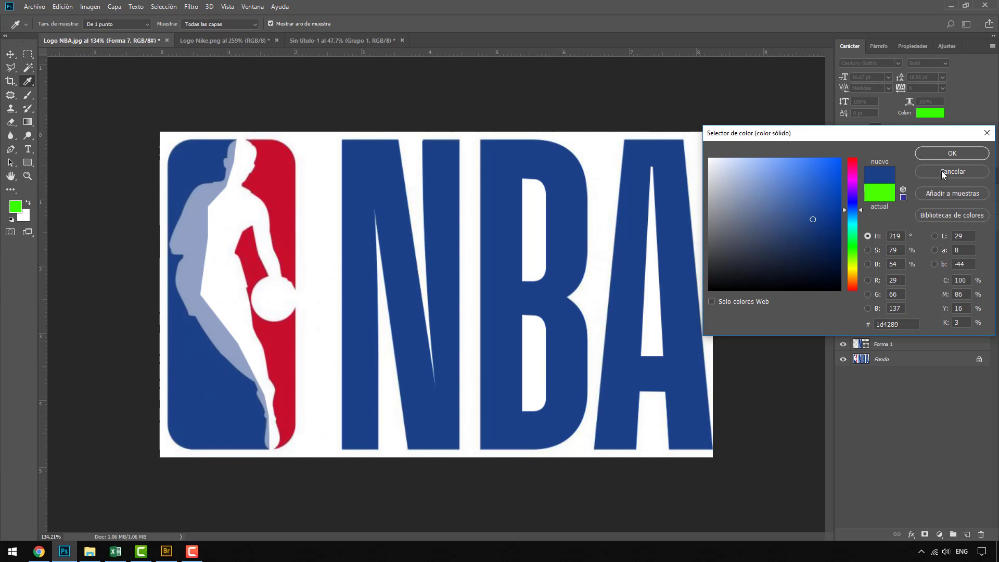
{"action": "left_click", "coordinate": [938, 152]}
{"action": "left_click", "coordinate": [973, 208]}
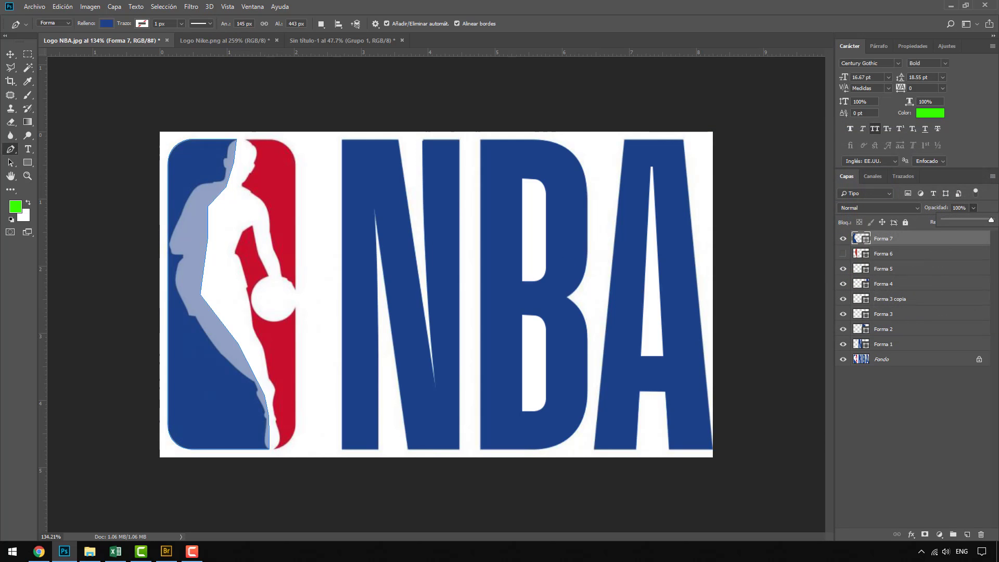
{"action": "left_click", "coordinate": [842, 241]}
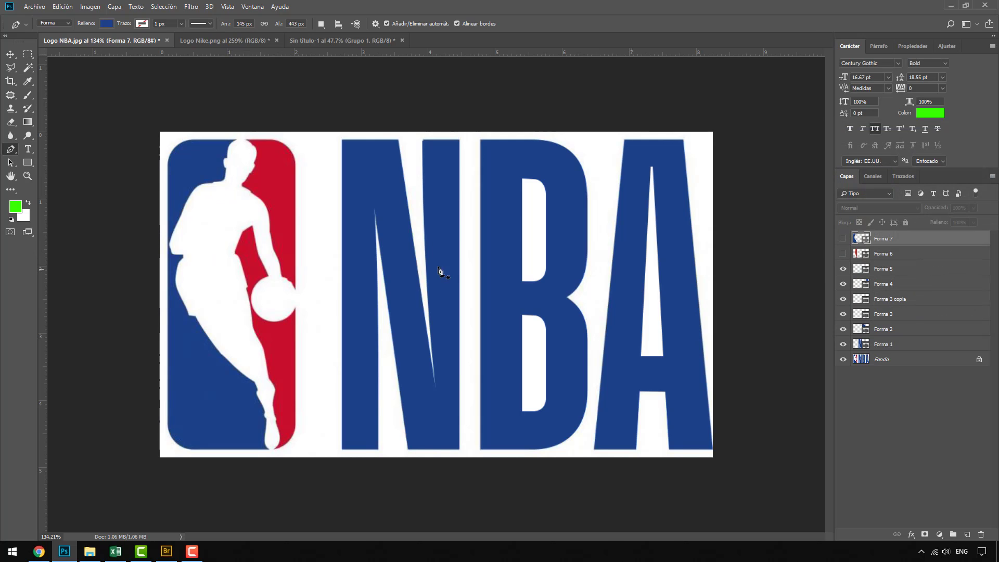
Start a new Pen shape just above the player's ear and curve it up the back of the head to the emblem's top edge
{"action": "scroll", "coordinate": [154, 150], "scroll_direction": "up", "scroll_amount": 3}
{"action": "left_click_drag", "start_coordinate": [176, 155], "coordinate": [363, 220]}
{"action": "scroll", "coordinate": [368, 139], "scroll_direction": "up", "scroll_amount": 3}
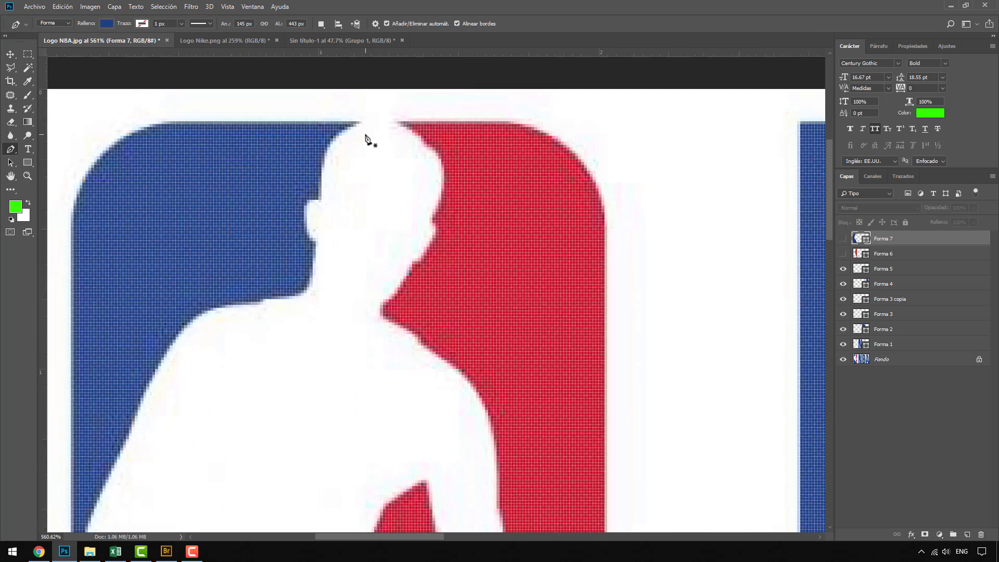
{"action": "left_click", "coordinate": [312, 211]}
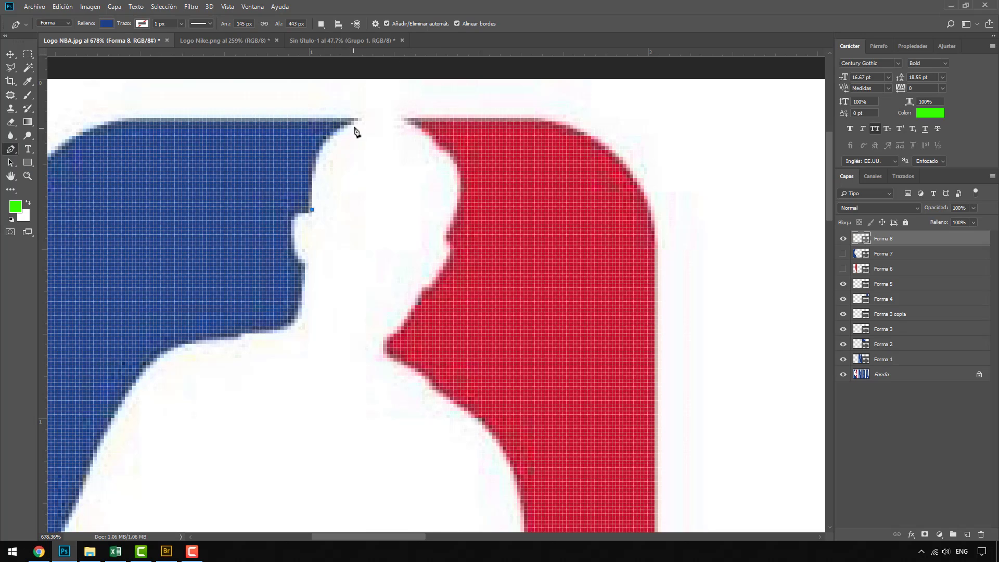
{"action": "left_click_drag", "start_coordinate": [358, 121], "coordinate": [425, 105]}
Set the new silhouette shape's fill color to orange ffb400
{"action": "double_click", "coordinate": [860, 238]}
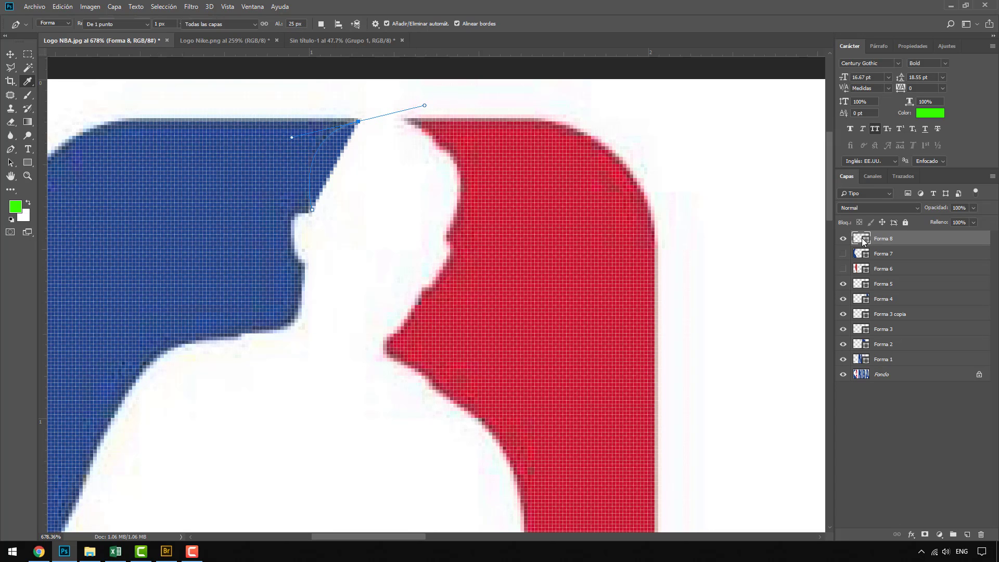
{"action": "left_click", "coordinate": [850, 275]}
{"action": "left_click_drag", "start_coordinate": [826, 169], "coordinate": [850, 148]}
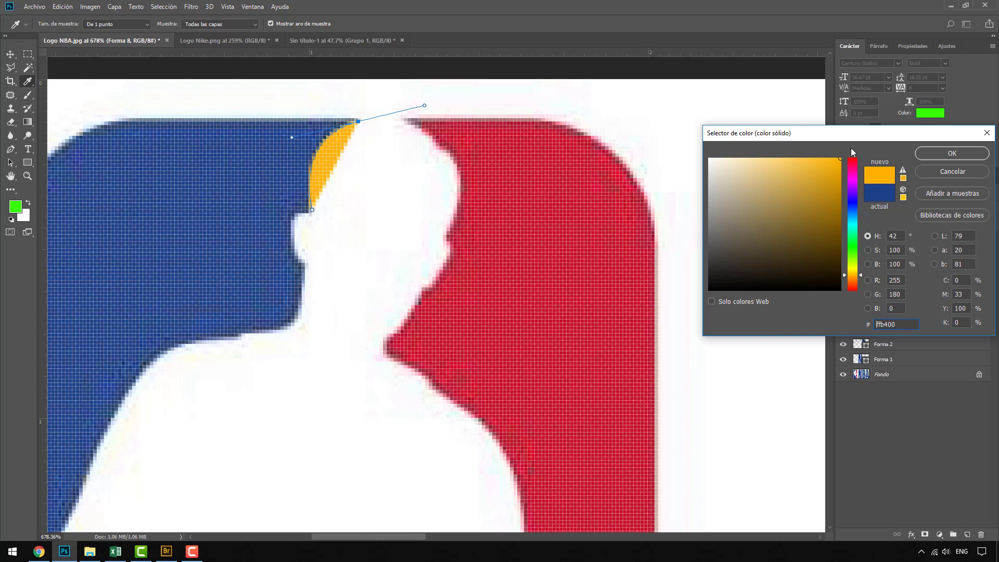
{"action": "left_click", "coordinate": [951, 153]}
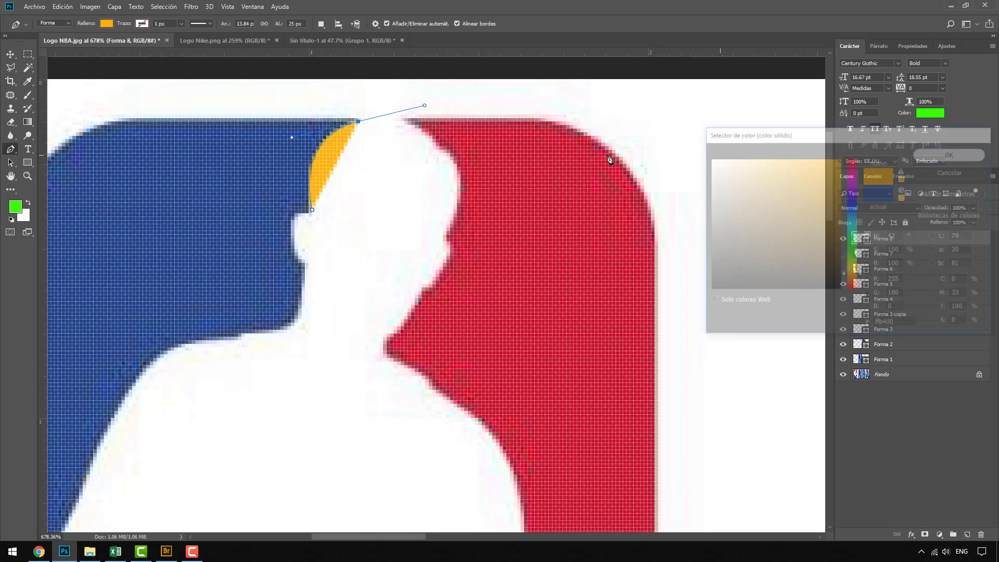
Trace the silhouette path over the crown of the player's head and down the face profile to the chin
{"action": "left_click_drag", "start_coordinate": [425, 132], "coordinate": [463, 158]}
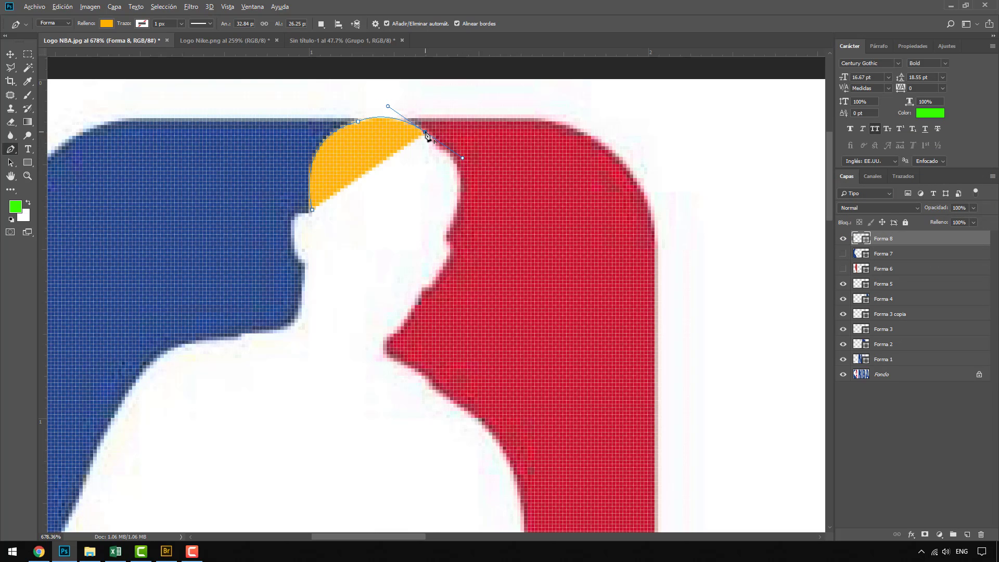
{"action": "left_click_drag", "start_coordinate": [458, 193], "coordinate": [469, 193]}
{"action": "left_click_drag", "start_coordinate": [443, 237], "coordinate": [415, 280]}
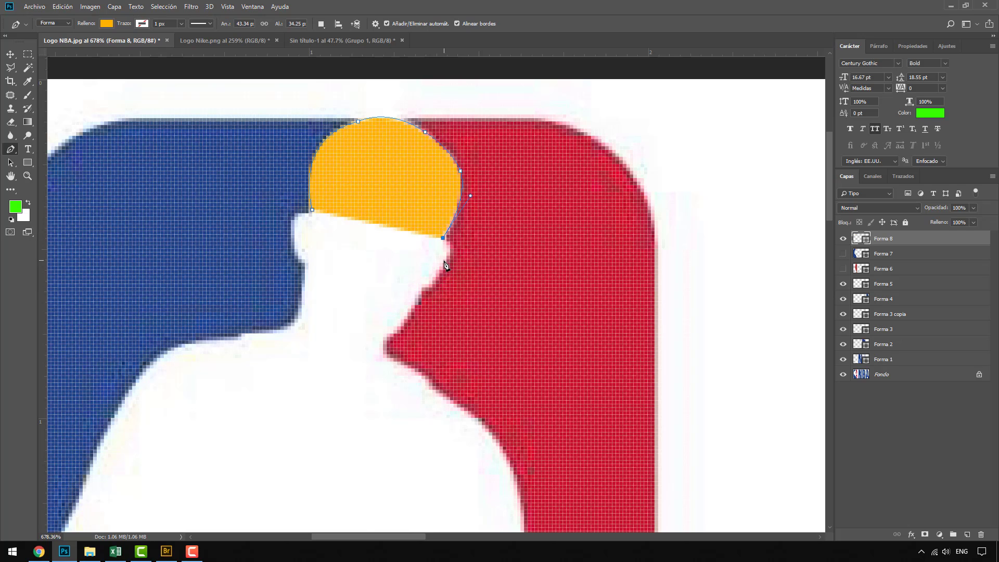
{"action": "left_click_drag", "start_coordinate": [450, 263], "coordinate": [437, 284]}
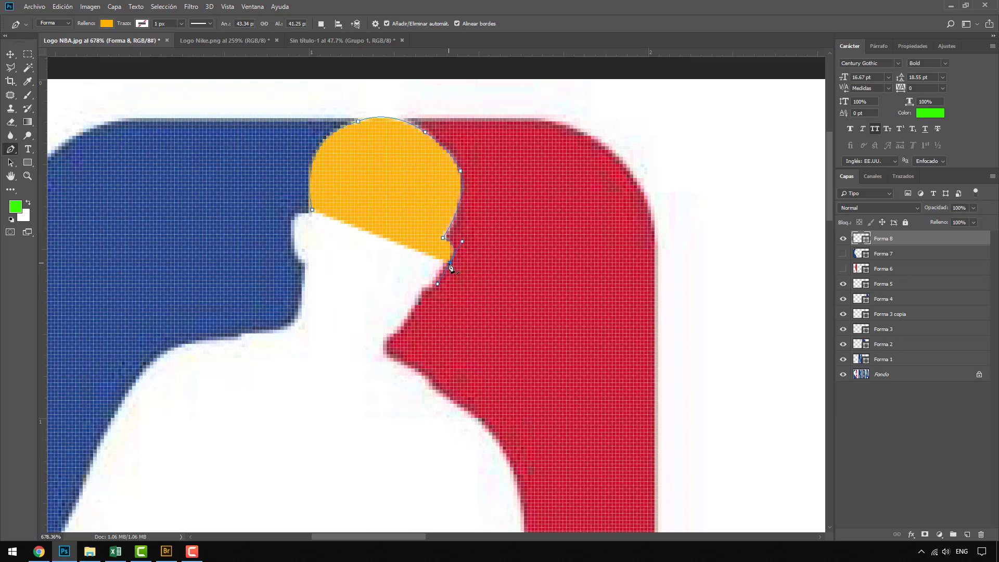
{"action": "left_click", "coordinate": [422, 287]}
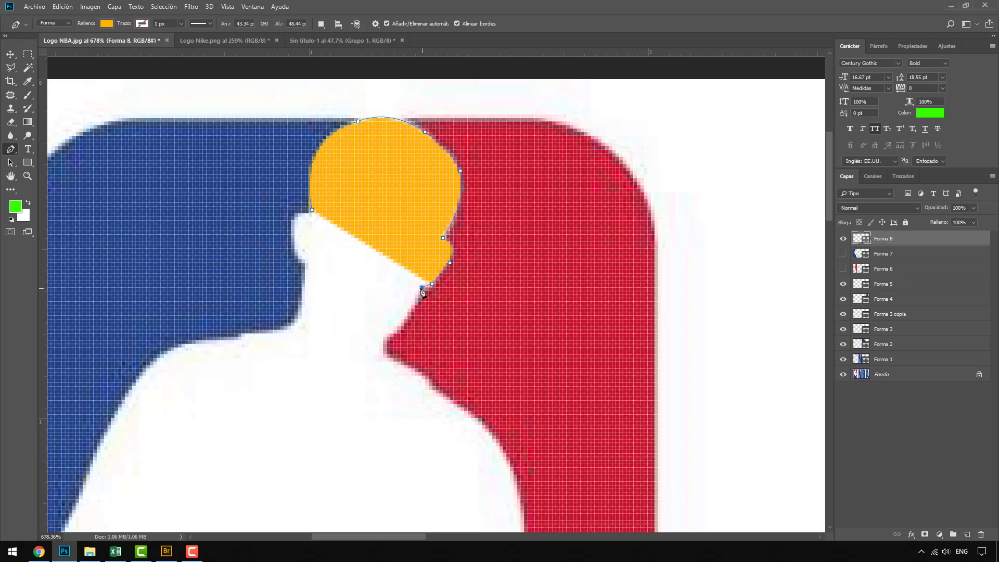
{"action": "left_click_drag", "start_coordinate": [414, 282], "coordinate": [418, 285]}
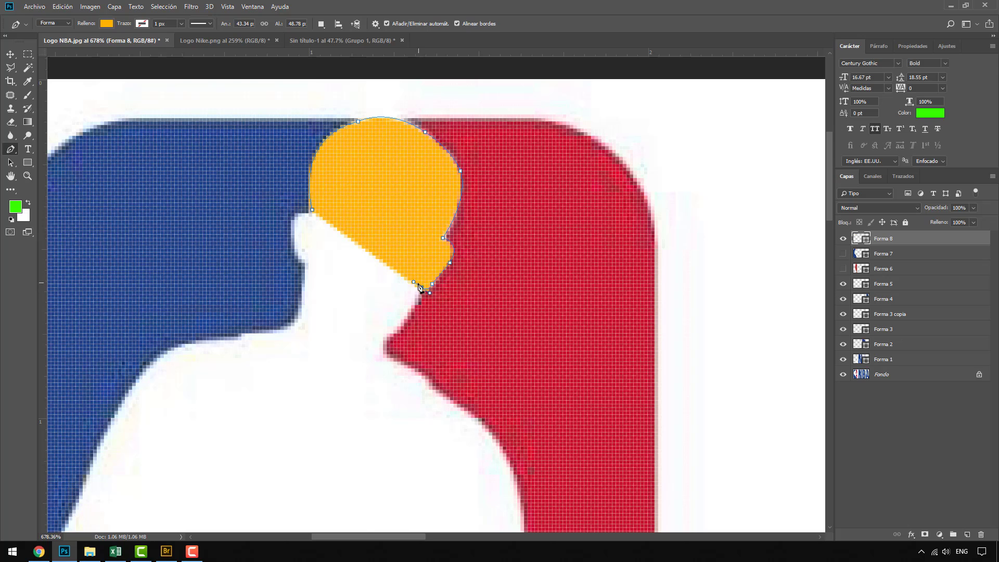
Continue the silhouette path from the chin down around the front of the neck to the start of the shoulder
{"action": "left_click_drag", "start_coordinate": [385, 339], "coordinate": [459, 403]}
{"action": "left_click", "coordinate": [385, 339]}
{"action": "left_click", "coordinate": [386, 358]}
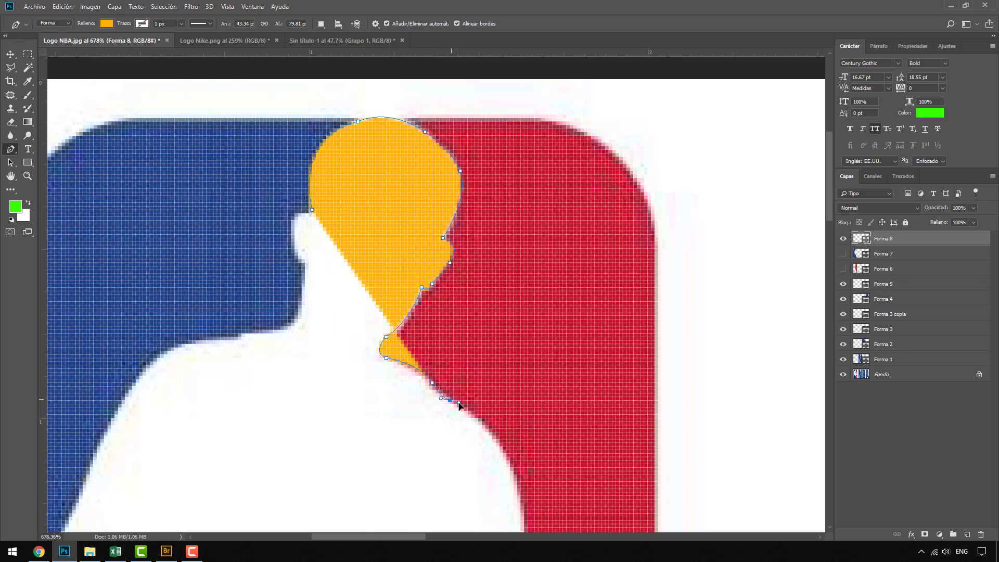
{"action": "left_click", "coordinate": [450, 400], "text": "alt"}
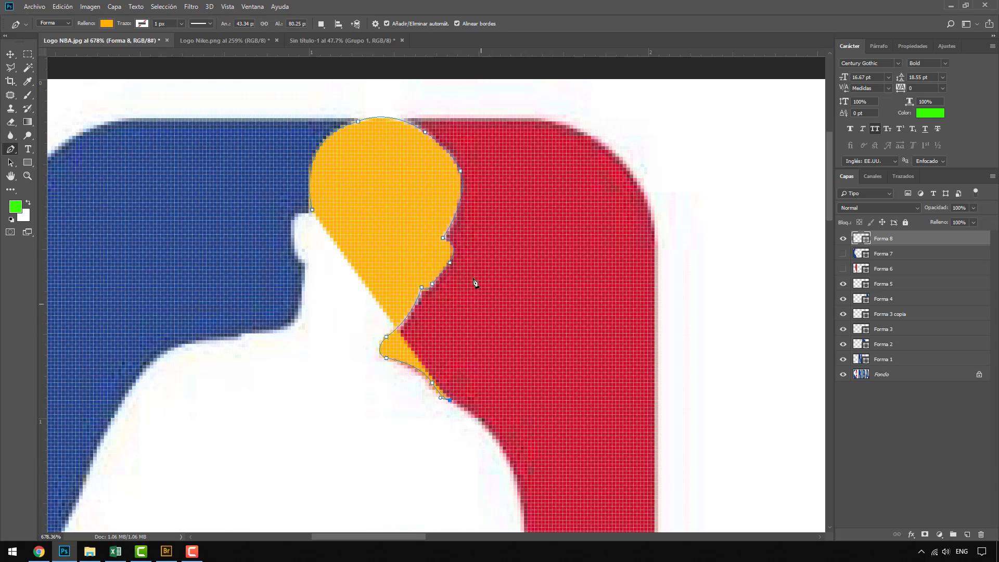
Continue the silhouette path over the player's shoulder and down the outer edge of the upper arm to the elbow
{"action": "scroll", "coordinate": [474, 280], "scroll_direction": "down", "scroll_amount": 3}
{"action": "scroll", "coordinate": [506, 478], "scroll_direction": "up", "scroll_amount": 2}
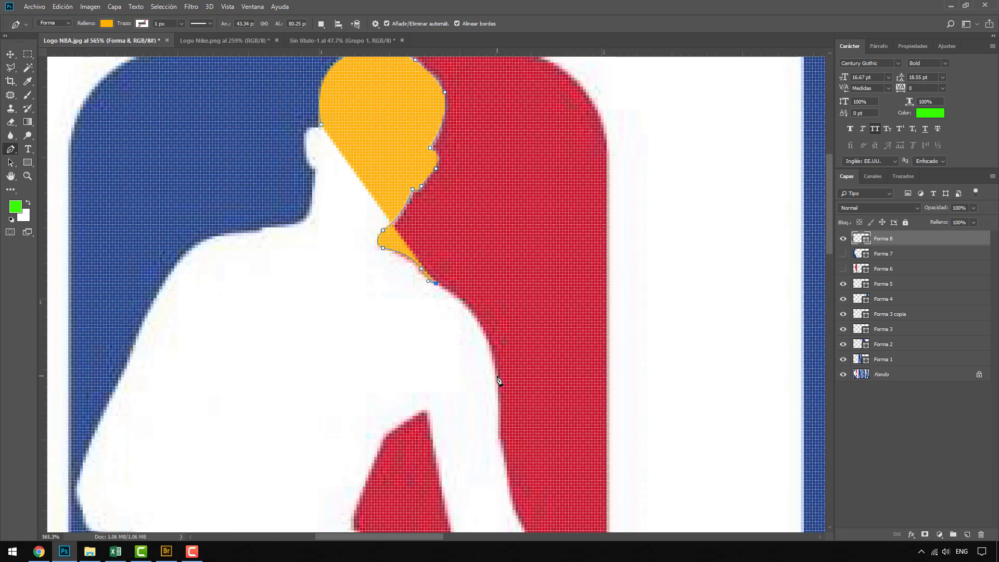
{"action": "left_click_drag", "start_coordinate": [498, 374], "coordinate": [503, 448]}
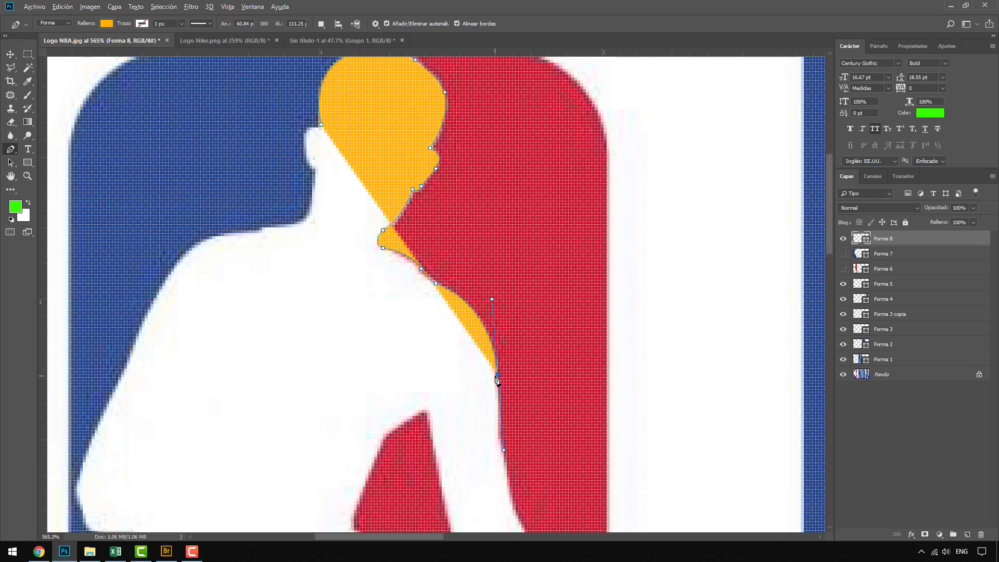
{"action": "scroll", "coordinate": [515, 408], "scroll_direction": "down", "scroll_amount": 3}
{"action": "scroll", "coordinate": [471, 417], "scroll_direction": "up", "scroll_amount": 3}
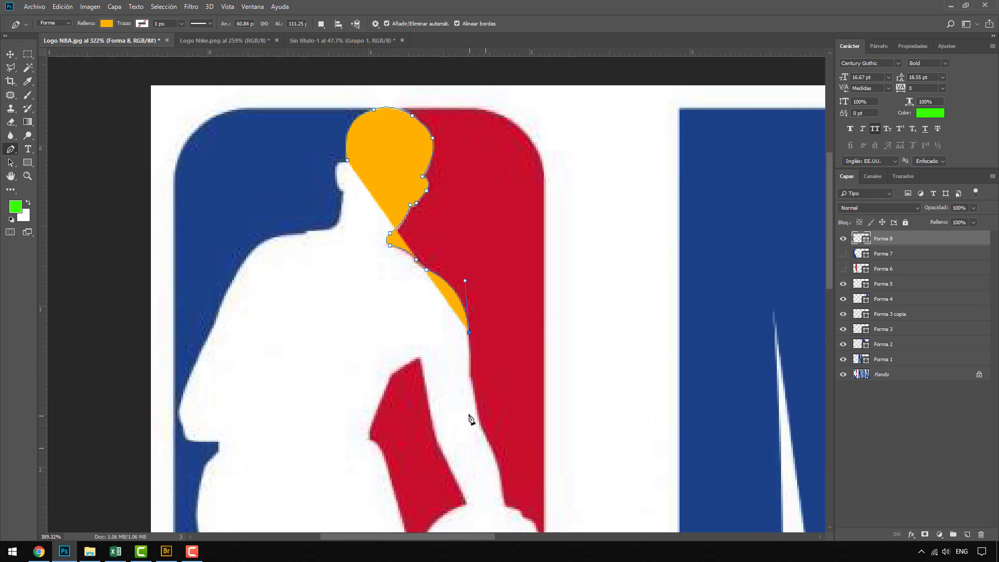
{"action": "left_click", "coordinate": [466, 361]}
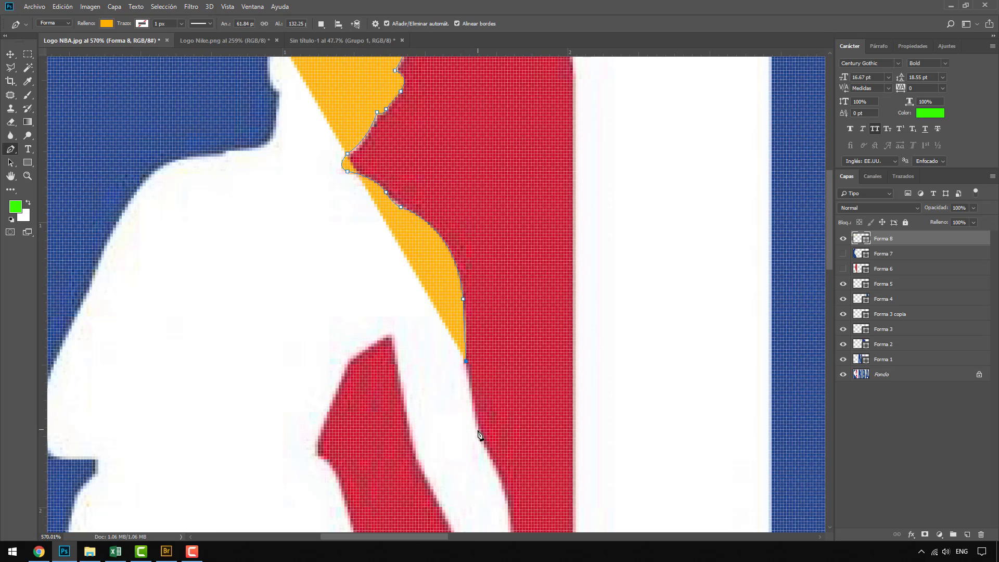
{"action": "left_click_drag", "start_coordinate": [477, 430], "coordinate": [480, 450]}
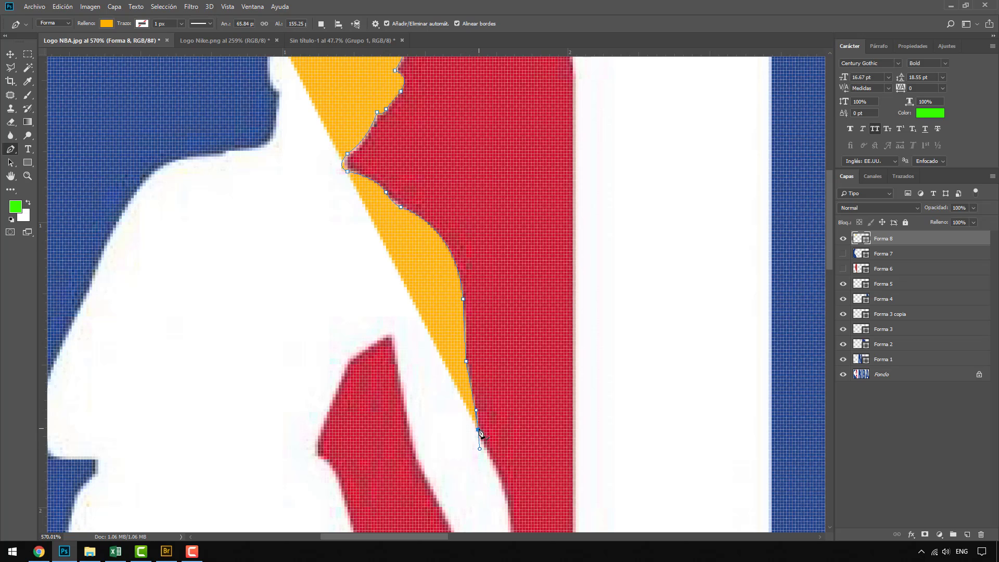
Trace the outer edge of the forearm from the elbow to the top of the ball, ending in a corner point
{"action": "scroll", "coordinate": [441, 278], "scroll_direction": "down", "scroll_amount": 6}
{"action": "scroll", "coordinate": [483, 430], "scroll_direction": "up", "scroll_amount": 8}
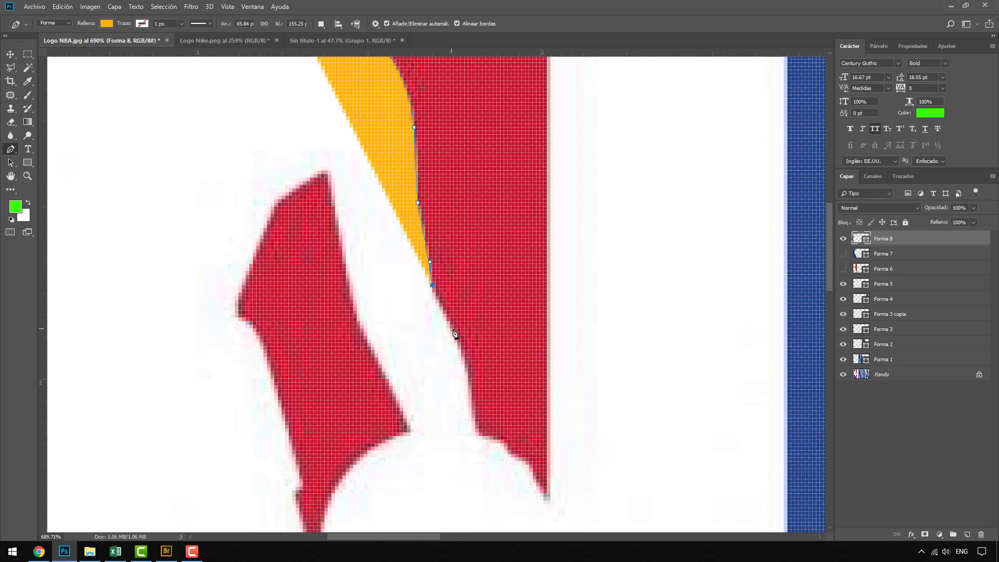
{"action": "left_click_drag", "start_coordinate": [475, 432], "coordinate": [465, 494]}
{"action": "left_click", "coordinate": [475, 432], "text": "alt"}
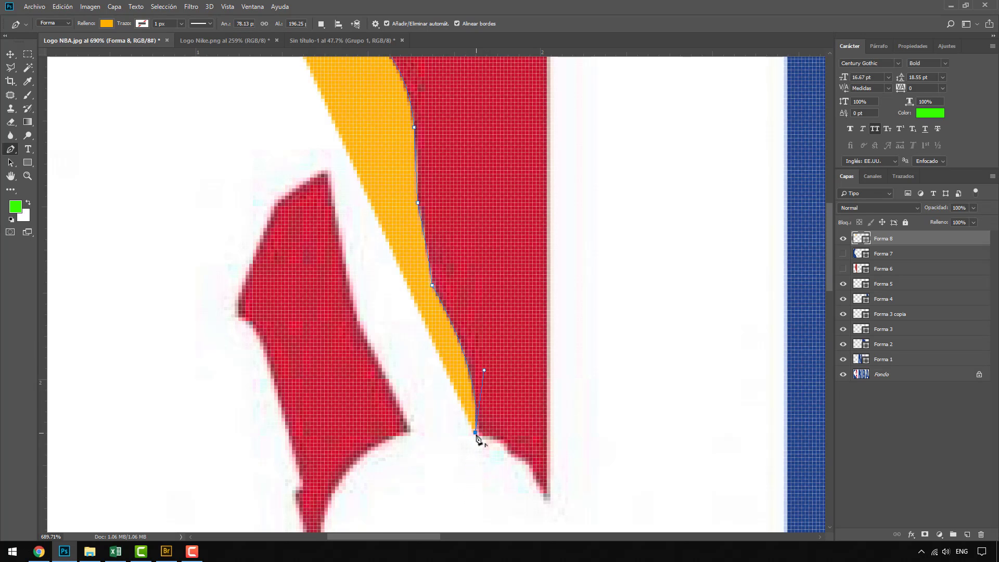
Curve the path along the ball's upper edge to the emblem's outer border, then run it straight down to the ball's lower edge
{"action": "scroll", "coordinate": [475, 435], "scroll_direction": "down", "scroll_amount": 5}
{"action": "scroll", "coordinate": [493, 427], "scroll_direction": "up", "scroll_amount": 5}
{"action": "scroll", "coordinate": [507, 428], "scroll_direction": "up", "scroll_amount": 2}
{"action": "left_click_drag", "start_coordinate": [526, 431], "coordinate": [554, 512]}
{"action": "left_click", "coordinate": [526, 431], "text": "alt"}
{"action": "scroll", "coordinate": [530, 422], "scroll_direction": "down", "scroll_amount": 3}
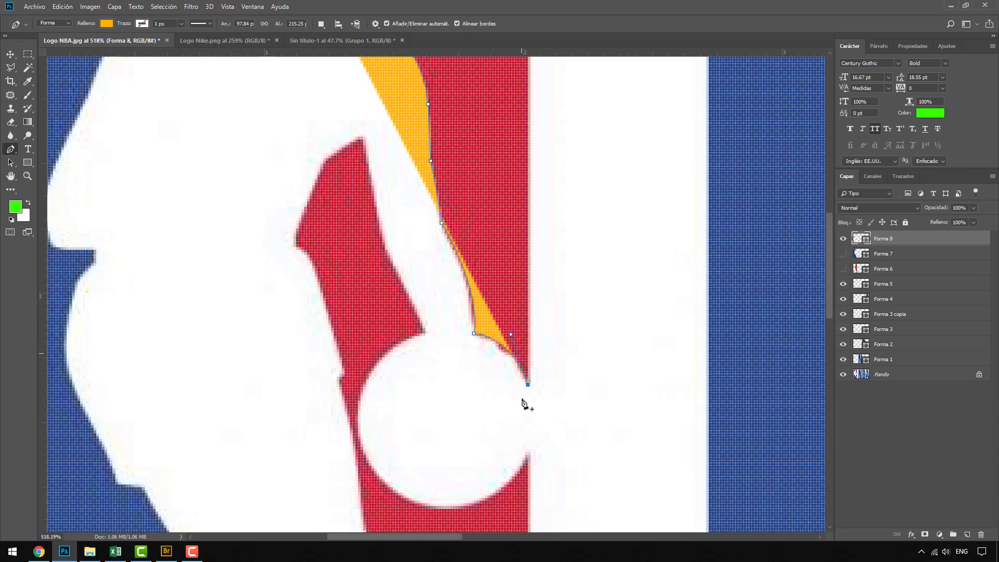
{"action": "scroll", "coordinate": [524, 401], "scroll_direction": "up", "scroll_amount": 3}
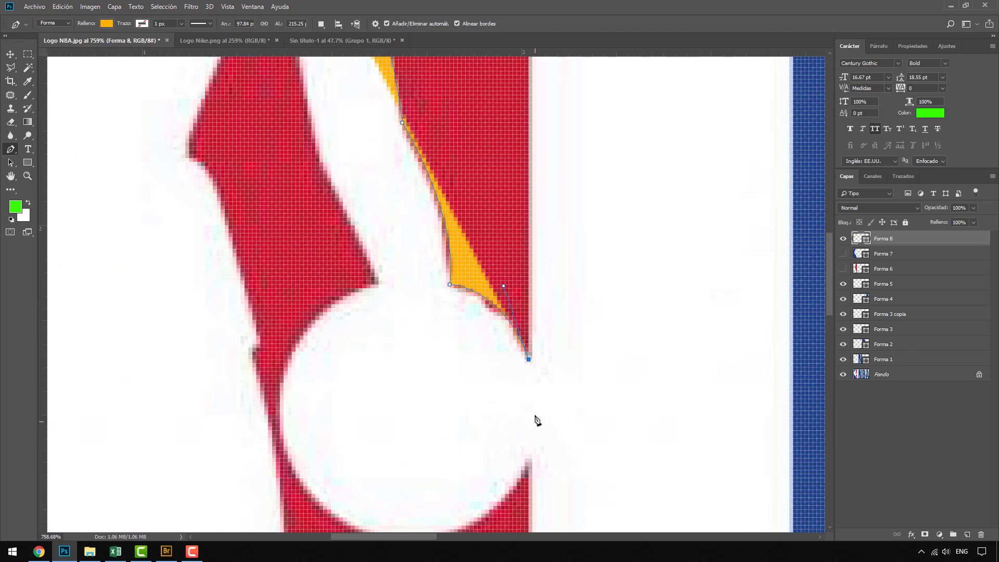
{"action": "left_click", "coordinate": [528, 462]}
Trace the rest of the ball's outline around to the inner wrist, lowering the shape layer's opacity to 54%
{"action": "scroll", "coordinate": [500, 485], "scroll_direction": "down", "scroll_amount": 2}
{"action": "scroll", "coordinate": [422, 426], "scroll_direction": "up", "scroll_amount": 2}
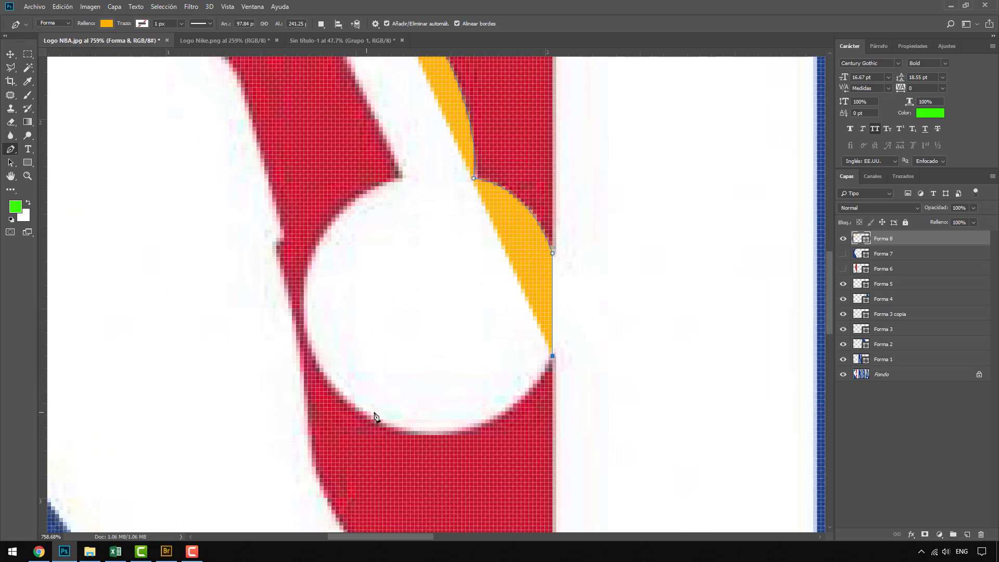
{"action": "left_click_drag", "start_coordinate": [394, 427], "coordinate": [281, 391]}
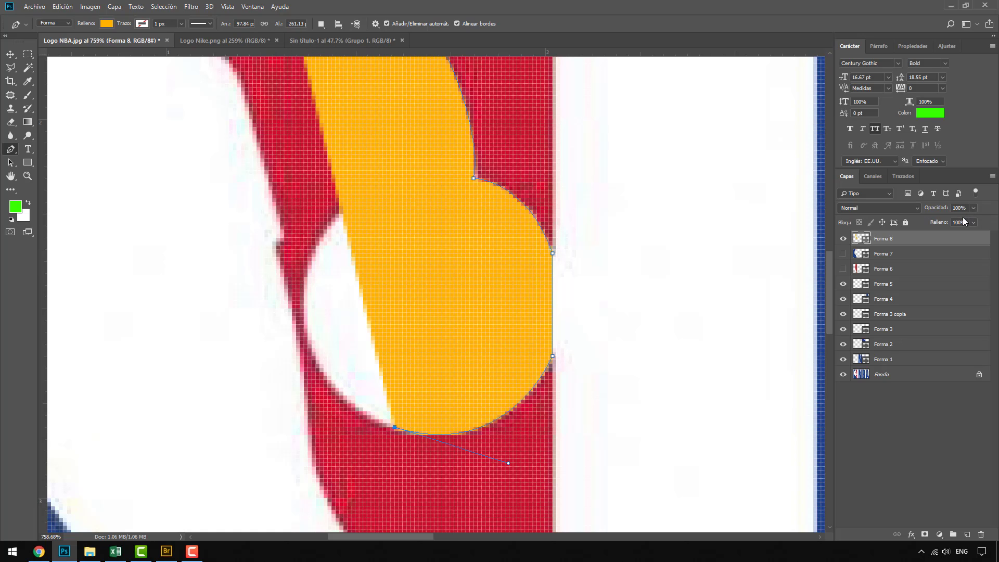
{"action": "left_click_drag", "start_coordinate": [963, 217], "coordinate": [951, 217]}
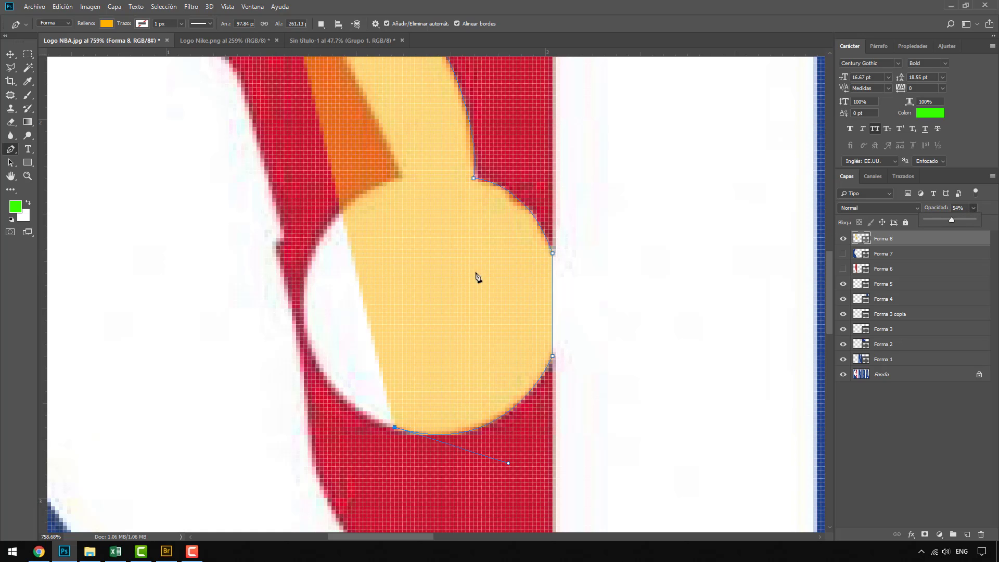
{"action": "left_click_drag", "start_coordinate": [303, 296], "coordinate": [316, 195]}
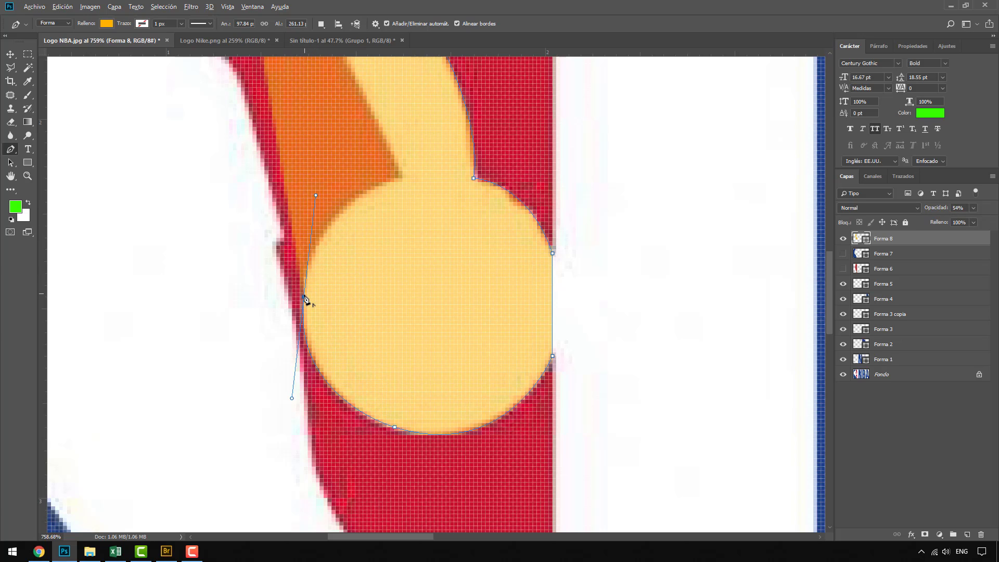
{"action": "left_click", "coordinate": [305, 298]}
{"action": "left_click_drag", "start_coordinate": [402, 179], "coordinate": [514, 149]}
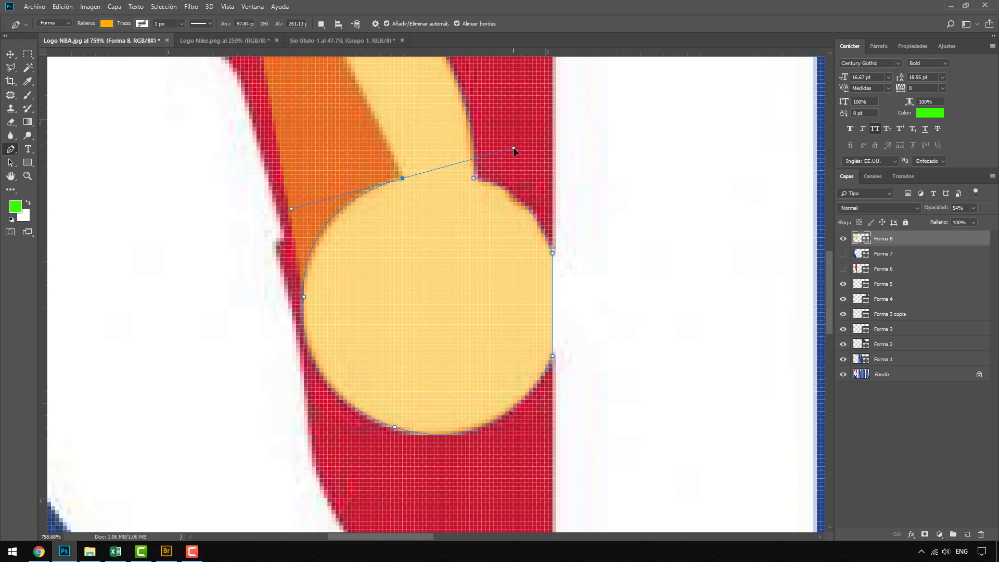
{"action": "left_click", "coordinate": [403, 179], "text": "alt"}
Trace the inner edge of the arm from the ball up to the armpit, ending in a corner point
{"action": "scroll", "coordinate": [520, 385], "scroll_direction": "down", "scroll_amount": 3}
{"action": "scroll", "coordinate": [336, 139], "scroll_direction": "up", "scroll_amount": 3}
{"action": "scroll", "coordinate": [436, 166], "scroll_direction": "up", "scroll_amount": 2}
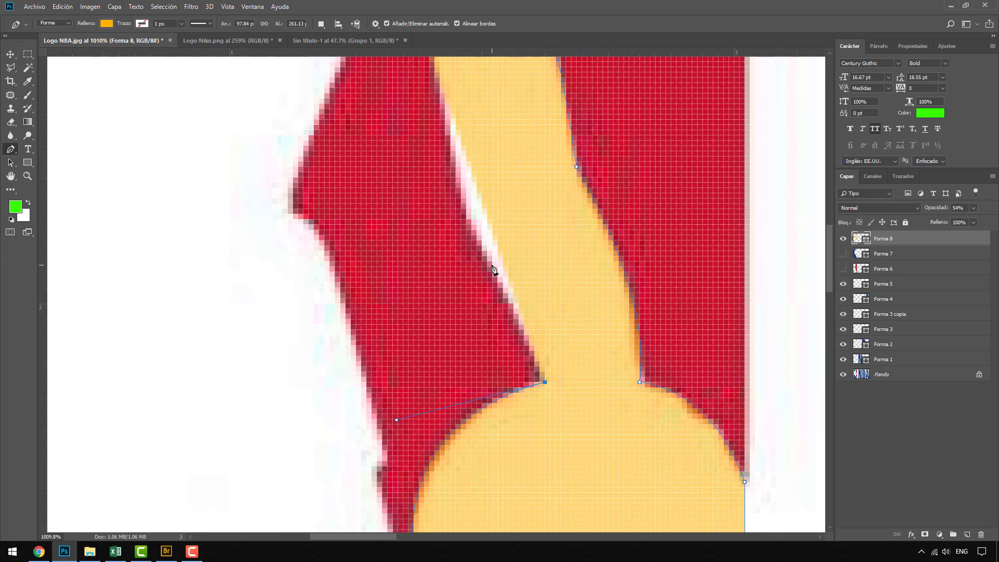
{"action": "left_click", "coordinate": [479, 240]}
{"action": "left_click_drag", "start_coordinate": [451, 151], "coordinate": [447, 115]}
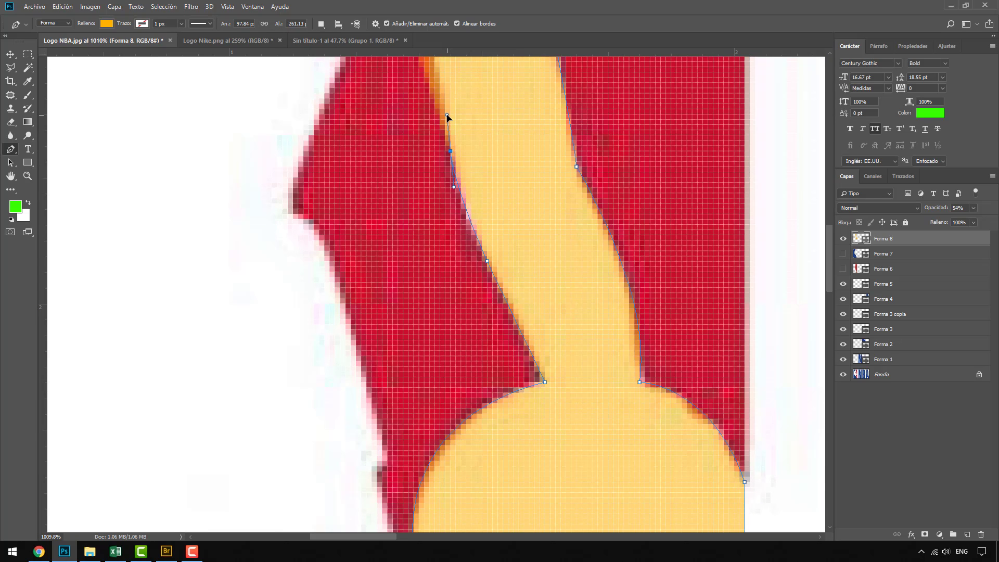
{"action": "left_click", "coordinate": [450, 151], "text": "alt"}
{"action": "scroll", "coordinate": [486, 318], "scroll_direction": "down", "scroll_amount": 3}
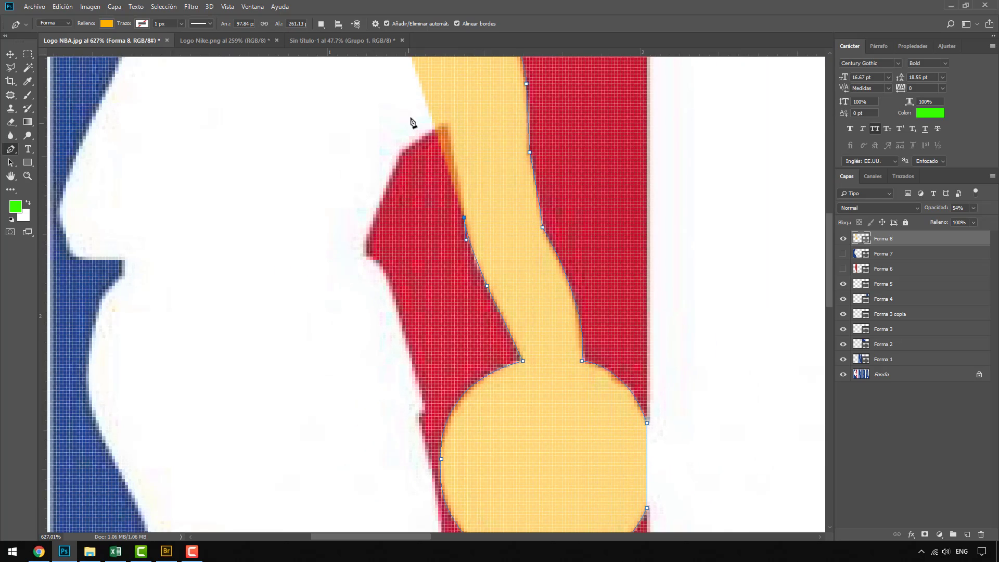
{"action": "scroll", "coordinate": [464, 137], "scroll_direction": "up", "scroll_amount": 4}
{"action": "left_click_drag", "start_coordinate": [472, 133], "coordinate": [467, 114]}
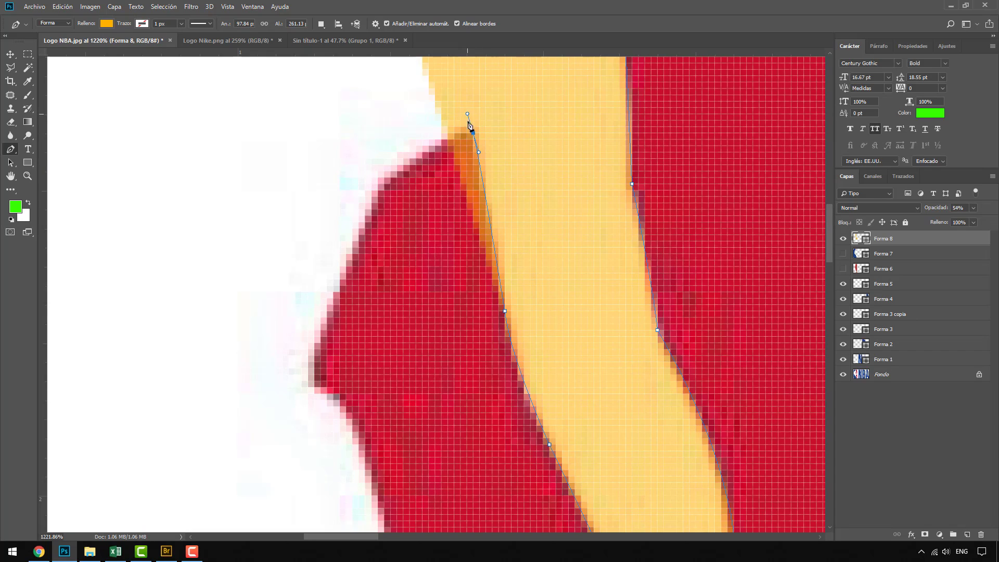
{"action": "left_click", "coordinate": [473, 133], "text": "alt"}
Continue the path from the armpit along the torso side of the red gap down to the pointed corner at the waist
{"action": "left_click_drag", "start_coordinate": [378, 191], "coordinate": [350, 241]}
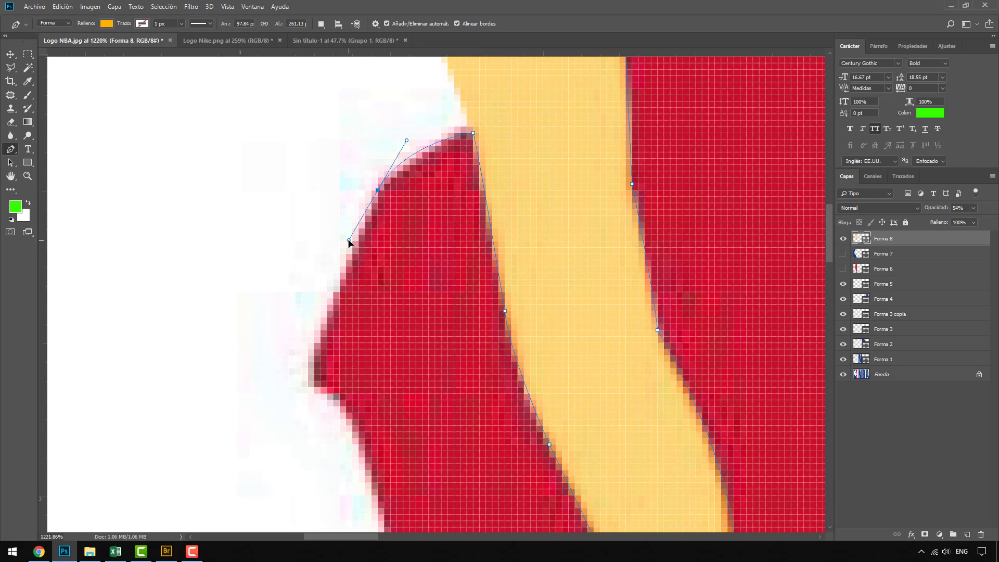
{"action": "left_click", "coordinate": [320, 336]}
{"action": "left_click_drag", "start_coordinate": [314, 381], "coordinate": [328, 395]}
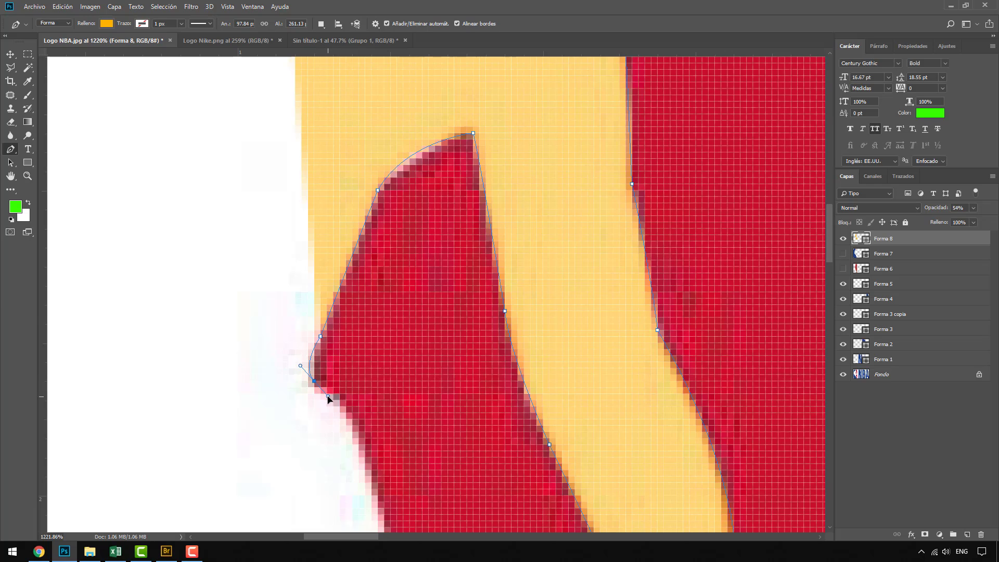
Trace the body edge from the waist corner down to the small notch beside the ball with corner points
{"action": "scroll", "coordinate": [321, 255], "scroll_direction": "down", "scroll_amount": 6}
{"action": "scroll", "coordinate": [368, 346], "scroll_direction": "down", "scroll_amount": 5}
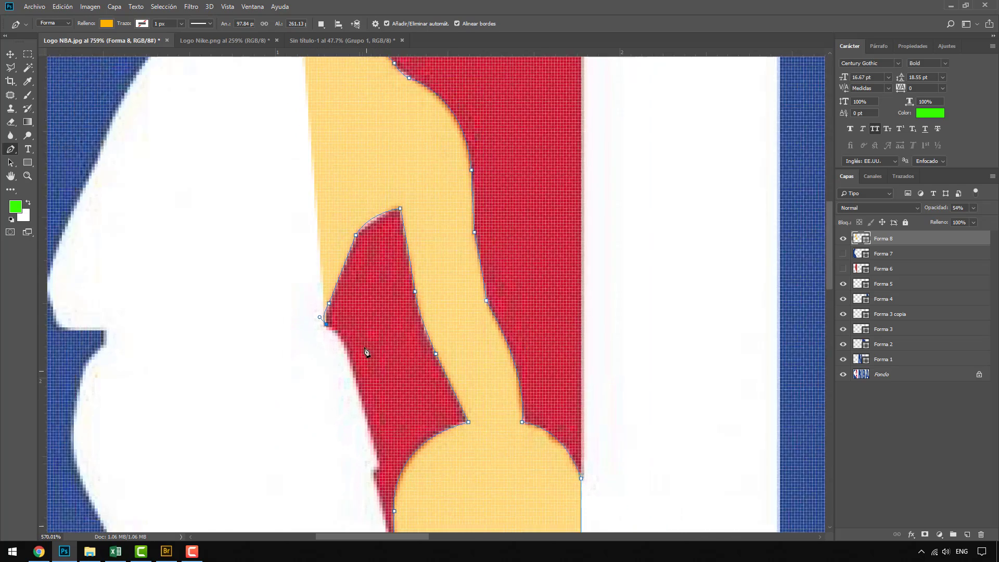
{"action": "scroll", "coordinate": [361, 474], "scroll_direction": "up", "scroll_amount": 5}
{"action": "scroll", "coordinate": [372, 426], "scroll_direction": "up", "scroll_amount": 3}
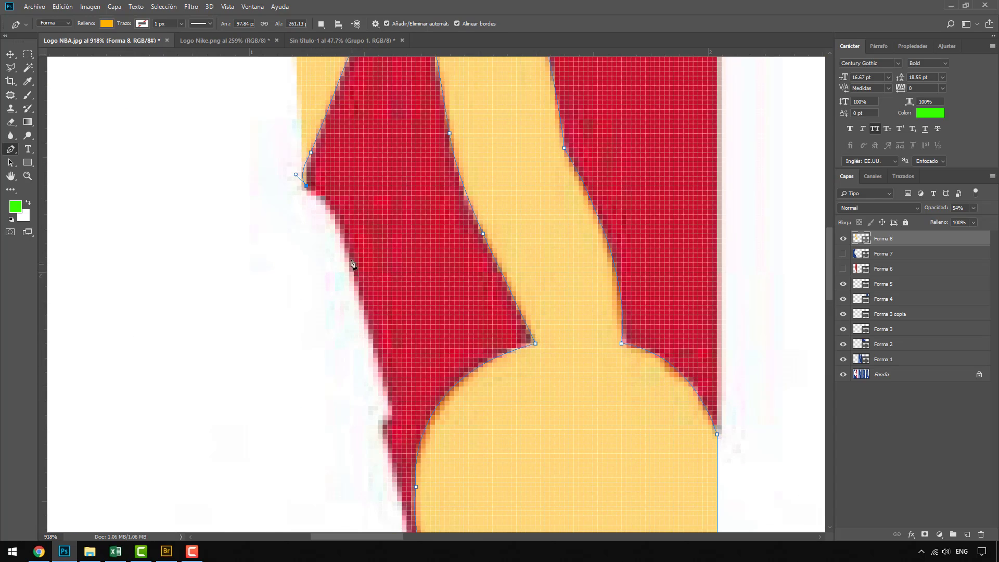
{"action": "left_click_drag", "start_coordinate": [344, 248], "coordinate": [363, 321]}
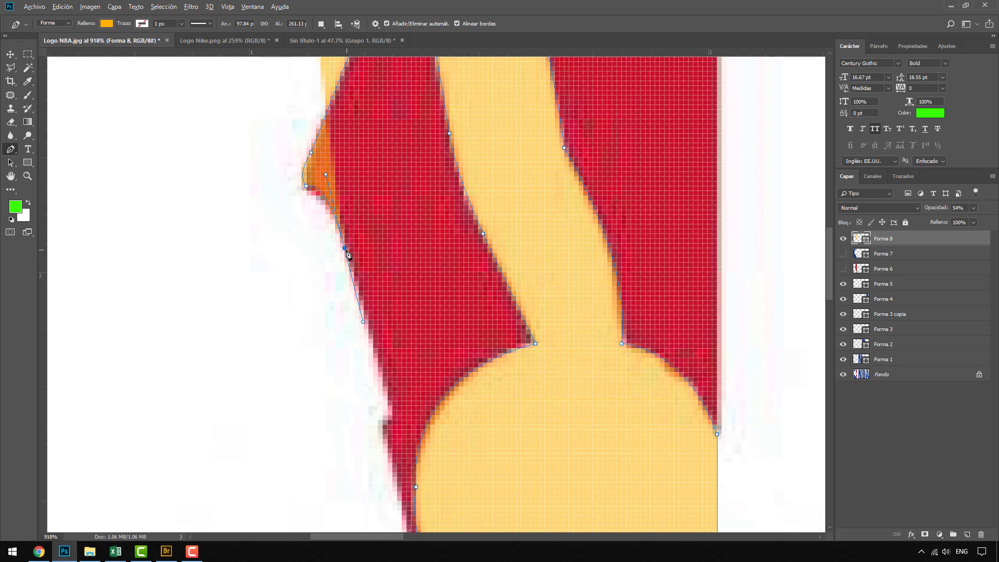
{"action": "left_click", "coordinate": [344, 248]}
{"action": "left_click", "coordinate": [391, 415]}
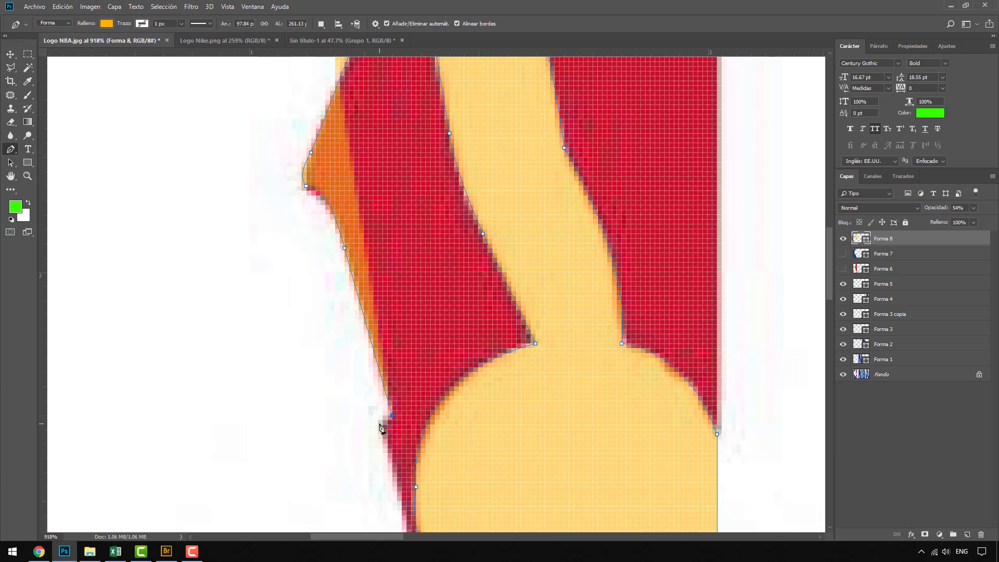
{"action": "left_click", "coordinate": [377, 424]}
Trace the leg edge from the notch down past the ball to the bend below it
{"action": "scroll", "coordinate": [369, 271], "scroll_direction": "down", "scroll_amount": 6}
{"action": "scroll", "coordinate": [394, 419], "scroll_direction": "up", "scroll_amount": 2}
{"action": "scroll", "coordinate": [385, 374], "scroll_direction": "down", "scroll_amount": 2}
{"action": "scroll", "coordinate": [373, 377], "scroll_direction": "up", "scroll_amount": 3}
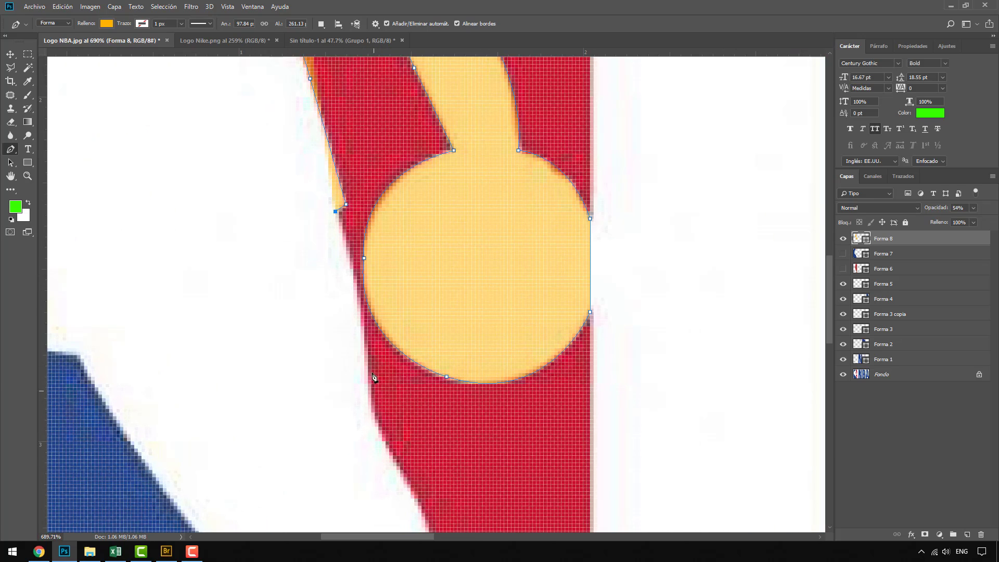
{"action": "left_click_drag", "start_coordinate": [368, 344], "coordinate": [377, 446]}
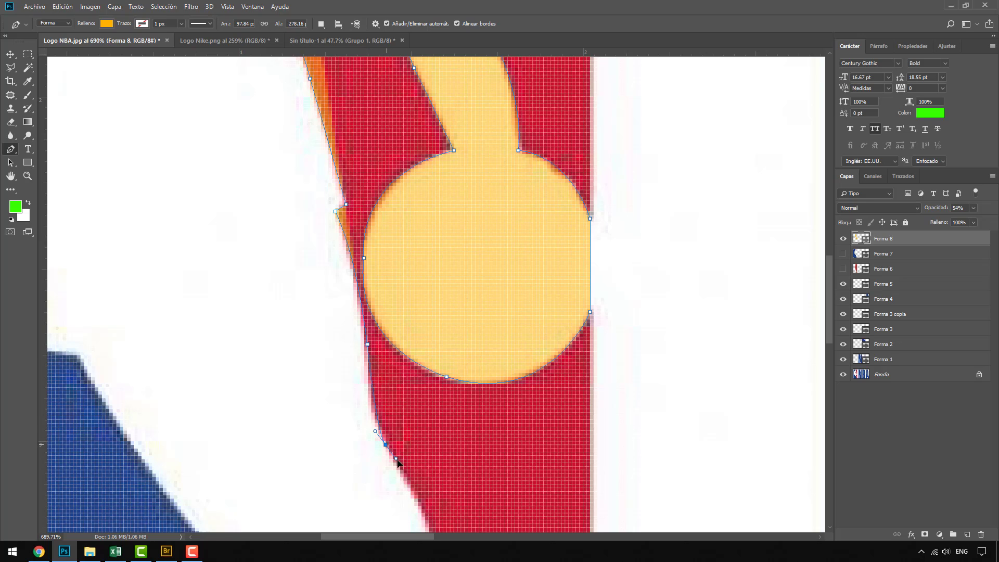
{"action": "left_click_drag", "start_coordinate": [397, 462], "coordinate": [408, 475]}
Continue the path down the long curve of the leg's red-side edge to the start of the lower bulge
{"action": "scroll", "coordinate": [388, 450], "scroll_direction": "down", "scroll_amount": 3}
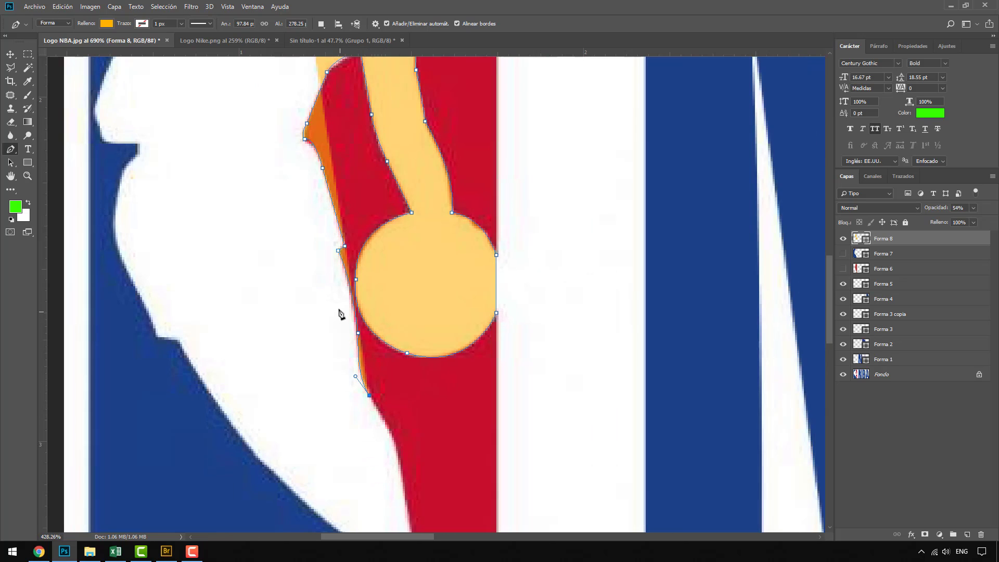
{"action": "scroll", "coordinate": [390, 455], "scroll_direction": "up", "scroll_amount": 5}
{"action": "left_click_drag", "start_coordinate": [391, 466], "coordinate": [411, 494]}
{"action": "scroll", "coordinate": [385, 364], "scroll_direction": "down", "scroll_amount": 2}
{"action": "scroll", "coordinate": [375, 403], "scroll_direction": "up", "scroll_amount": 3}
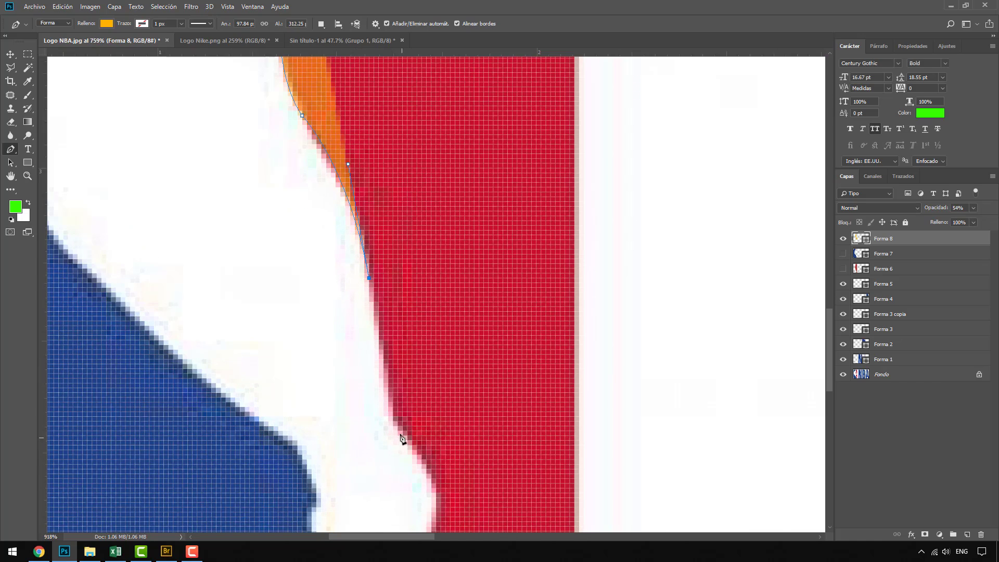
{"action": "left_click_drag", "start_coordinate": [388, 411], "coordinate": [401, 448]}
Trace the path around the bulge on the leg's red-side edge with short curved segments
{"action": "scroll", "coordinate": [388, 411], "scroll_direction": "down", "scroll_amount": 2}
{"action": "scroll", "coordinate": [392, 396], "scroll_direction": "up", "scroll_amount": 2}
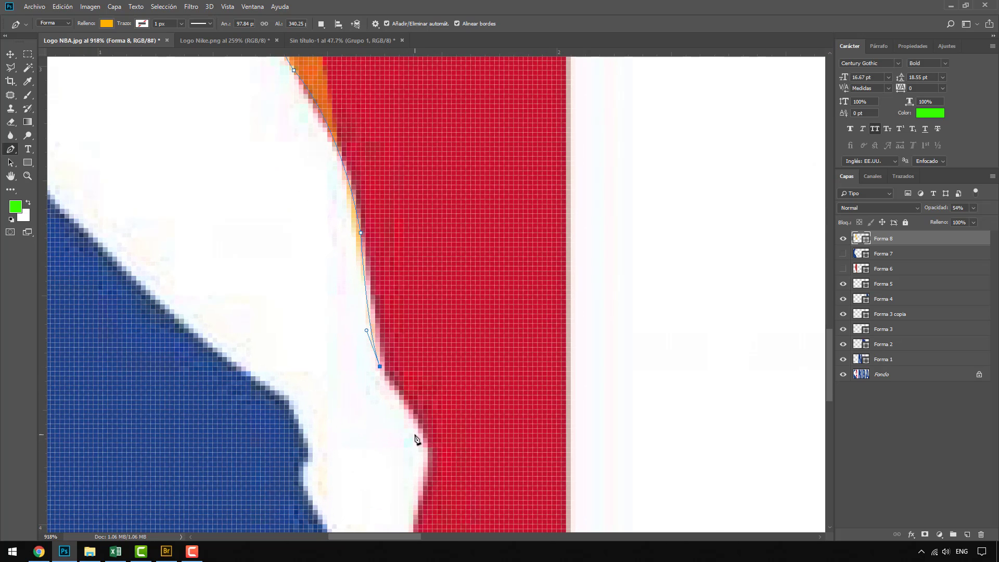
{"action": "left_click_drag", "start_coordinate": [399, 390], "coordinate": [410, 403]}
{"action": "left_click", "coordinate": [417, 407]}
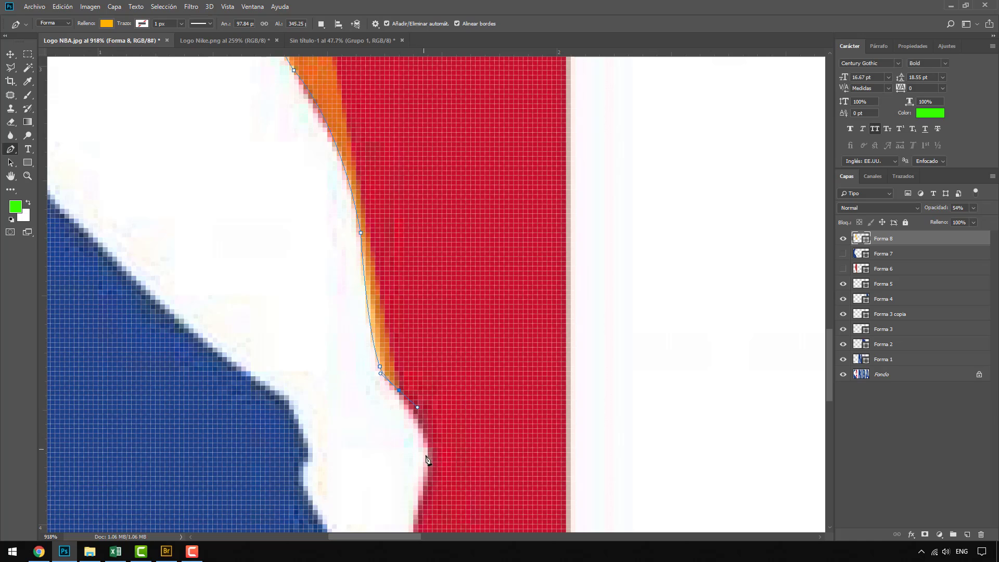
{"action": "left_click_drag", "start_coordinate": [423, 481], "coordinate": [406, 522]}
Continue the path below the bulge, down the narrow lower leg to the small notch above the foot
{"action": "scroll", "coordinate": [423, 300], "scroll_direction": "down", "scroll_amount": 2}
{"action": "scroll", "coordinate": [401, 429], "scroll_direction": "down", "scroll_amount": 1}
{"action": "scroll", "coordinate": [416, 454], "scroll_direction": "up", "scroll_amount": 1}
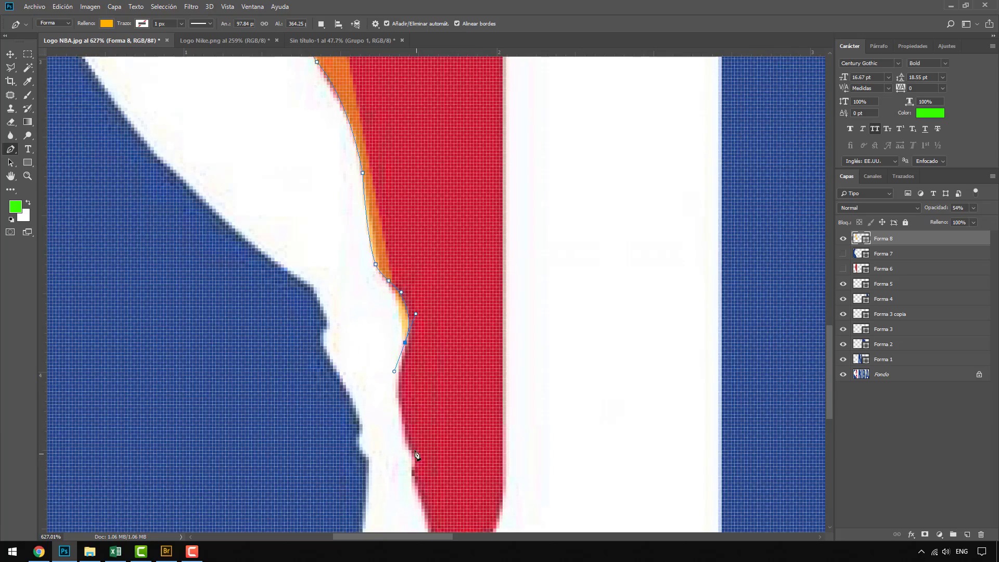
{"action": "left_click_drag", "start_coordinate": [404, 440], "coordinate": [412, 479]}
{"action": "scroll", "coordinate": [412, 481], "scroll_direction": "down", "scroll_amount": 3}
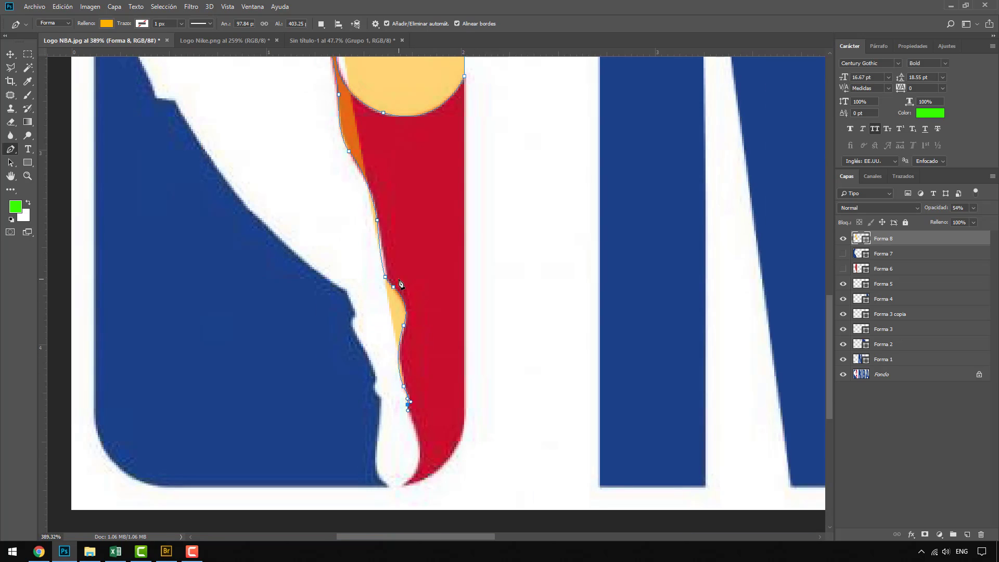
{"action": "scroll", "coordinate": [423, 472], "scroll_direction": "up", "scroll_amount": 4}
{"action": "left_click", "coordinate": [378, 333], "text": "alt"}
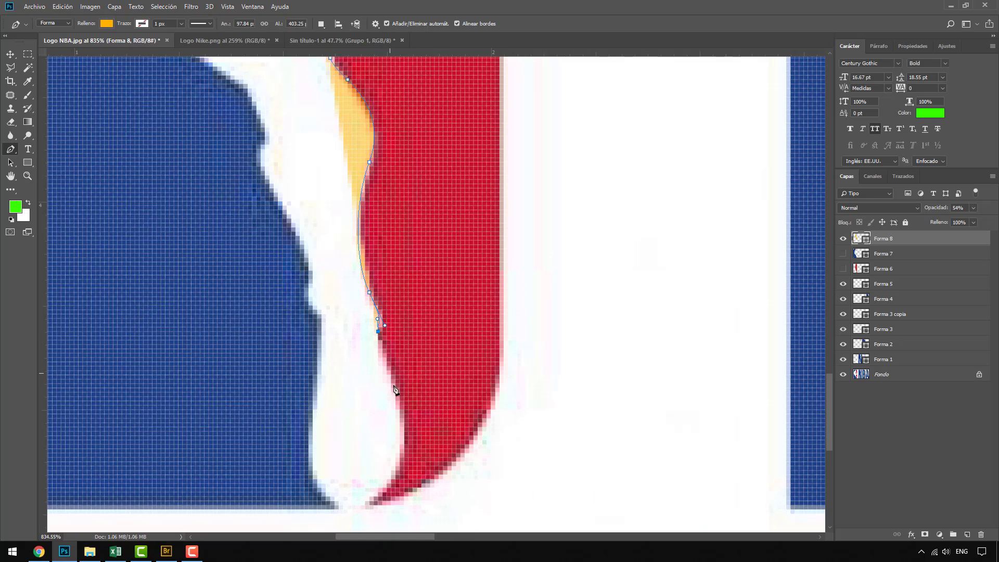
Trace the rounded edge of the foot to the emblem's base and cross the base to the blue half
{"action": "left_click_drag", "start_coordinate": [391, 379], "coordinate": [401, 396]}
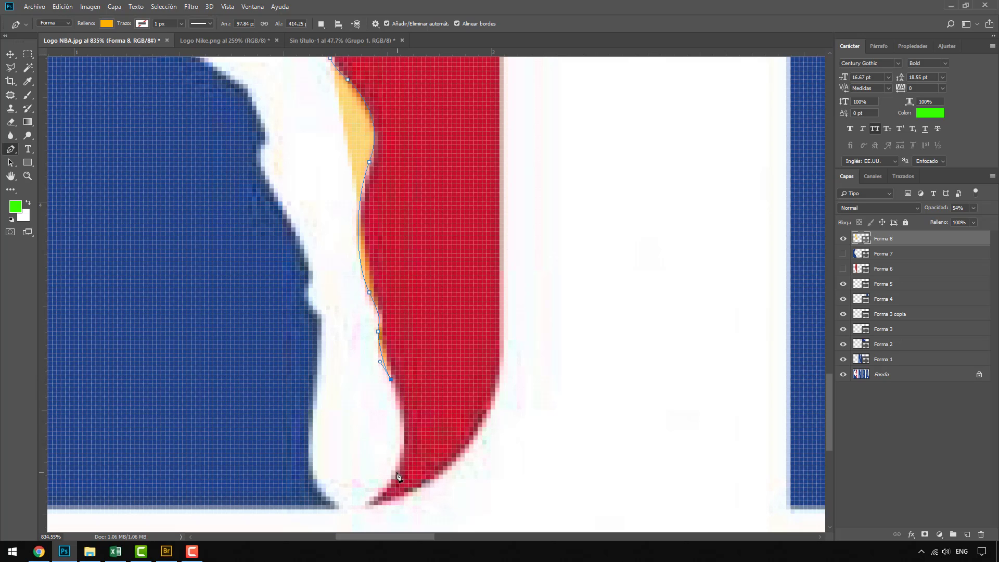
{"action": "left_click_drag", "start_coordinate": [395, 470], "coordinate": [355, 515]}
{"action": "left_click", "coordinate": [338, 504]}
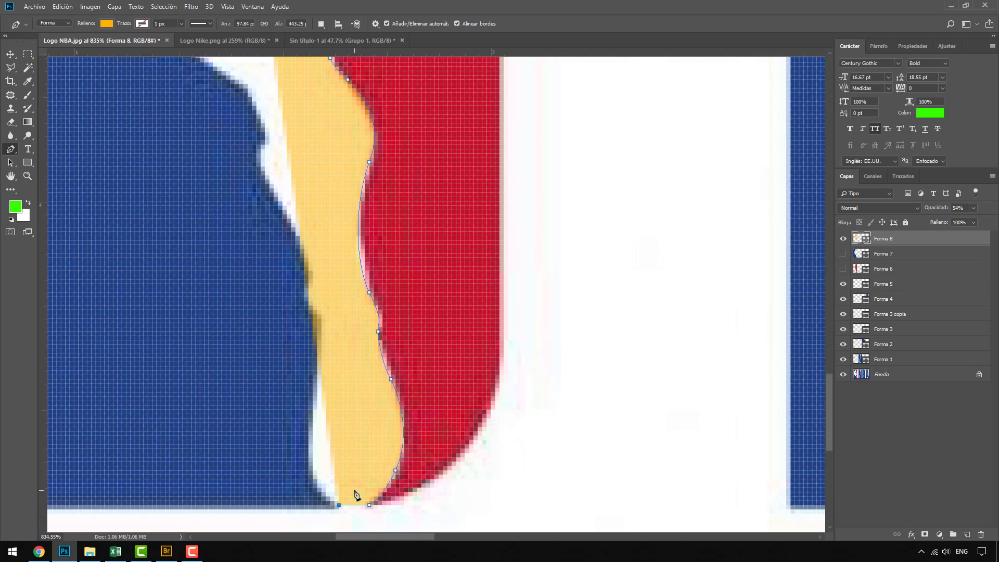
Trace the foot and lower leg's blue-side edge upward, around the small ankle bump, to the notch below the knee
{"action": "left_click_drag", "start_coordinate": [304, 449], "coordinate": [310, 408]}
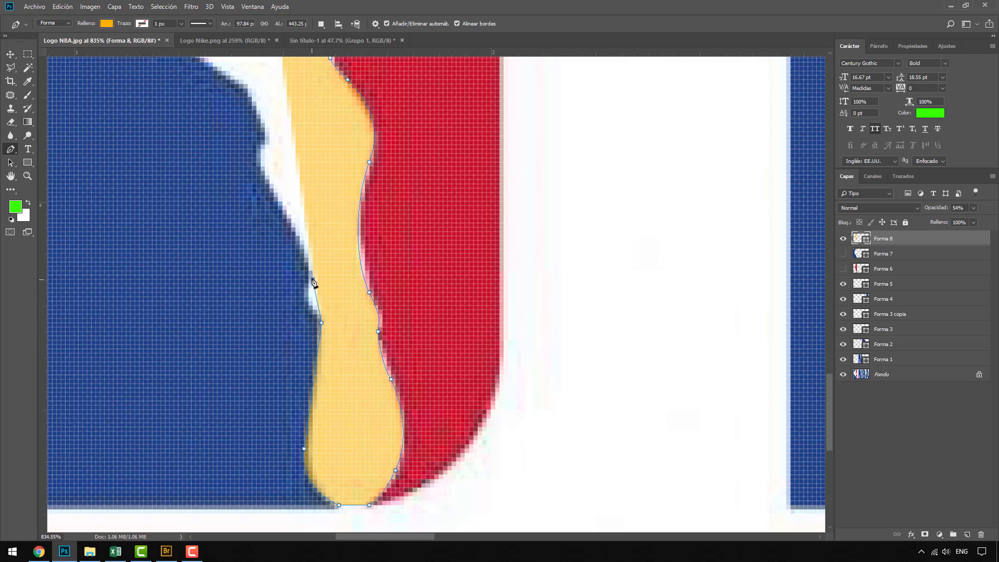
{"action": "left_click_drag", "start_coordinate": [312, 279], "coordinate": [335, 266]}
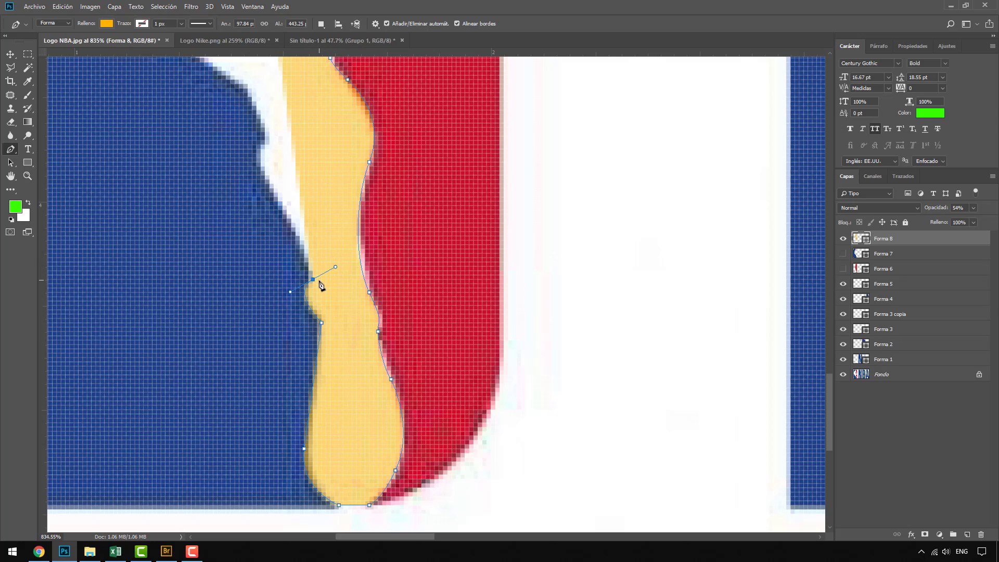
{"action": "left_click", "coordinate": [313, 279]}
{"action": "left_click_drag", "start_coordinate": [249, 162], "coordinate": [290, 143]}
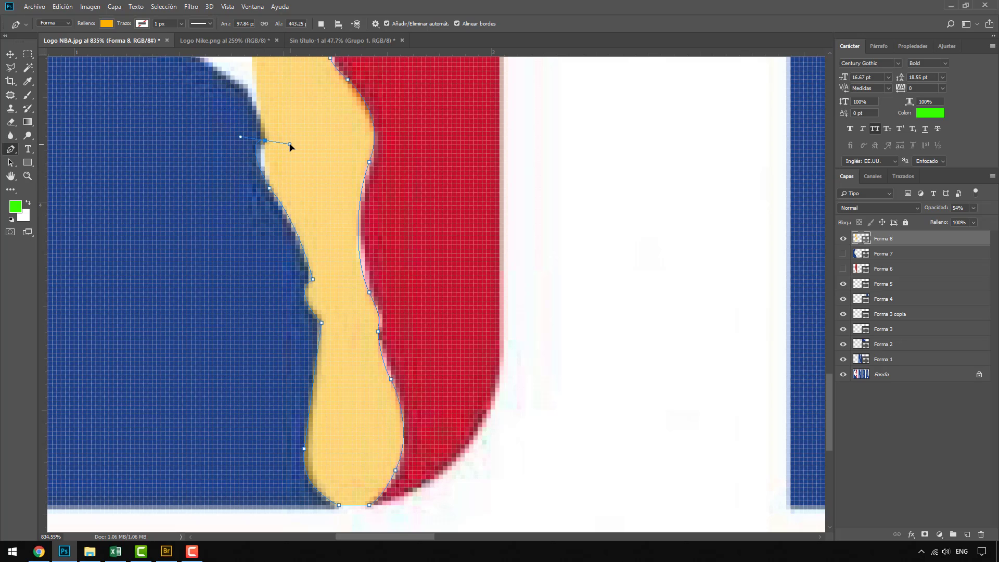
{"action": "left_click", "coordinate": [265, 141]}
Continue the path along the leg's long blue-side curve up to the shorts' hem and across the short hem edge
{"action": "scroll", "coordinate": [448, 317], "scroll_direction": "down", "scroll_amount": 3}
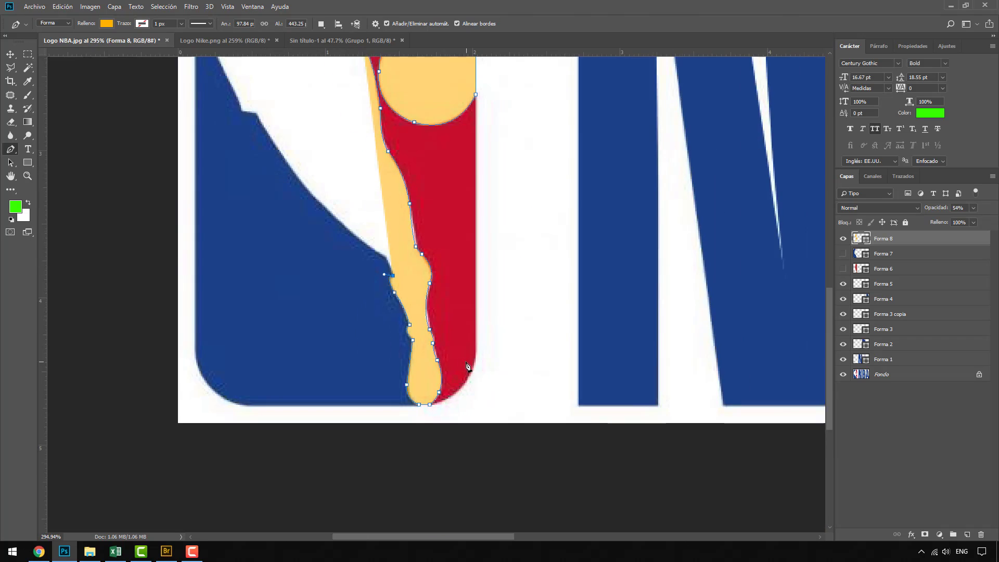
{"action": "scroll", "coordinate": [371, 282], "scroll_direction": "up", "scroll_amount": 2}
{"action": "scroll", "coordinate": [372, 282], "scroll_direction": "up", "scroll_amount": 2}
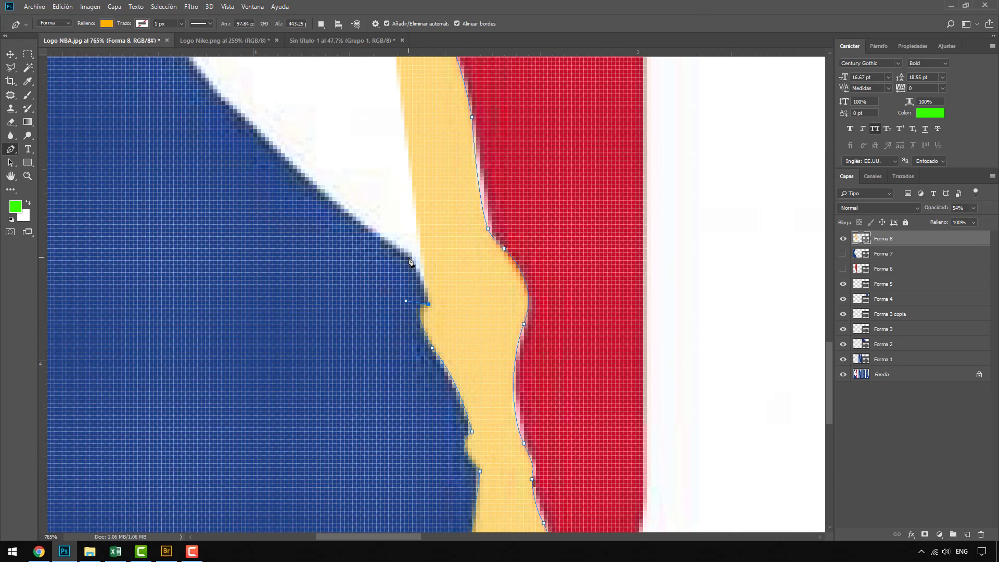
{"action": "scroll", "coordinate": [495, 294], "scroll_direction": "down", "scroll_amount": 4}
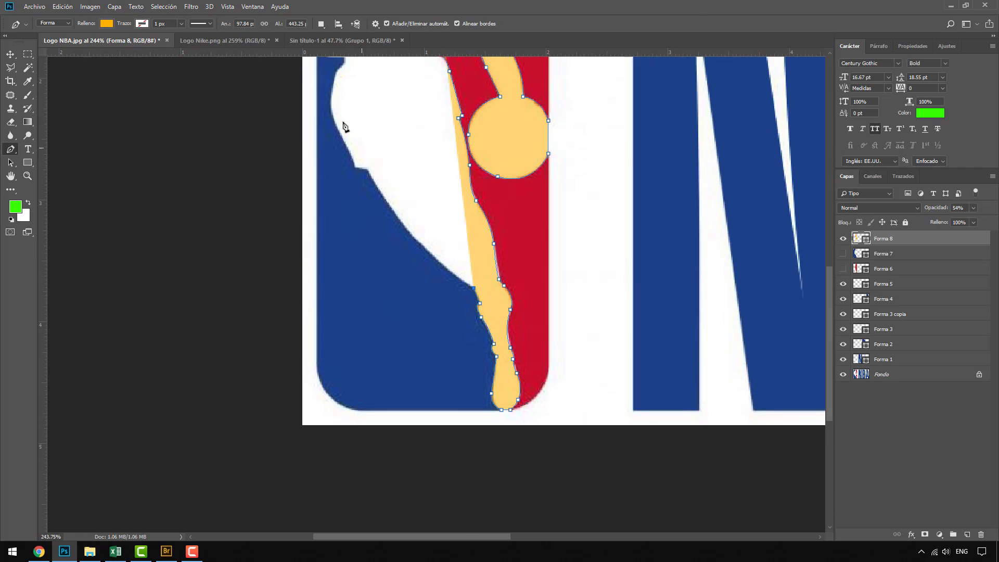
{"action": "scroll", "coordinate": [382, 196], "scroll_direction": "up", "scroll_amount": 2}
{"action": "left_click_drag", "start_coordinate": [384, 201], "coordinate": [332, 70]}
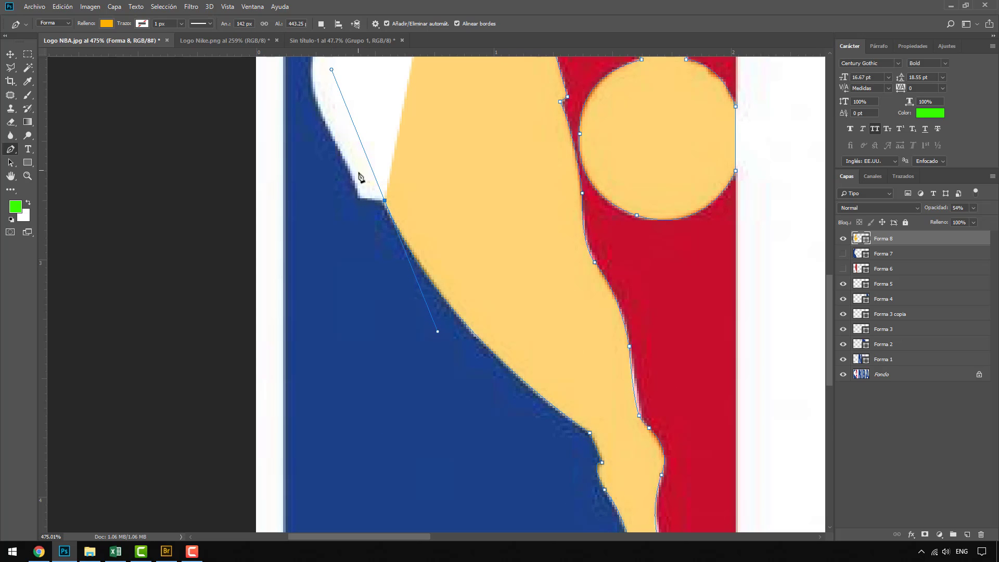
{"action": "left_click", "coordinate": [384, 201], "text": "alt"}
{"action": "left_click", "coordinate": [359, 199]}
{"action": "scroll", "coordinate": [383, 253], "scroll_direction": "down", "scroll_amount": 5}
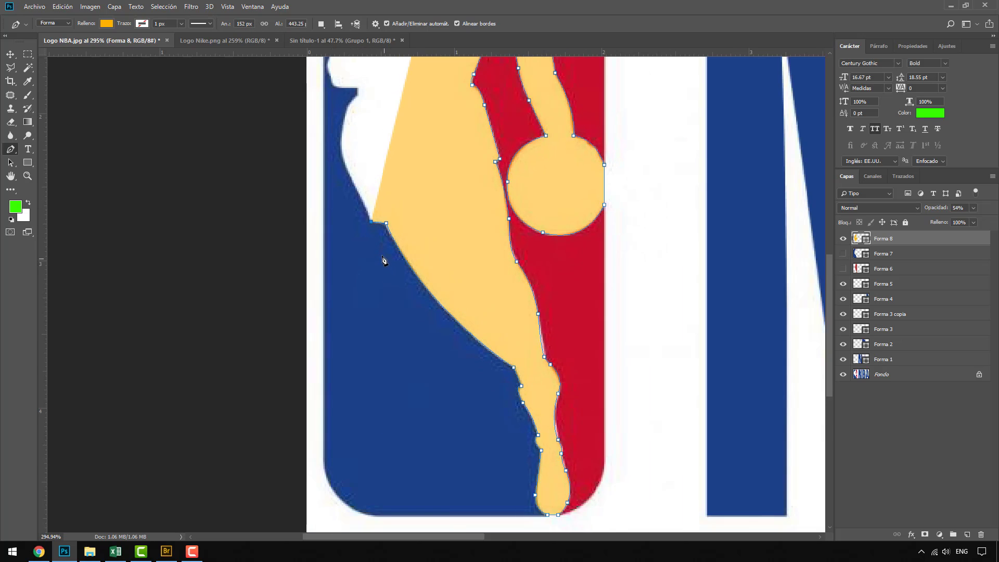
Trace the back of the shorts from the hem up to the waist notch and along the elbow's flat underside
{"action": "scroll", "coordinate": [386, 178], "scroll_direction": "up", "scroll_amount": 5}
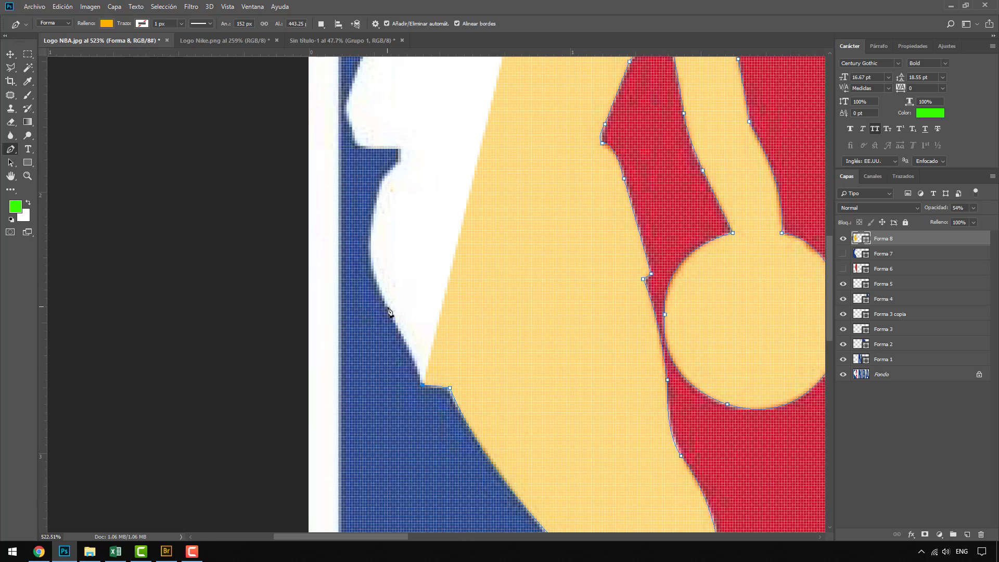
{"action": "left_click", "coordinate": [387, 310]}
{"action": "left_click_drag", "start_coordinate": [373, 216], "coordinate": [401, 156]}
{"action": "left_click", "coordinate": [401, 149]}
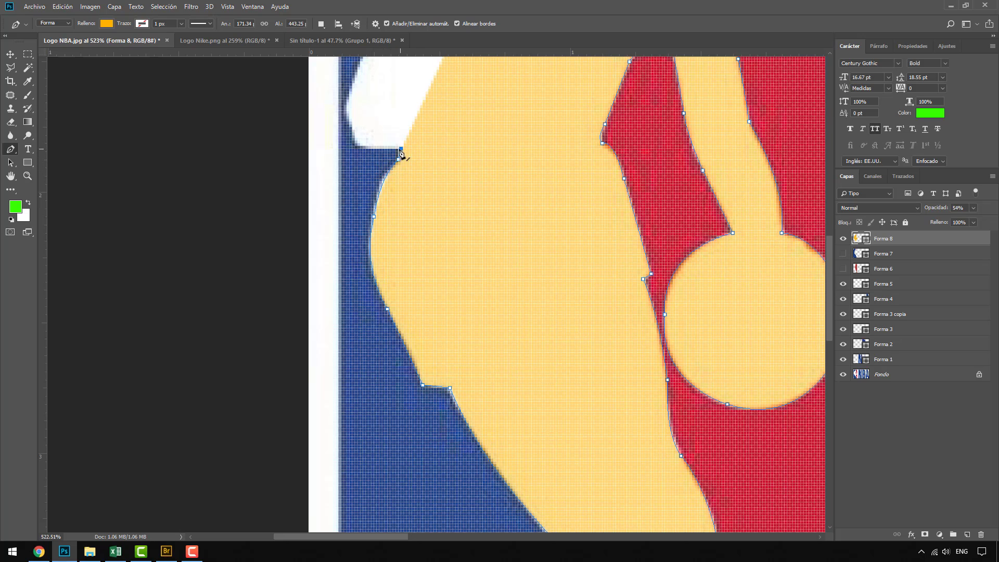
{"action": "left_click", "coordinate": [368, 151]}
Trace the path around the rounded elbow on the blue side to the start of the upper arm
{"action": "scroll", "coordinate": [435, 248], "scroll_direction": "down", "scroll_amount": 3}
{"action": "scroll", "coordinate": [399, 191], "scroll_direction": "up", "scroll_amount": 5}
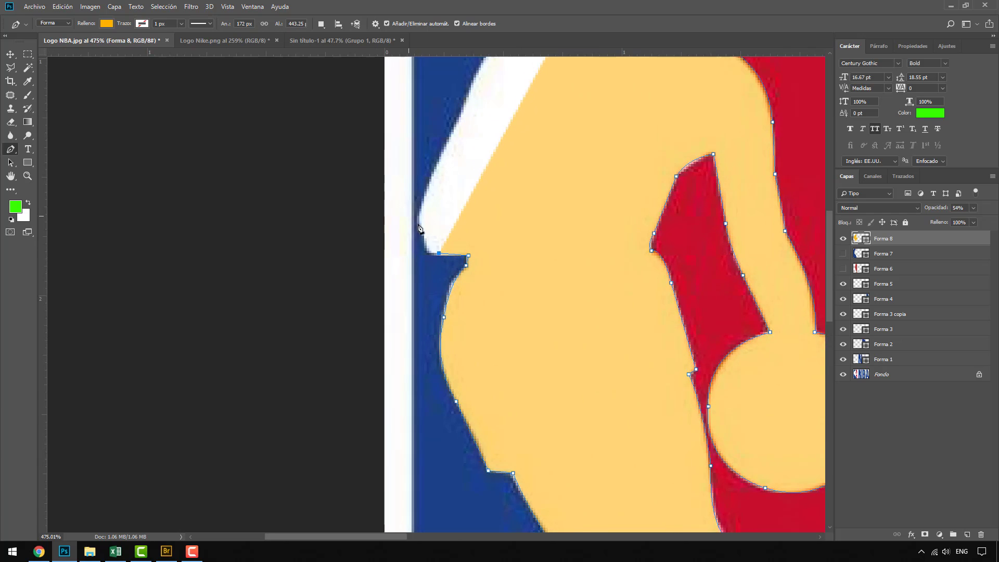
{"action": "left_click", "coordinate": [425, 243]}
{"action": "left_click_drag", "start_coordinate": [419, 220], "coordinate": [442, 163]}
{"action": "left_click", "coordinate": [426, 244], "text": "alt"}
{"action": "left_click", "coordinate": [426, 197], "text": "alt"}
Continue the path up the back of the upper arm and around the blue-side shoulder, ending in a corner point
{"action": "scroll", "coordinate": [373, 320], "scroll_direction": "down", "scroll_amount": 5}
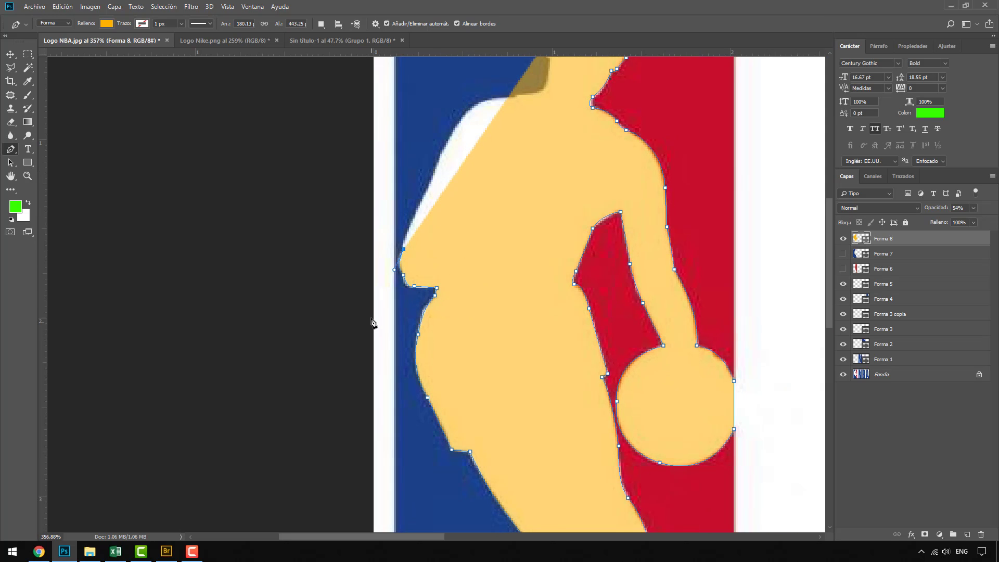
{"action": "scroll", "coordinate": [411, 200], "scroll_direction": "up", "scroll_amount": 5}
{"action": "left_click", "coordinate": [416, 223]}
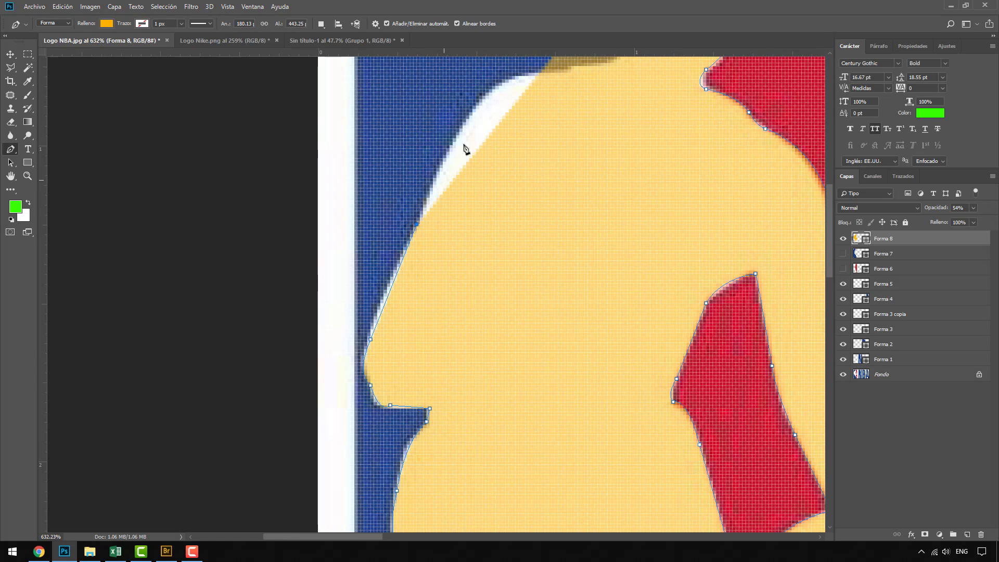
{"action": "left_click_drag", "start_coordinate": [515, 79], "coordinate": [571, 69]}
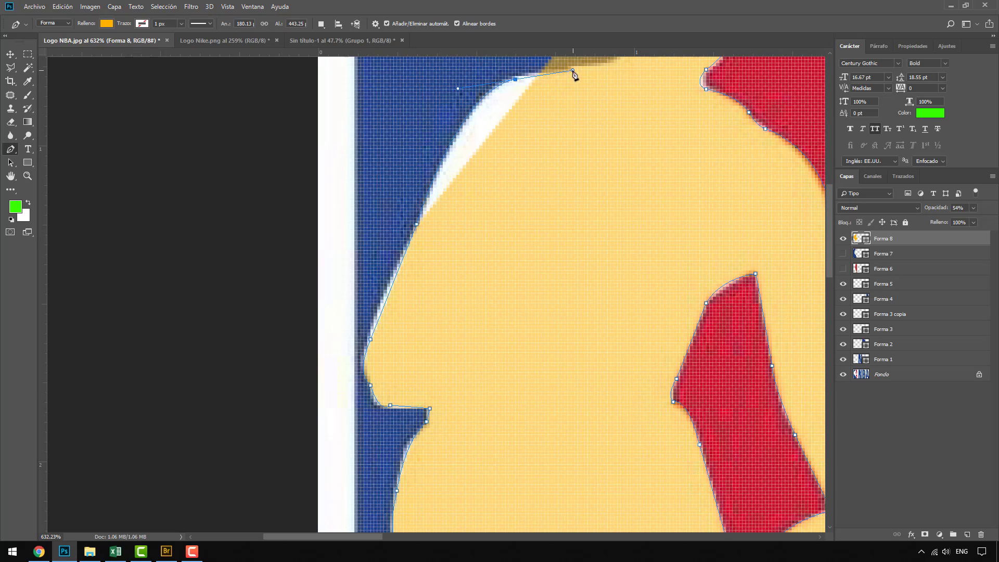
{"action": "left_click", "coordinate": [515, 79], "text": "alt"}
Trace the top of the shoulder and the neck's curved blue-side edge up to the base of the ear
{"action": "scroll", "coordinate": [516, 263], "scroll_direction": "down", "scroll_amount": 3}
{"action": "scroll", "coordinate": [580, 91], "scroll_direction": "up", "scroll_amount": 6}
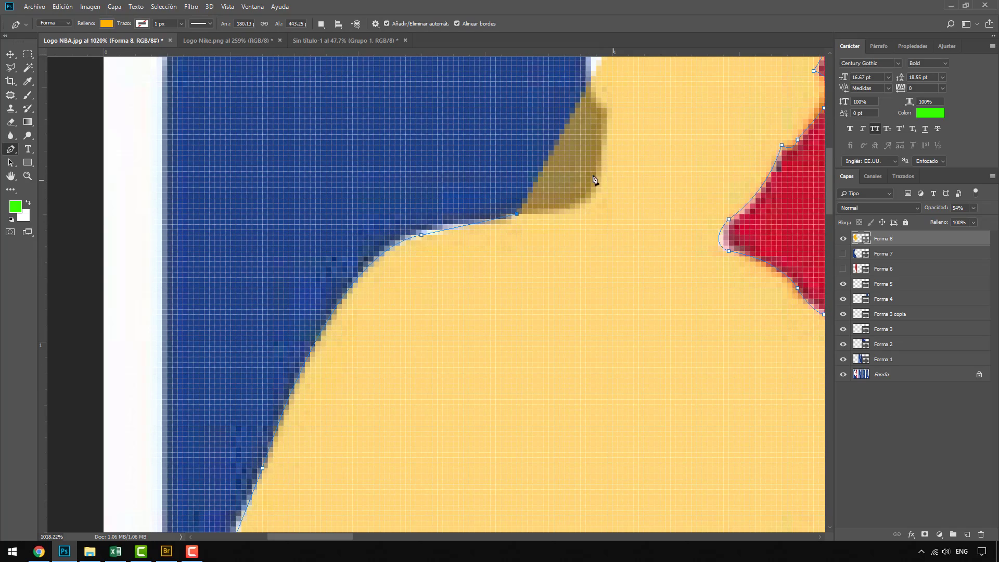
{"action": "key", "text": "ctrl+z"}
{"action": "left_click_drag", "start_coordinate": [516, 214], "coordinate": [603, 167]}
{"action": "left_click", "coordinate": [517, 215], "text": "alt"}
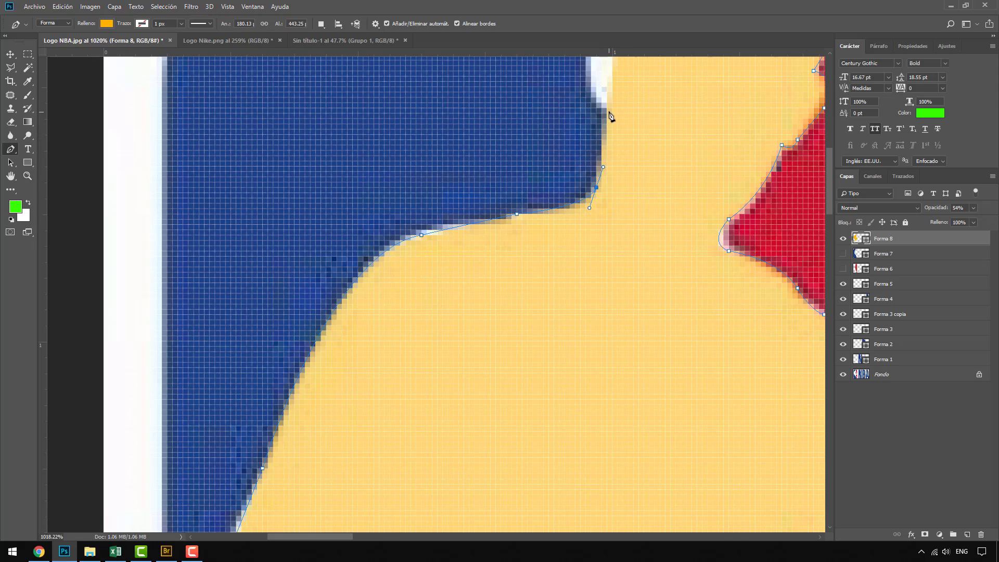
{"action": "left_click", "coordinate": [608, 112]}
Trace the ear with curved segments and close the player's silhouette at its starting point on the head
{"action": "scroll", "coordinate": [618, 283], "scroll_direction": "down", "scroll_amount": 5}
{"action": "scroll", "coordinate": [611, 111], "scroll_direction": "up", "scroll_amount": 5}
{"action": "scroll", "coordinate": [602, 180], "scroll_direction": "up", "scroll_amount": 4}
{"action": "left_click_drag", "start_coordinate": [587, 172], "coordinate": [589, 93]}
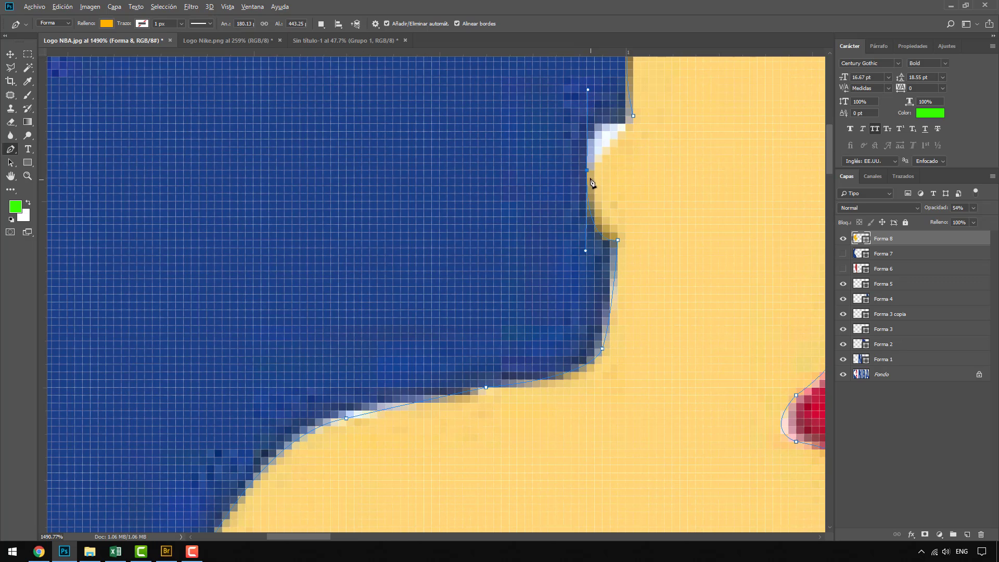
{"action": "left_click_drag", "start_coordinate": [633, 118], "coordinate": [685, 141]}
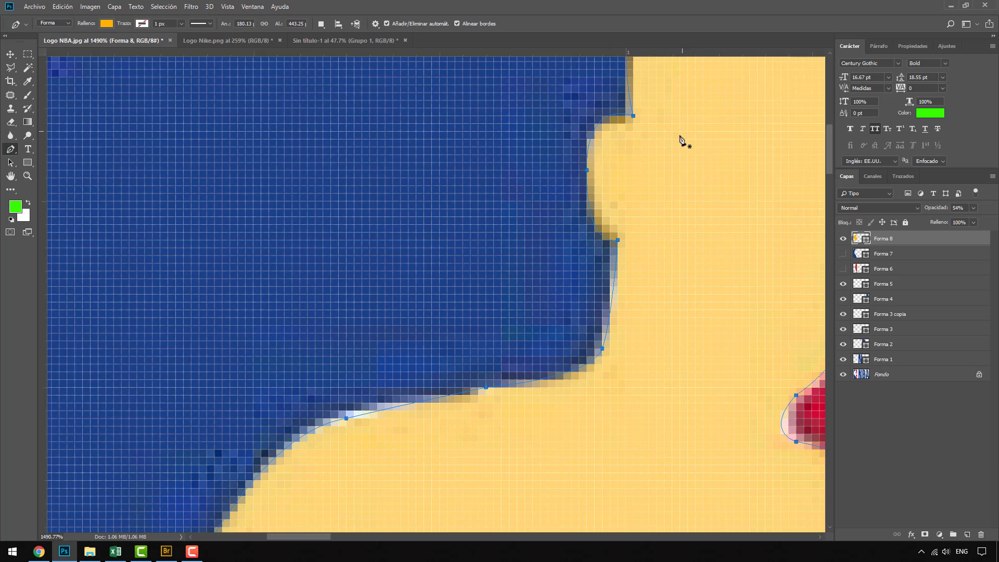
Set the player silhouette layer's opacity to 100% and its fill colour to ffffff
{"action": "scroll", "coordinate": [384, 181], "scroll_direction": "down", "scroll_amount": 20}
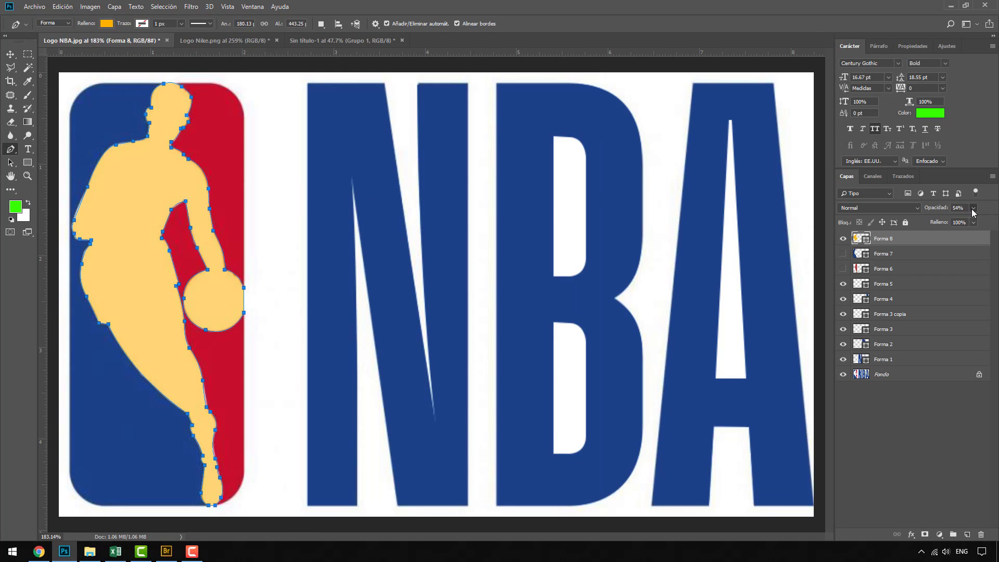
{"action": "left_click", "coordinate": [972, 208]}
{"action": "left_click_drag", "start_coordinate": [967, 219], "coordinate": [991, 219]}
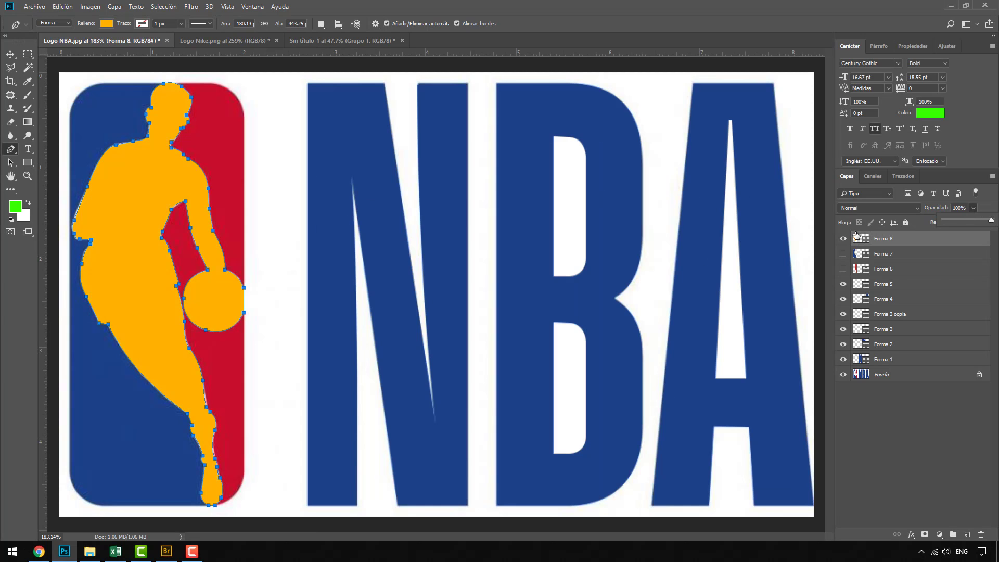
{"action": "double_click", "coordinate": [856, 237]}
{"action": "type", "text": "ffffff"}
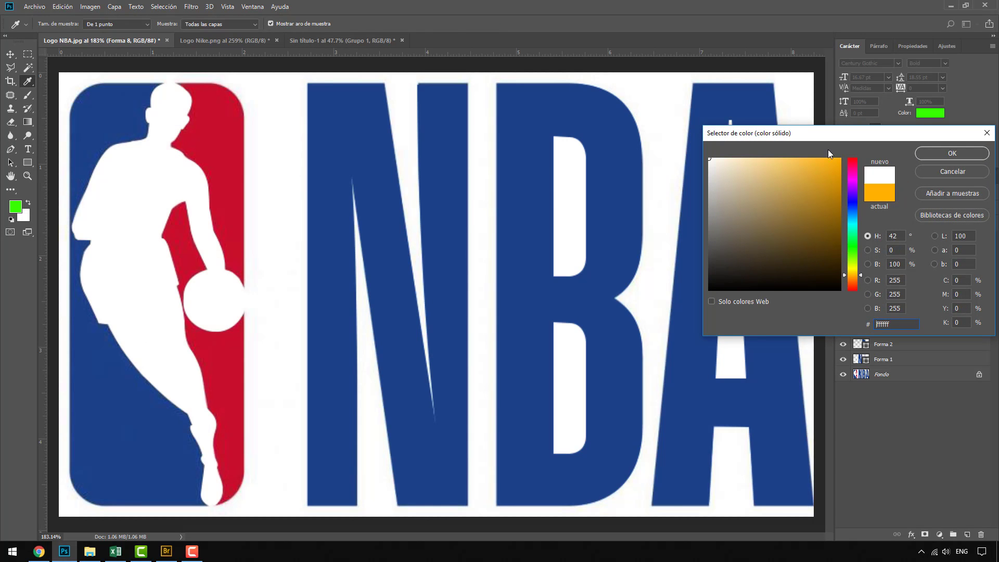
{"action": "left_click", "coordinate": [934, 155]}
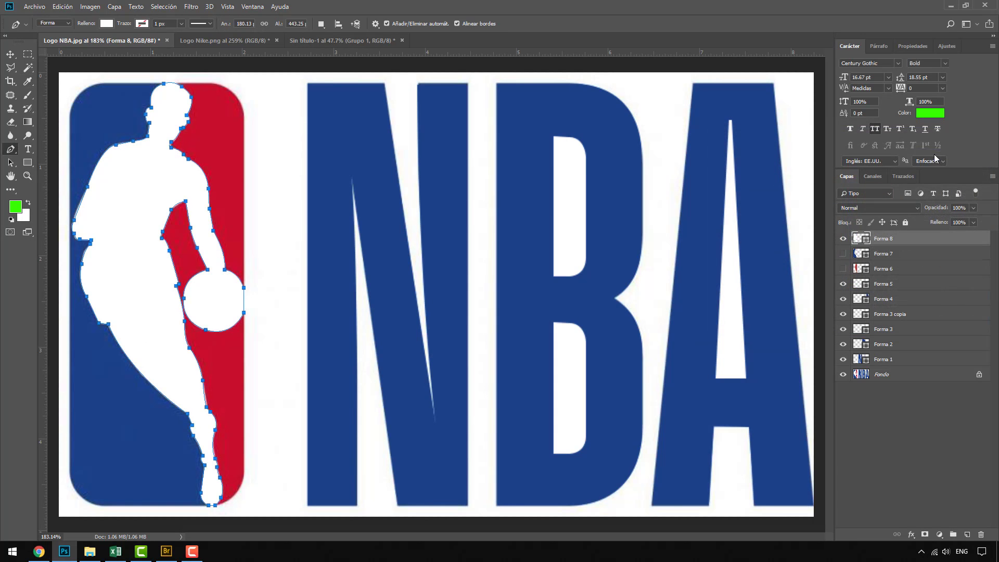
Hide the Fondo layer, show Forma 6 and Forma 7, and switch to the Move tool
{"action": "left_click", "coordinate": [842, 374]}
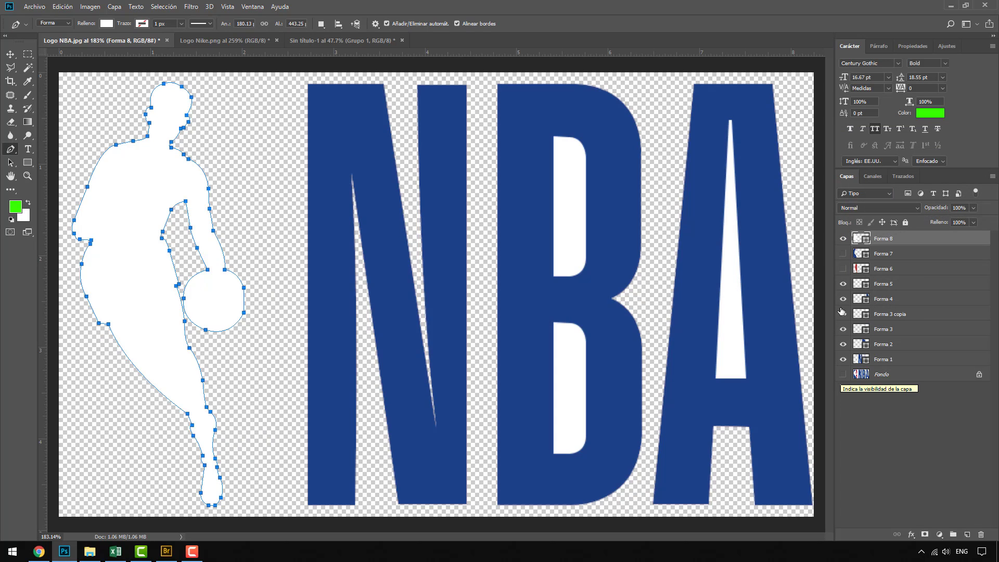
{"action": "left_click", "coordinate": [842, 268]}
{"action": "left_click", "coordinate": [843, 254]}
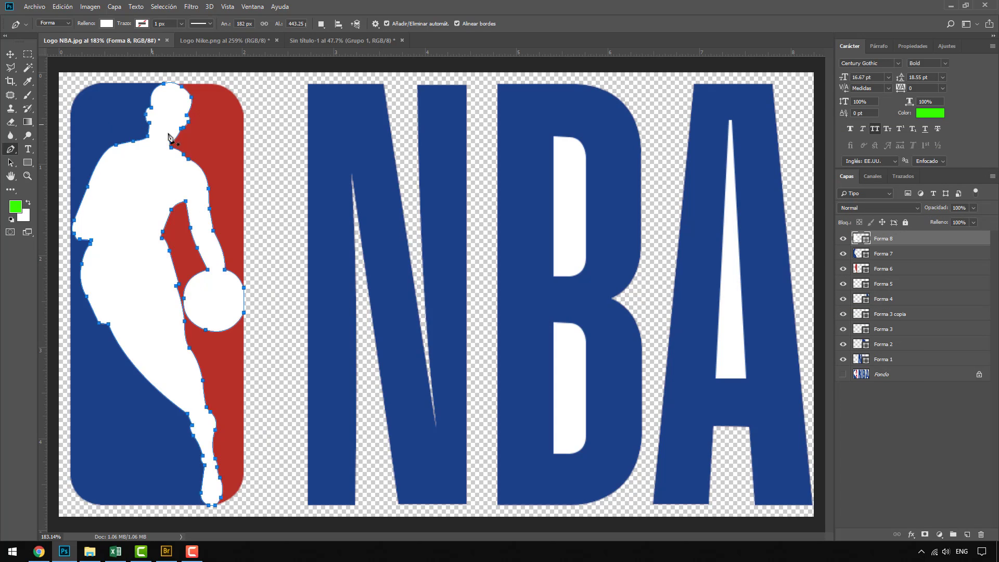
{"action": "left_click", "coordinate": [14, 54]}
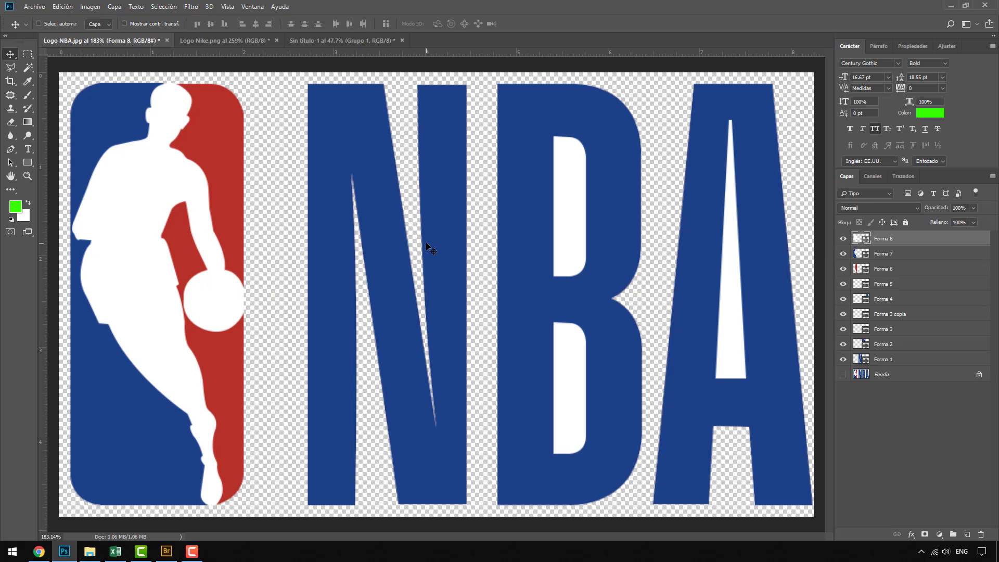
{"action": "scroll", "coordinate": [432, 291], "scroll_direction": "down", "scroll_amount": 1}
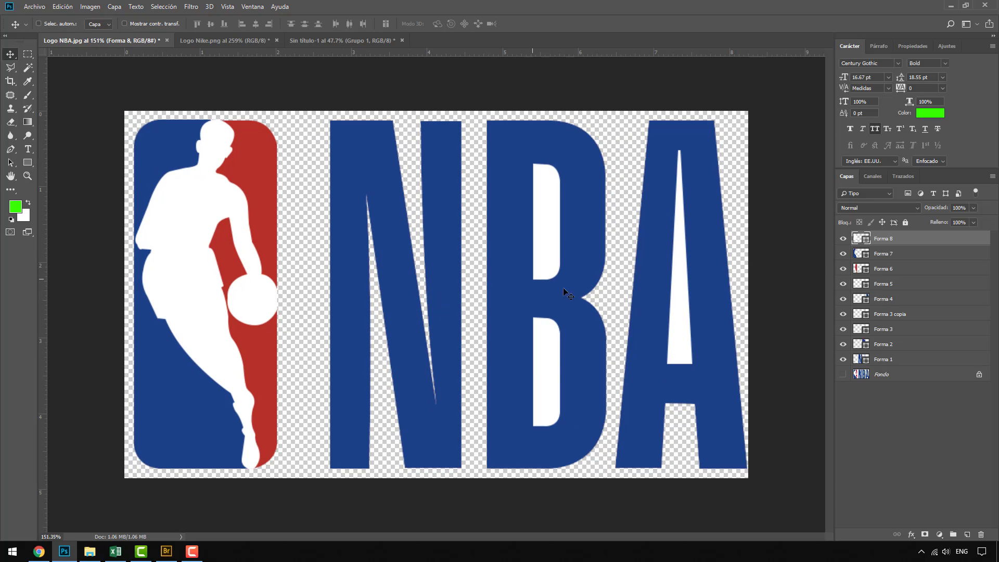
Try a bright pinkish-red fill on the emblem's blue half, Forma 7
{"action": "double_click", "coordinate": [857, 256]}
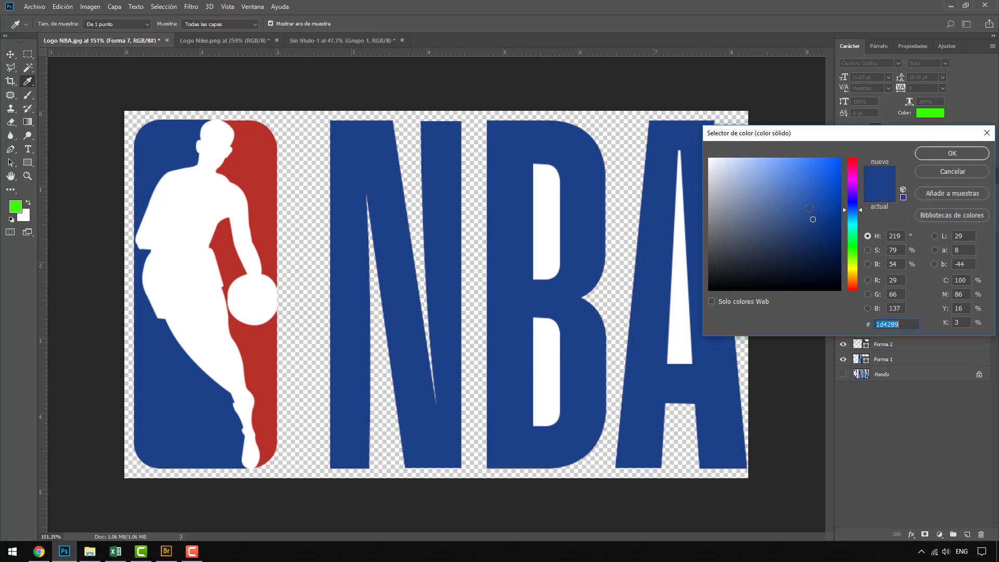
{"action": "left_click_drag", "start_coordinate": [850, 208], "coordinate": [851, 165]}
{"action": "left_click_drag", "start_coordinate": [789, 193], "coordinate": [840, 158]}
{"action": "left_click", "coordinate": [952, 153]}
Try a bright green fill on the emblem's red half, Forma 6, and undo the recolouring of both halves
{"action": "double_click", "coordinate": [856, 269]}
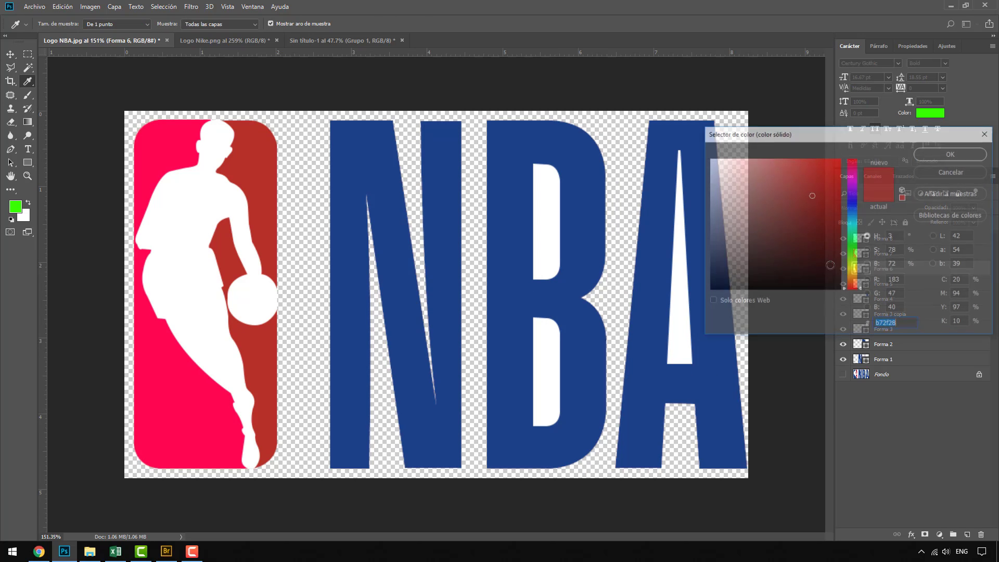
{"action": "left_click_drag", "start_coordinate": [828, 222], "coordinate": [838, 163]}
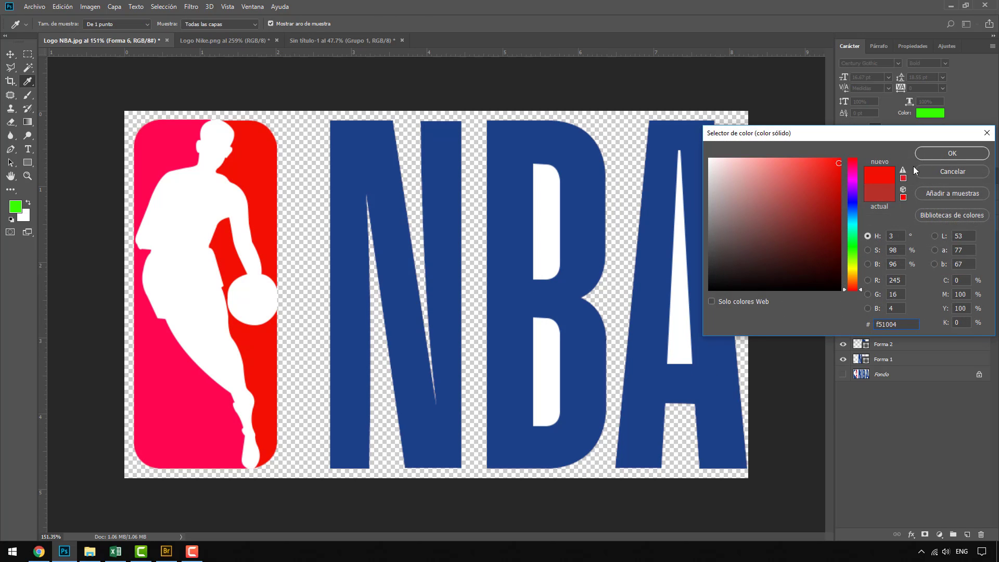
{"action": "left_click", "coordinate": [851, 250]}
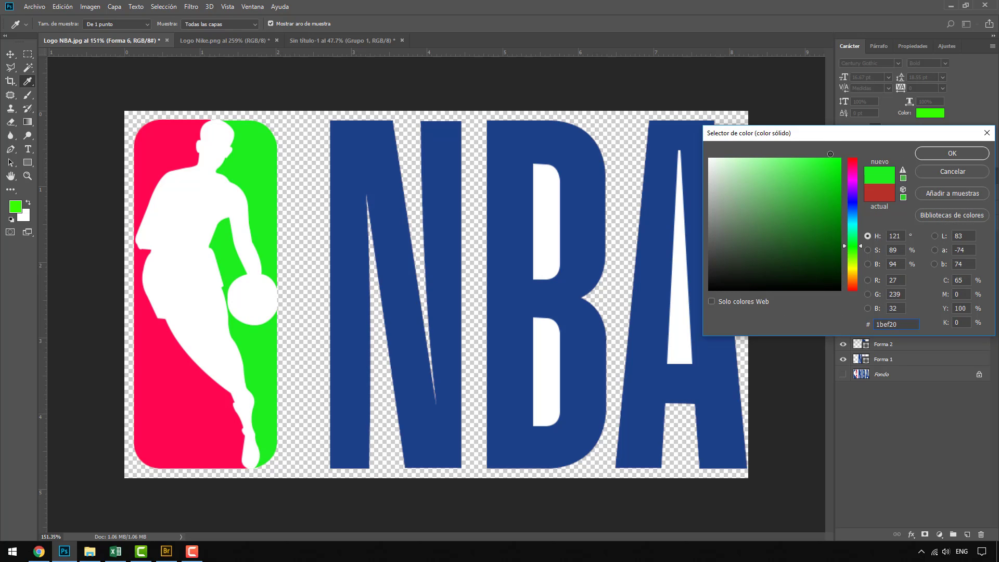
{"action": "left_click", "coordinate": [941, 158]}
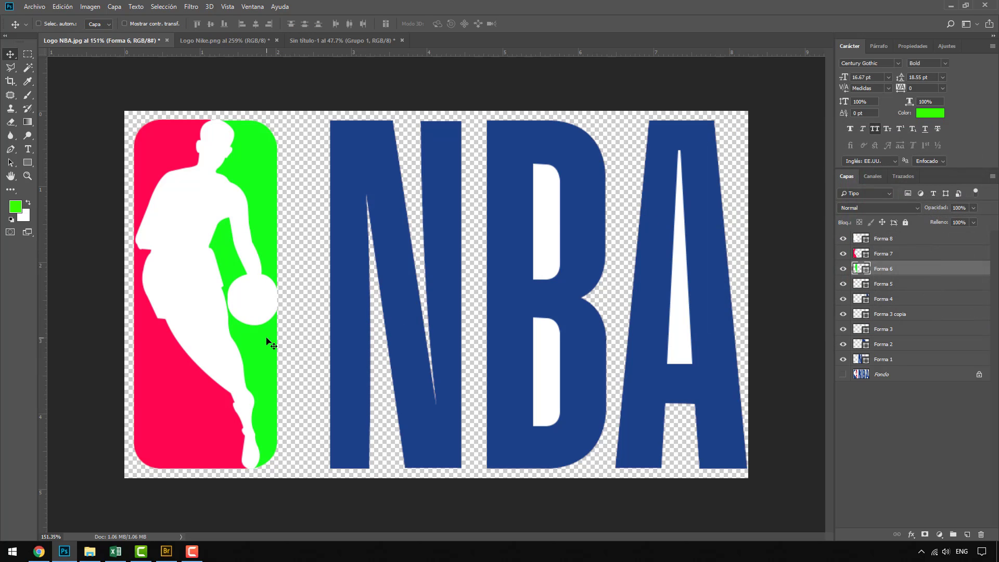
{"action": "key", "text": "ctrl+z"}
{"action": "key", "text": "ctrl+z"}
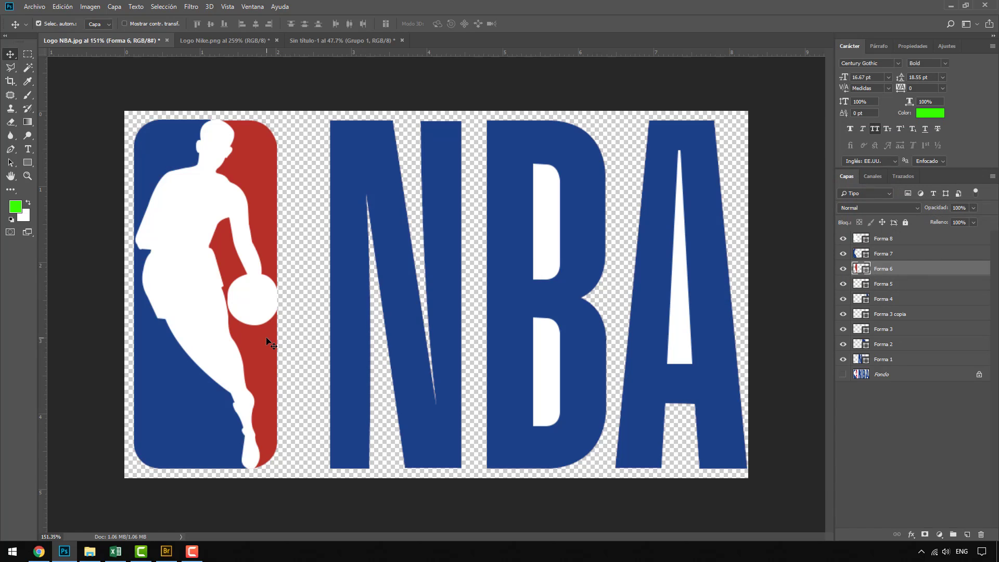
Group all the shape layers from Forma 1 to Forma 8
{"action": "left_click", "coordinate": [888, 361]}
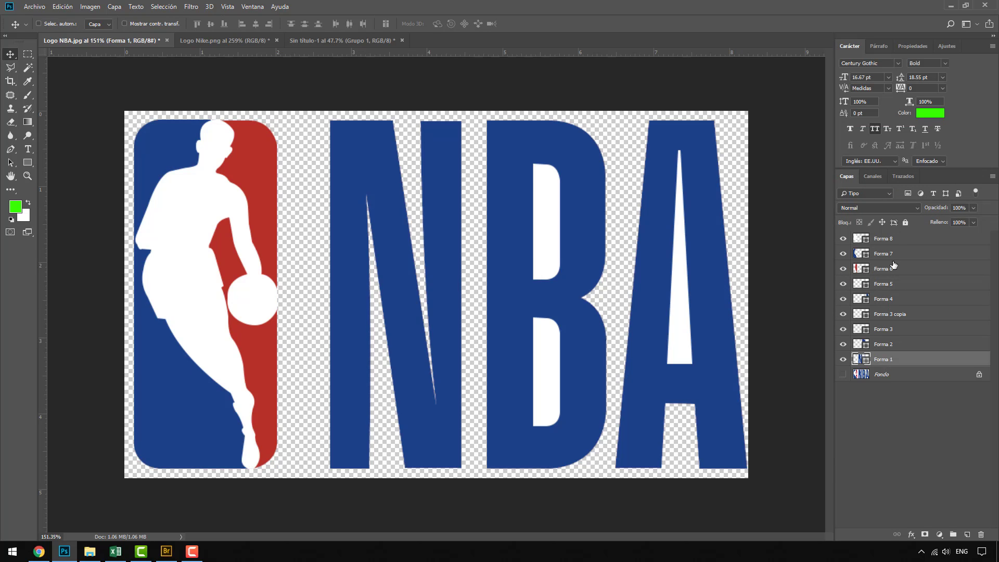
{"action": "left_click", "coordinate": [889, 240], "text": "shift"}
{"action": "left_click", "coordinate": [953, 534]}
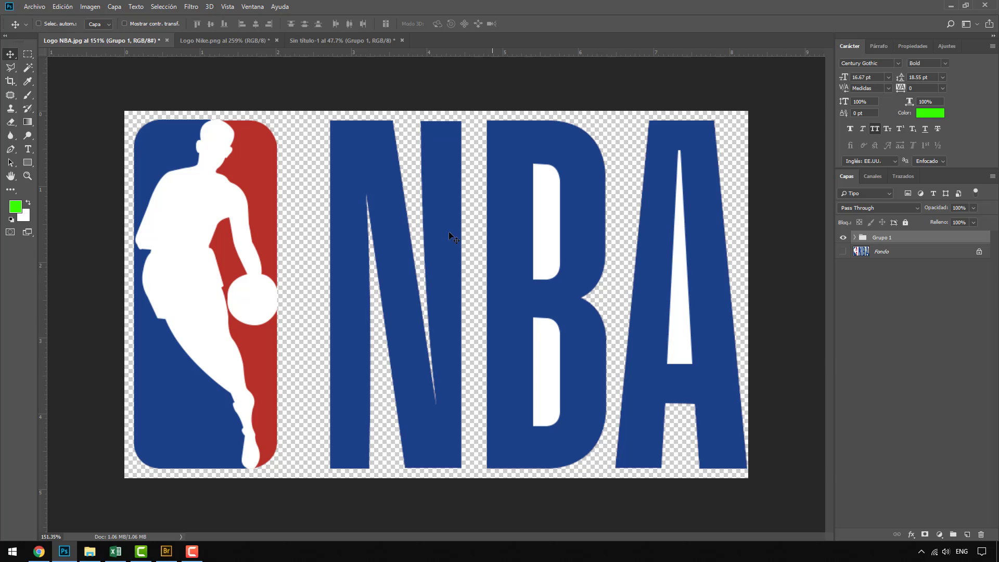
Copy the NBA group into the Sin título-1 document near the canvas's upper-left corner and hide the older Grupo 1 there
{"action": "left_click_drag", "start_coordinate": [338, 295], "coordinate": [318, 218]}
{"action": "left_click", "coordinate": [843, 250]}
{"action": "scroll", "coordinate": [314, 212], "scroll_direction": "down", "scroll_amount": 3}
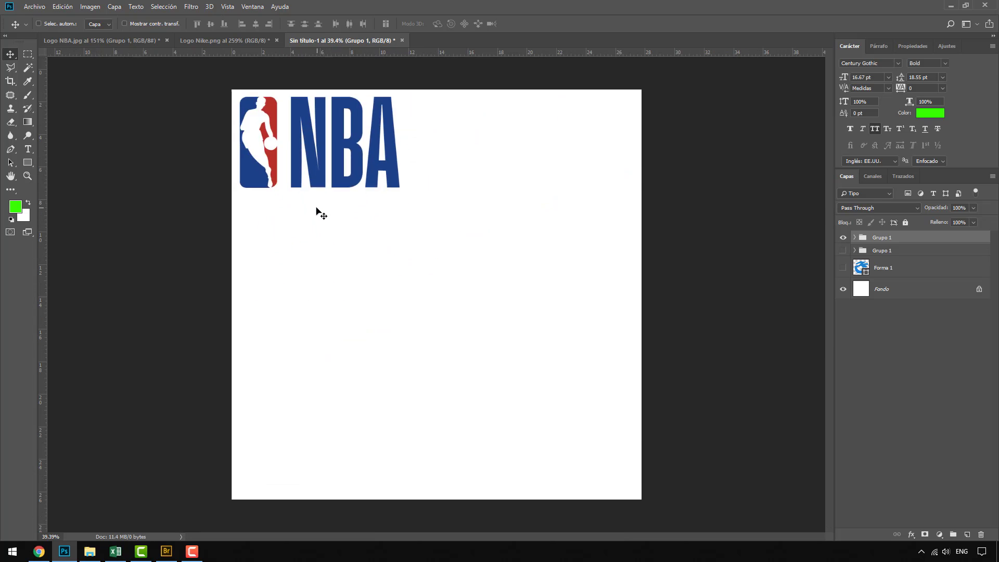
Scale the NBA logo group up proportionally with Free Transform until it nearly spans the canvas width
{"action": "scroll", "coordinate": [402, 186], "scroll_direction": "up", "scroll_amount": 1}
{"action": "key", "text": "ctrl+t"}
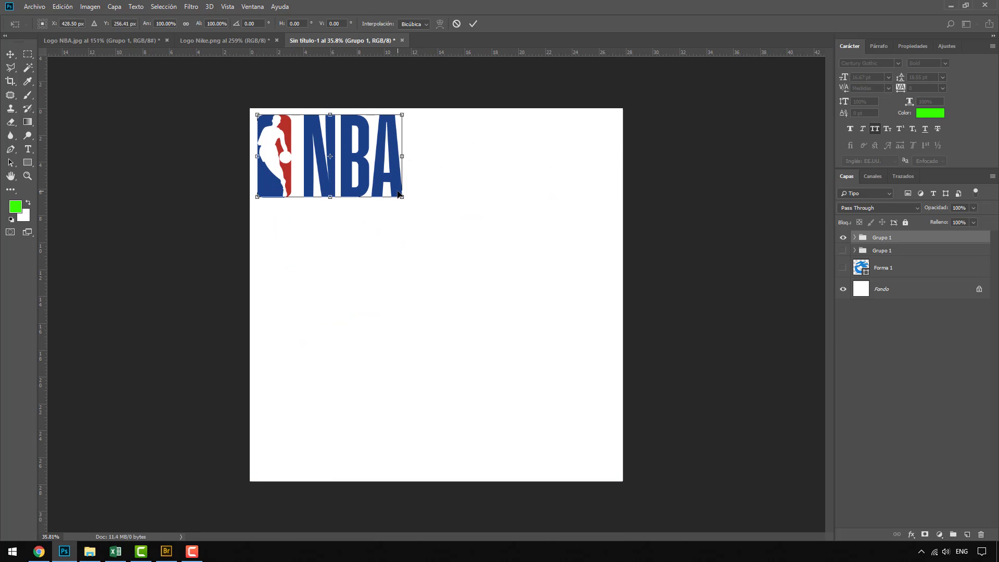
{"action": "left_click_drag", "start_coordinate": [390, 185], "coordinate": [537, 388]}
{"action": "key", "text": "Return"}
{"action": "key", "text": "ctrl+t"}
{"action": "key", "text": "Return"}
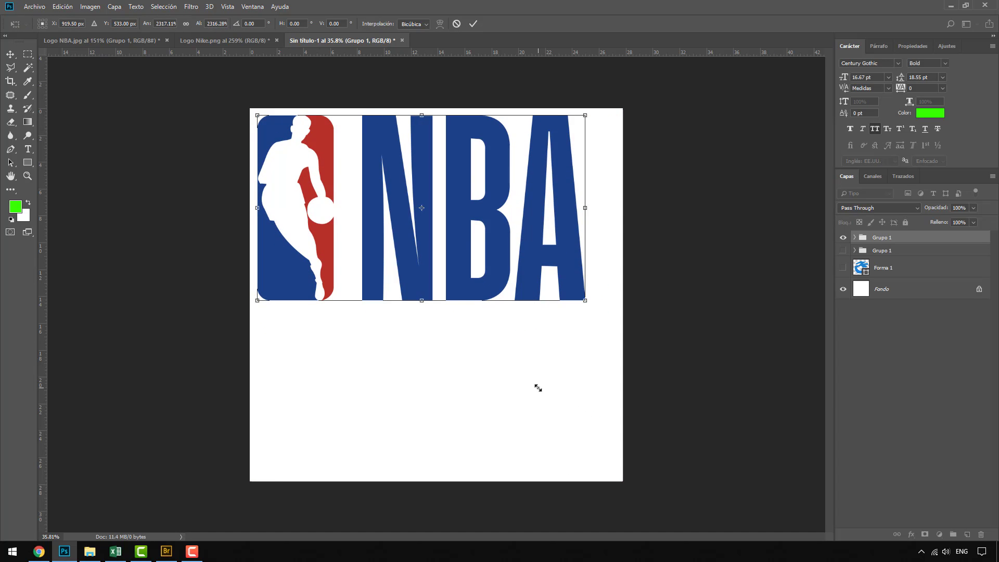
Move the enlarged NBA logo down toward the middle of the canvas and inspect its edges up close
{"action": "scroll", "coordinate": [385, 271], "scroll_direction": "up", "scroll_amount": 4}
{"action": "scroll", "coordinate": [311, 245], "scroll_direction": "up", "scroll_amount": 8}
{"action": "left_click_drag", "start_coordinate": [293, 259], "coordinate": [326, 414]}
{"action": "scroll", "coordinate": [321, 308], "scroll_direction": "down", "scroll_amount": 6}
{"action": "left_click_drag", "start_coordinate": [492, 275], "coordinate": [512, 288]}
{"action": "scroll", "coordinate": [462, 281], "scroll_direction": "down", "scroll_amount": 3}
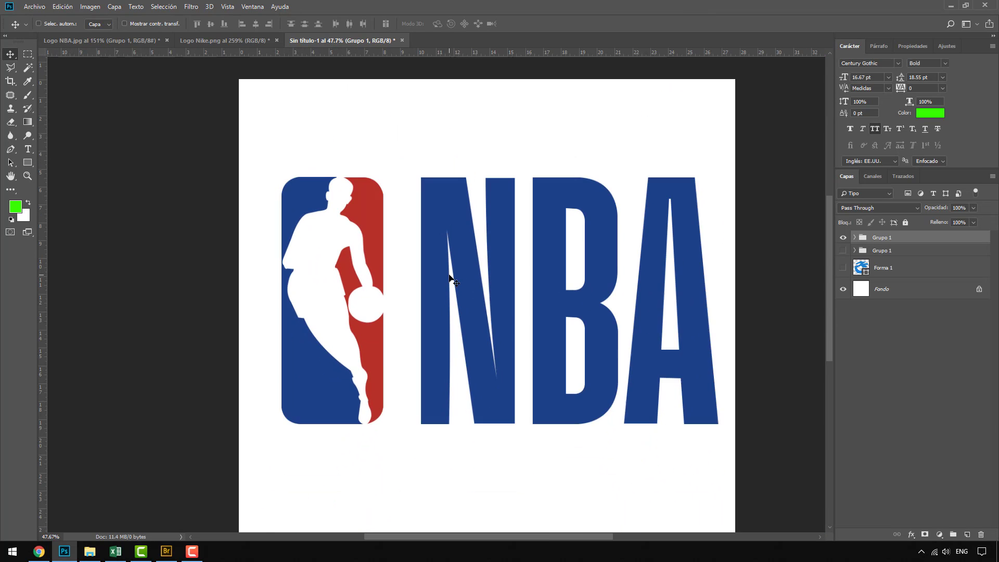
{"action": "scroll", "coordinate": [542, 279], "scroll_direction": "up", "scroll_amount": 1}
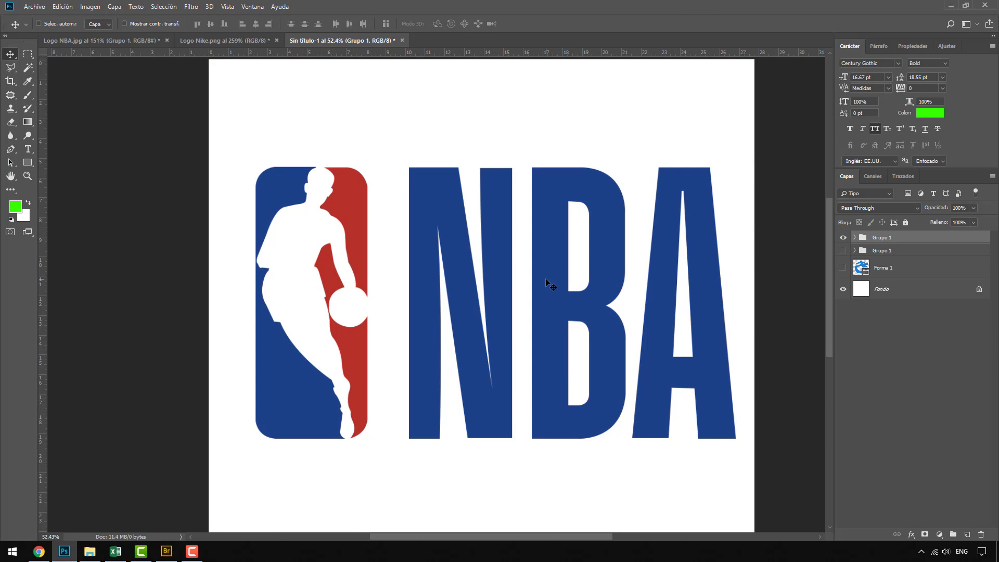